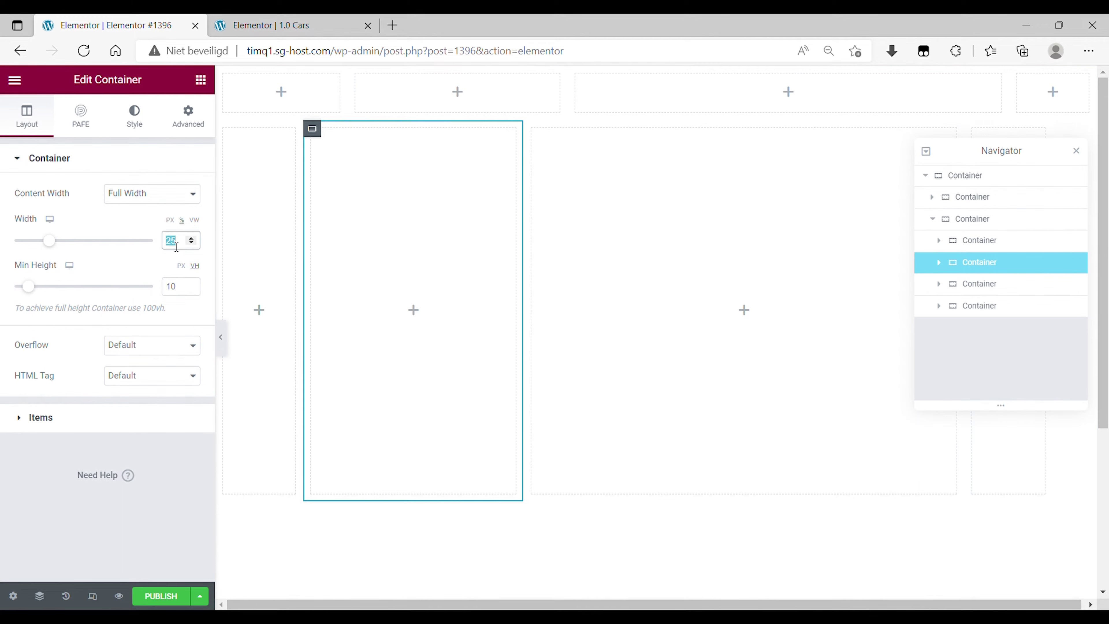
- Set the width of the third container in the second row to 75%
click(965, 286)
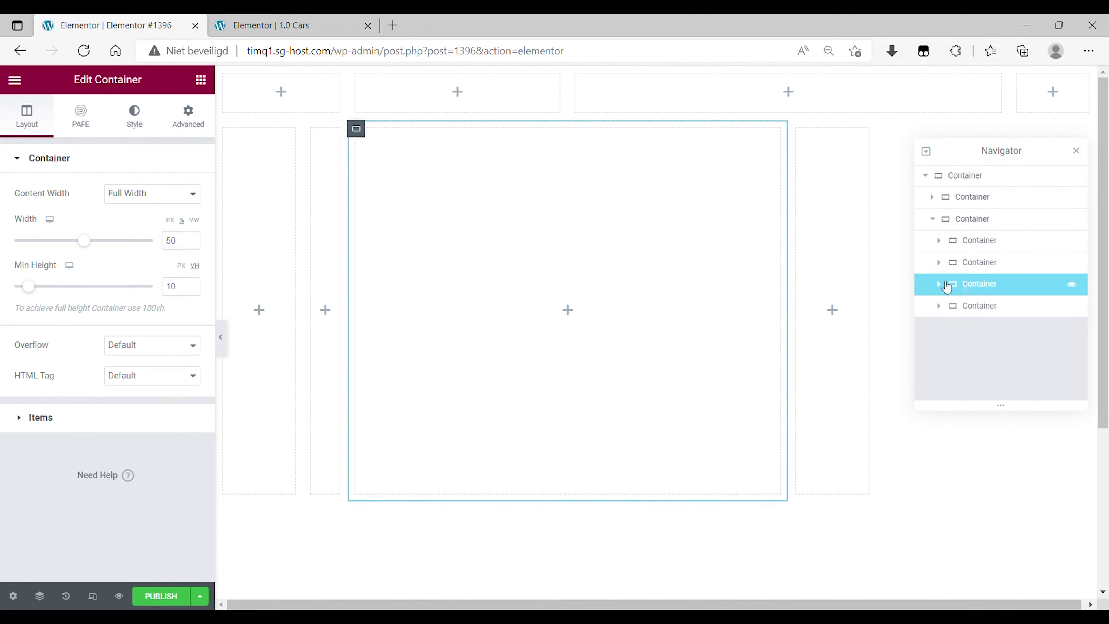
click(183, 249)
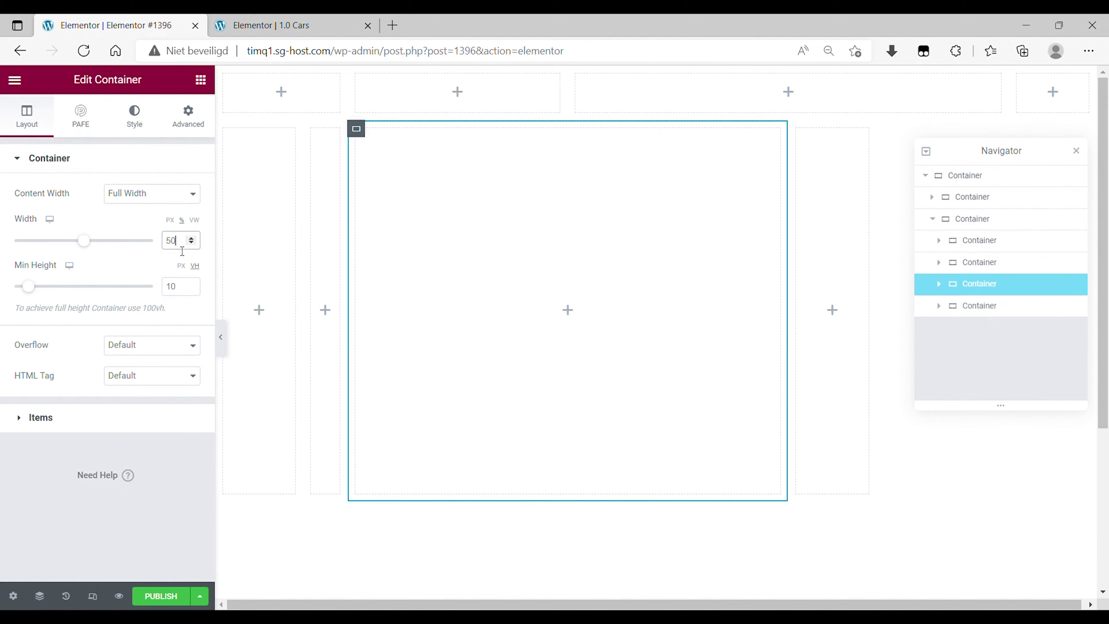
text(75)
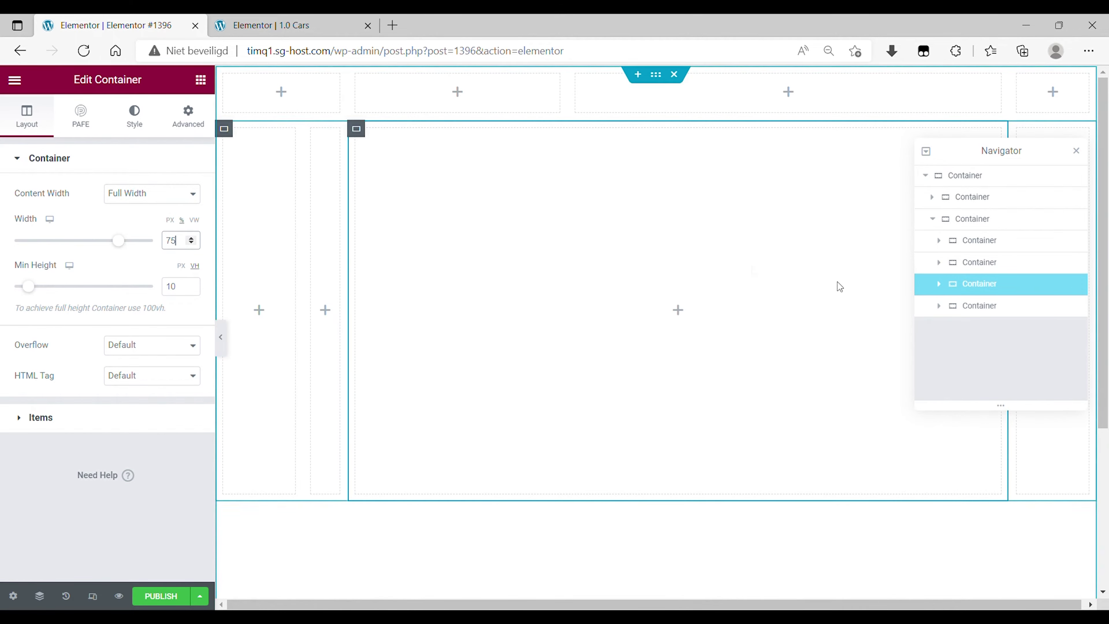
click(990, 310)
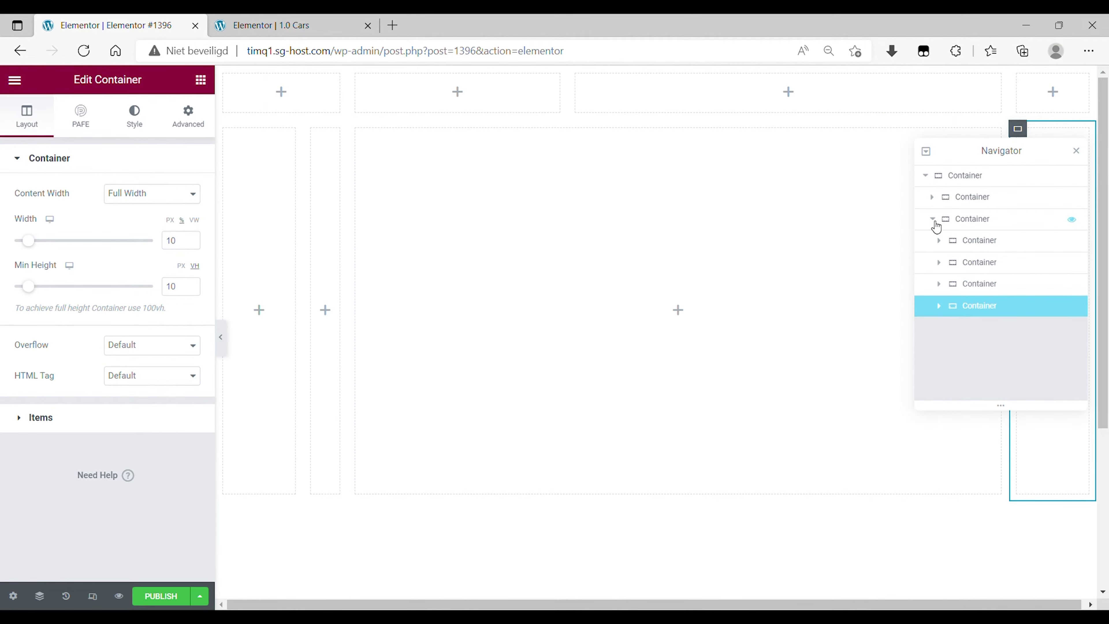
- Duplicate the second row container and set the copy's minimum height to 20 VH
click(933, 220)
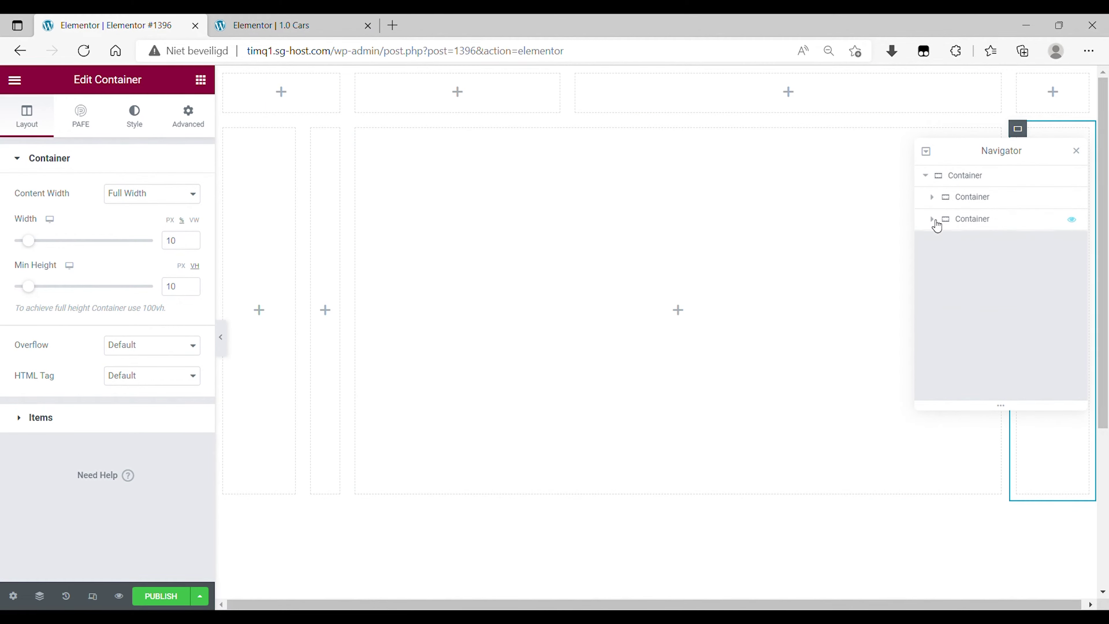
click(955, 221)
right_click(956, 221)
click(983, 254)
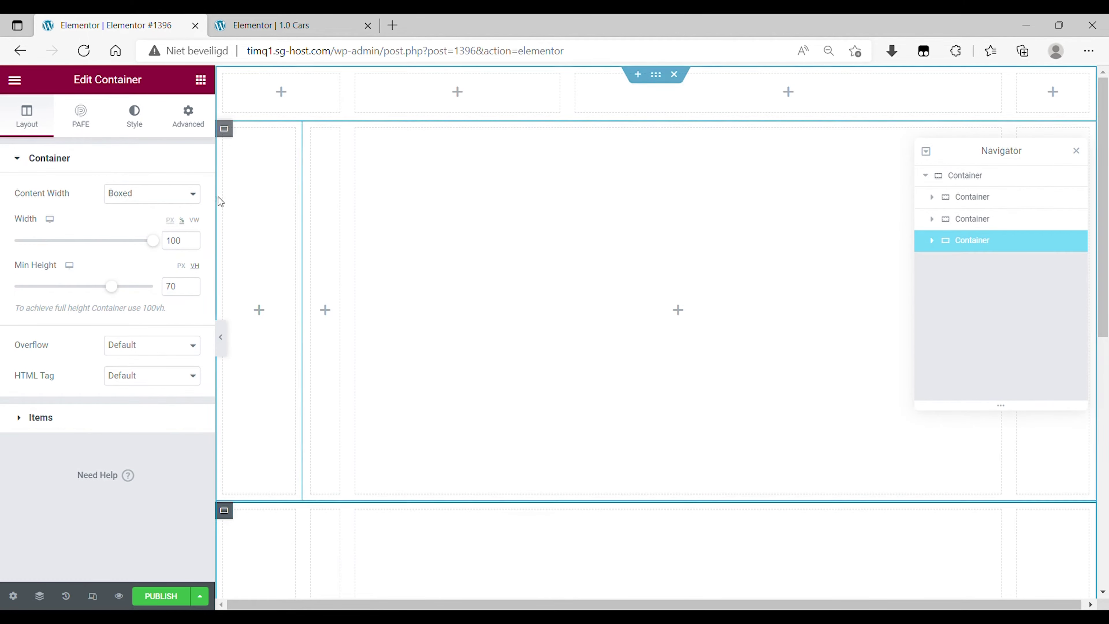
click(179, 289)
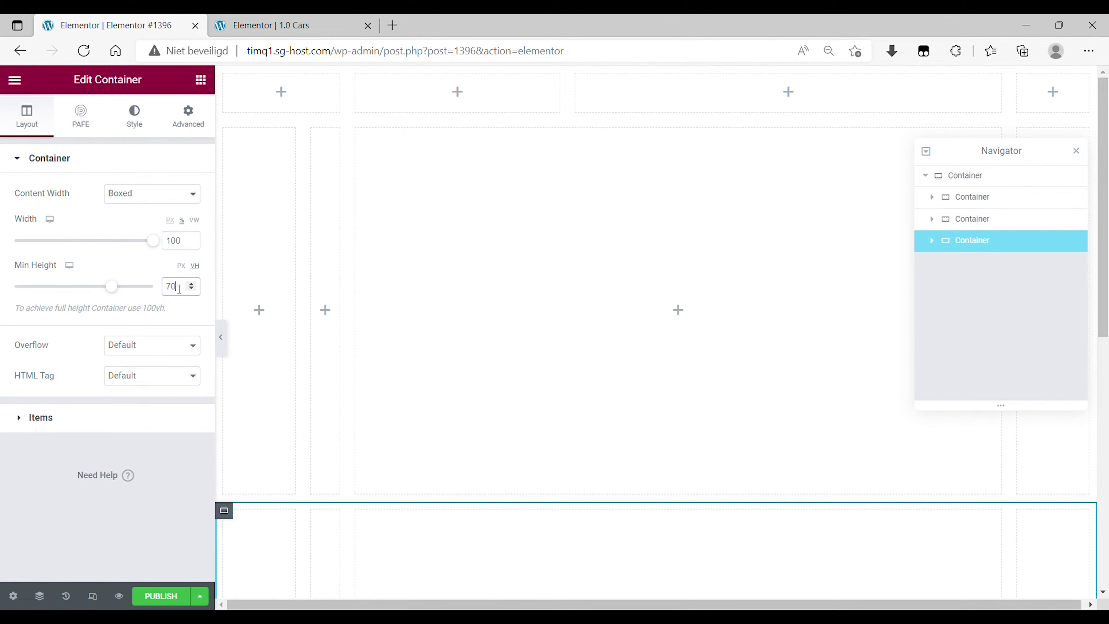
text(20)
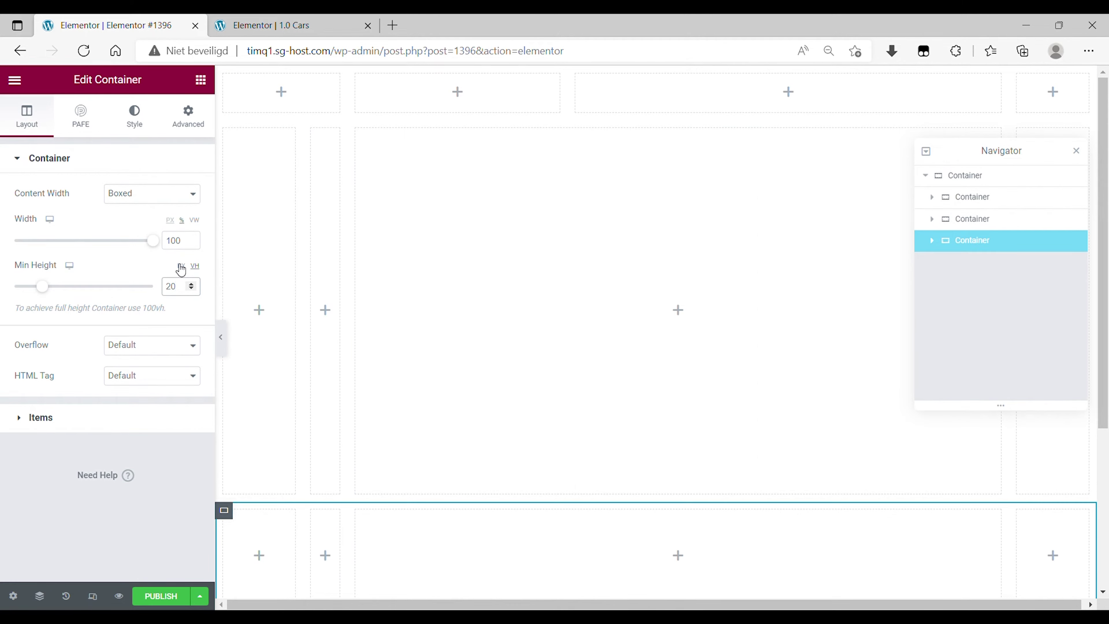
- Duplicate the last inner container of the third row twice
click(936, 244)
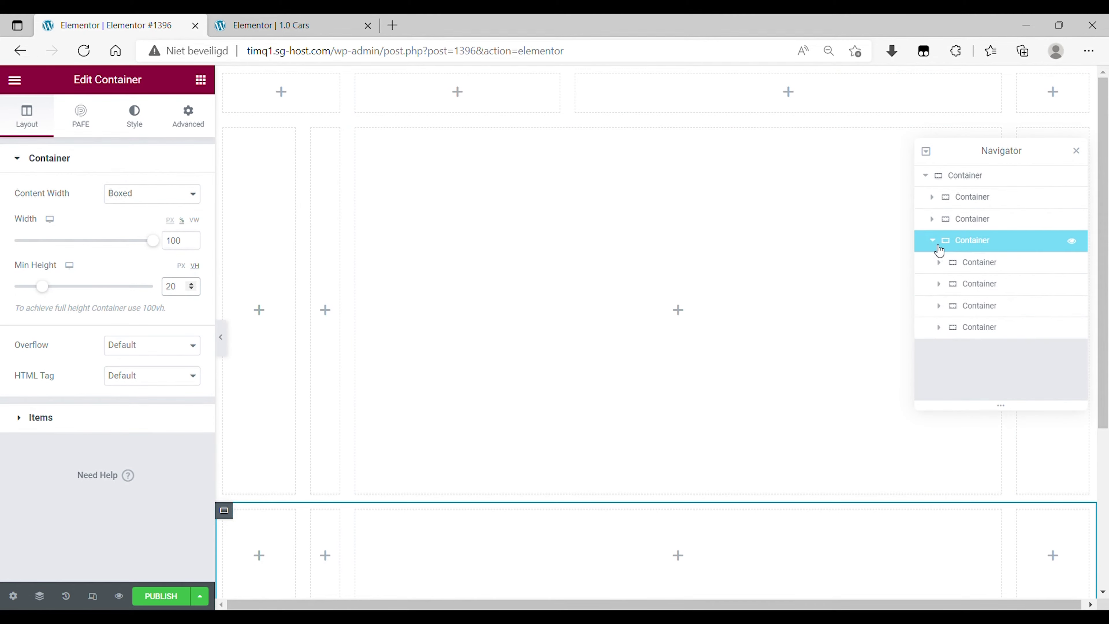
click(954, 333)
right_click(952, 330)
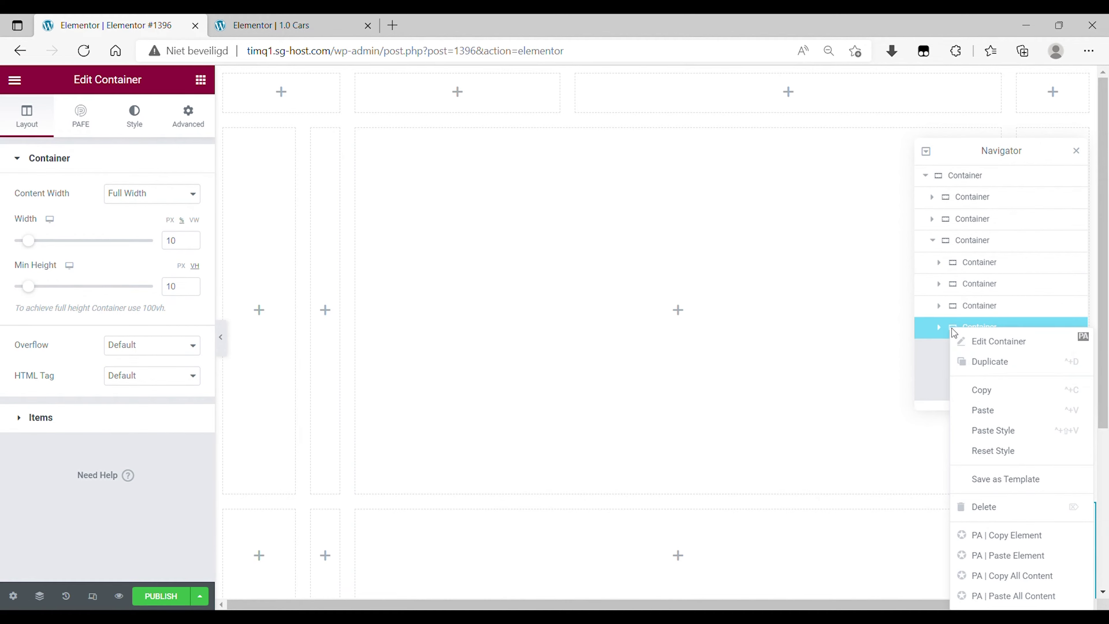
click(969, 362)
right_click(968, 352)
click(990, 361)
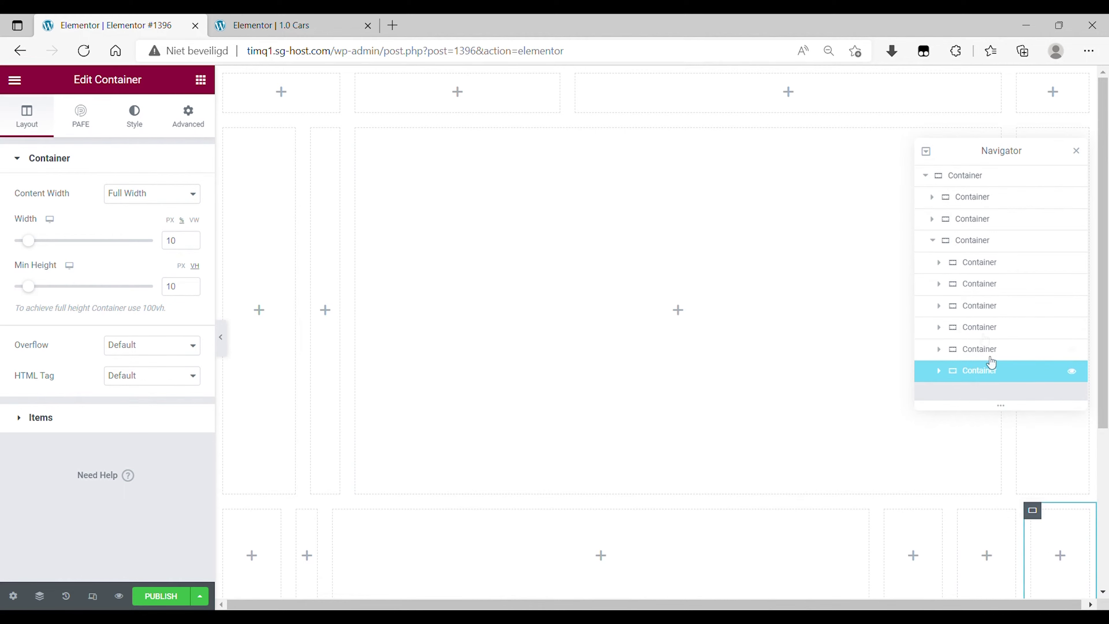
- Set the widths of the third row's first and second containers to 16% and 20%
click(974, 267)
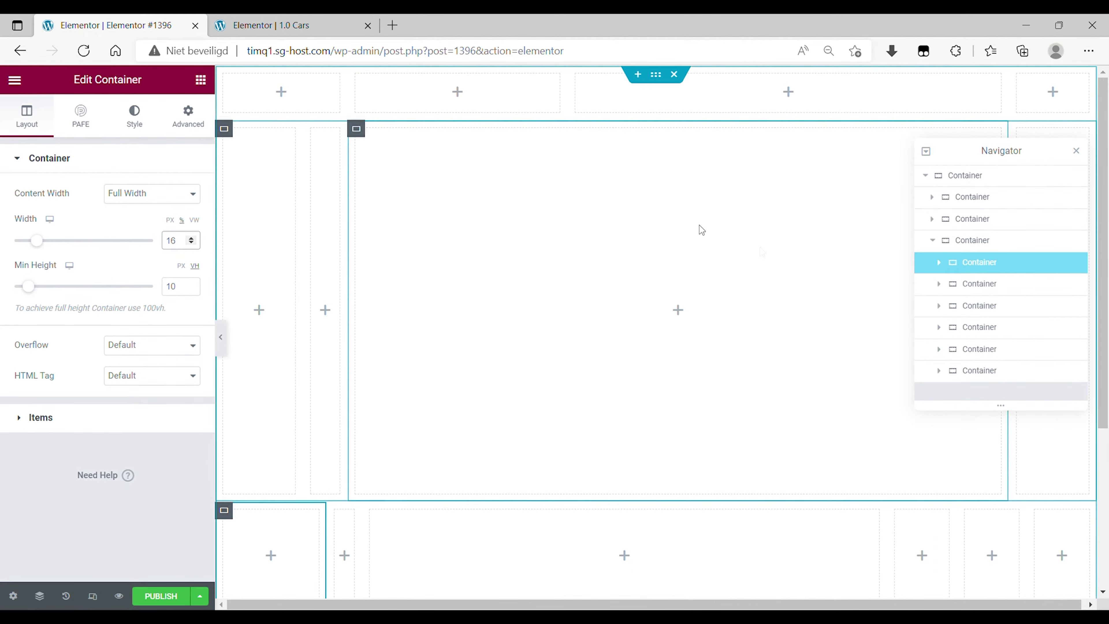
click(973, 285)
click(183, 247)
text(2)
key(BackSpace)
key(BackSpace)
text(20)
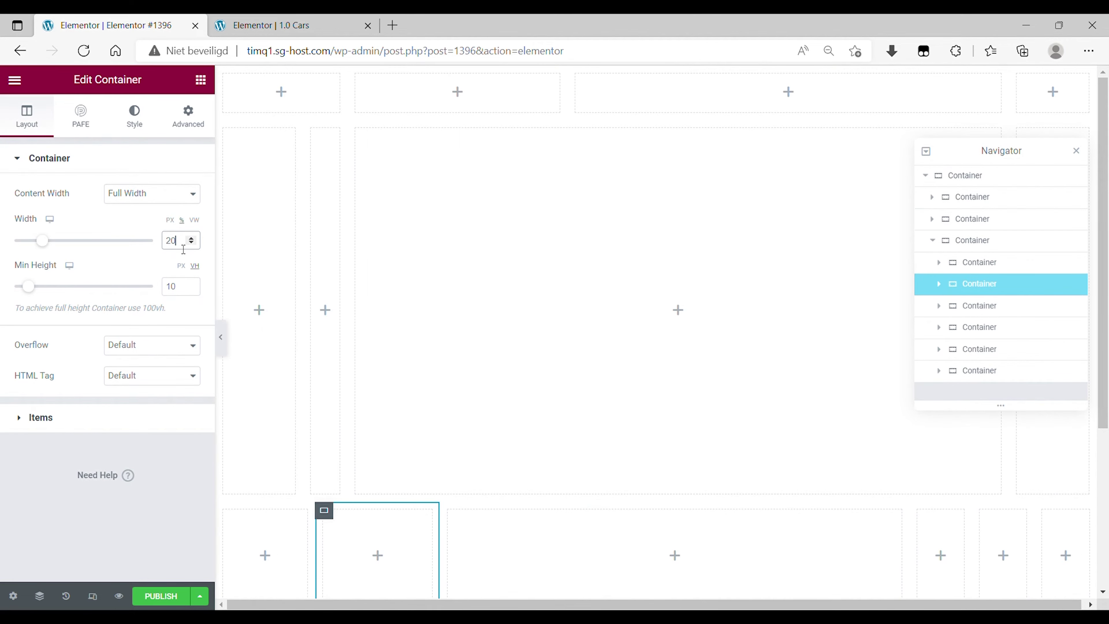
- Set the third row's third container to 20% width and its fourth container to 15%
click(995, 306)
double_click(175, 241)
text(20)
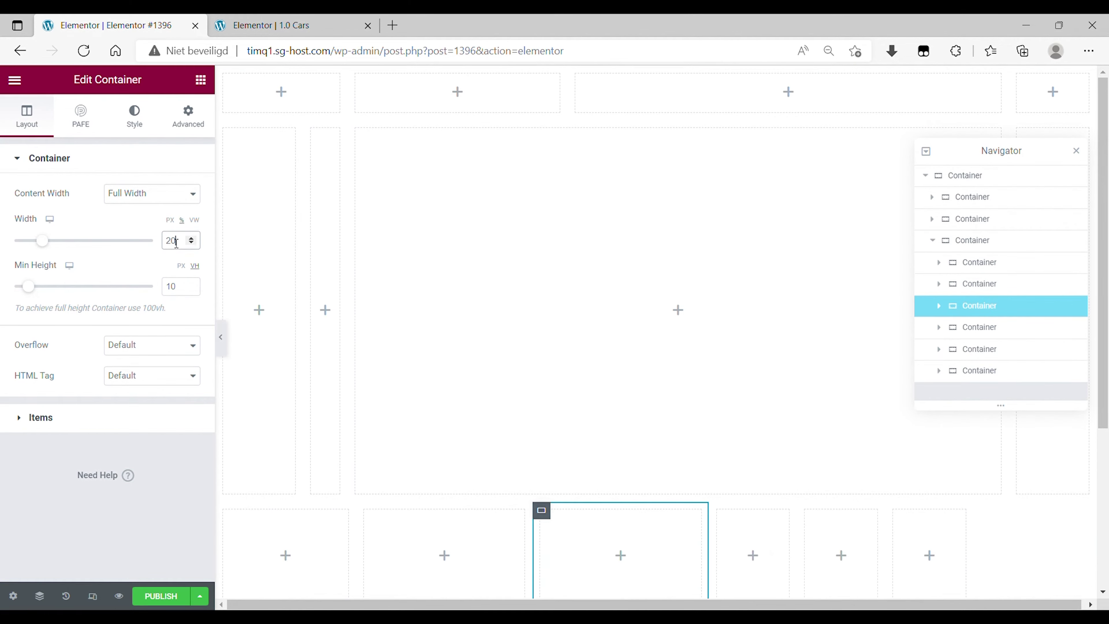
click(996, 326)
double_click(175, 241)
text(15)
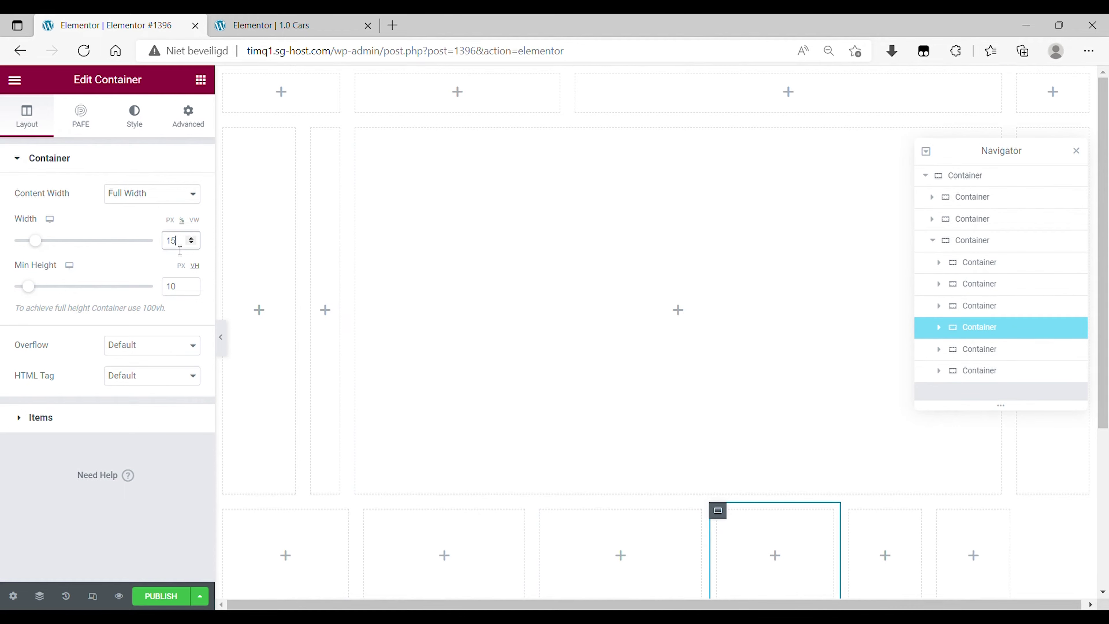
- Set the width of the third row's fifth container to 20%
click(965, 349)
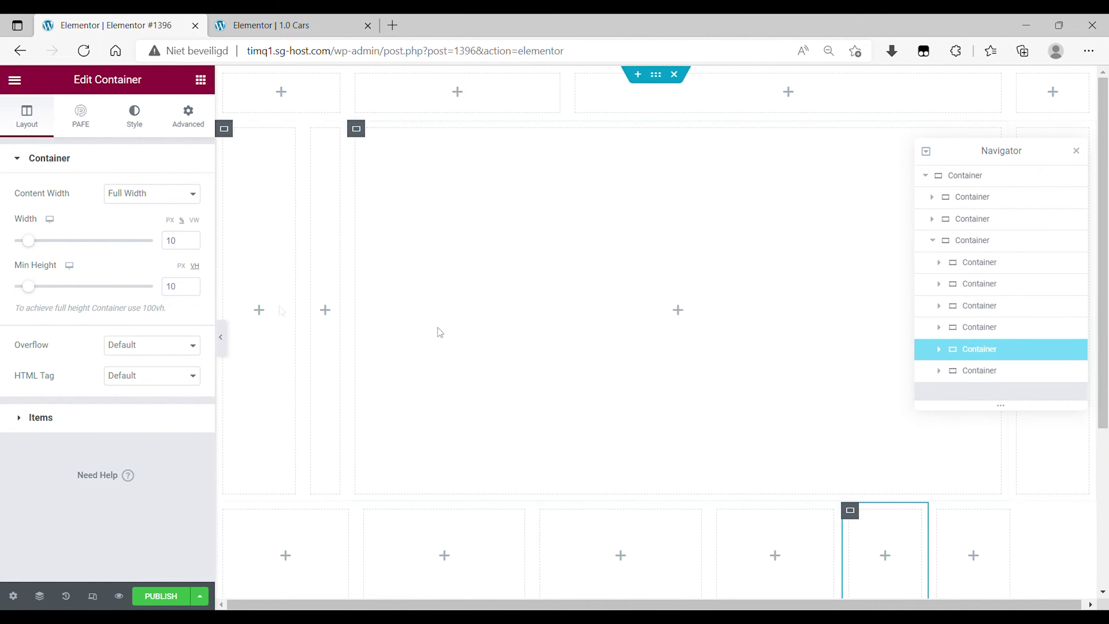
double_click(180, 242)
text(20)
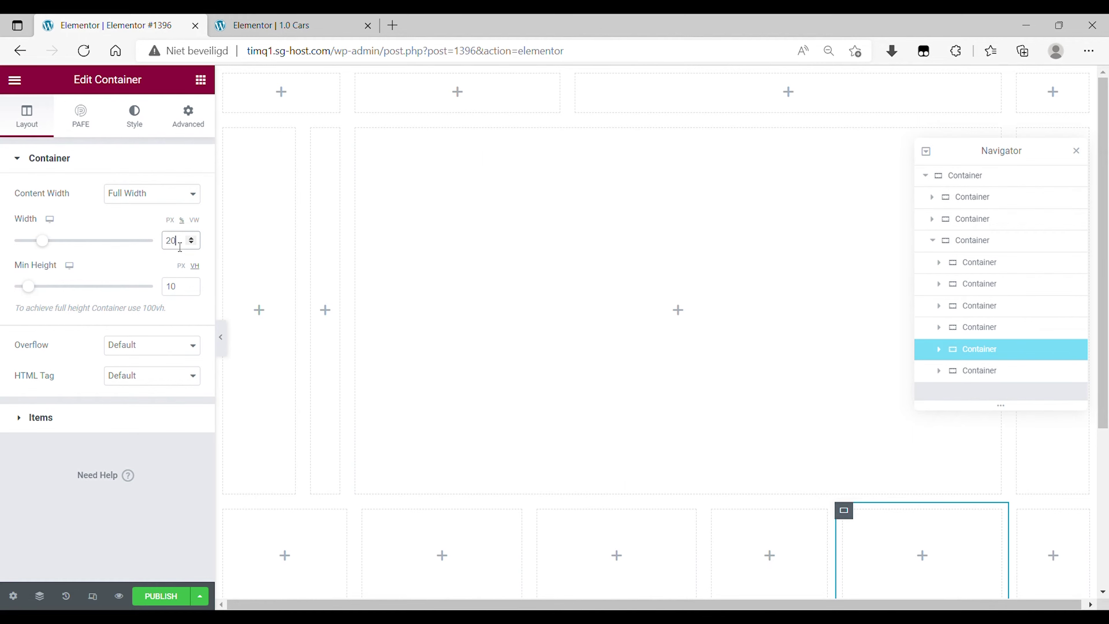
click(1019, 512)
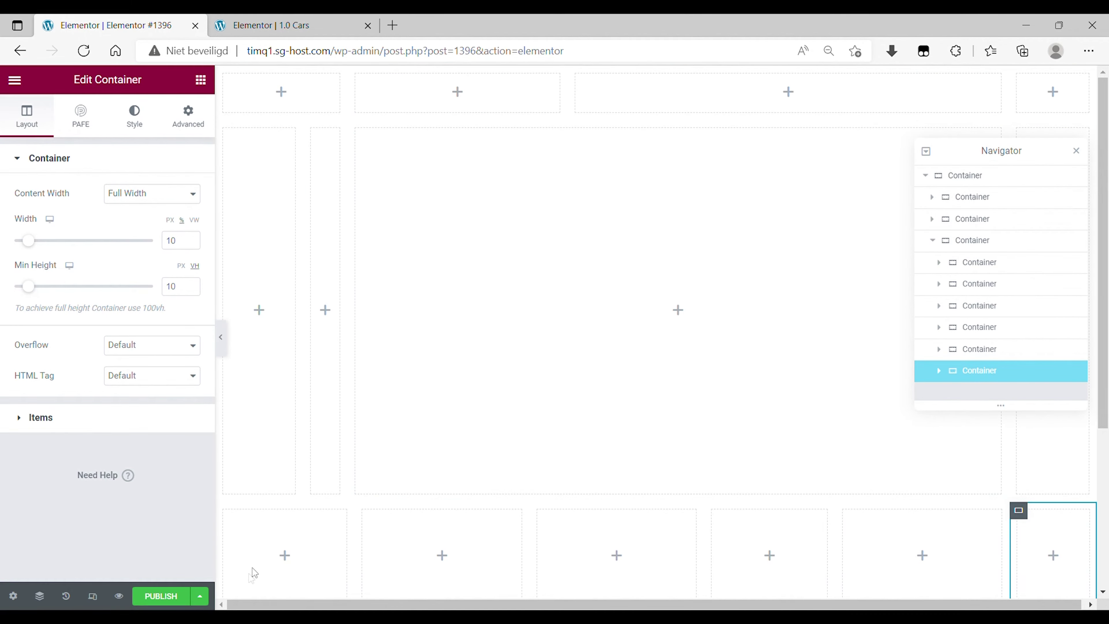
drag(306, 571, 703, 235)
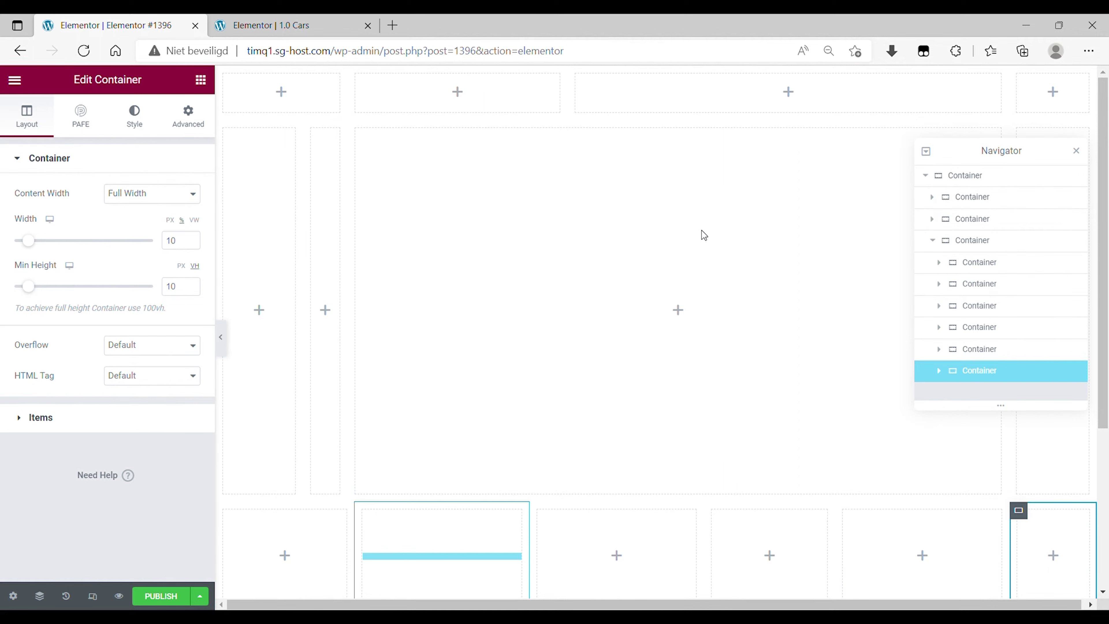
click(935, 246)
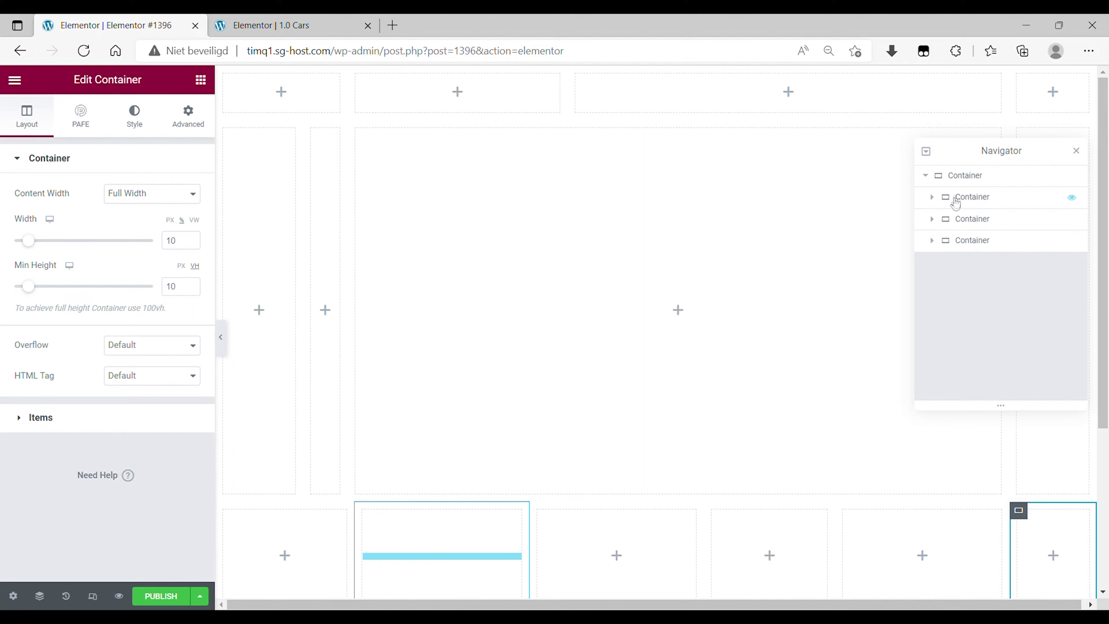
click(933, 198)
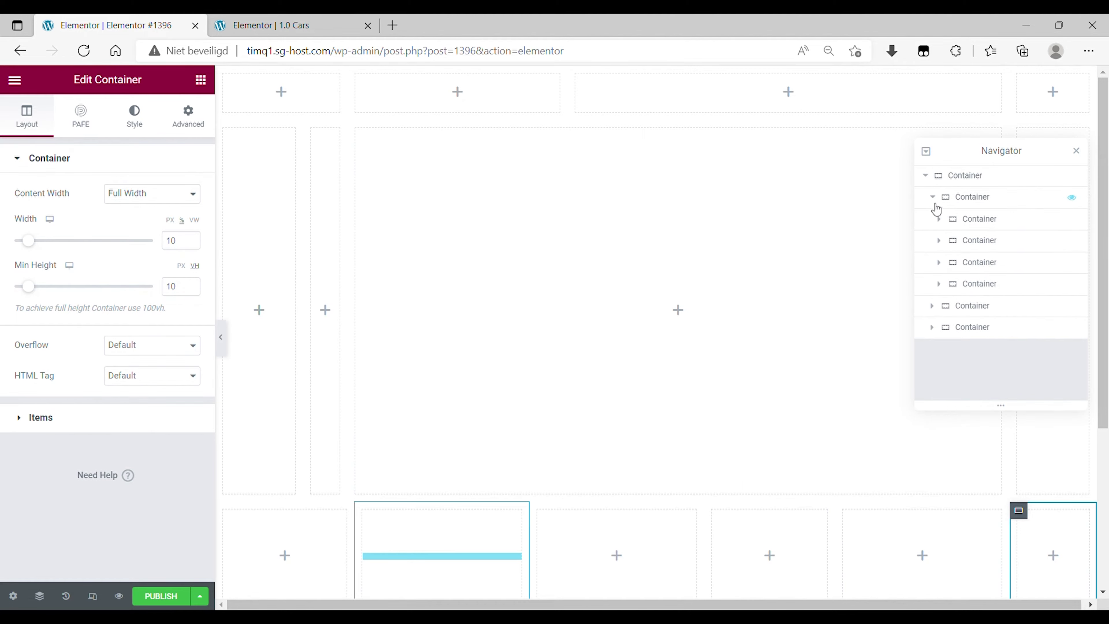
click(932, 197)
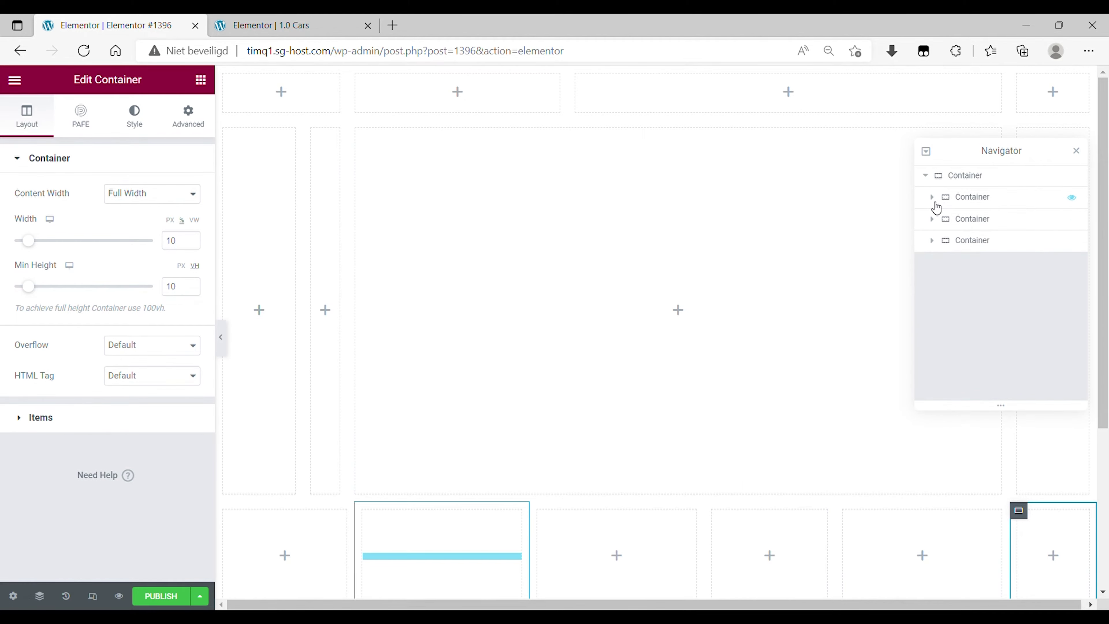
- Give the outermost container an Unlimited Background of type Background Slider with autoplay switched off
click(948, 179)
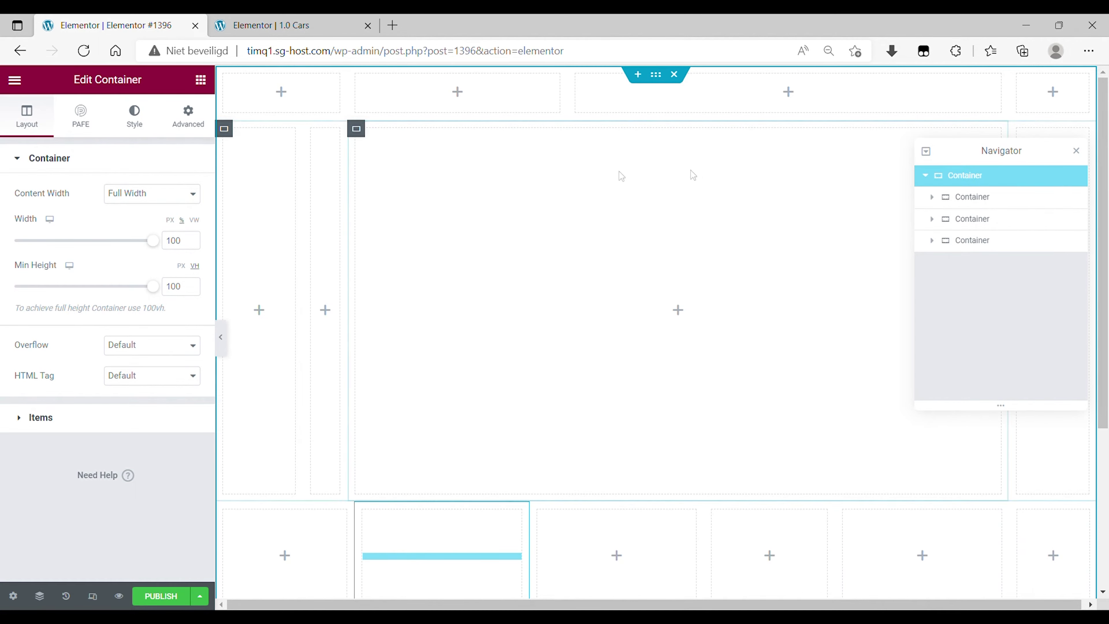
click(125, 129)
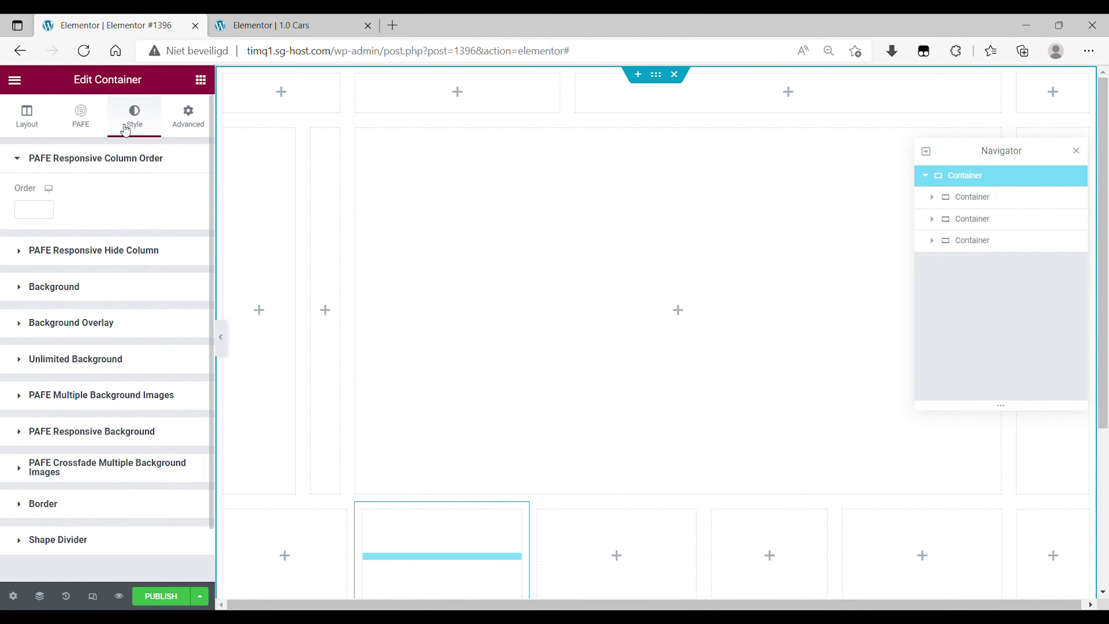
click(75, 360)
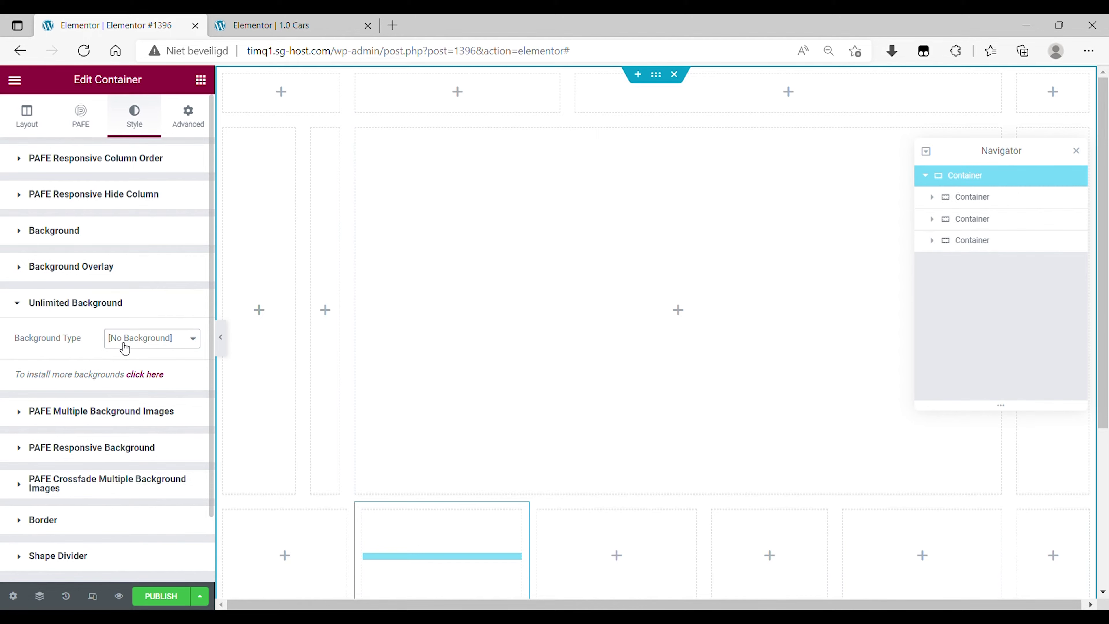
click(123, 371)
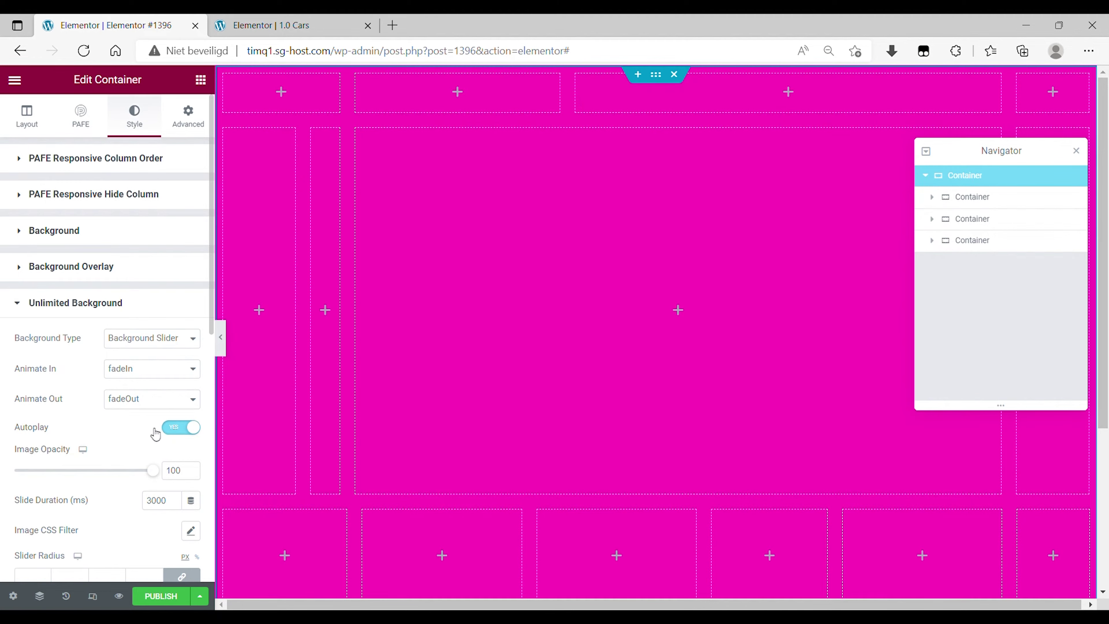
click(149, 429)
- Clear the background color of the slider's item One
scroll(140, 422, down, 4)
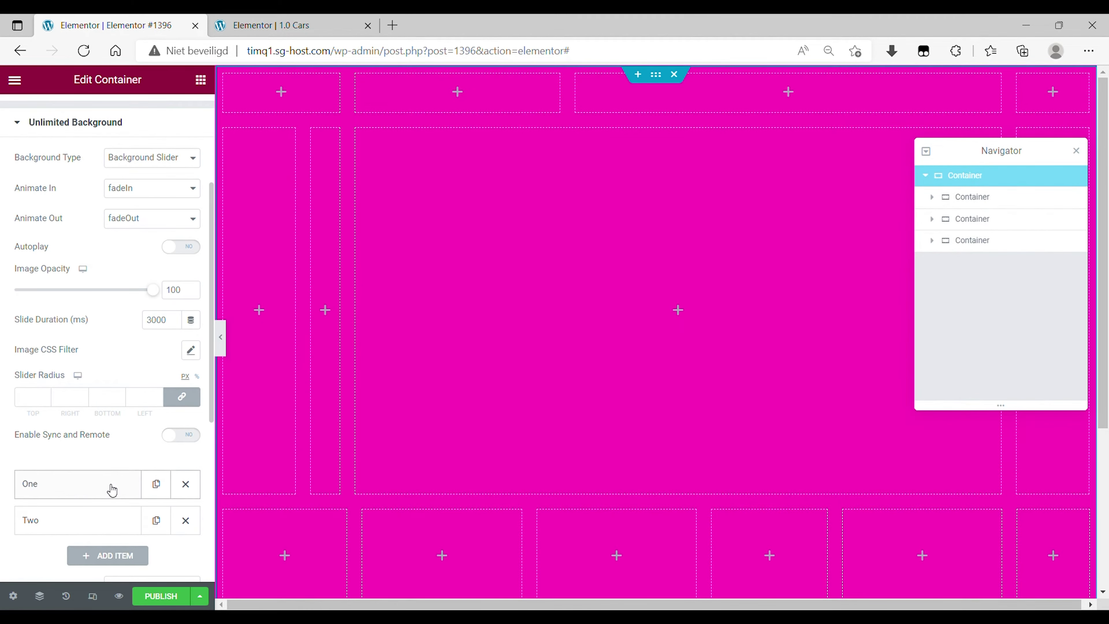
click(111, 483)
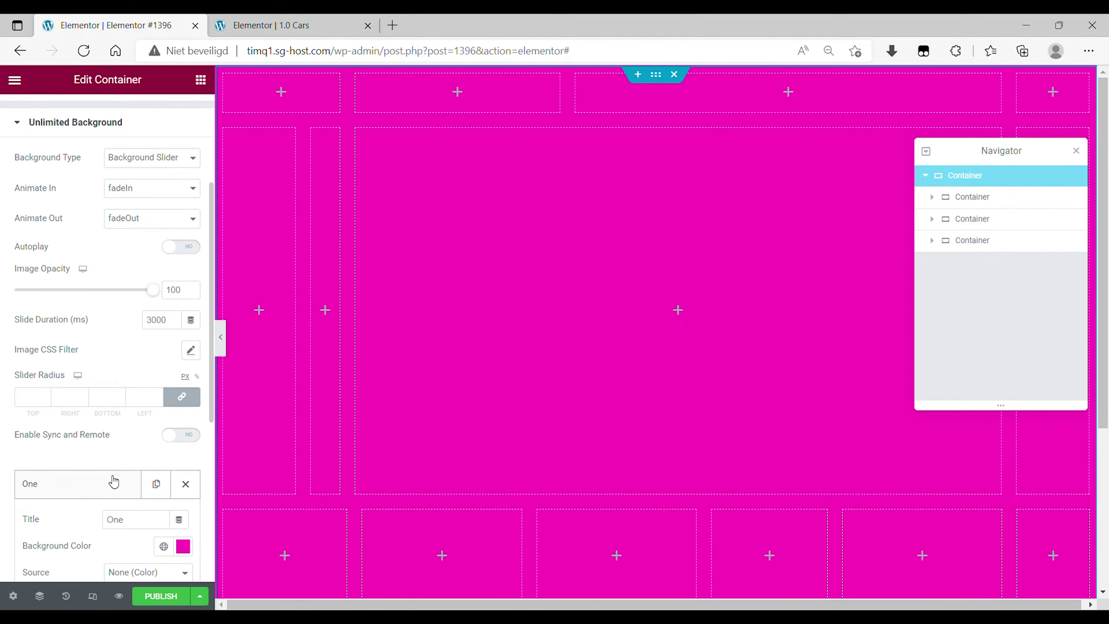
scroll(145, 478, down, 2)
click(183, 455)
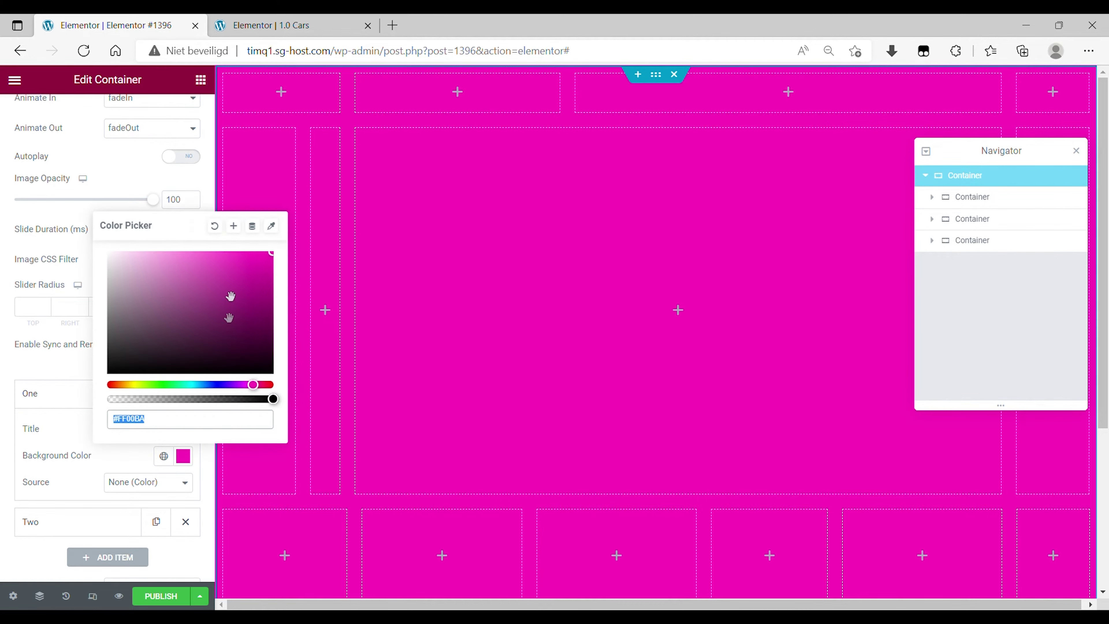
click(214, 225)
click(121, 477)
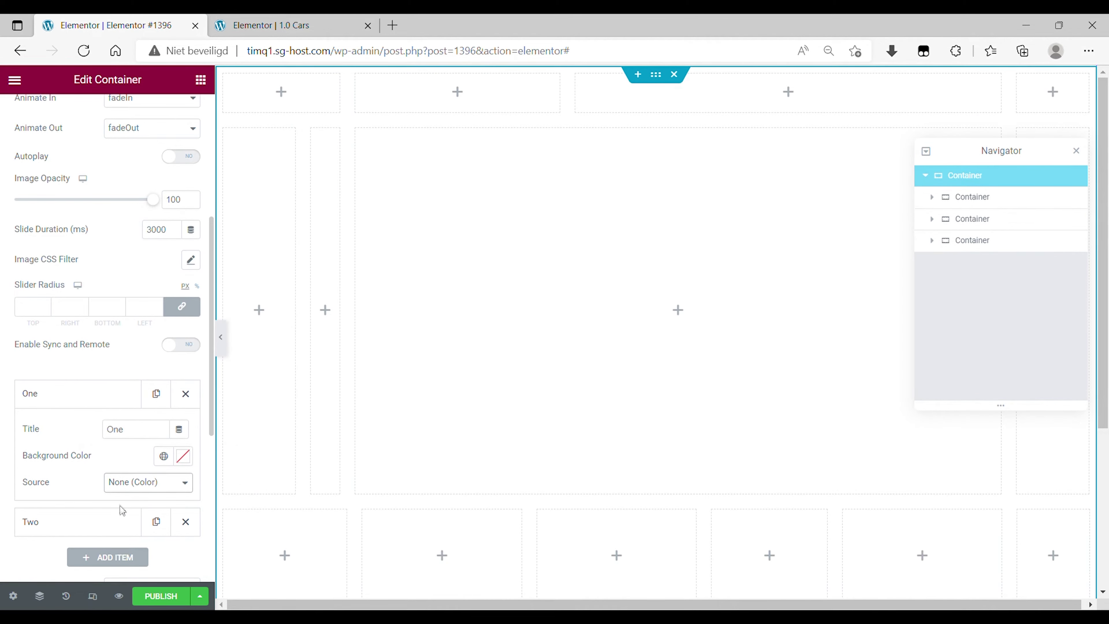
- Set item One's source to Image and insert the second photo, the landscape black car with skyline, from the media library
click(148, 481)
click(131, 498)
scroll(89, 438, down, 5)
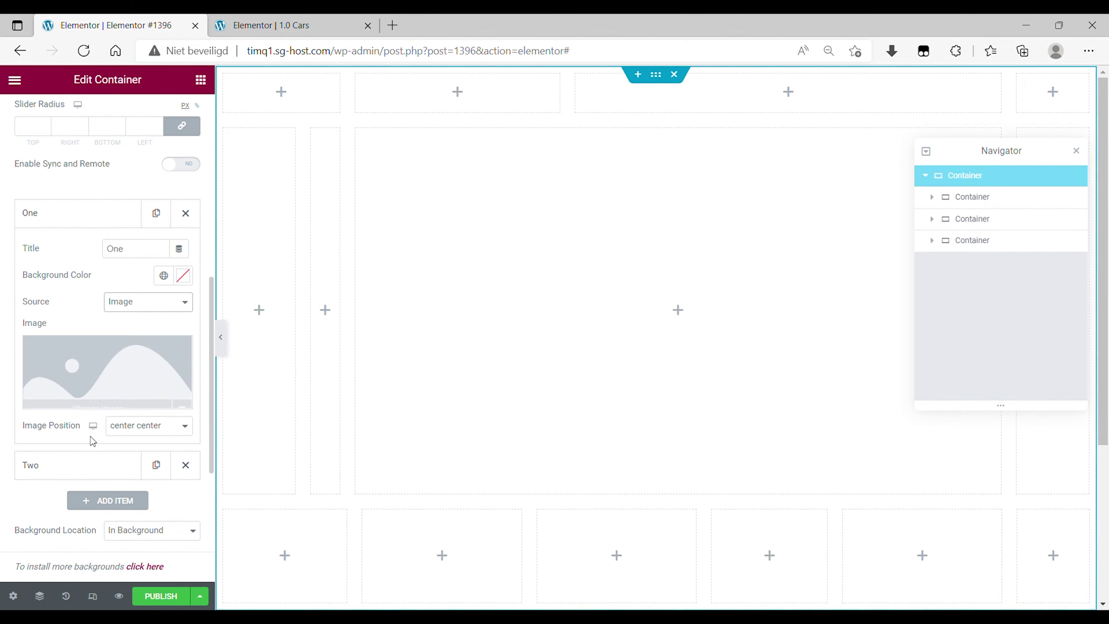
click(110, 394)
click(282, 139)
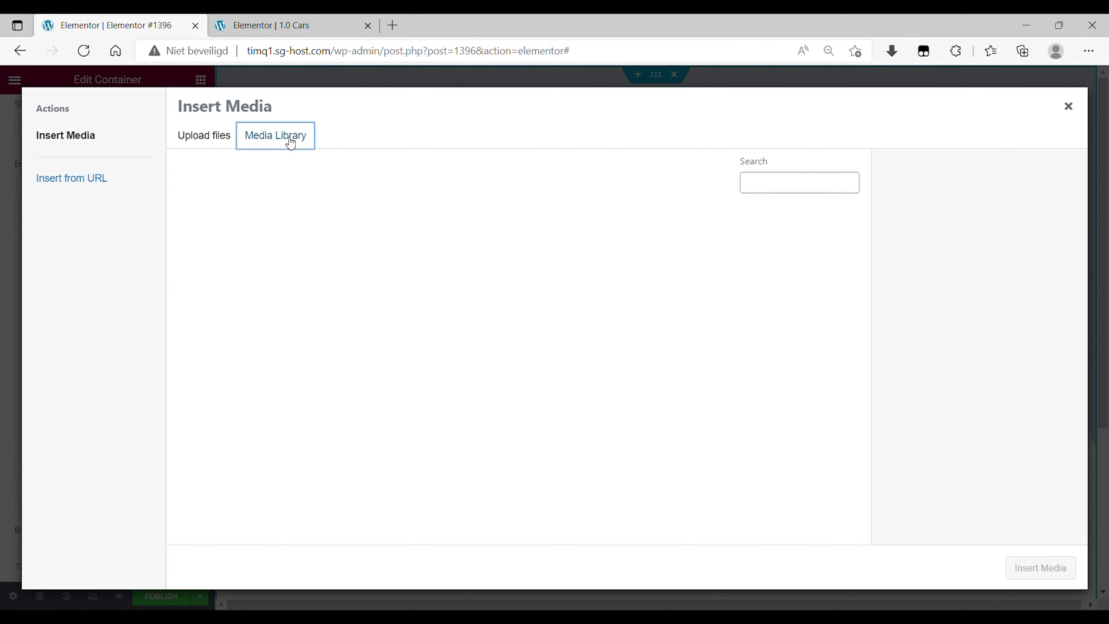
click(255, 252)
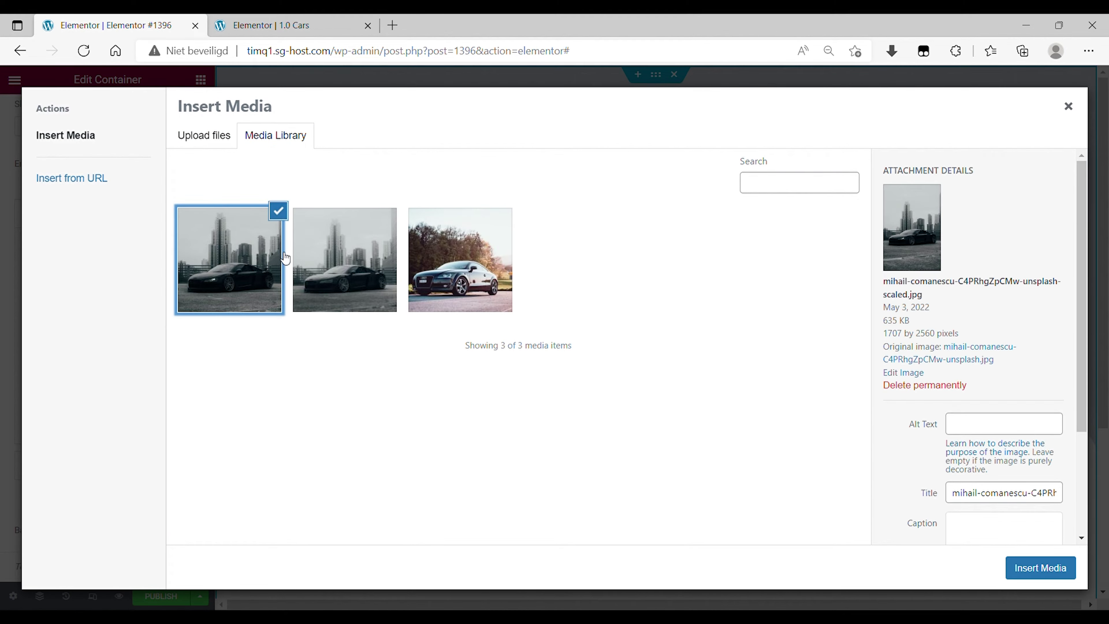
click(327, 254)
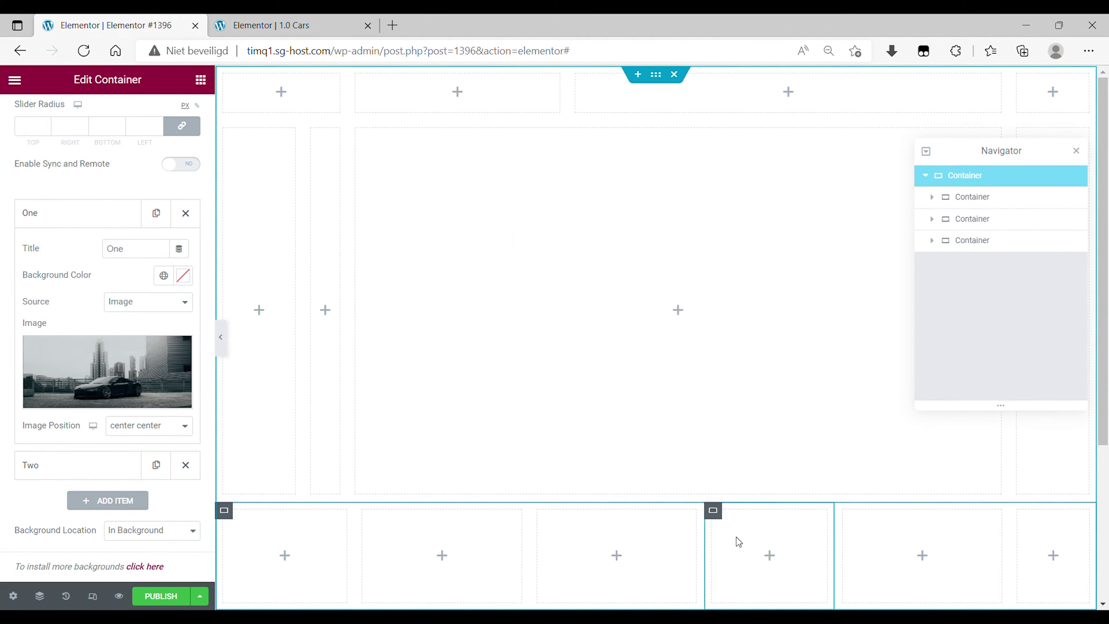
- Clear the background color of the slider's item Two
click(110, 473)
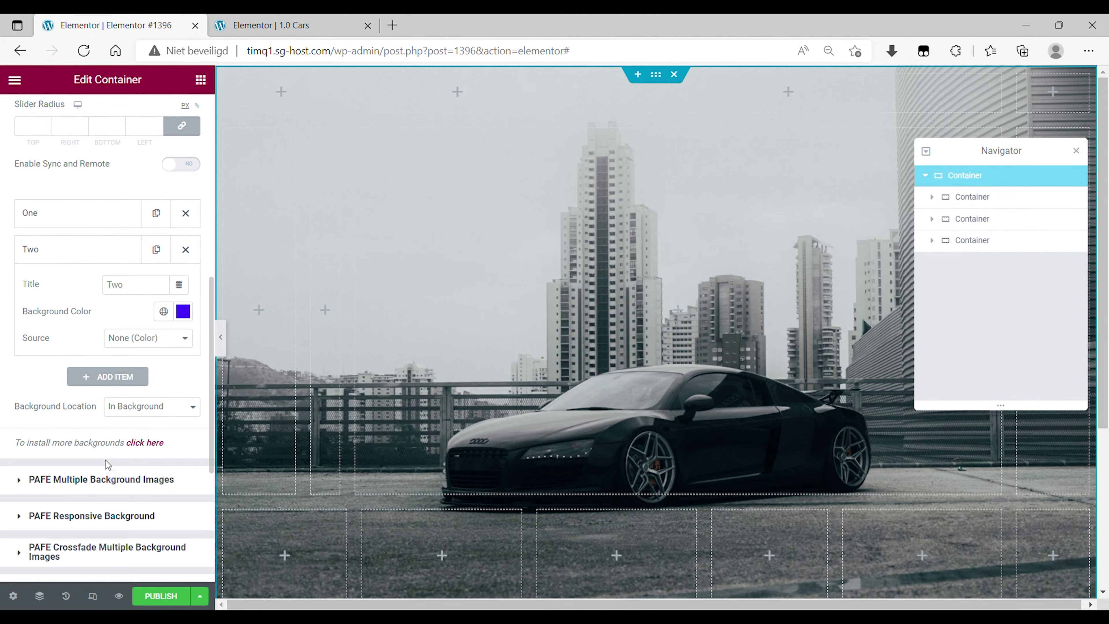
click(183, 311)
click(216, 340)
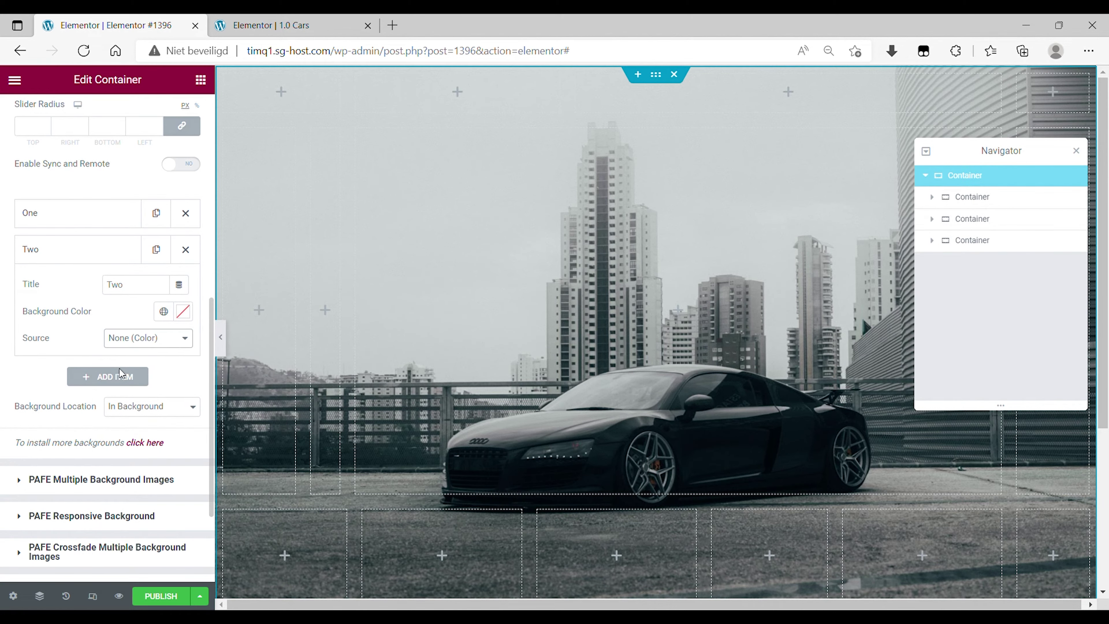
- Set item Two's source to Image and insert the third photo, the car in front of autumn trees, from the media library
click(131, 338)
click(106, 363)
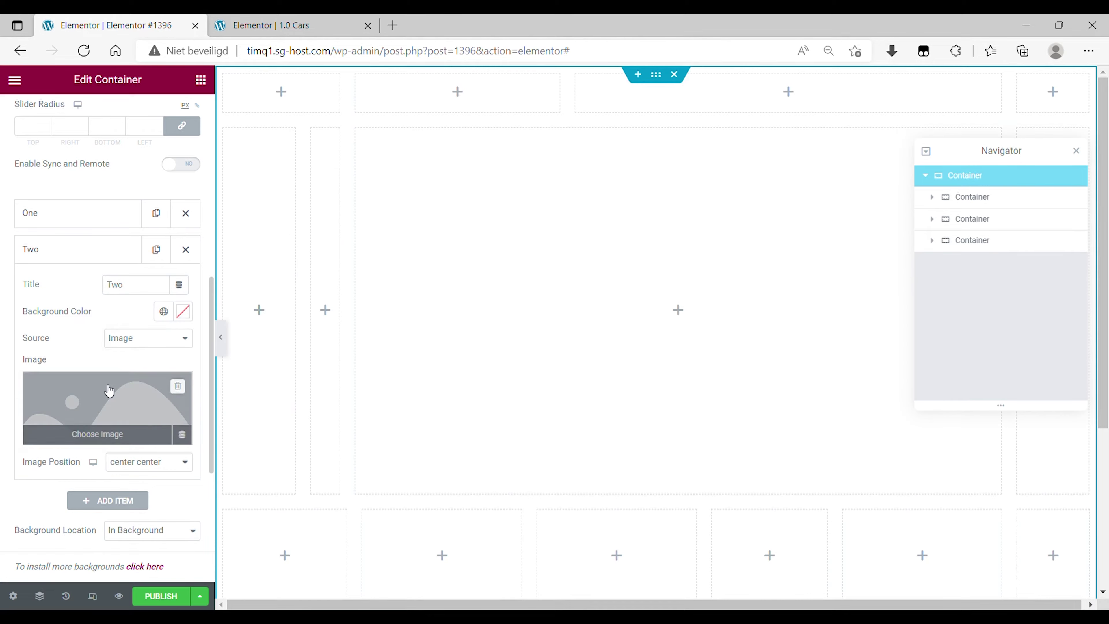
click(109, 391)
click(428, 263)
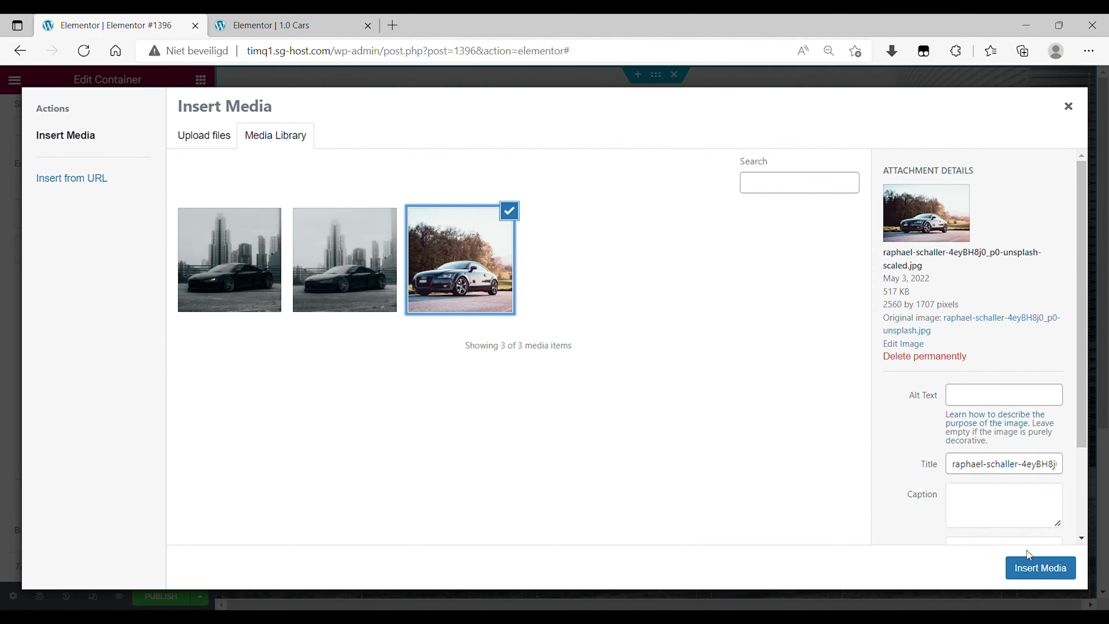
click(1029, 566)
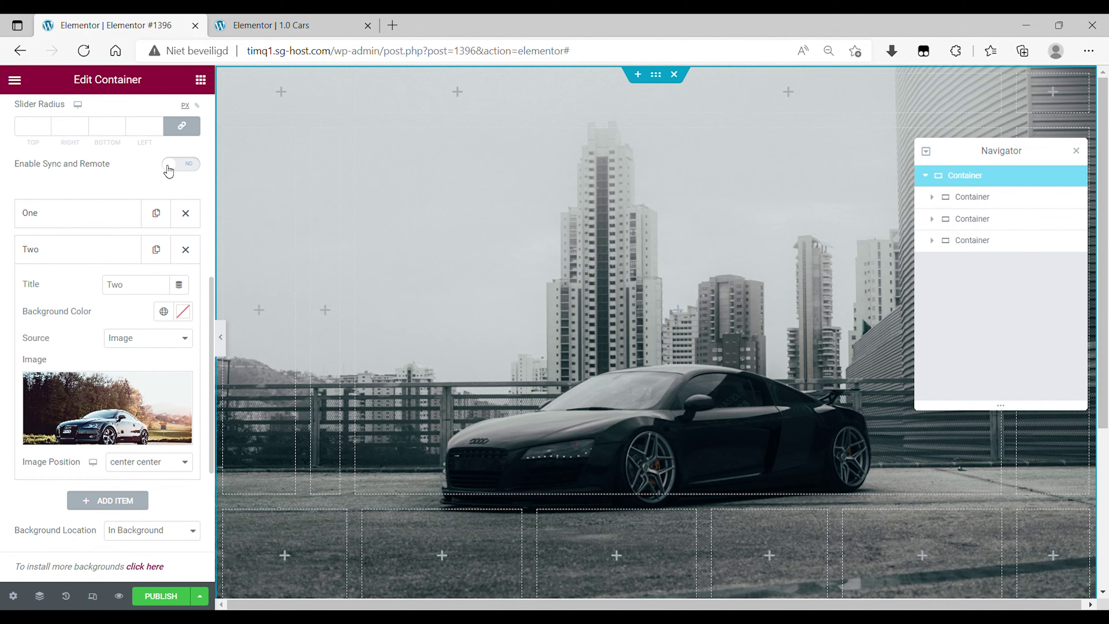
- Enable Sync and Remote for the background slider and set its image opacity to 60
click(180, 164)
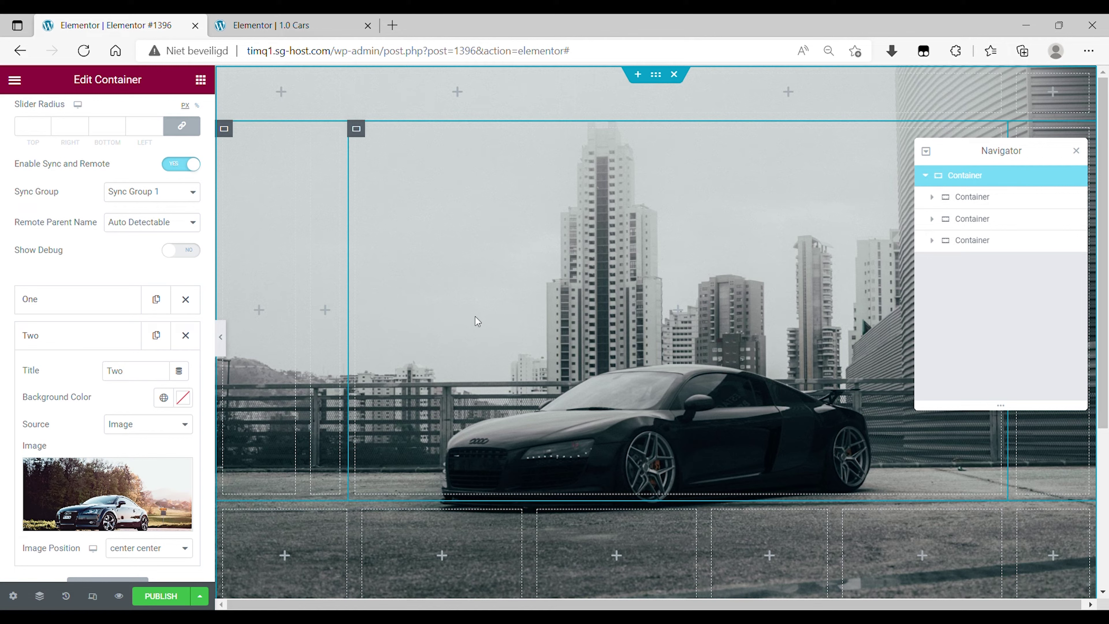
scroll(146, 215, up, 4)
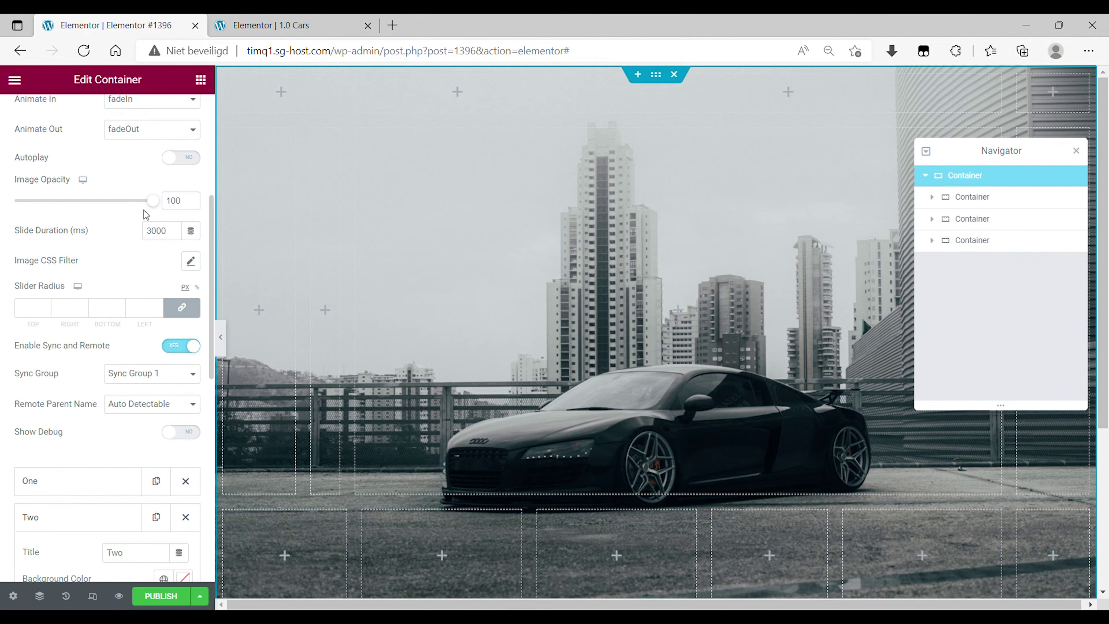
click(189, 208)
text(60)
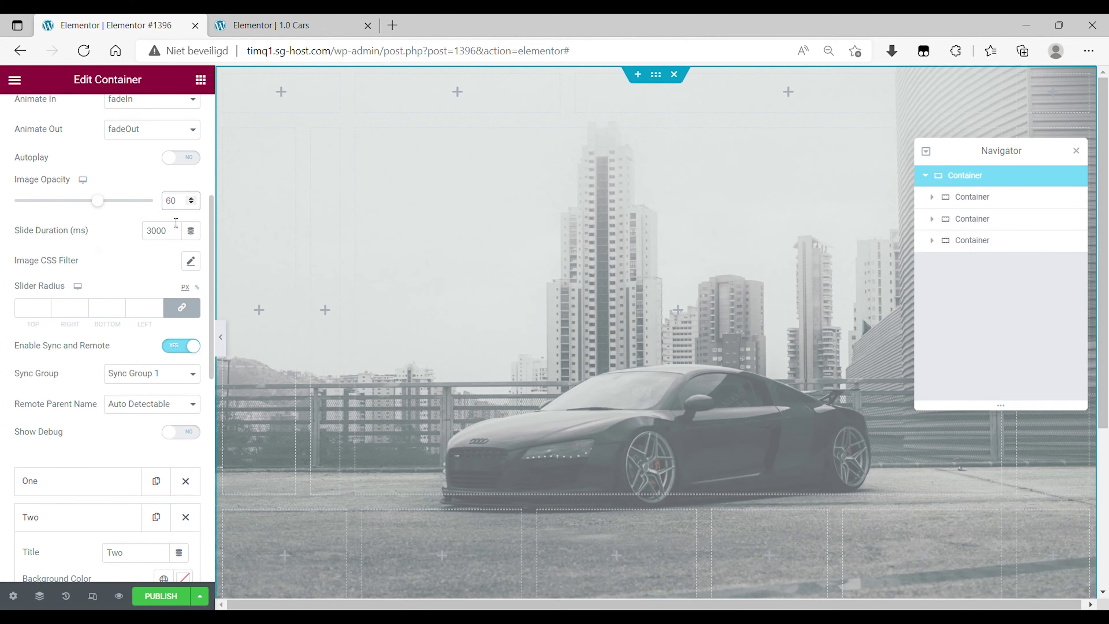
- Set the background color of slider item One to black
click(70, 492)
scroll(175, 410, down, 4)
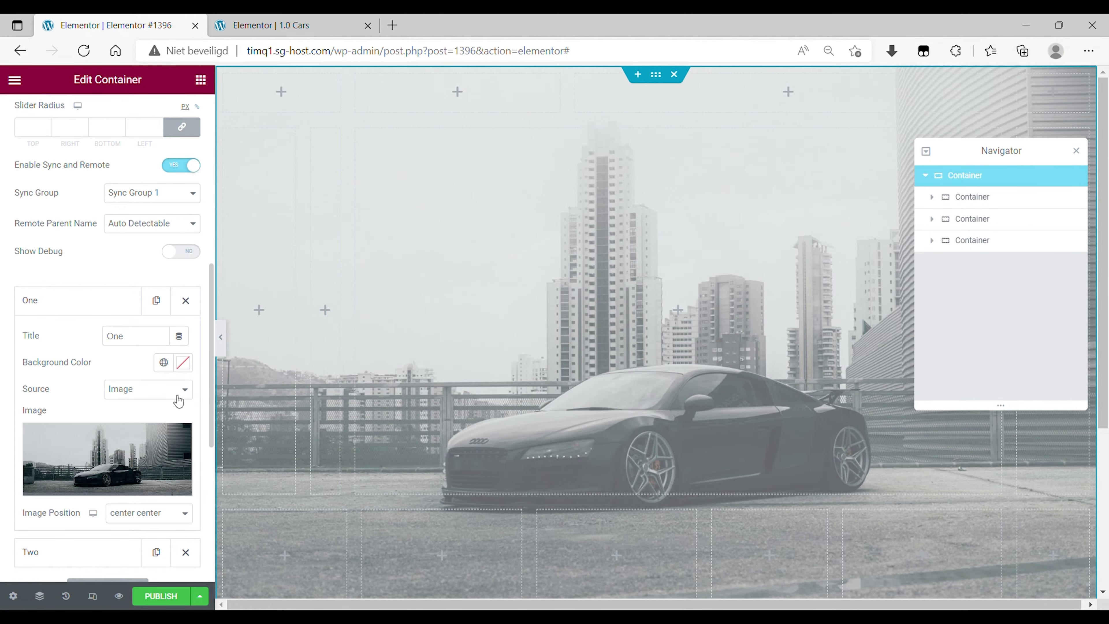
click(192, 365)
click(263, 523)
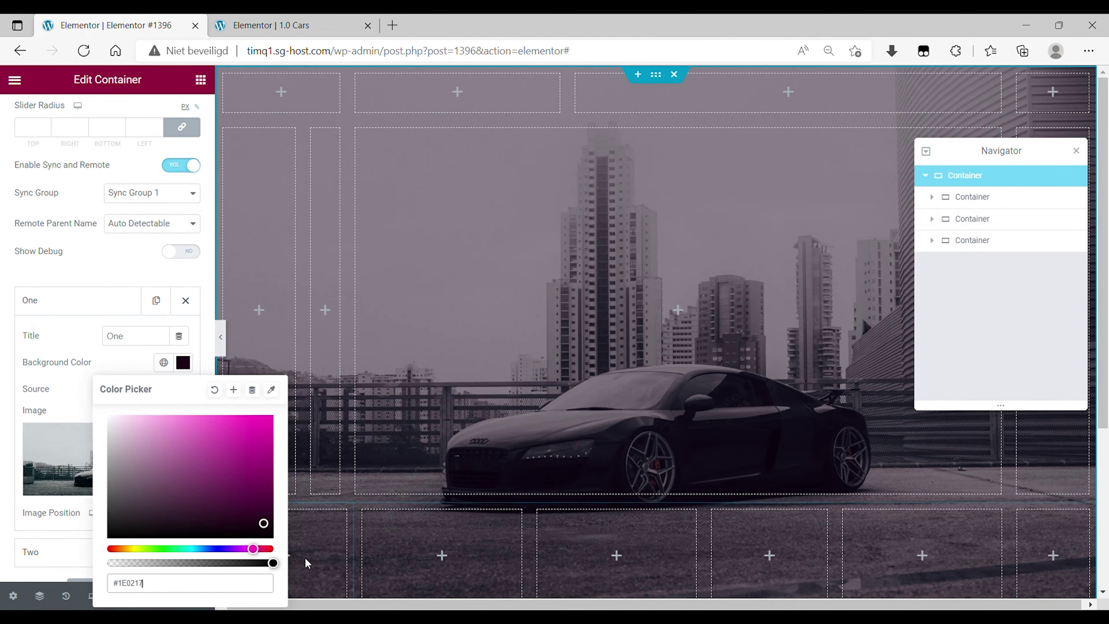
drag(264, 523, 281, 550)
click(101, 306)
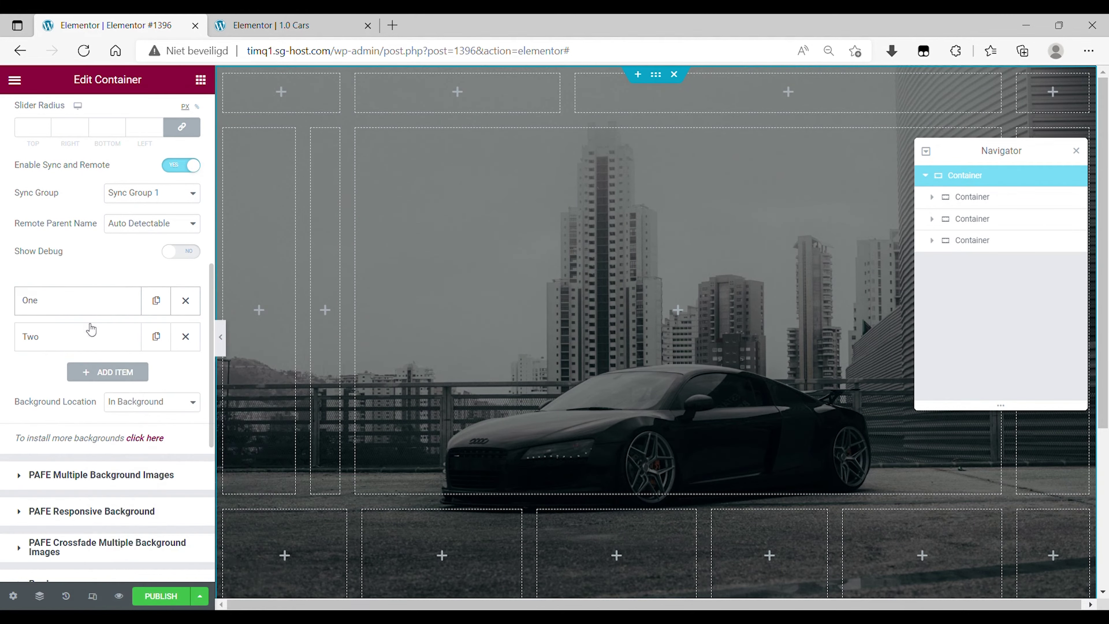
- Choose a background color for slider item Two
click(90, 336)
click(183, 409)
click(272, 315)
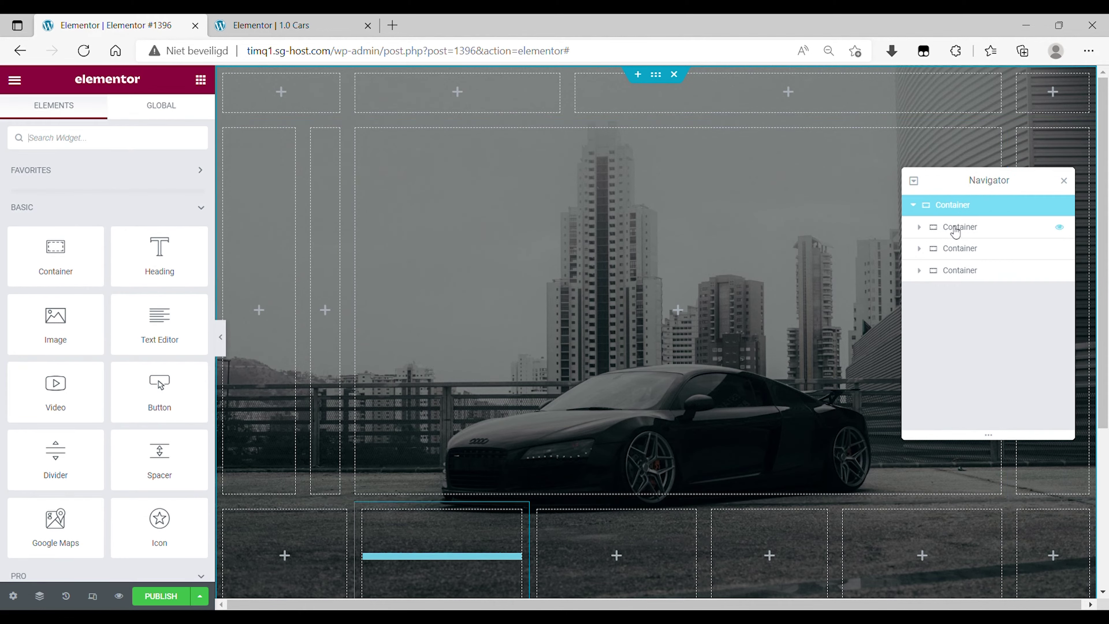
- Add a Heading widget to the first row's second container and a Nav Menu widget to its third container
click(958, 227)
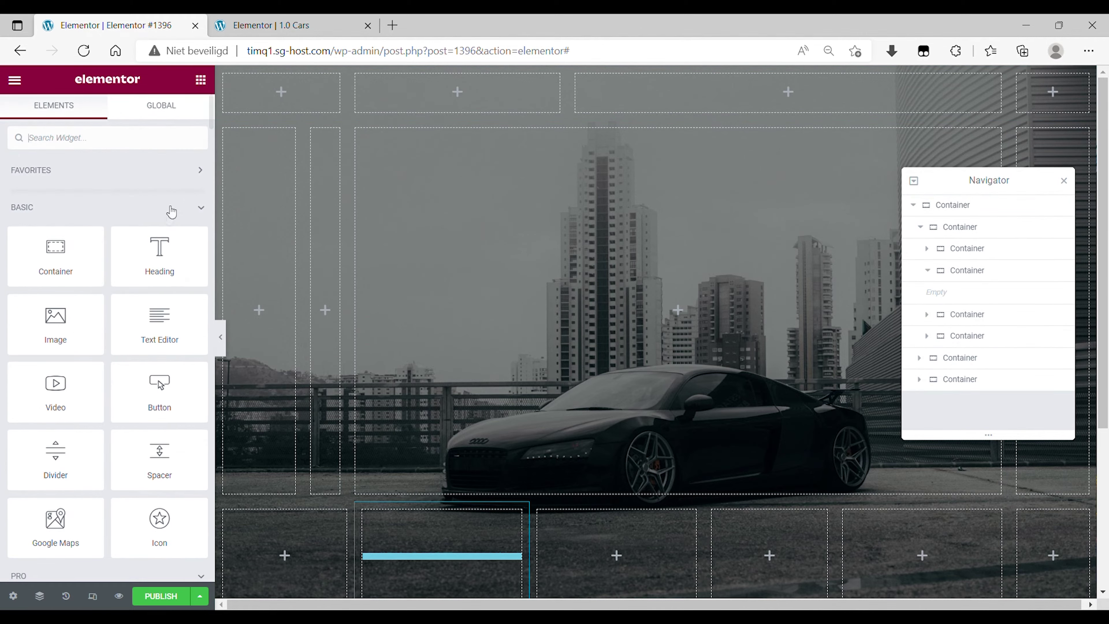
drag(159, 253, 413, 101)
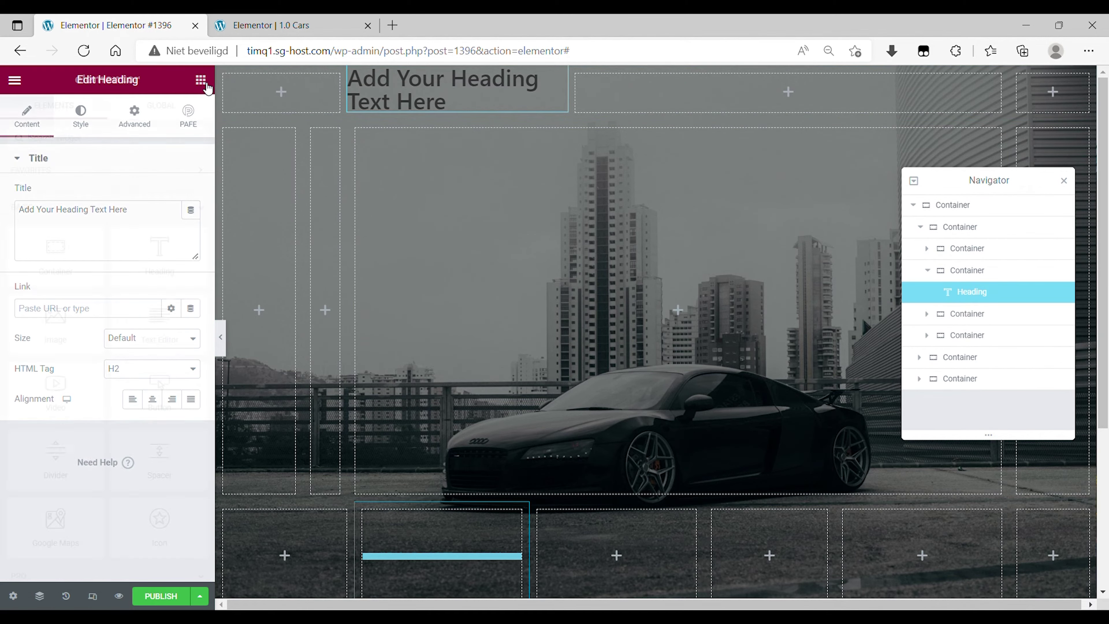
click(200, 79)
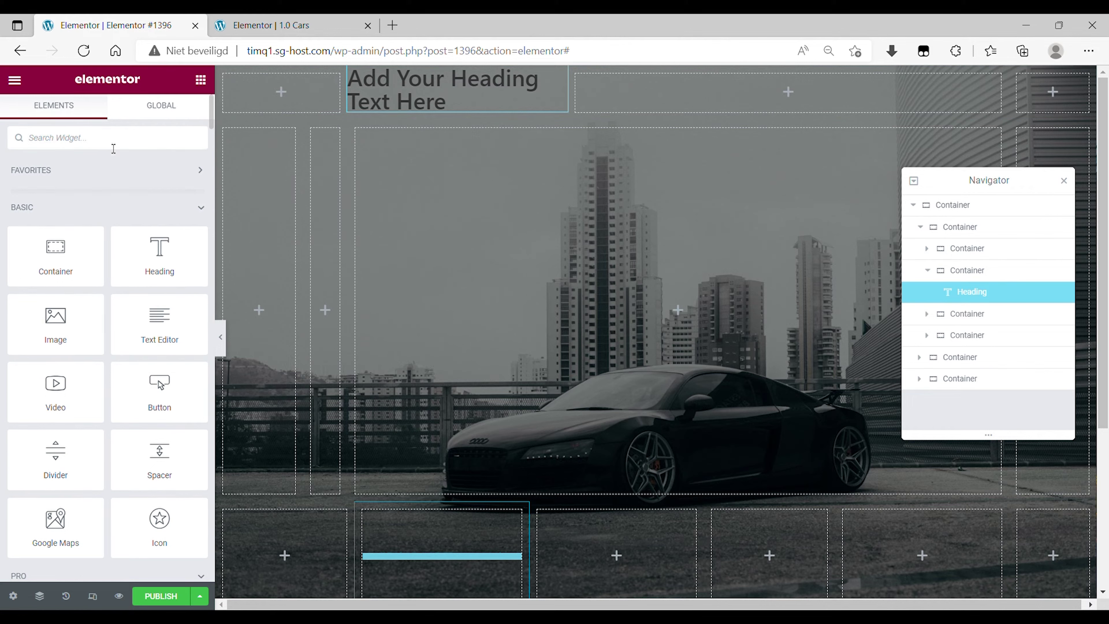
text(nav)
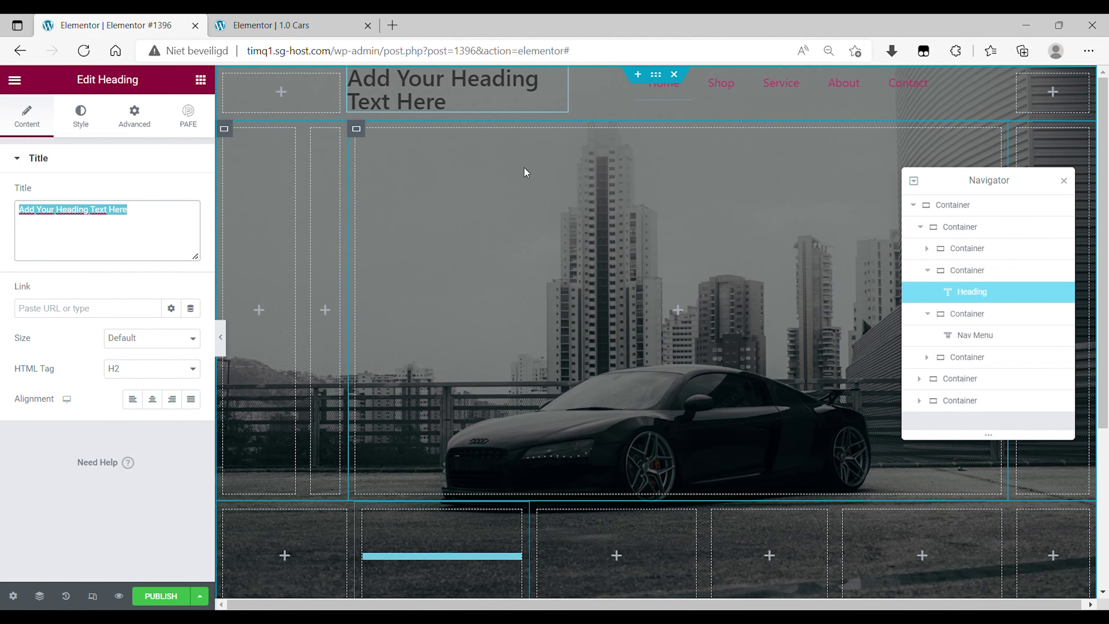
- Title the heading "Q-Design" and set its container's Justify Content to Center and Align Items to Flex Start
text(Q-Design)
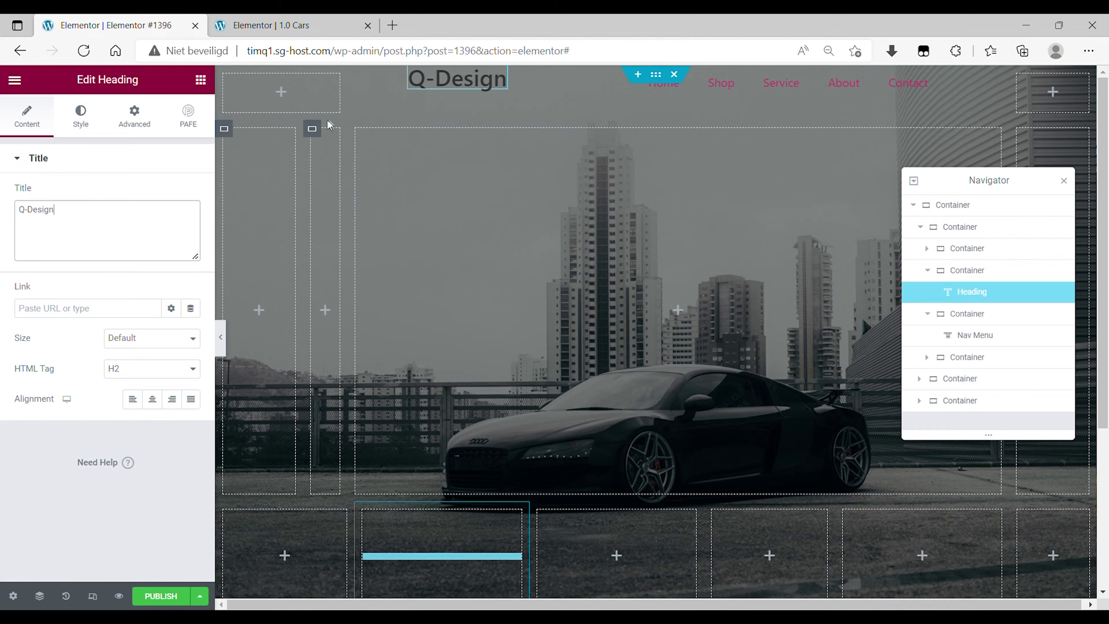
click(959, 272)
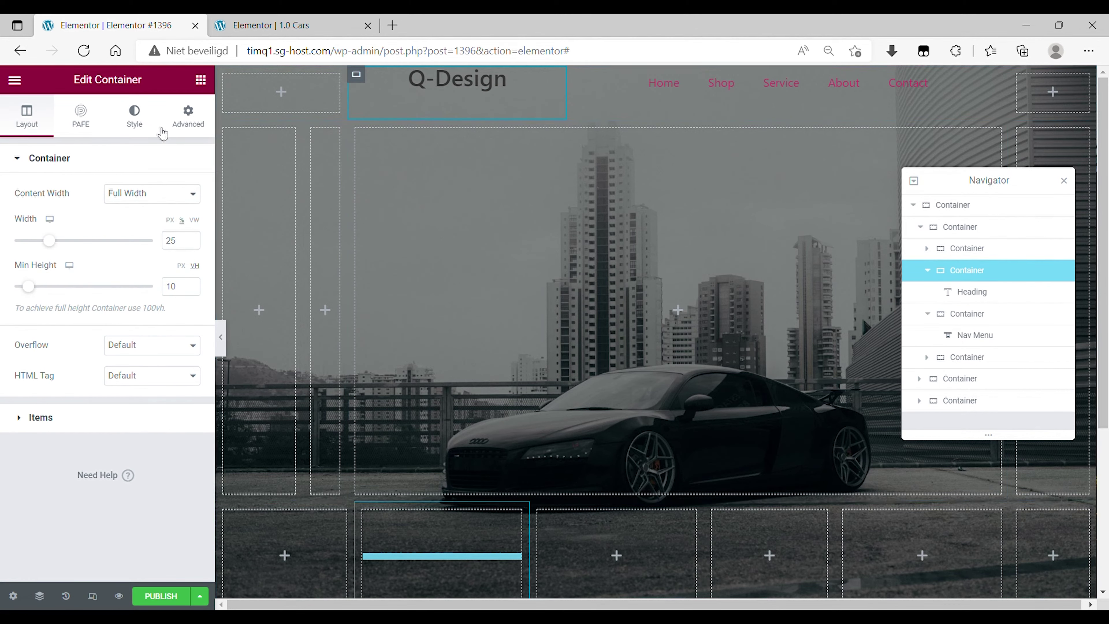
click(40, 417)
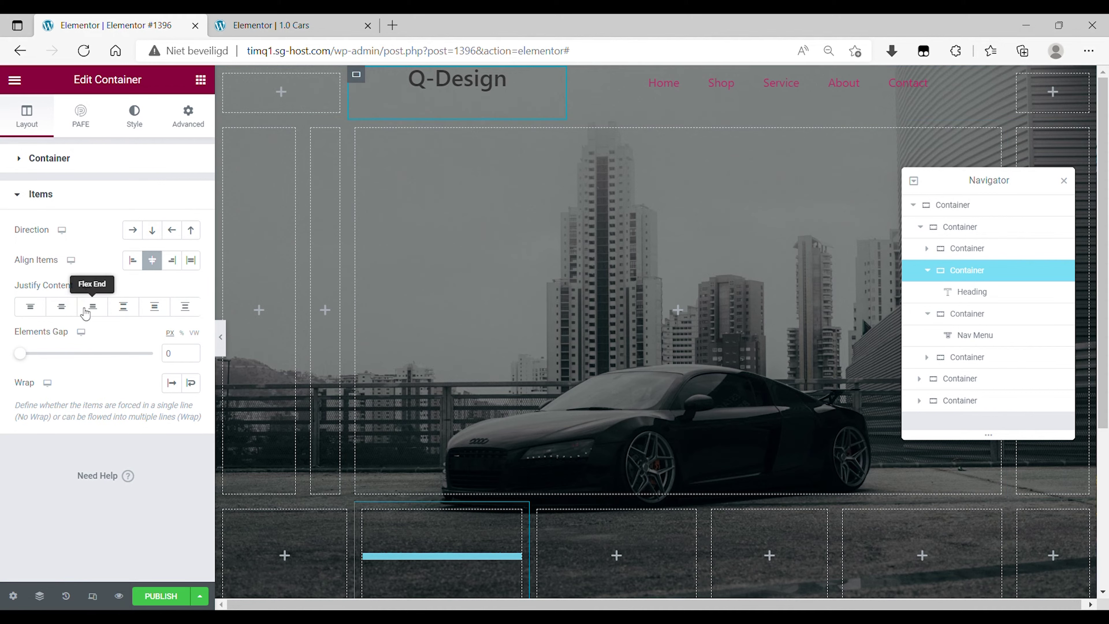
click(78, 305)
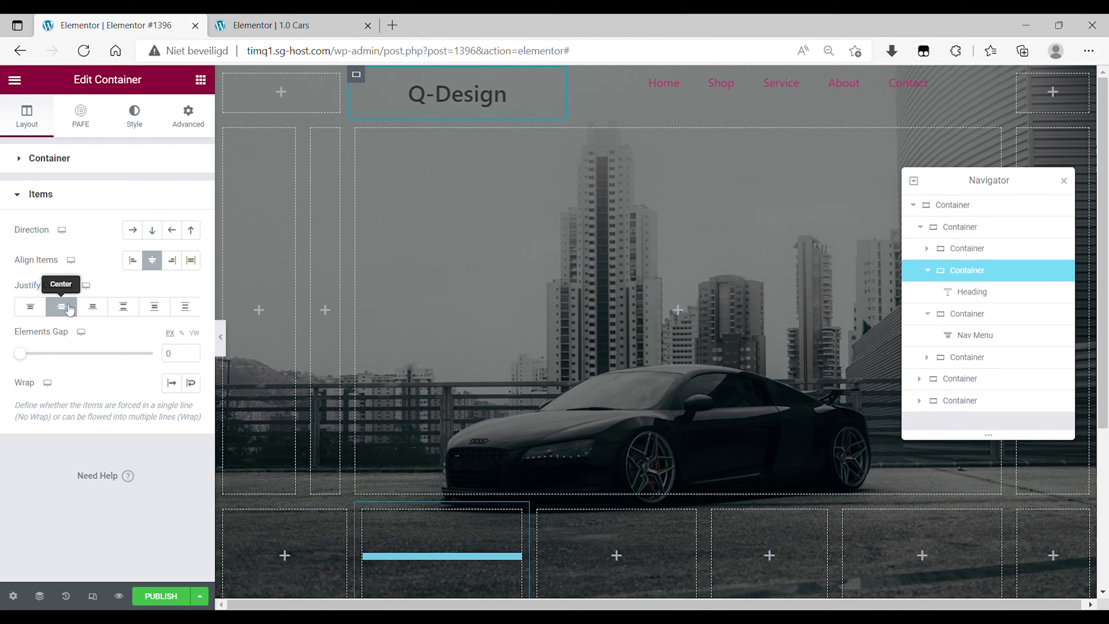
click(136, 267)
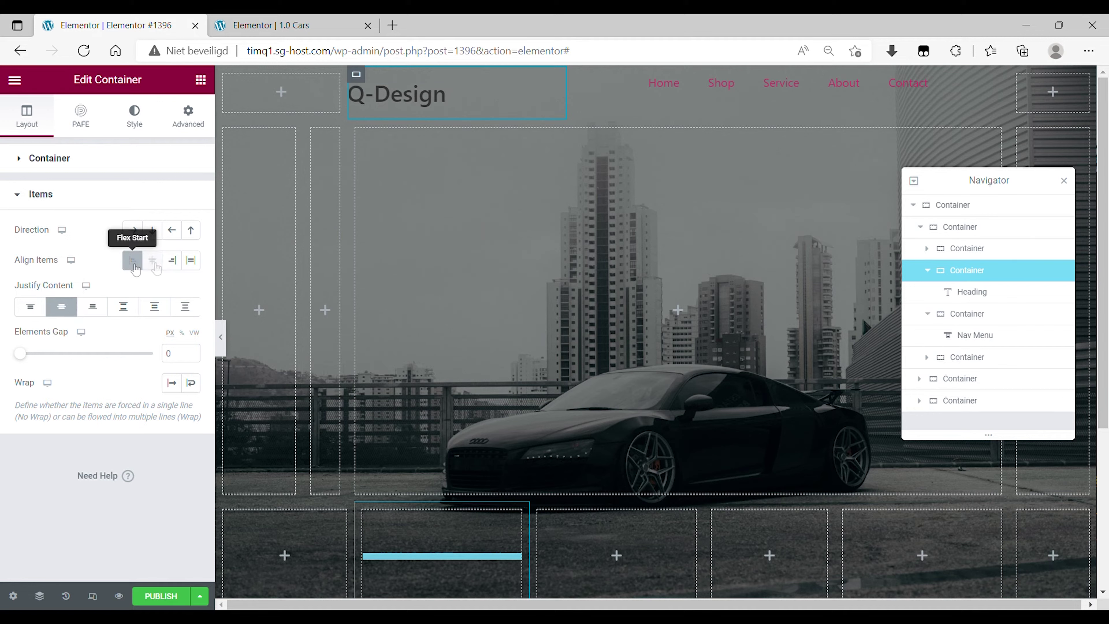
- Set the Nav Menu container's Justify Content to Center and Align Items to Flex End
click(962, 318)
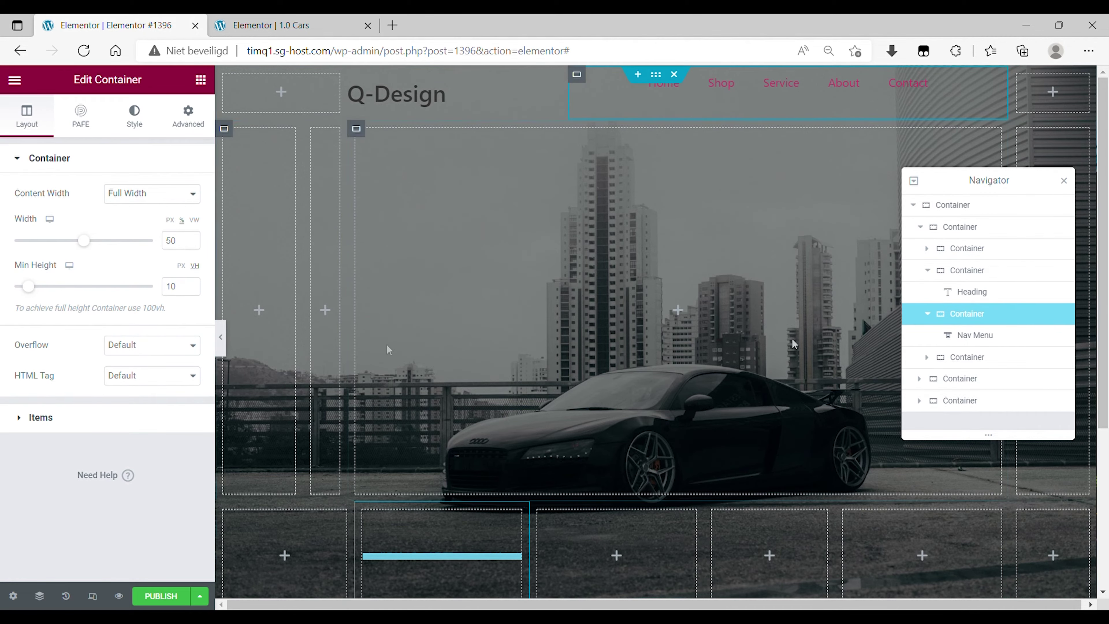
click(74, 418)
click(62, 306)
click(172, 264)
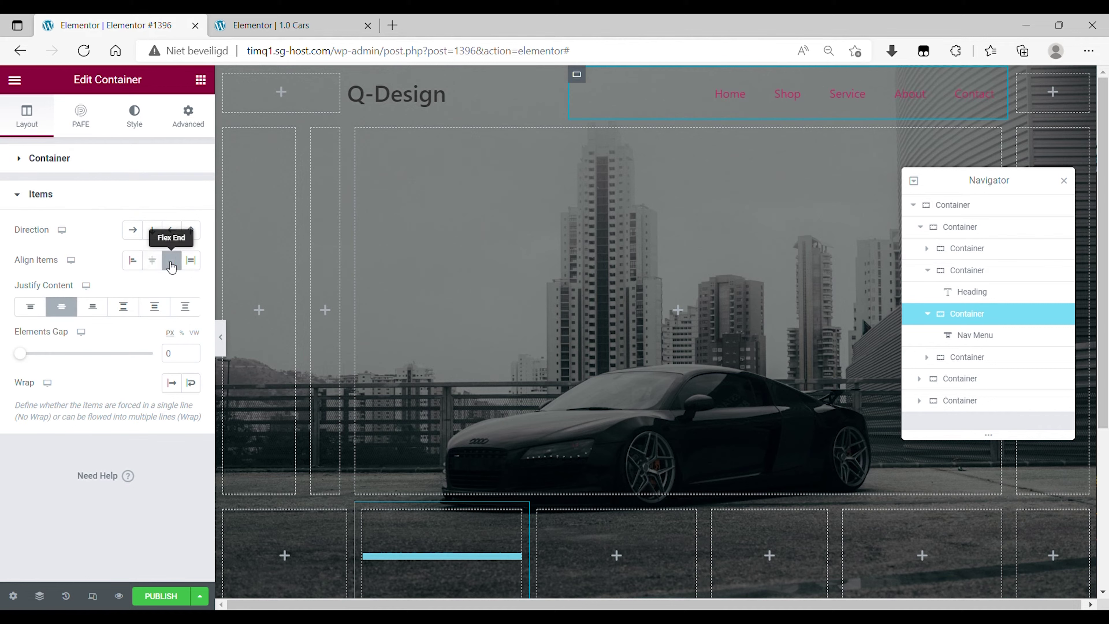
- Set the text color of the Q-Design heading to white
click(977, 293)
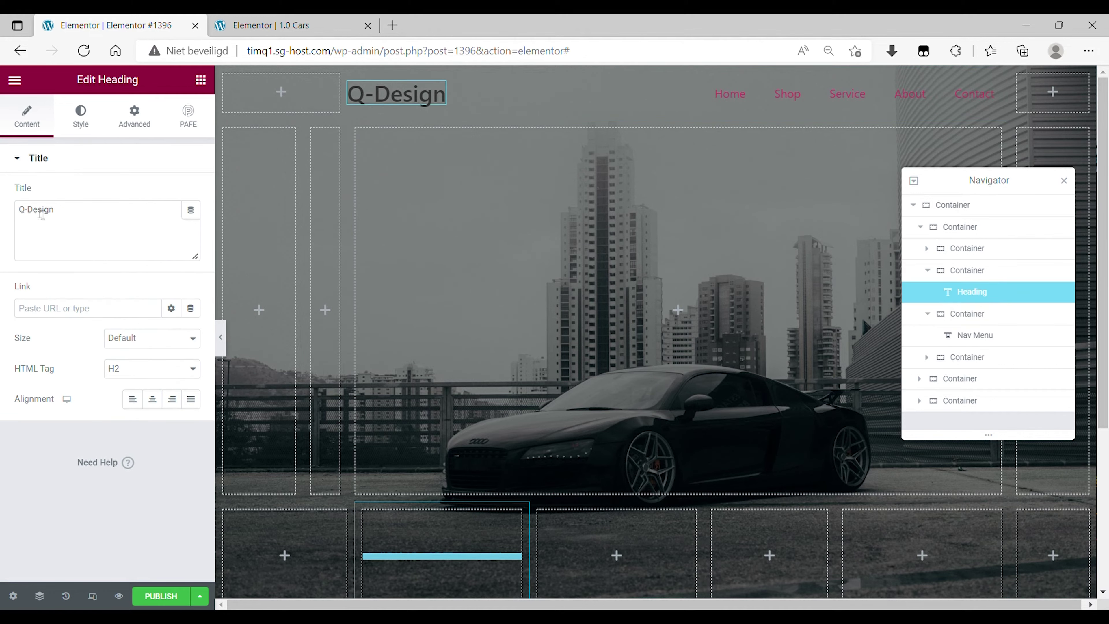
click(80, 116)
click(190, 194)
drag(87, 350, 96, 209)
click(126, 192)
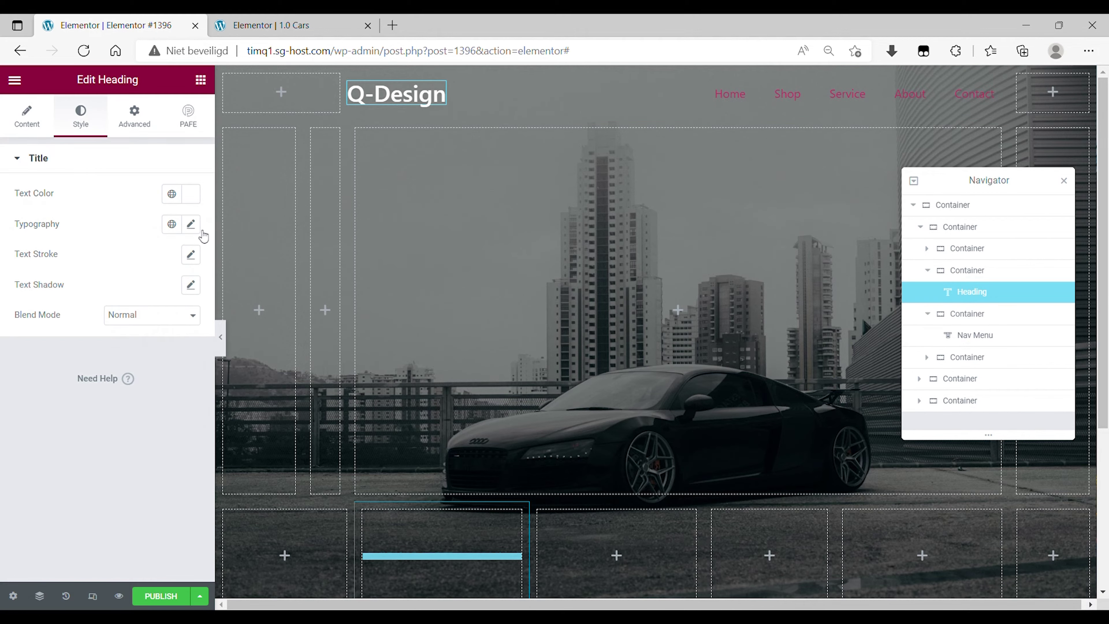
- Set the Q-Design heading's typography to Montserrat, size 1.5 em and weight 500
click(195, 228)
click(143, 296)
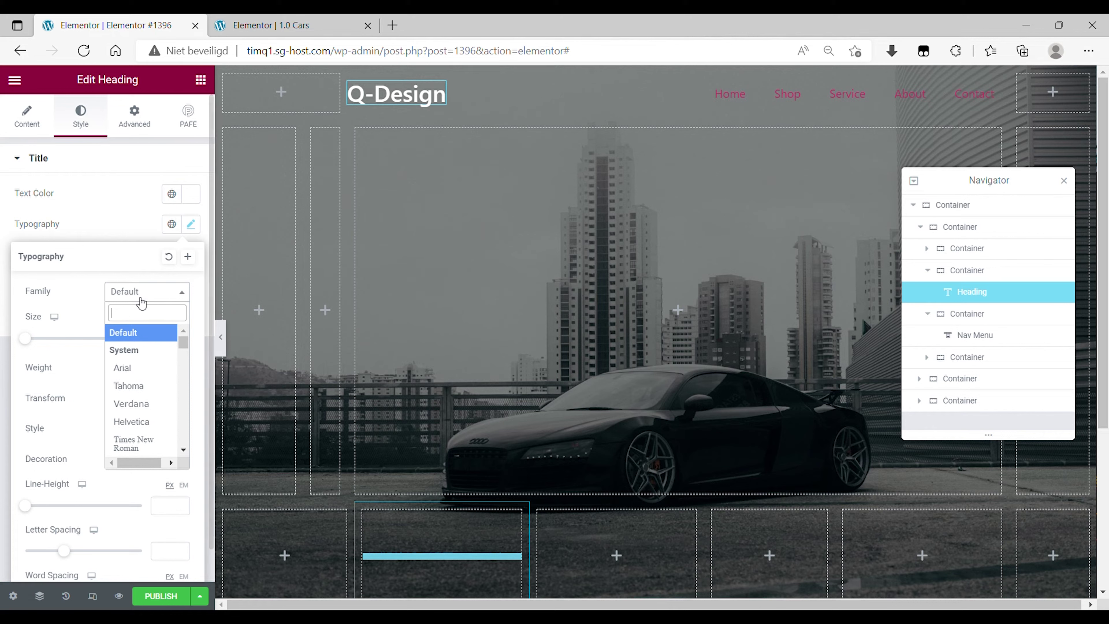
text(montserrat)
key(Return)
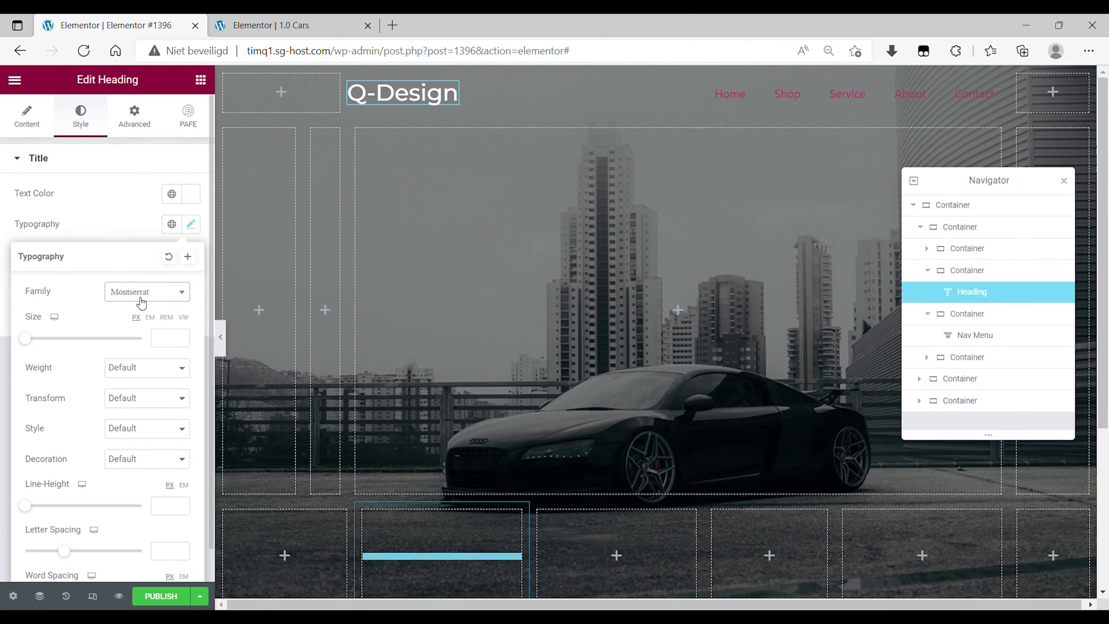
click(150, 317)
click(172, 343)
text(1,5)
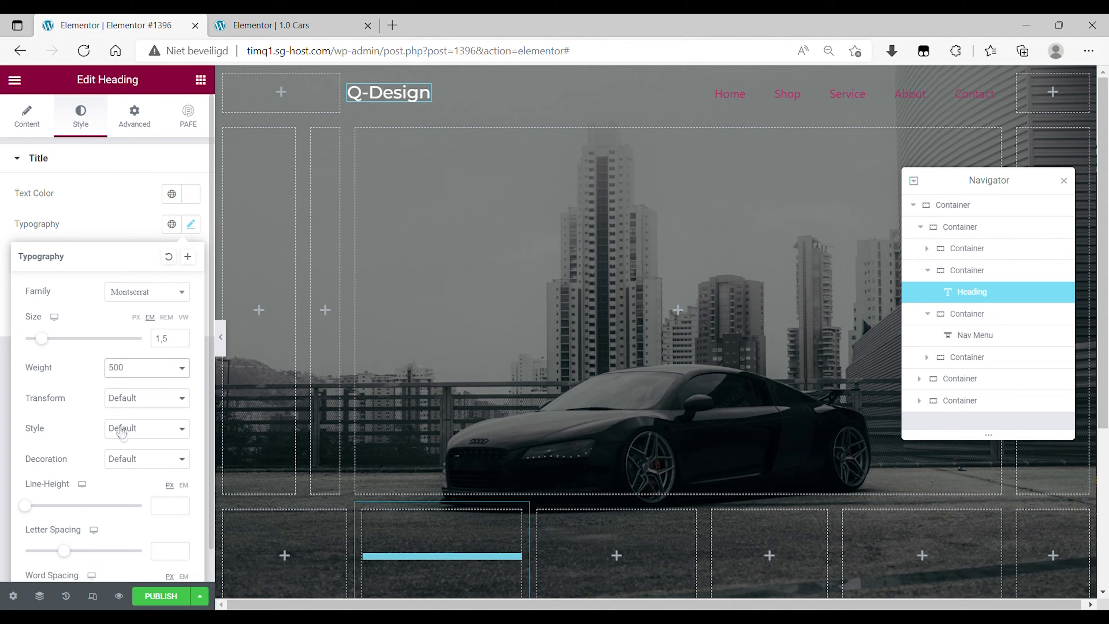
click(126, 231)
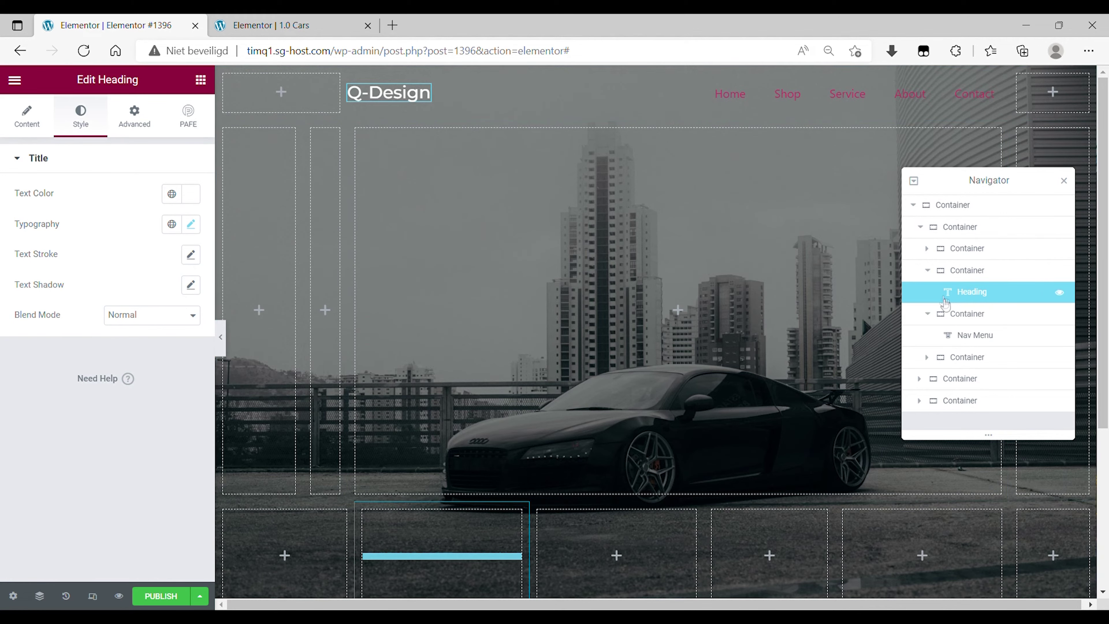
- Set the Nav Menu's main menu typography to Montserrat, size 1.1 em and weight 500
click(952, 335)
click(81, 114)
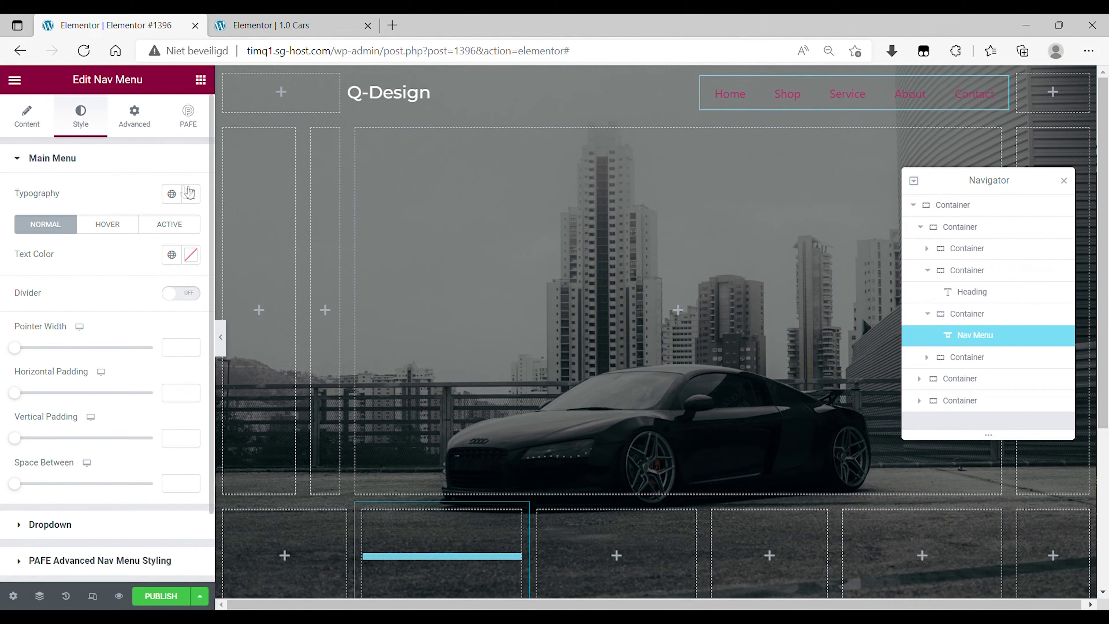
click(190, 194)
click(137, 262)
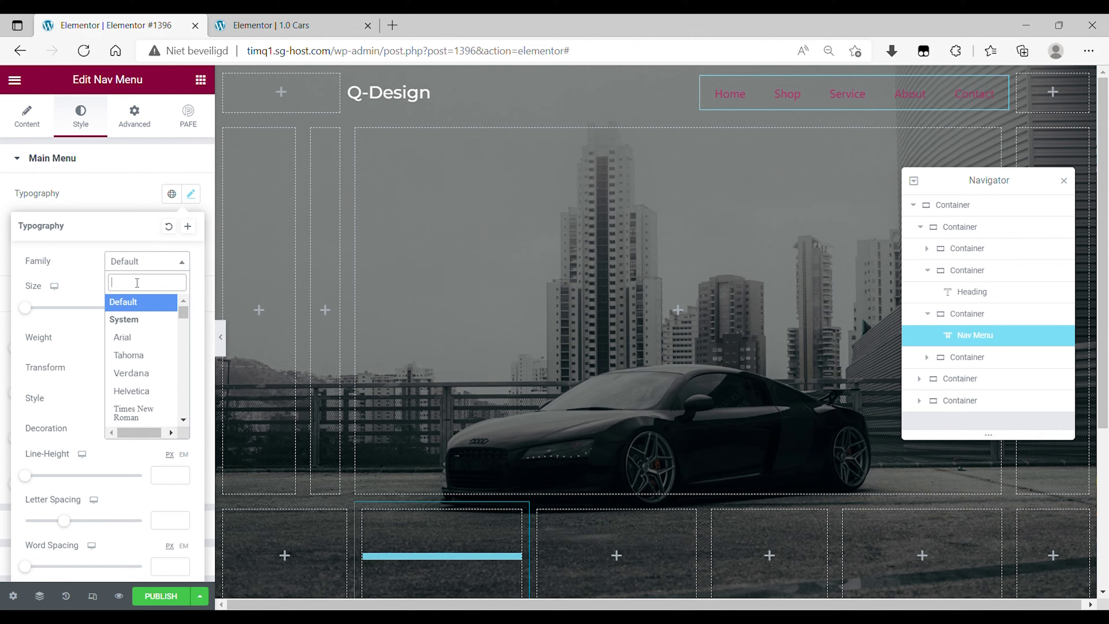
text(montse)
key(Return)
click(150, 287)
click(174, 307)
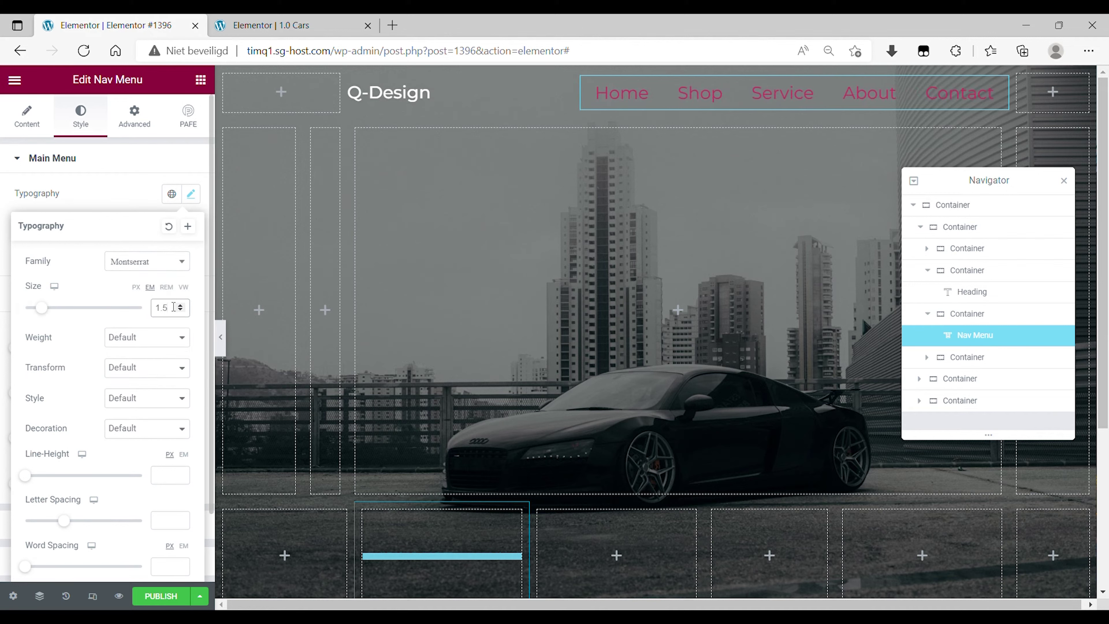
text(1.1)
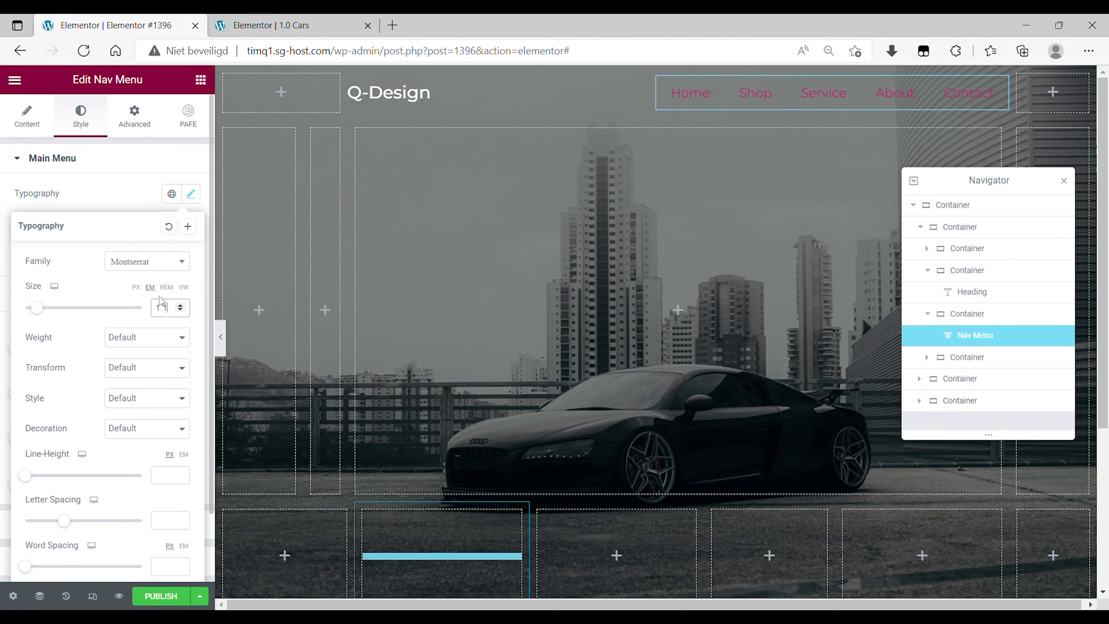
click(123, 397)
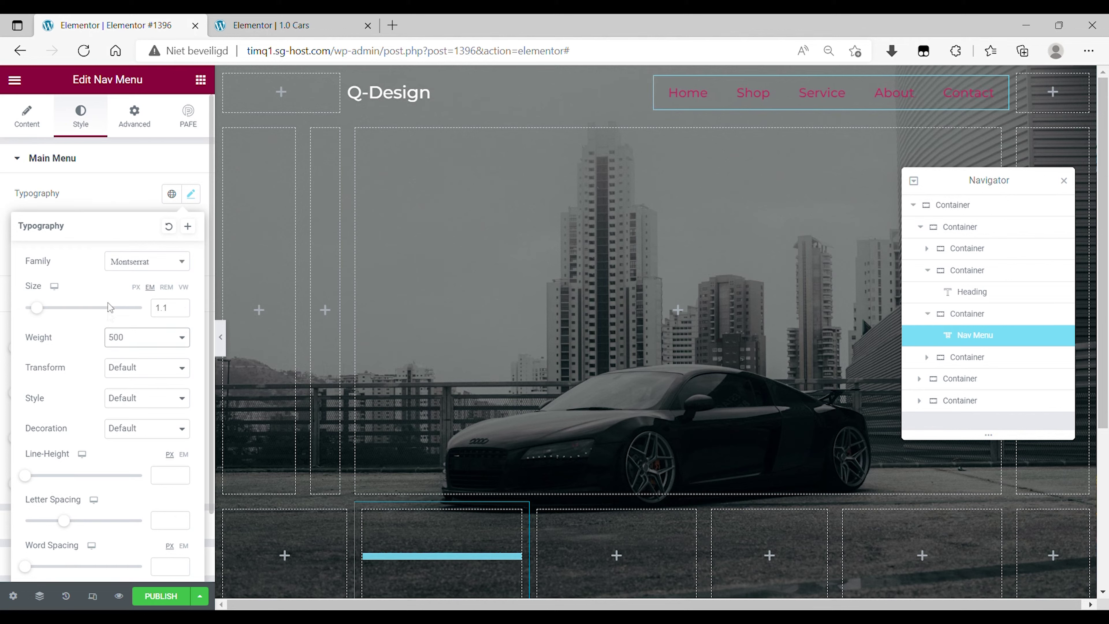
click(191, 193)
- Set the Nav Menu's normal text color to #FFFFFF
click(191, 254)
text(#FFFFFF)
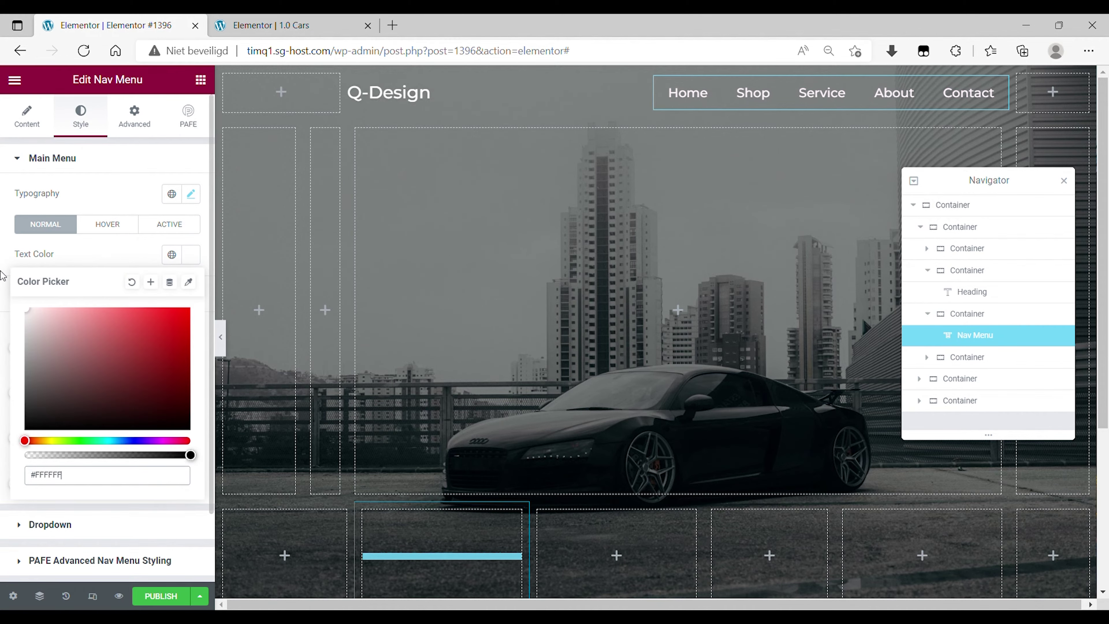
- Set the Nav Menu's hover text color to the semi-transparent white #FFFFFF75
click(107, 224)
click(191, 254)
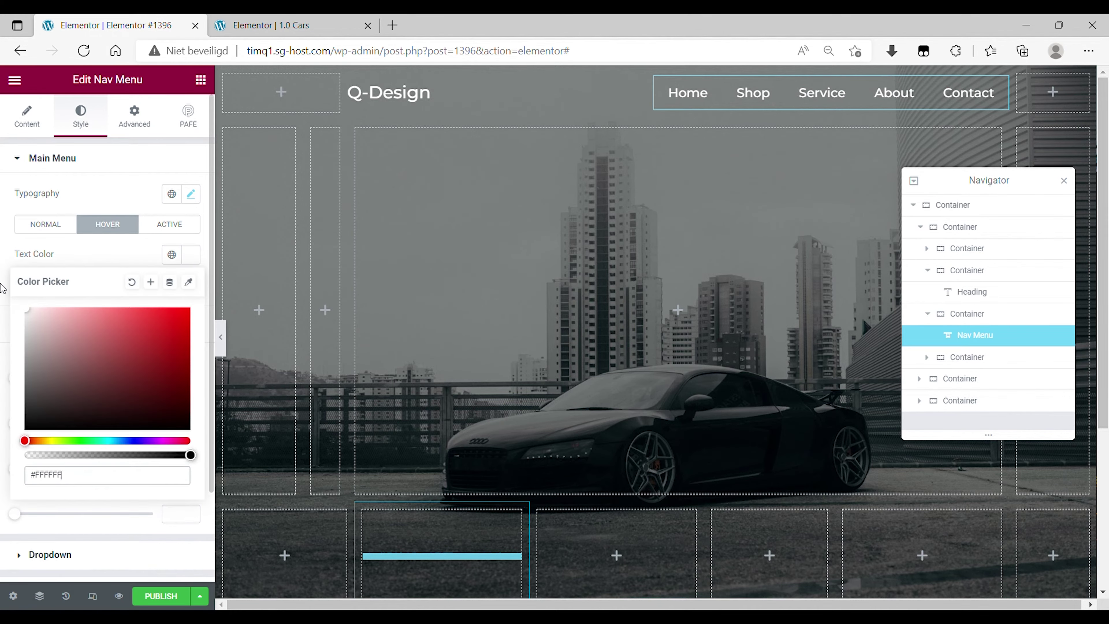
click(108, 460)
triple_click(85, 478)
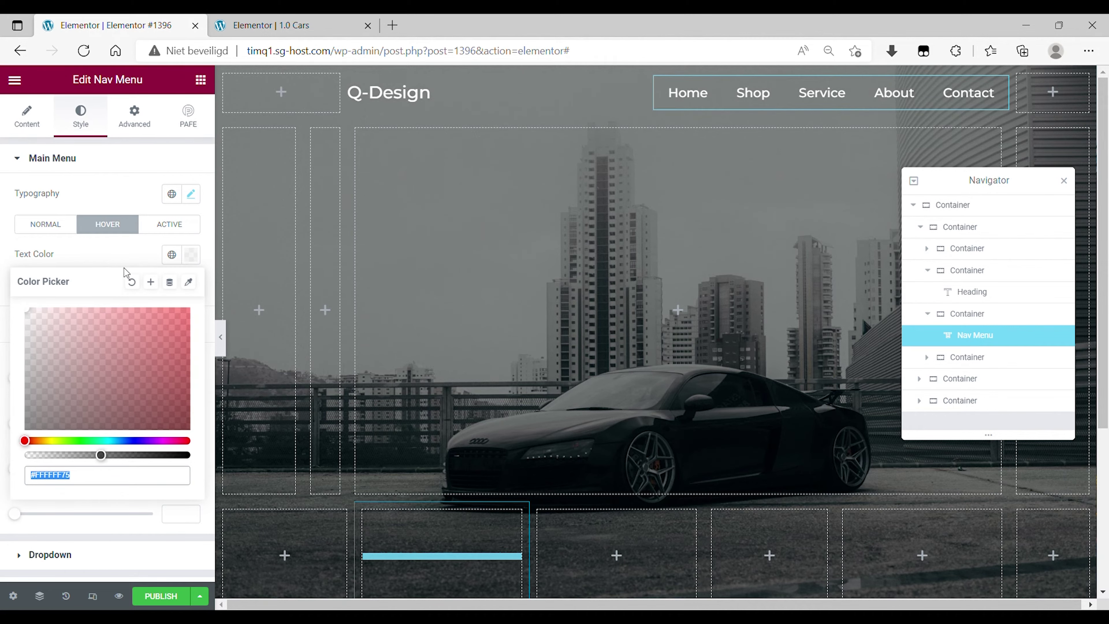
click(125, 259)
- Set the Nav Menu's active text color and its hover and active pointer colors to #FFFFFF75
click(170, 225)
click(191, 255)
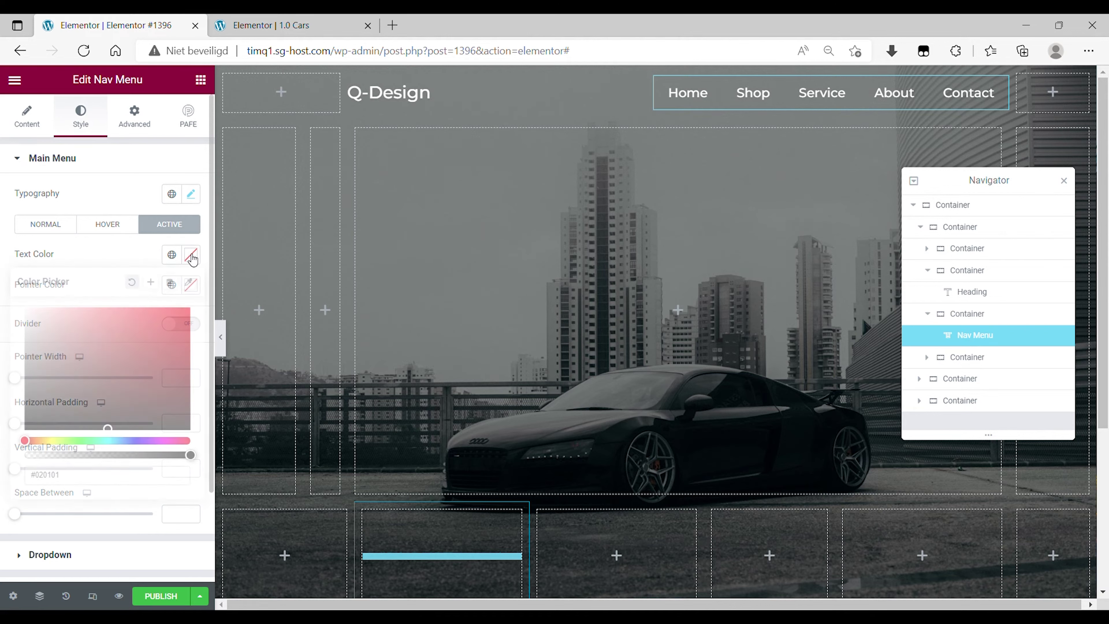
click(126, 227)
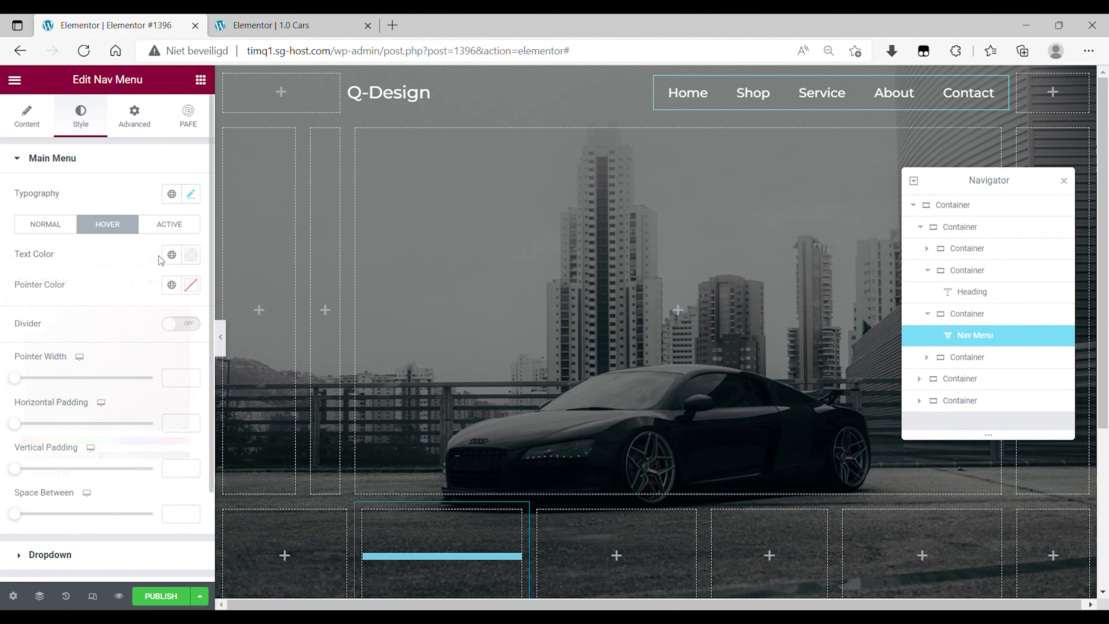
click(190, 285)
click(185, 230)
click(191, 284)
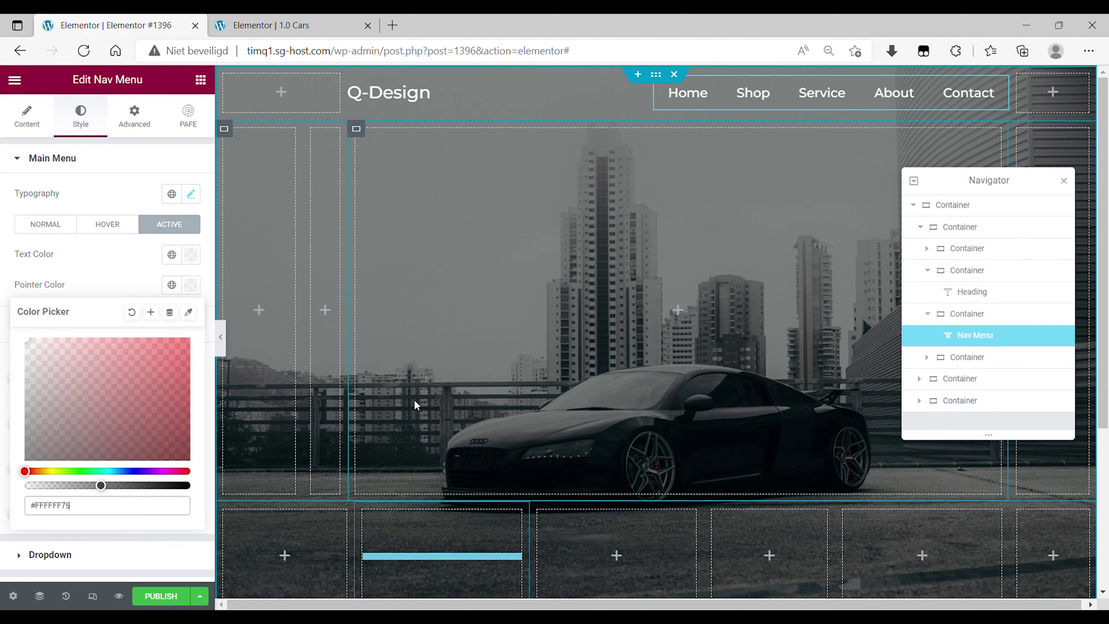
- Add a Search Form widget to the header's last container, with the Full Screen skin, centered toggle alignment and a cleared toggle size
click(284, 555)
click(67, 138)
text(sear)
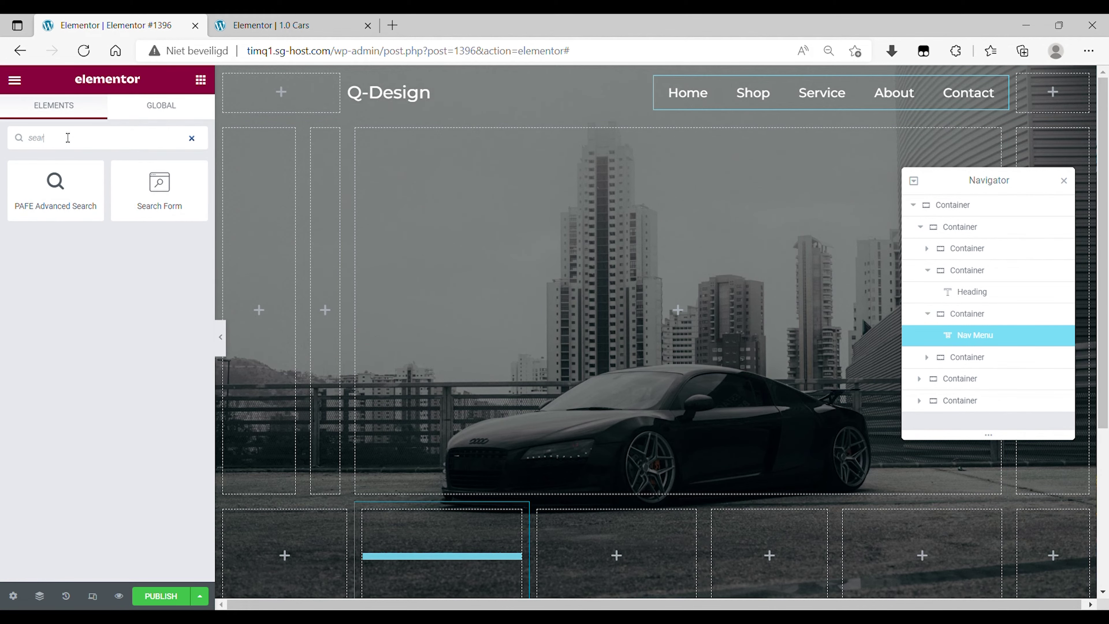
drag(121, 165, 1042, 104)
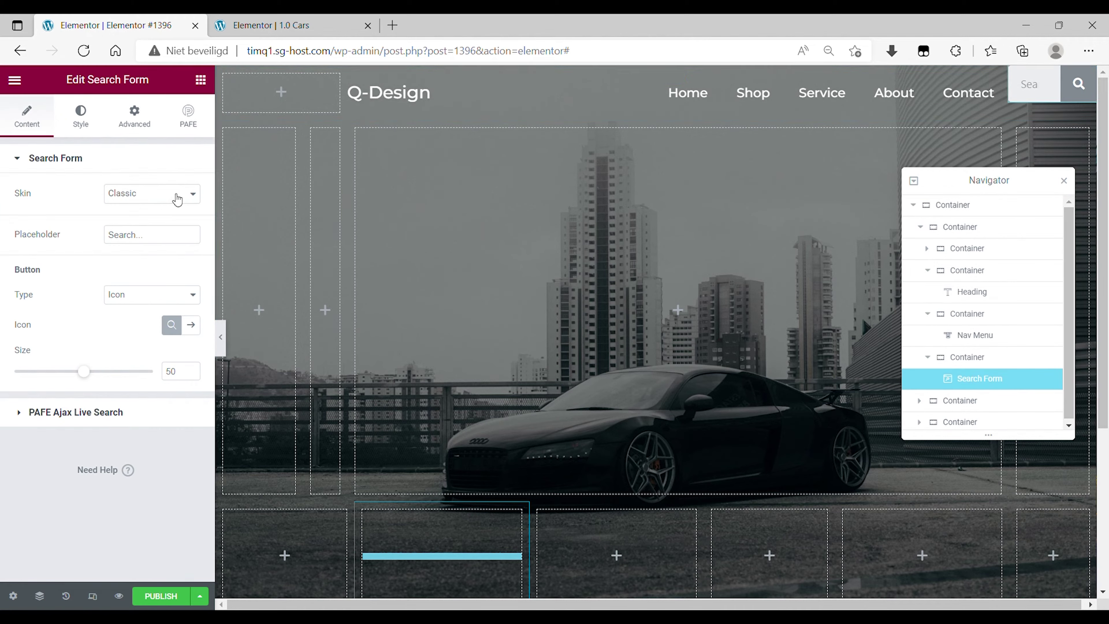
click(144, 236)
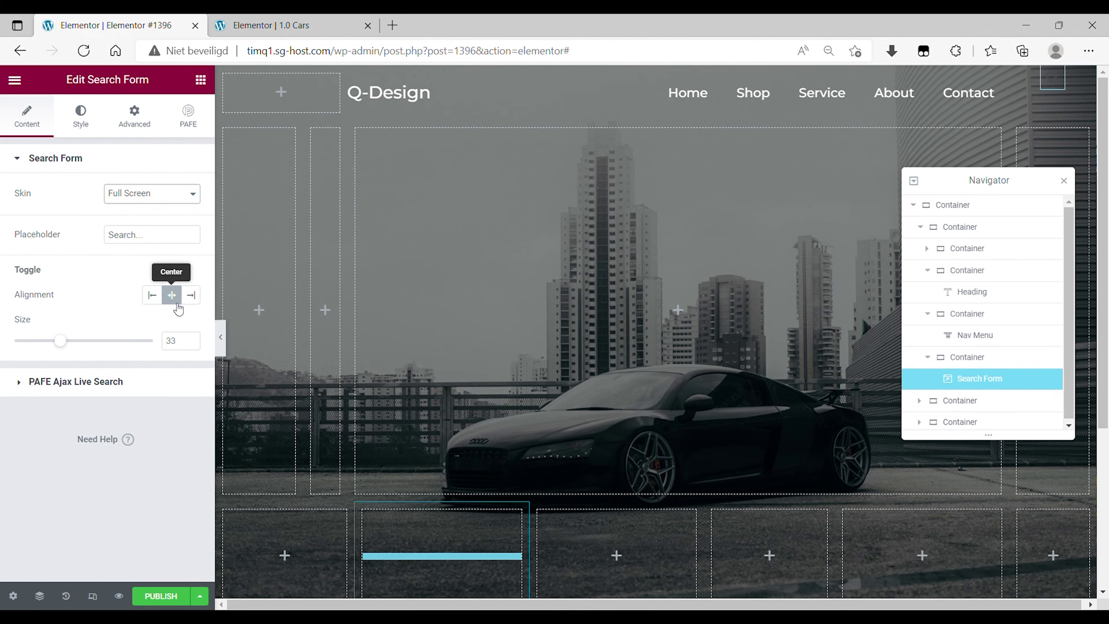
click(186, 338)
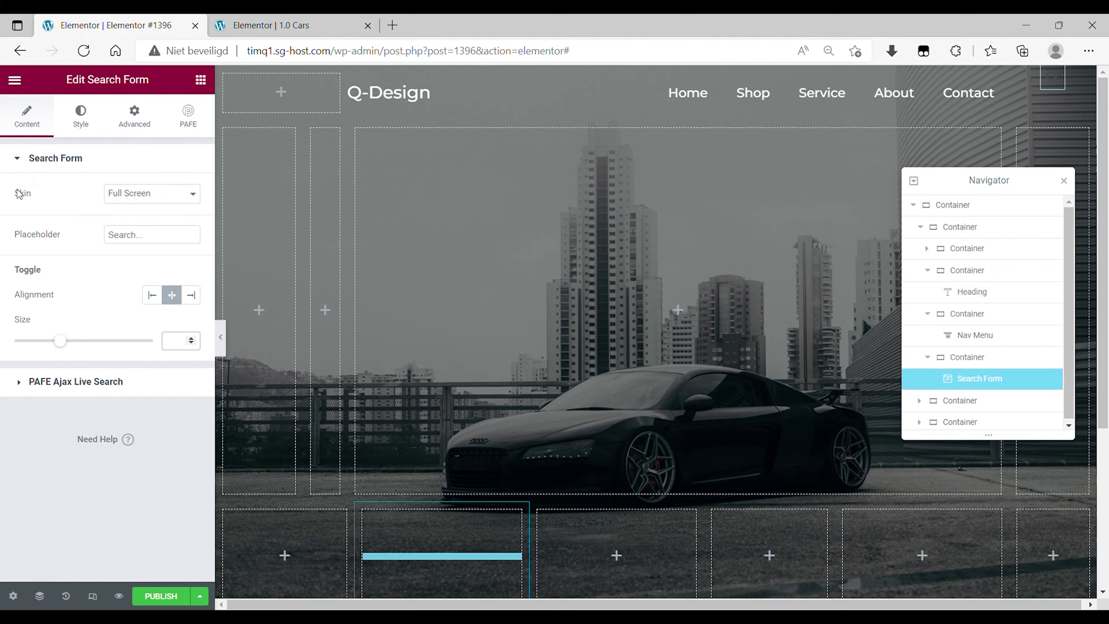
- Set the Search Form toggle's icon size to 70 and its normal color to #FFFFFF
click(79, 126)
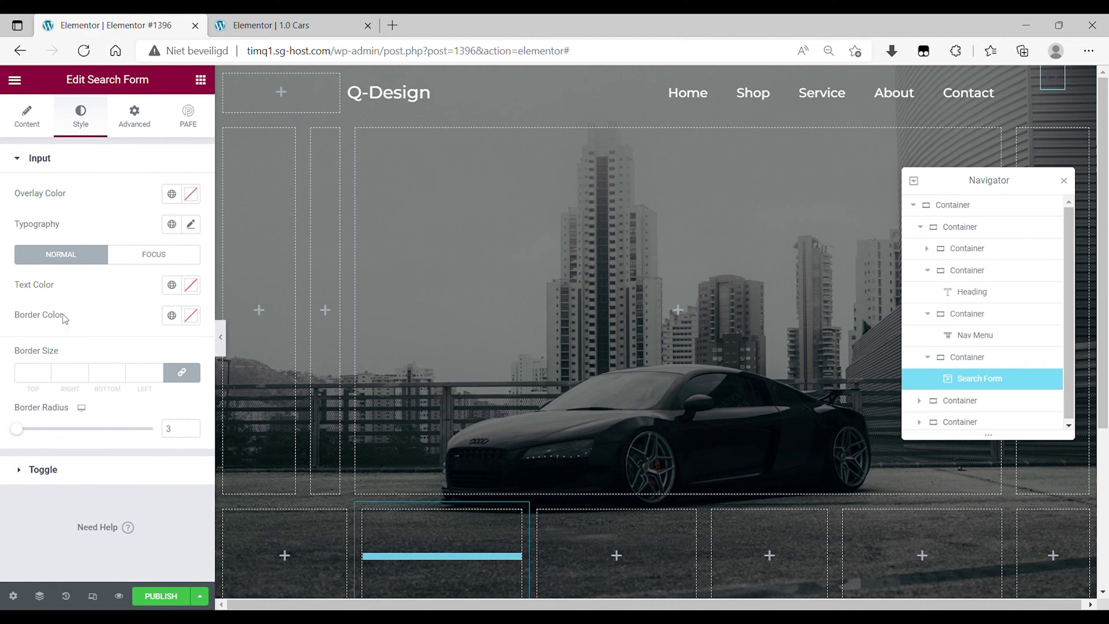
click(59, 473)
click(173, 355)
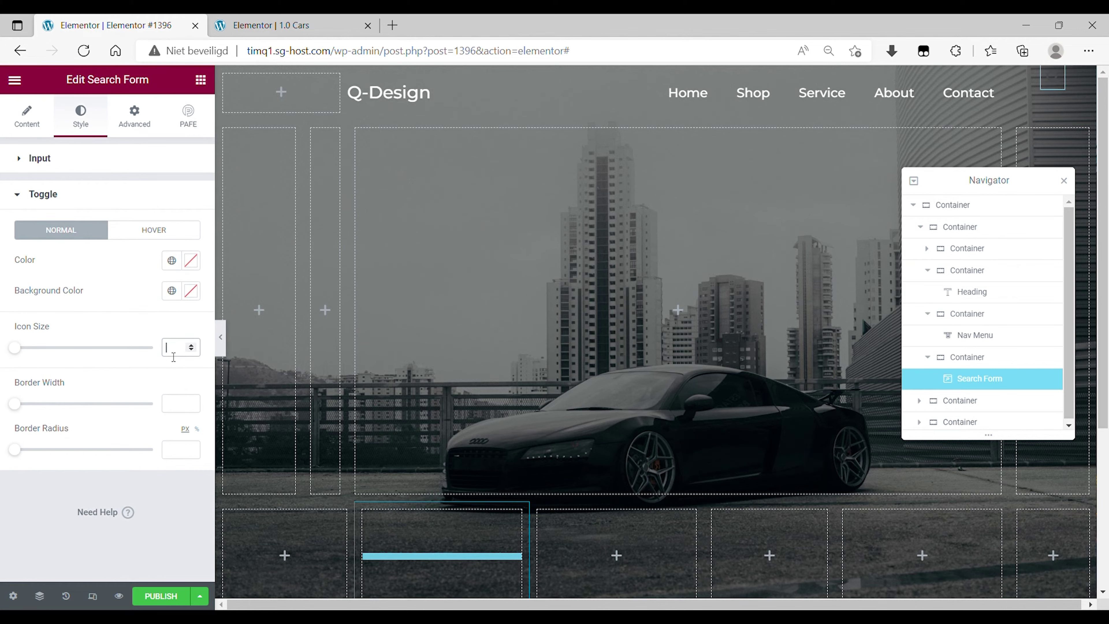
text(70)
click(197, 265)
text(#FFFFFF)
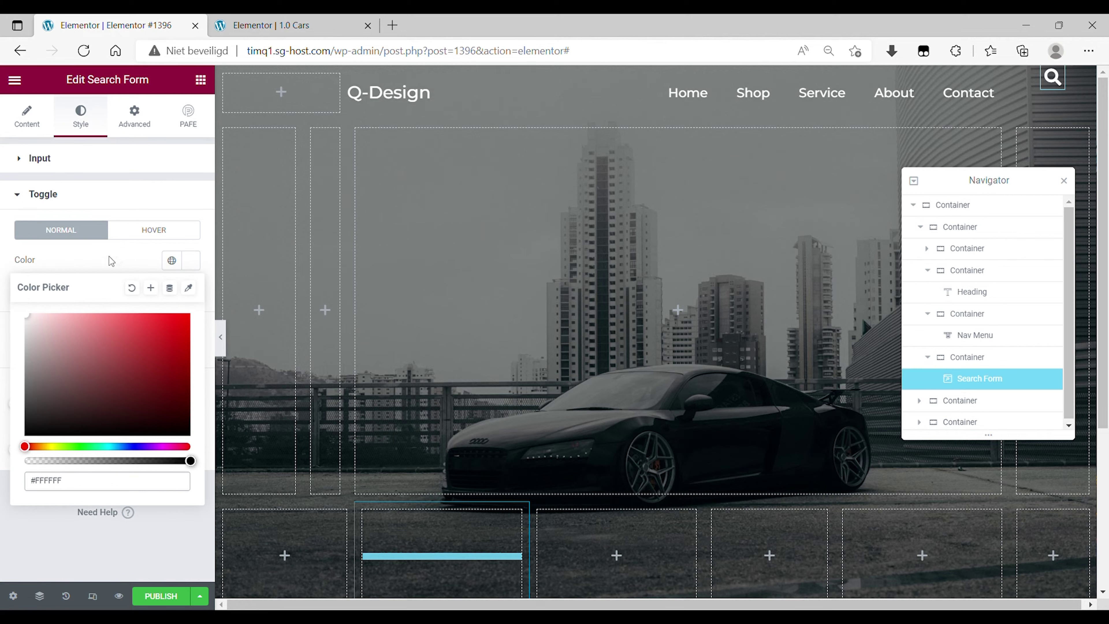
- Copy the Nav Menu's hover text color #FFFFFF75 and apply it as the Search Form toggle's hover color
click(154, 236)
click(843, 103)
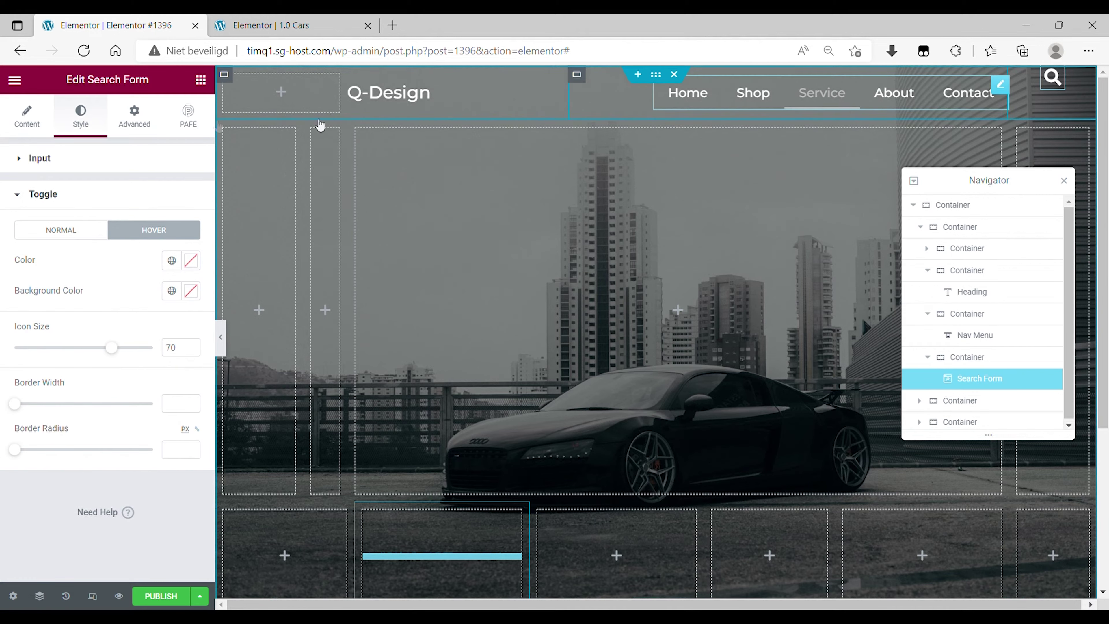
click(124, 226)
click(191, 251)
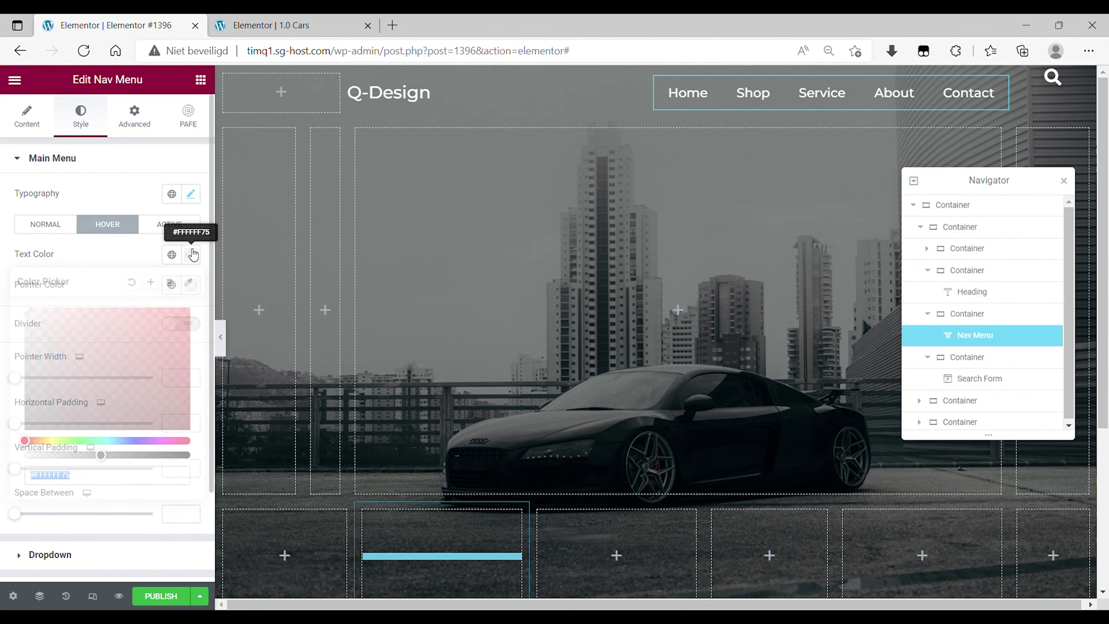
click(191, 250)
click(191, 251)
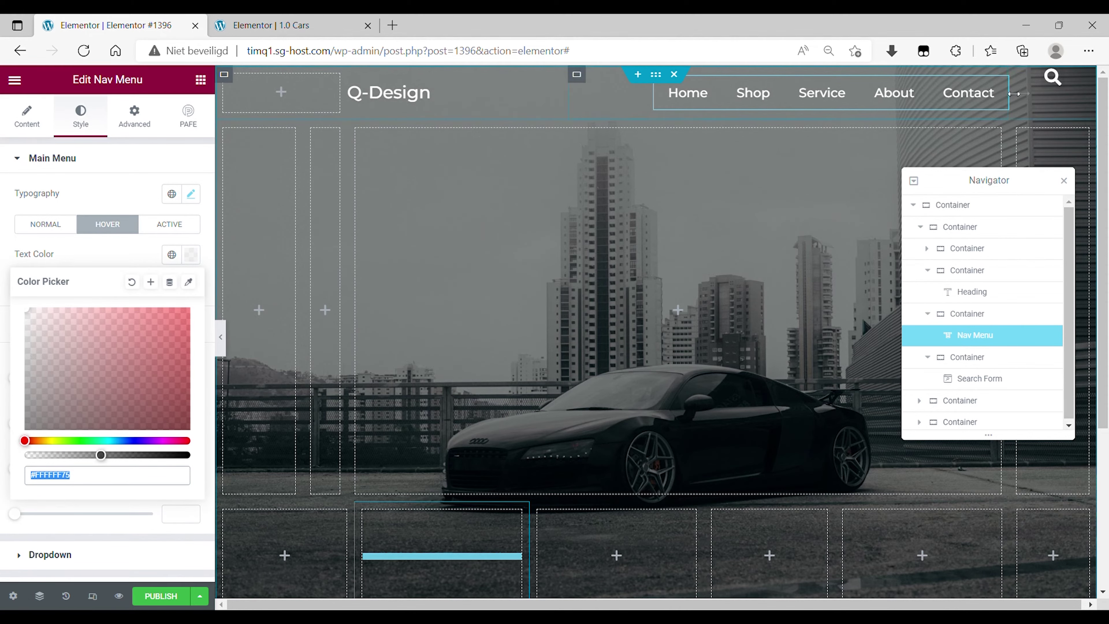
click(1049, 81)
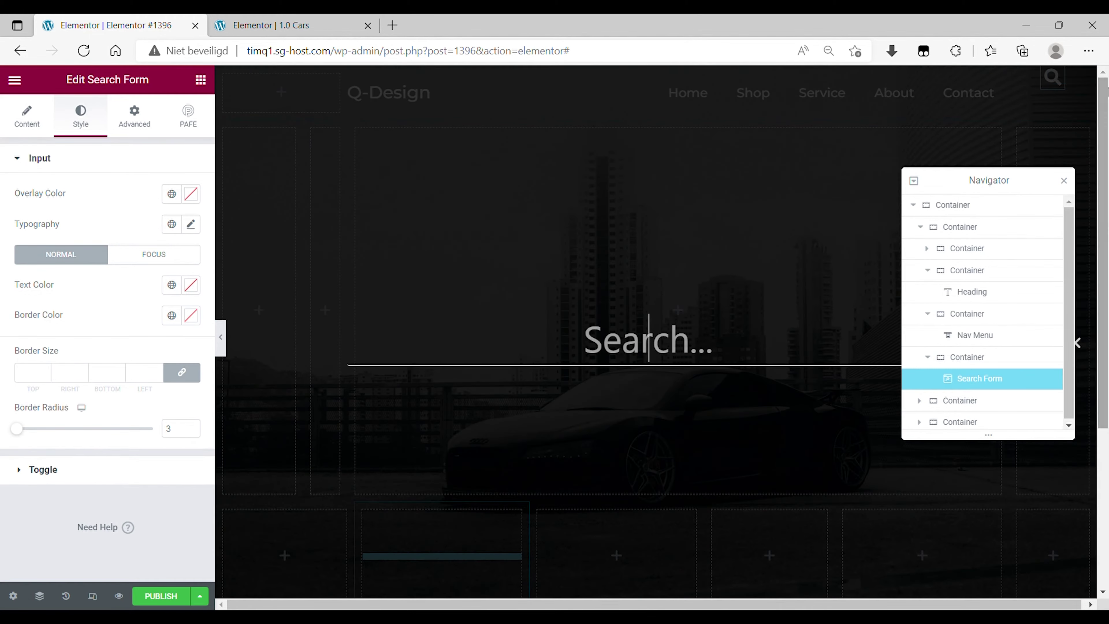
click(356, 241)
click(107, 472)
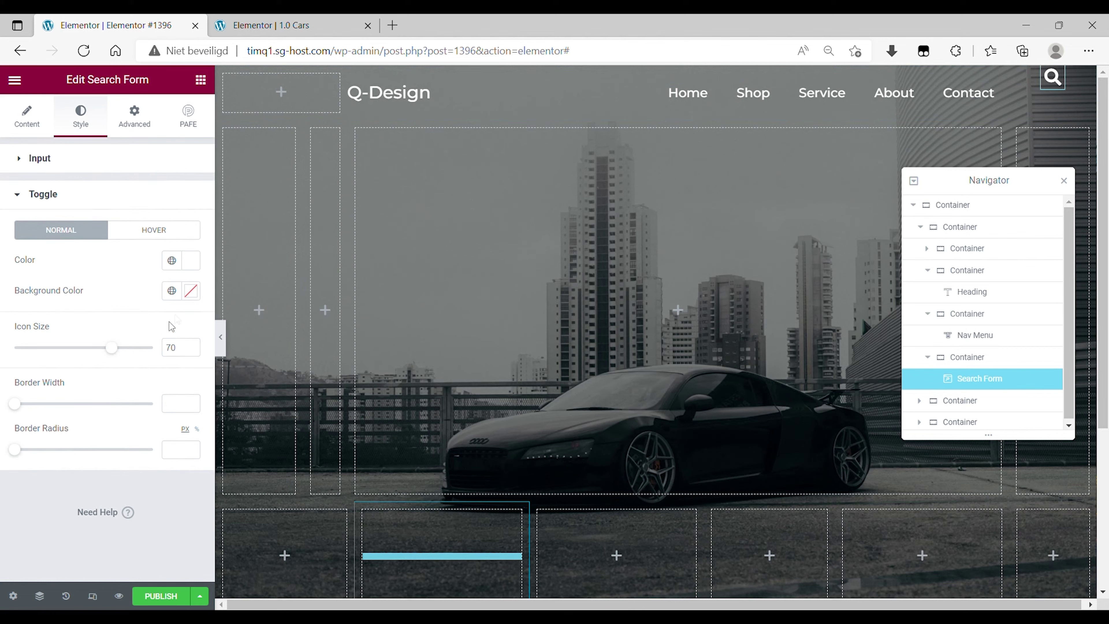
click(149, 232)
click(191, 260)
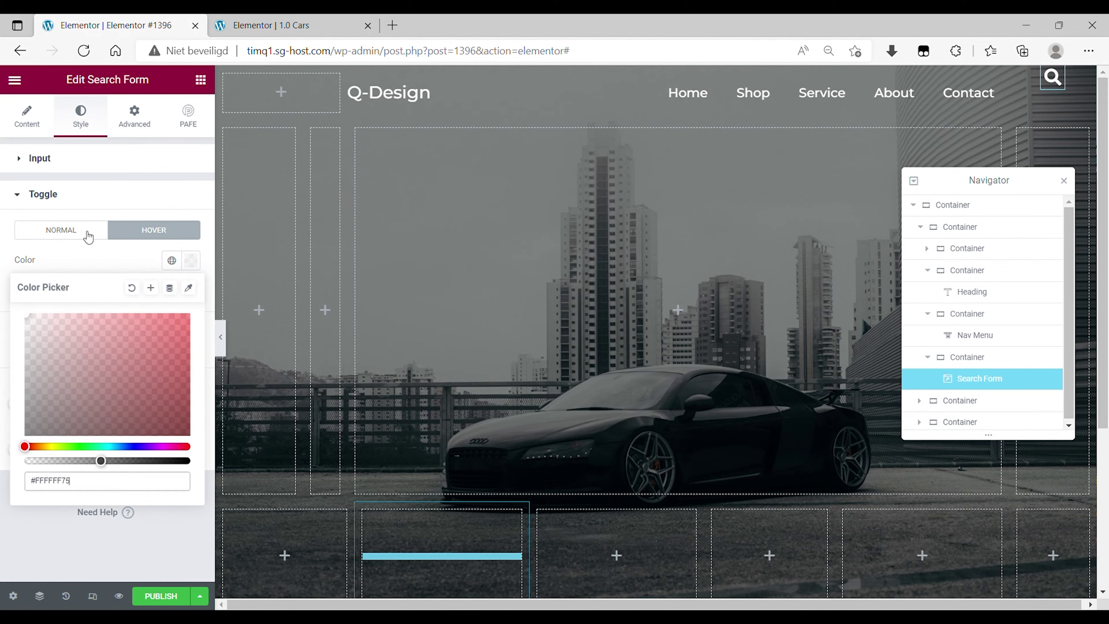
- Make the Search Form toggle's background color fully transparent for both the normal and hover states
click(86, 234)
click(191, 290)
drag(61, 491, 2, 489)
click(153, 230)
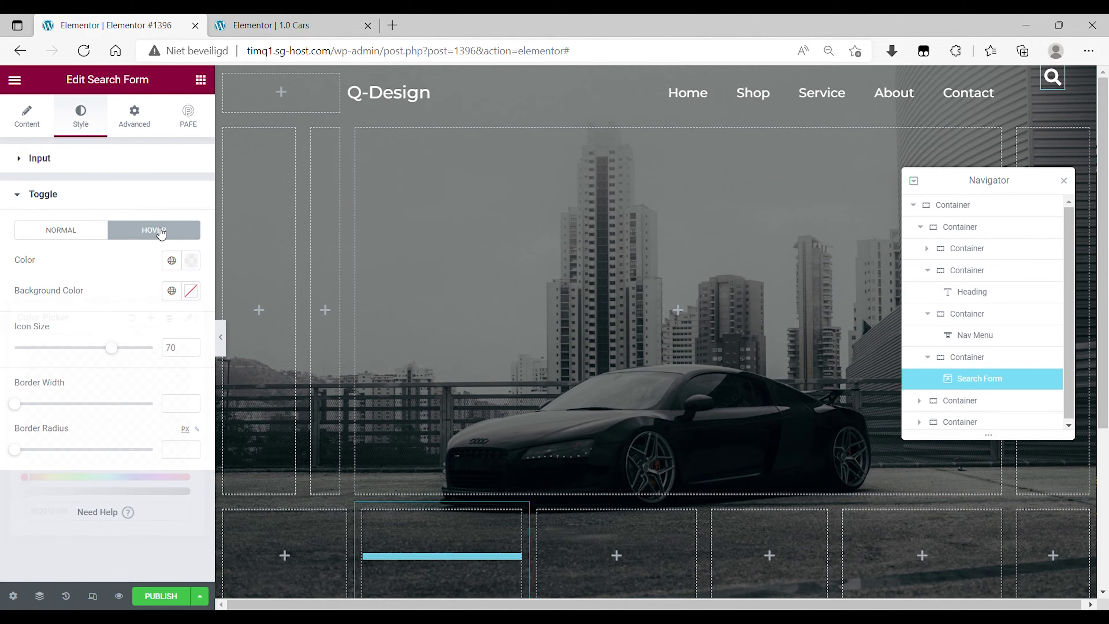
click(191, 291)
drag(88, 489, 3, 491)
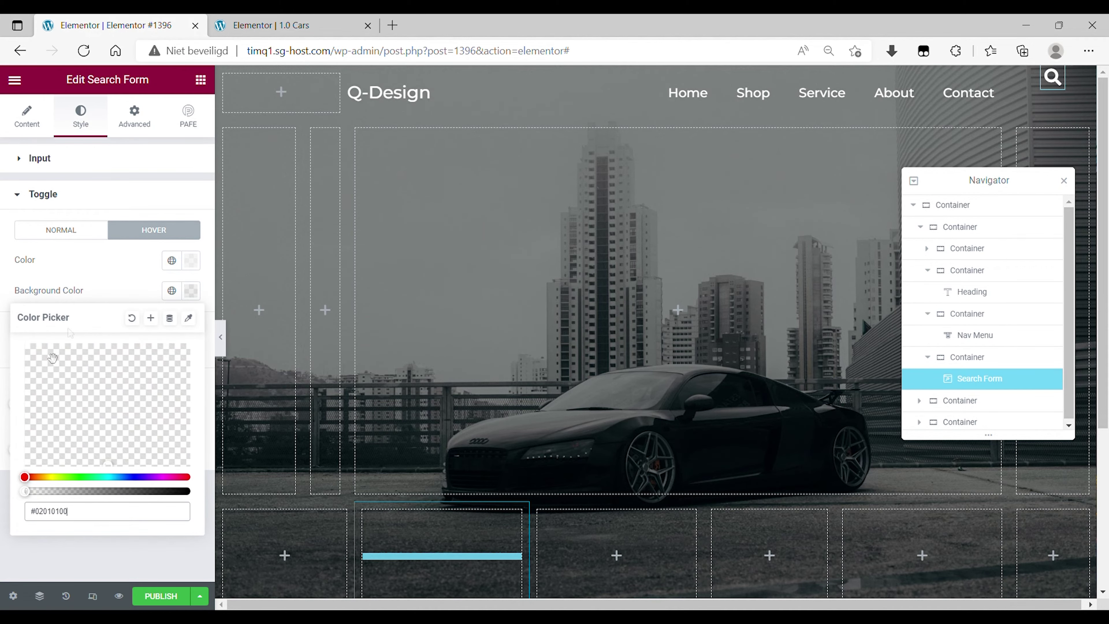
click(102, 289)
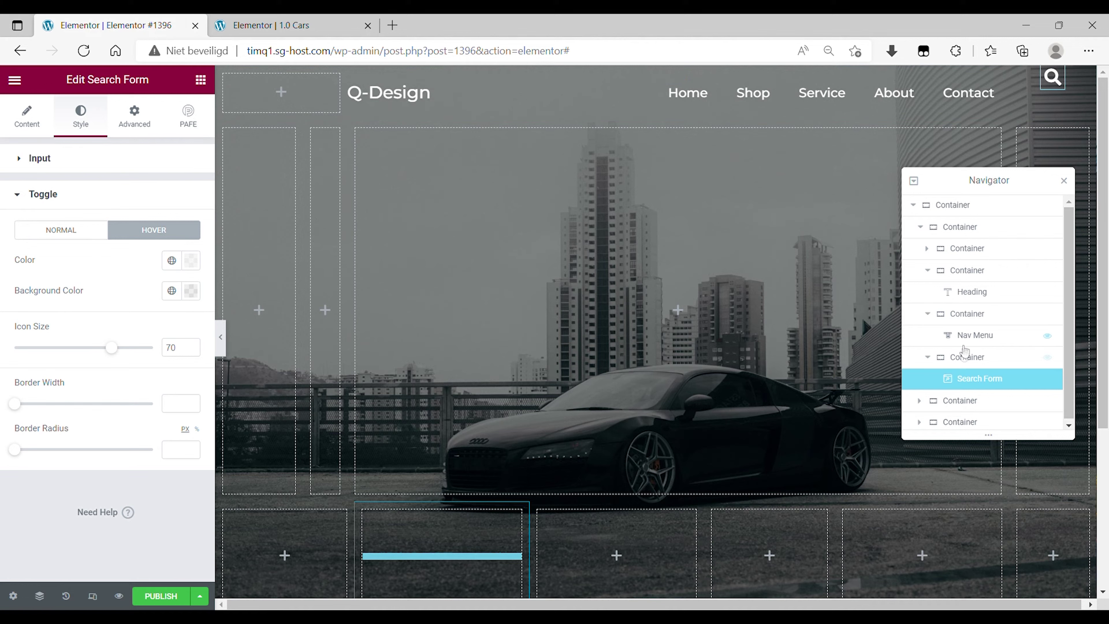
- Center the items of the Search Form's container in both Align Items and Justify Content
click(967, 357)
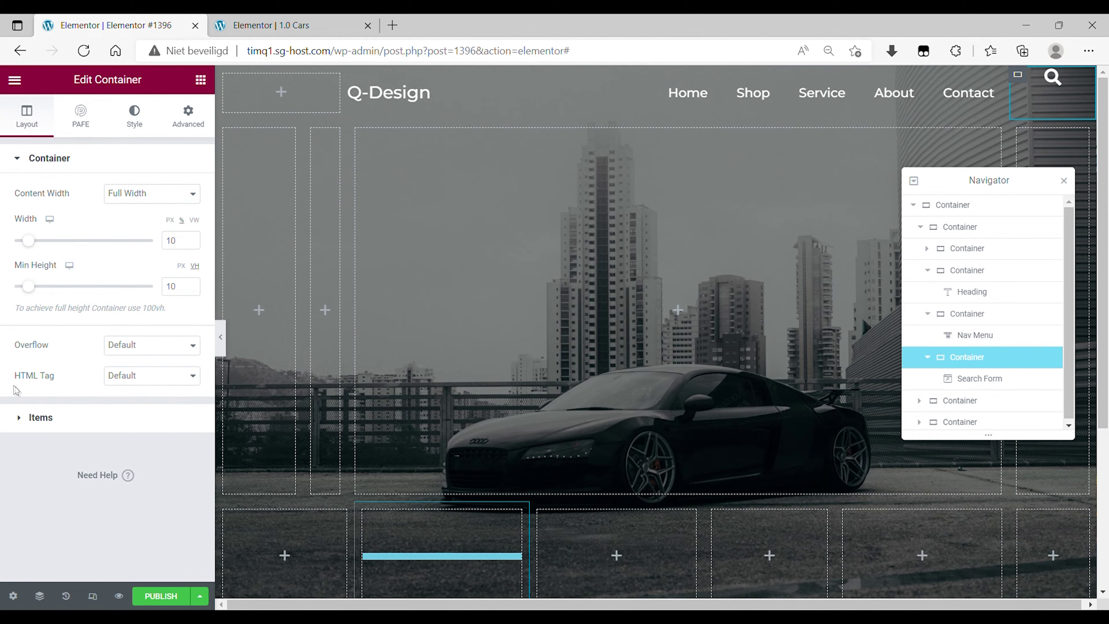
click(48, 420)
click(67, 310)
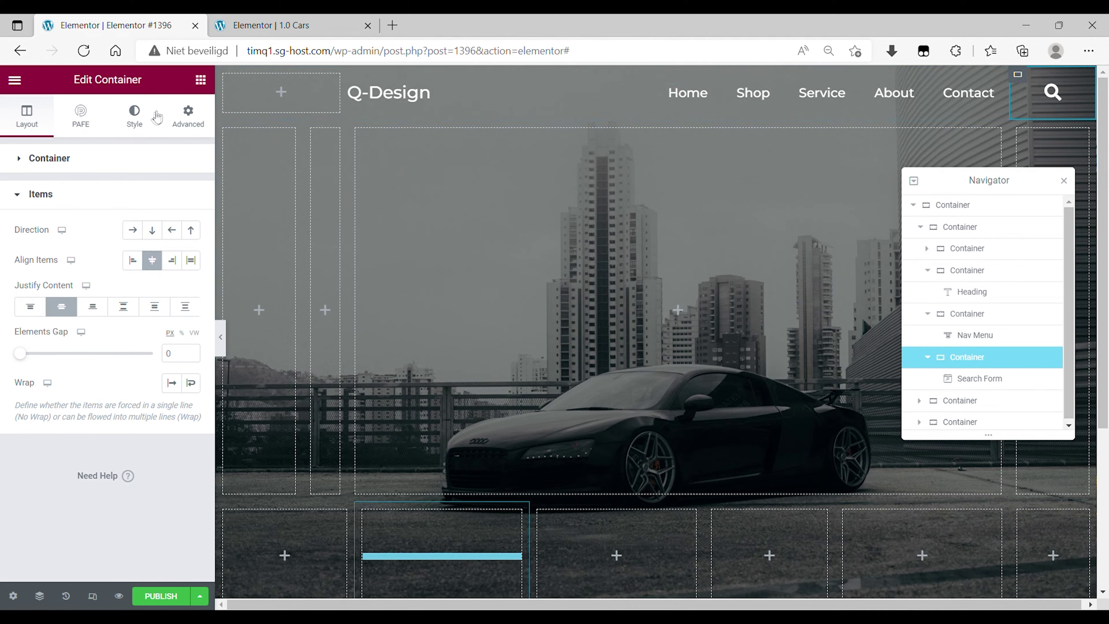
- Give the Search Form's container a classic background in a semi-transparent black
click(148, 121)
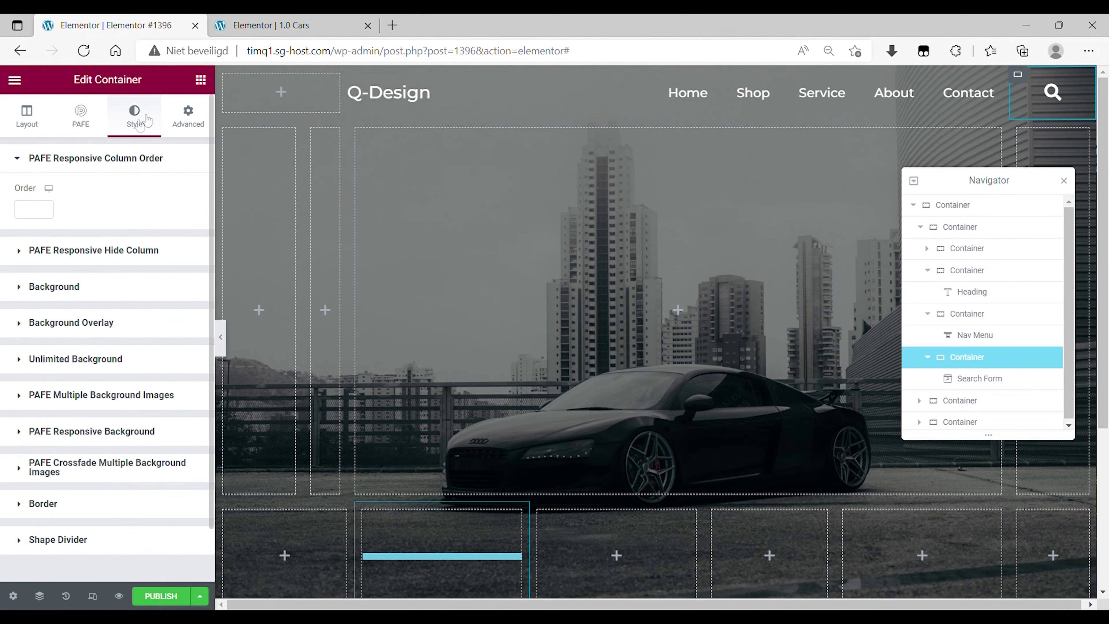
click(39, 289)
click(132, 296)
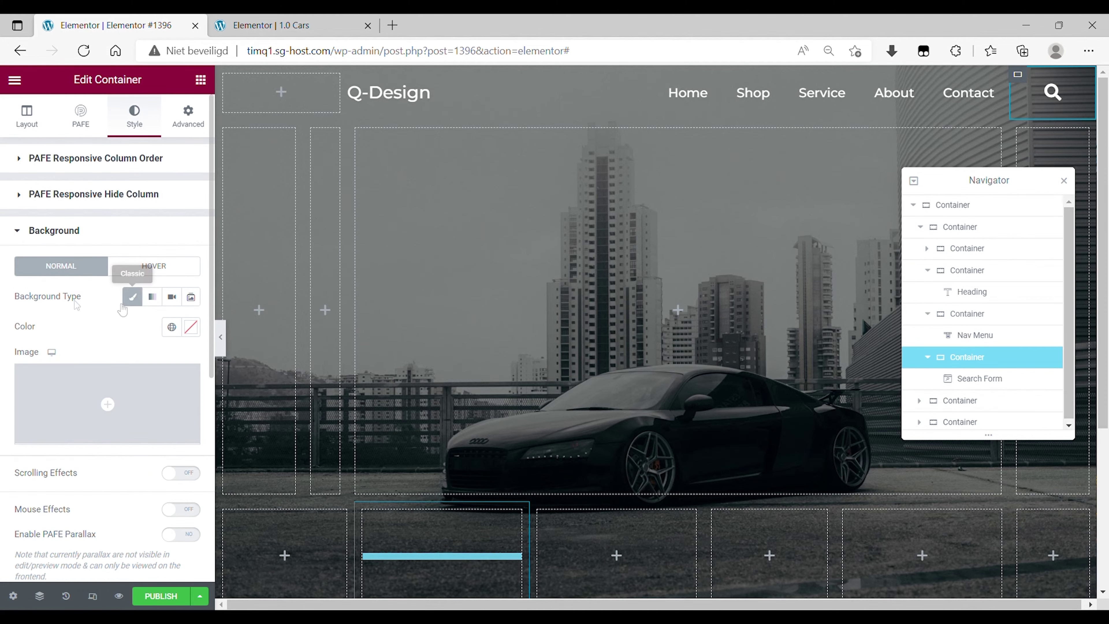
click(192, 327)
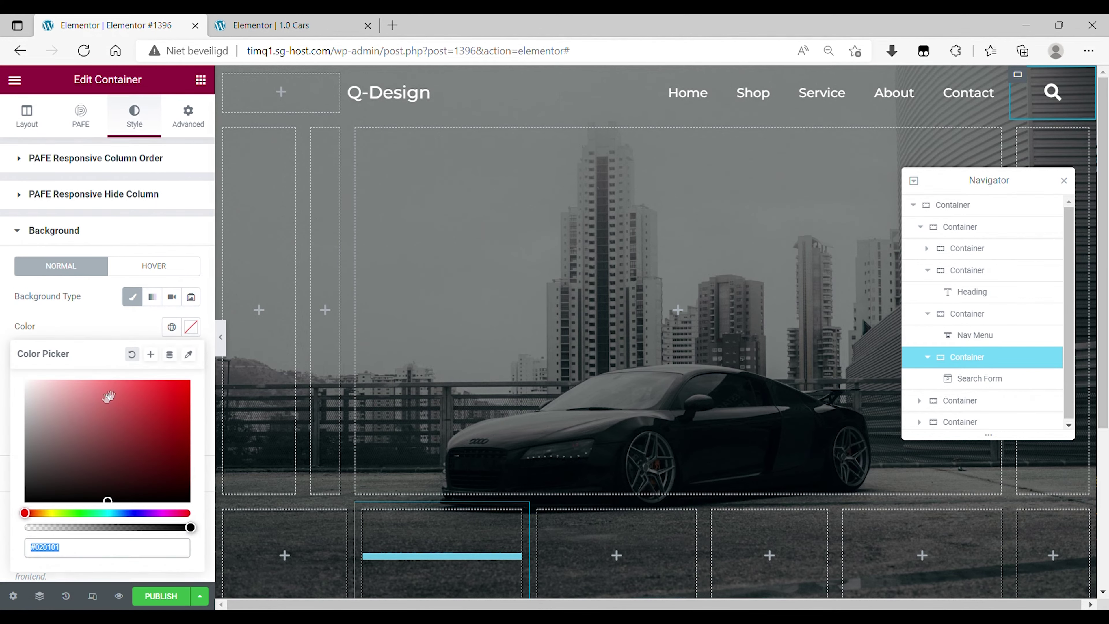
drag(82, 426, 108, 533)
- Unlink the search container's border radius and set it to 0 top, right and bottom, and 20 px left
click(1022, 113)
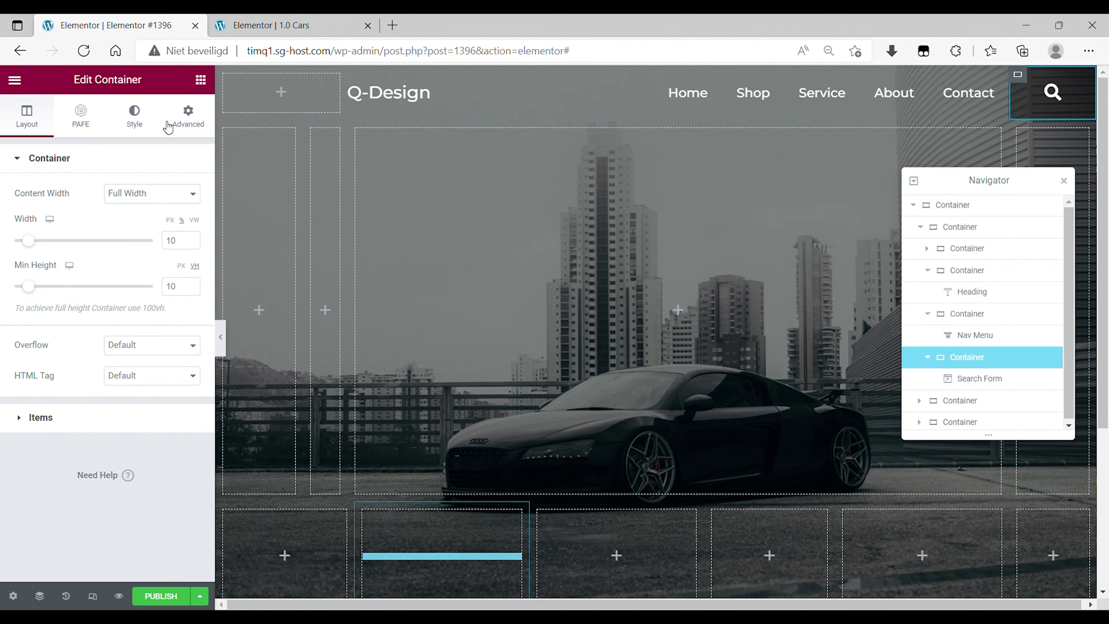
click(145, 127)
click(51, 507)
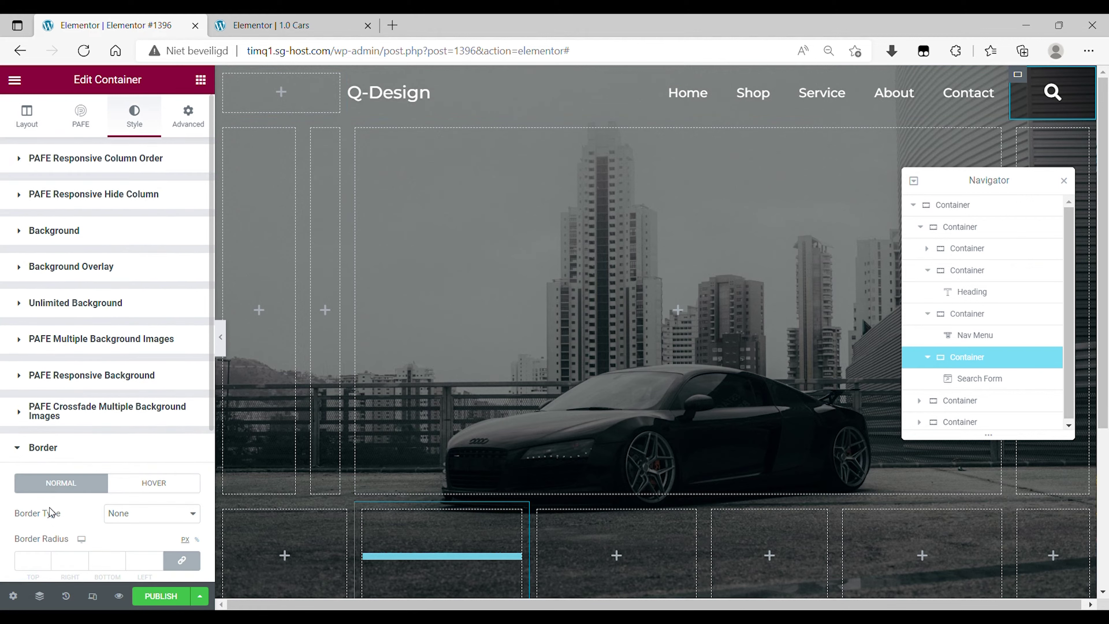
scroll(83, 454, down, 4)
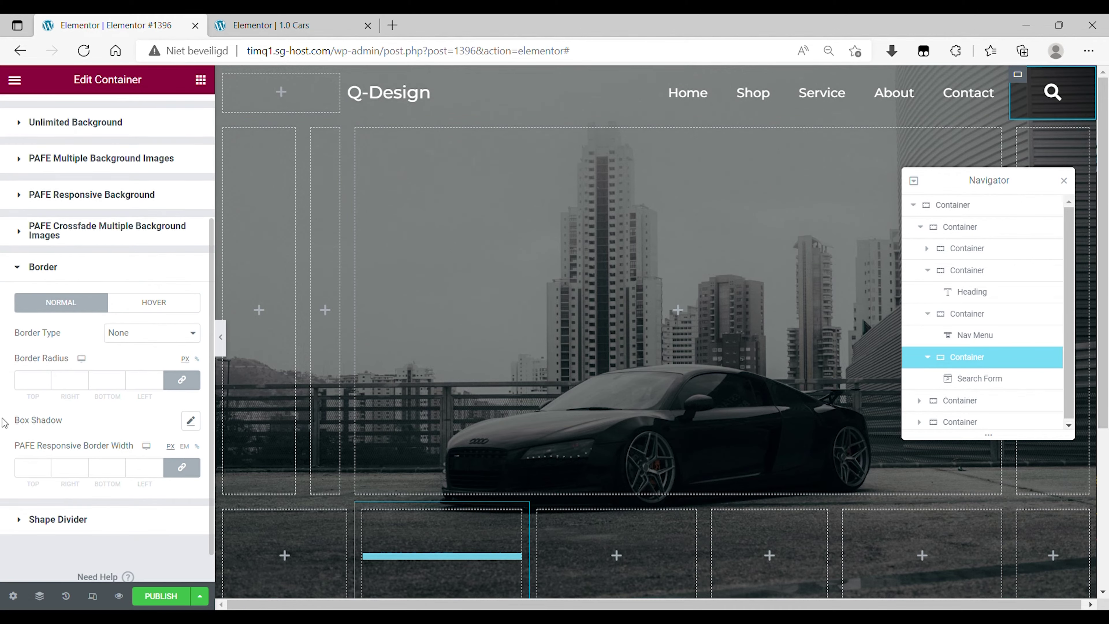
click(181, 379)
click(148, 382)
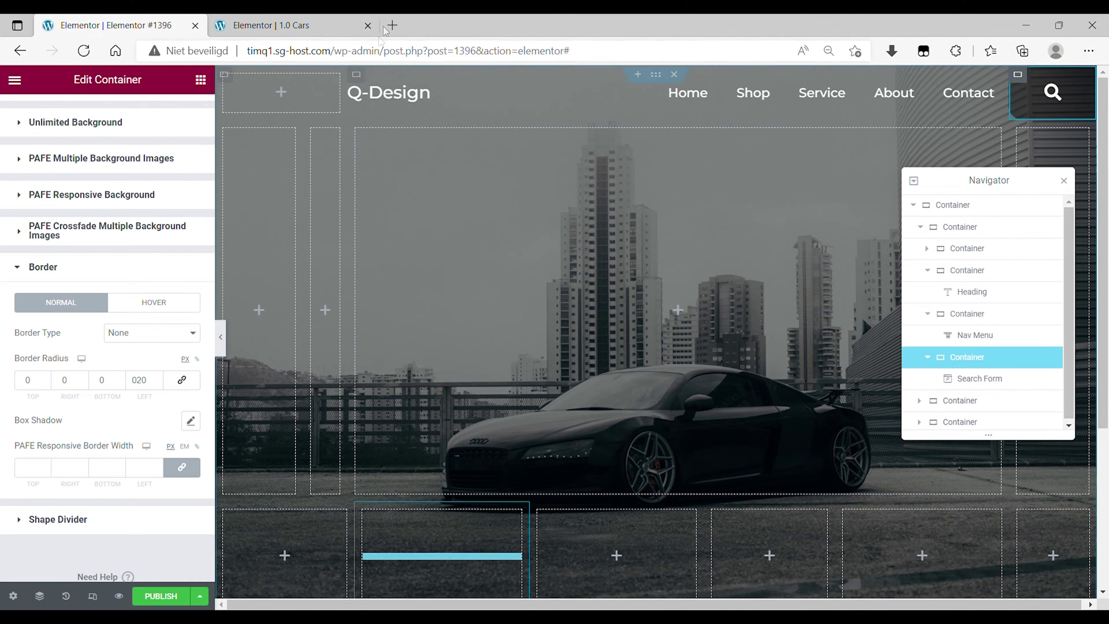
- Add a box shadow with the default settings to the header row's container
click(922, 227)
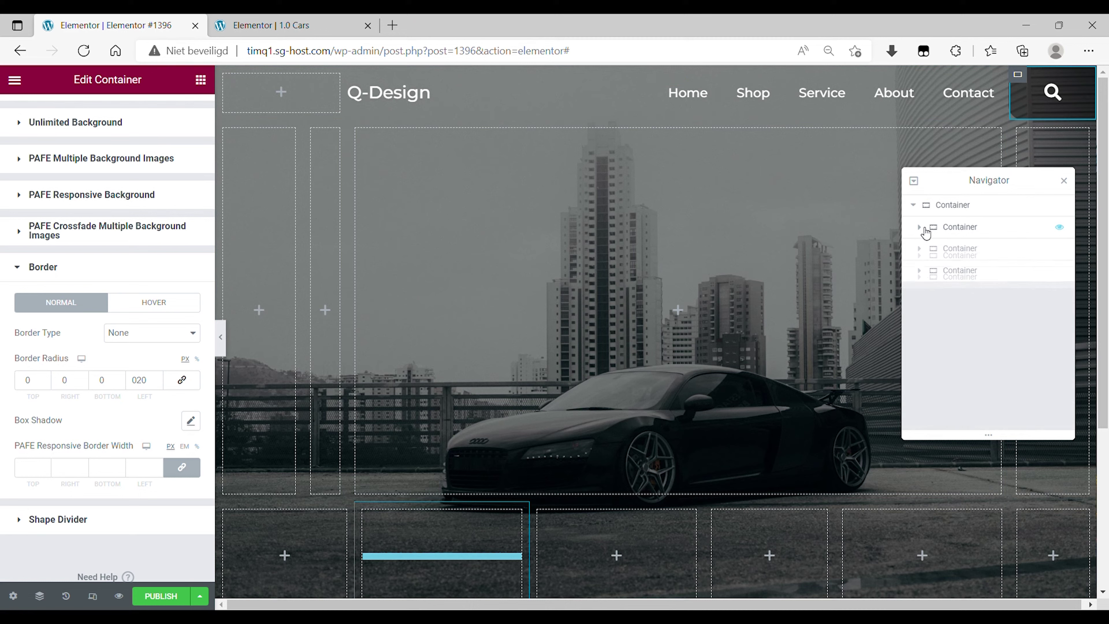
click(964, 234)
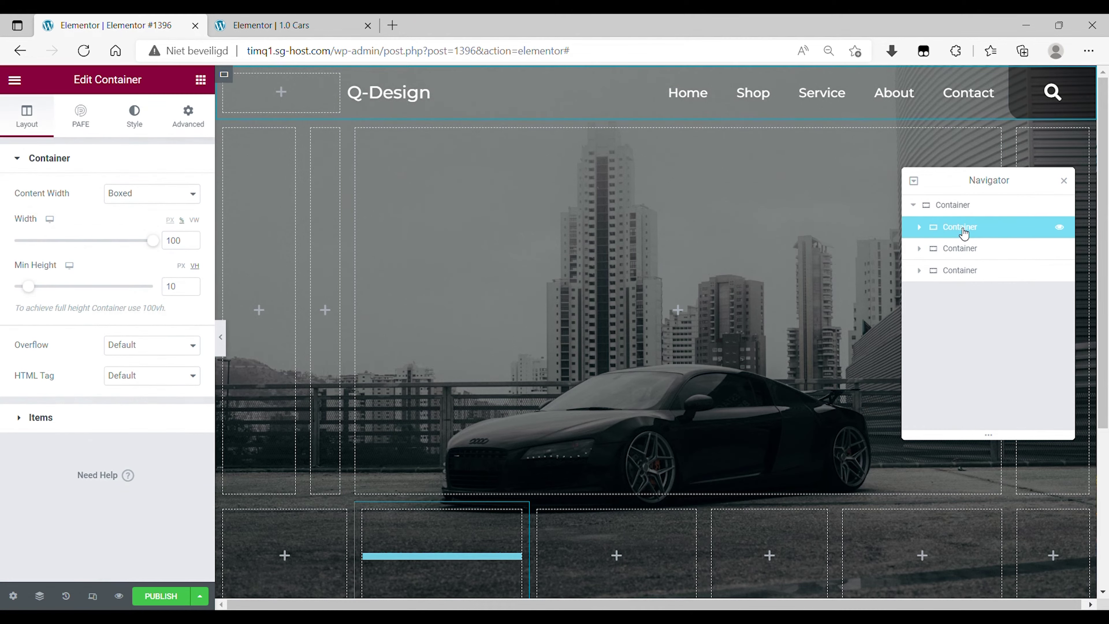
click(142, 126)
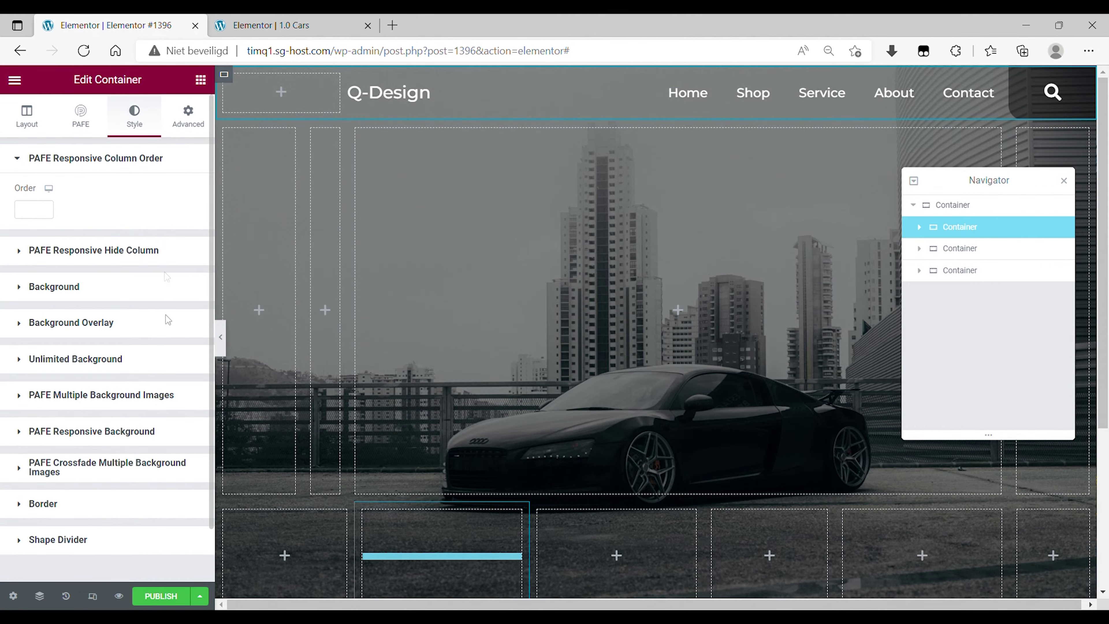
click(64, 510)
scroll(106, 391, down, 4)
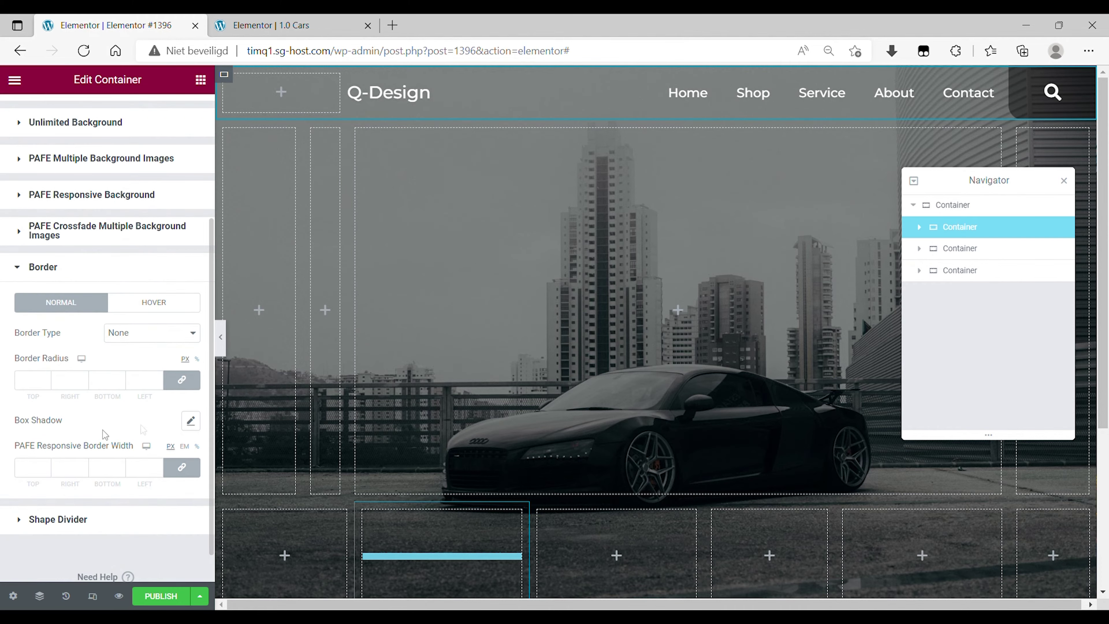
click(192, 430)
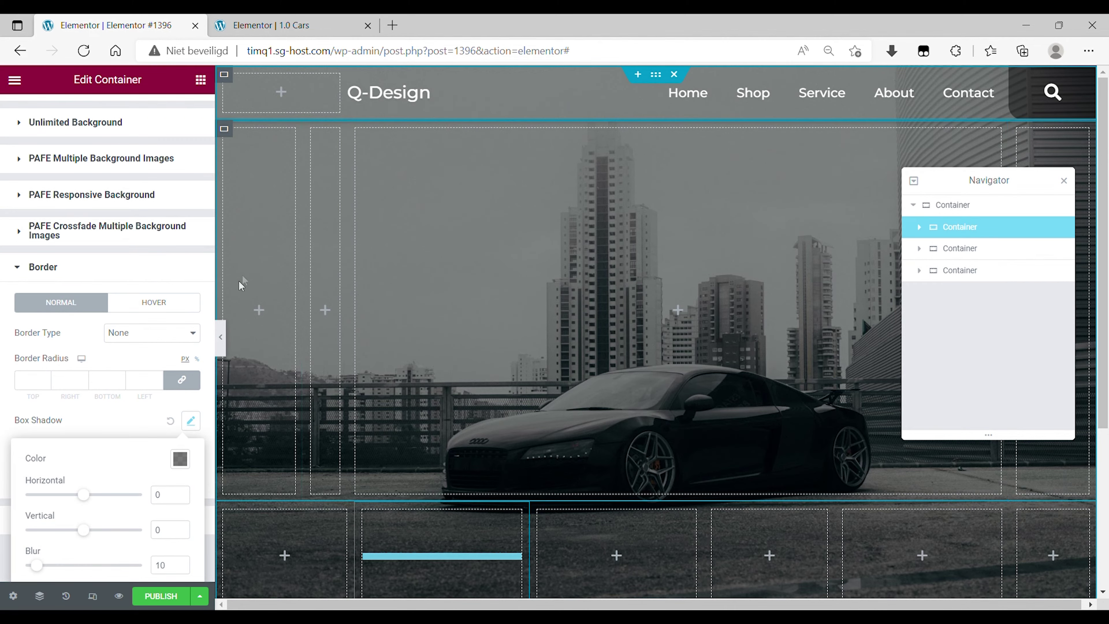
- Preview the page with the editing panel hidden
click(220, 337)
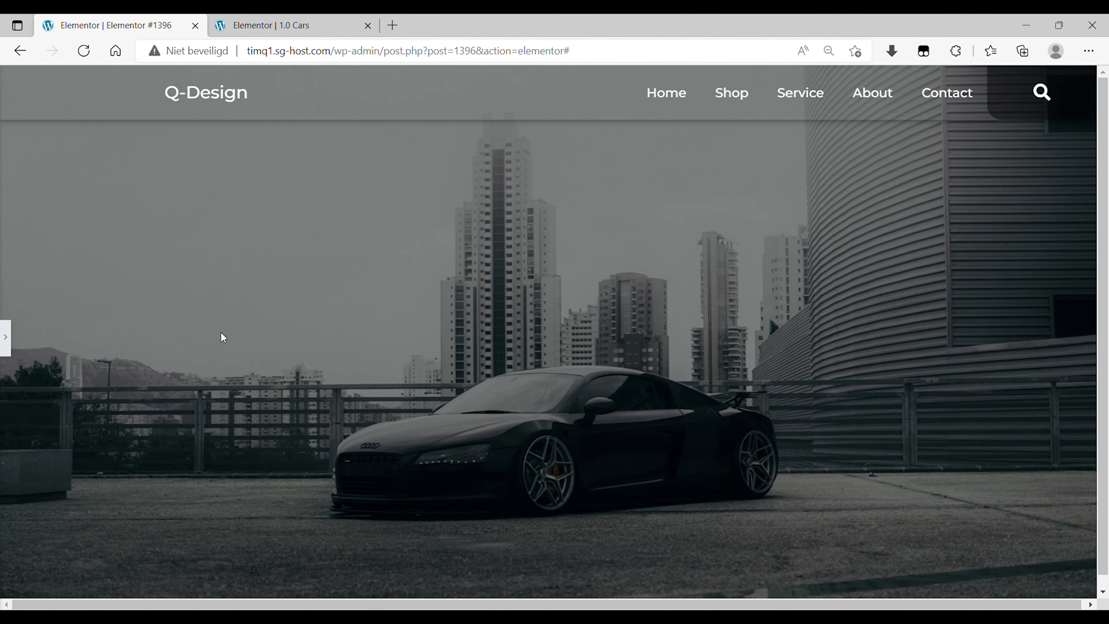
key(ctrl+p)
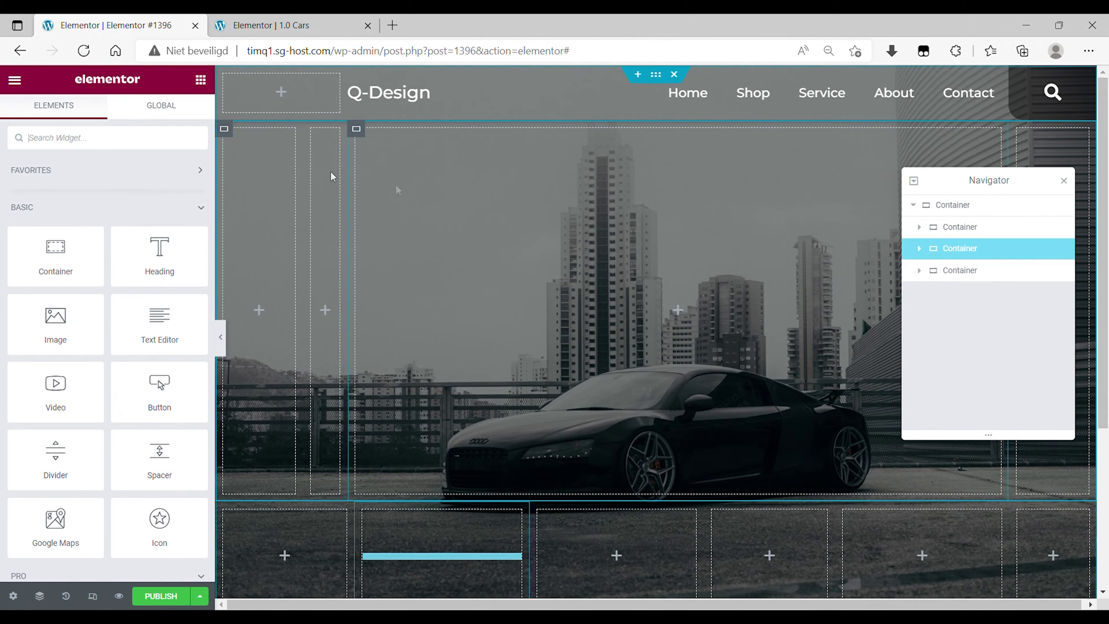
- Add a Remote Arrows widget to the middle row's second container and set its direction to Column
click(117, 148)
text(remote)
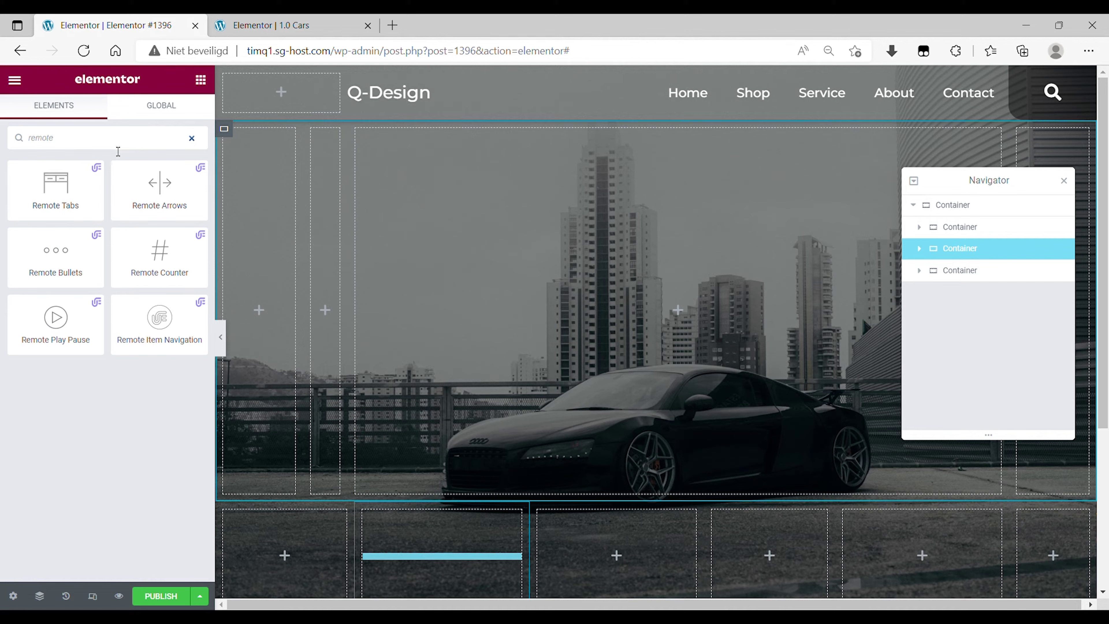
drag(159, 187, 311, 246)
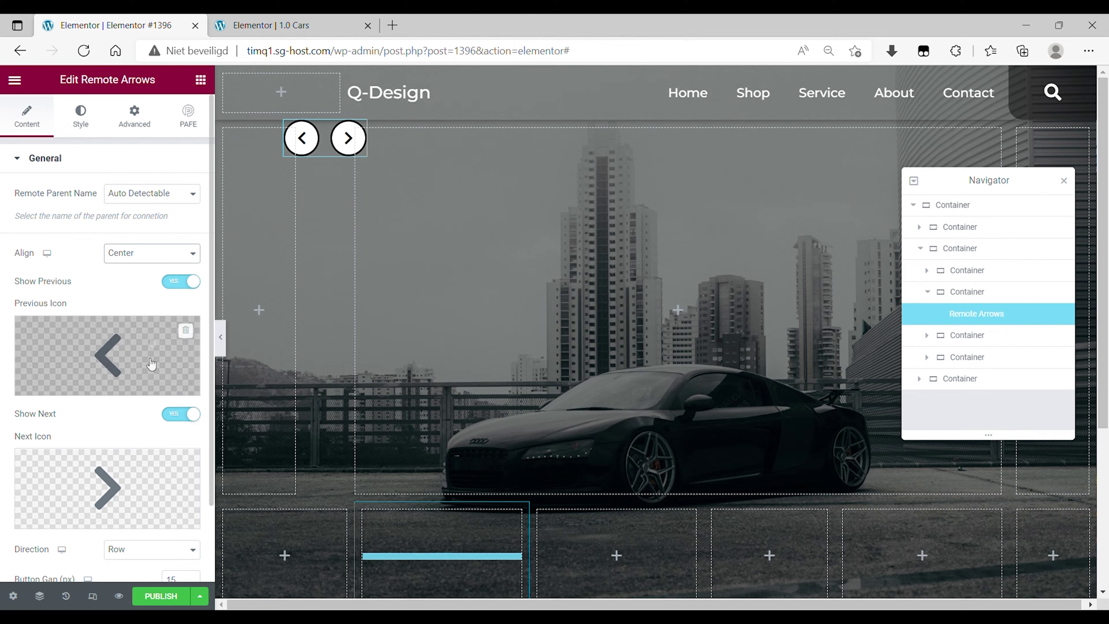
click(123, 592)
scroll(123, 488, down, 2)
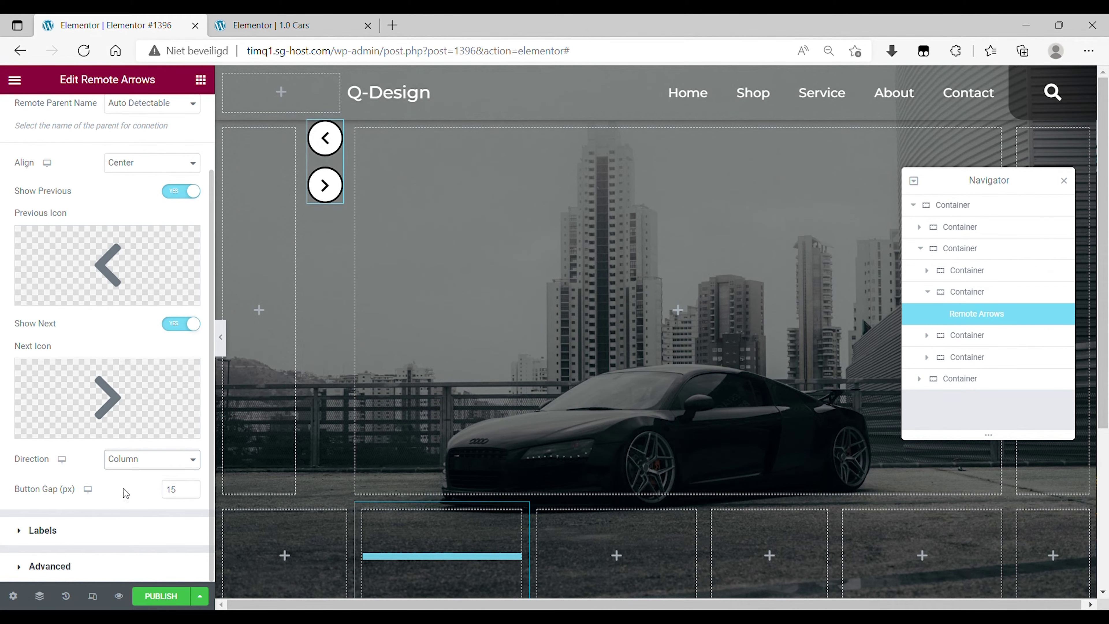
- Change the arrows' previous icon to a chevron up and the next icon to a chevron down
click(119, 270)
click(675, 245)
click(889, 235)
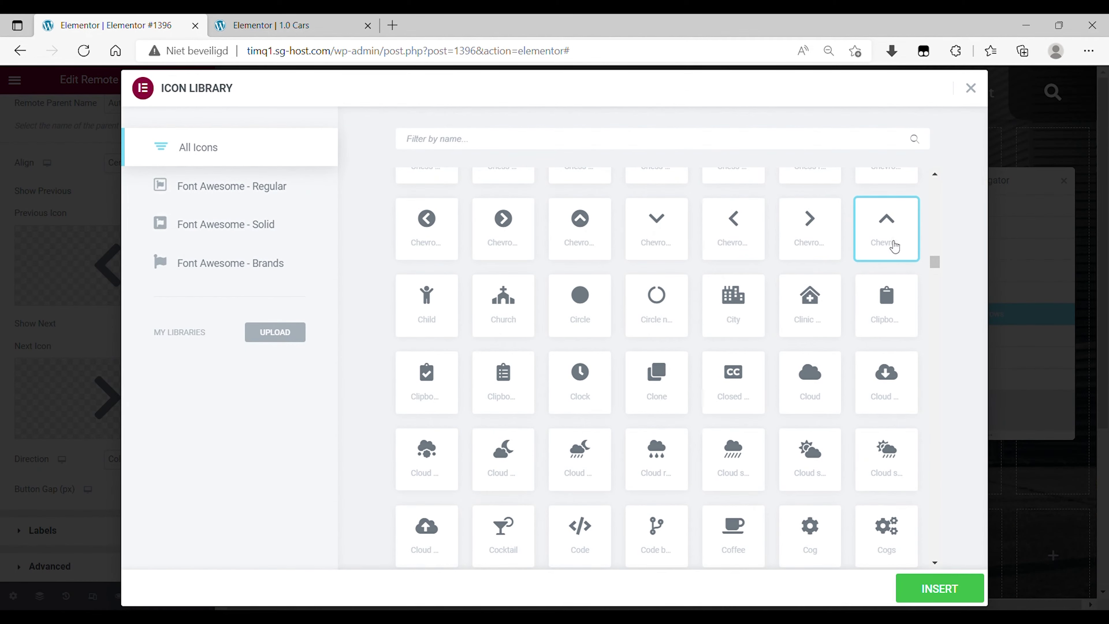
click(940, 589)
click(131, 401)
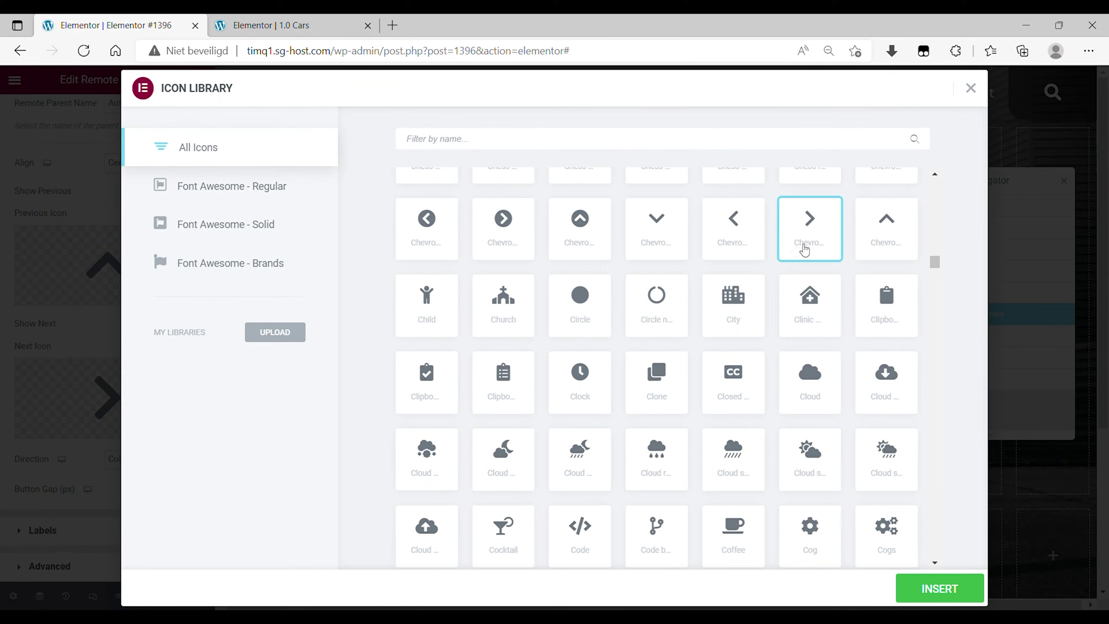
click(663, 244)
click(929, 587)
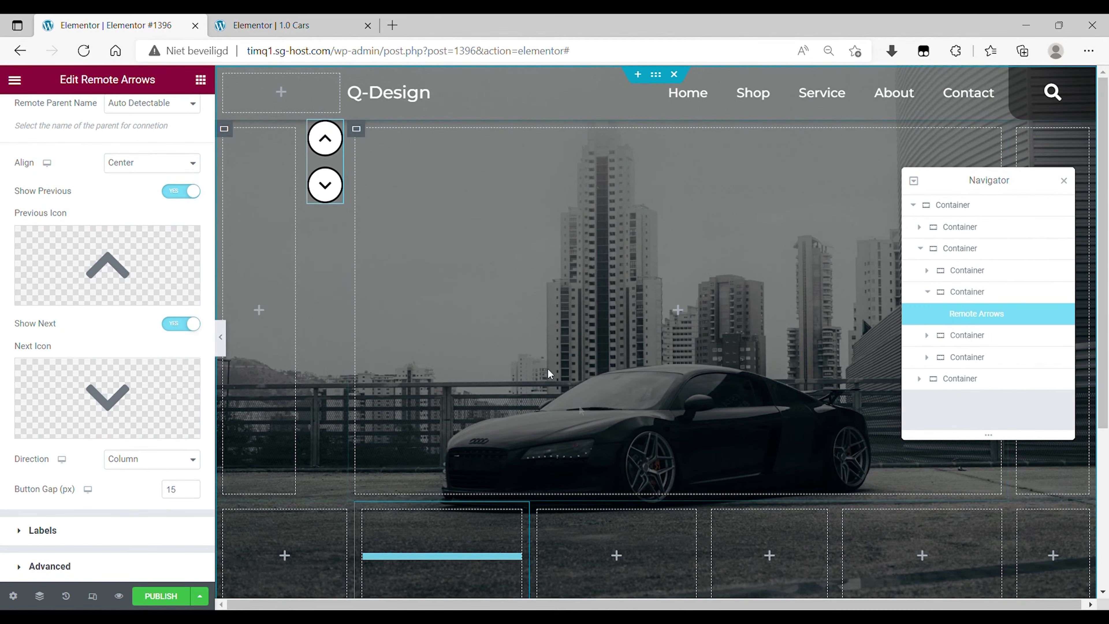
- Set Justify Content to Center on the container holding the Remote Arrows
click(960, 292)
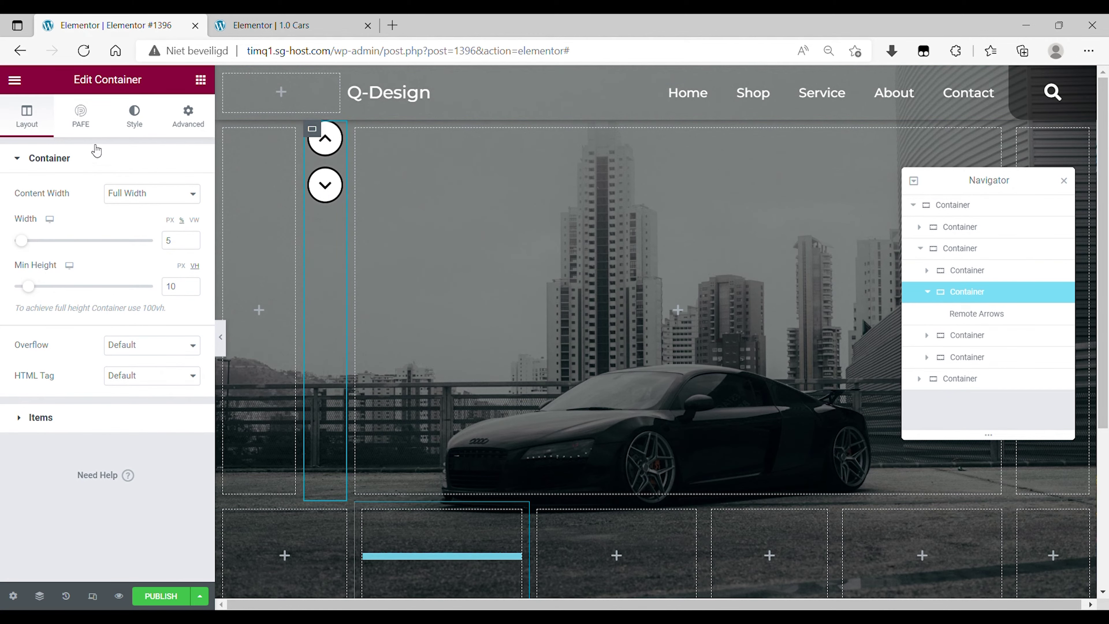
click(71, 420)
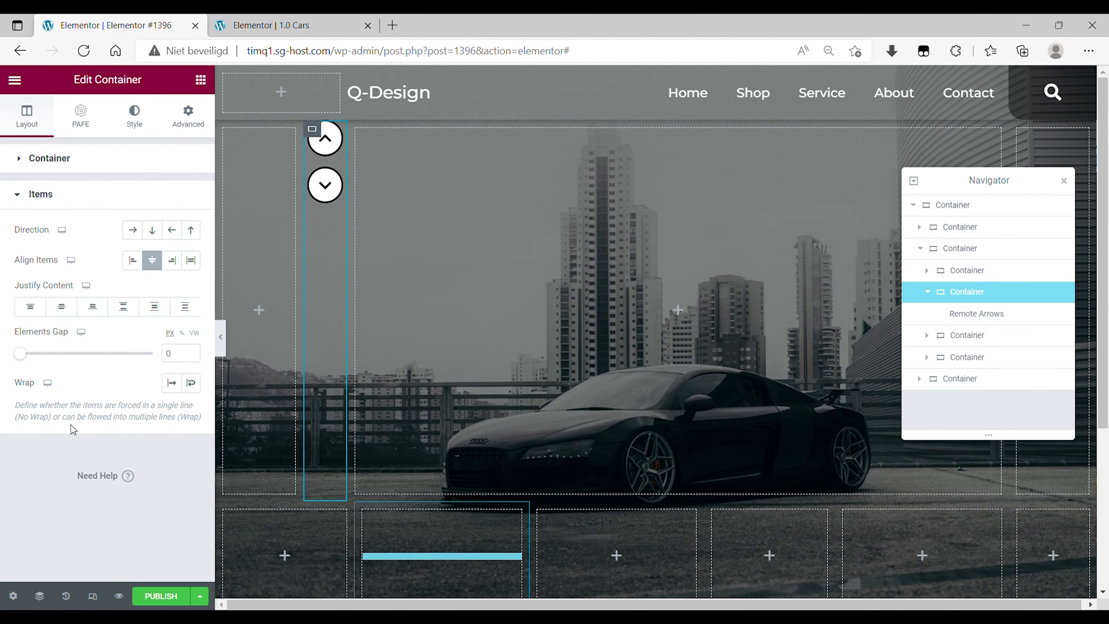
click(65, 309)
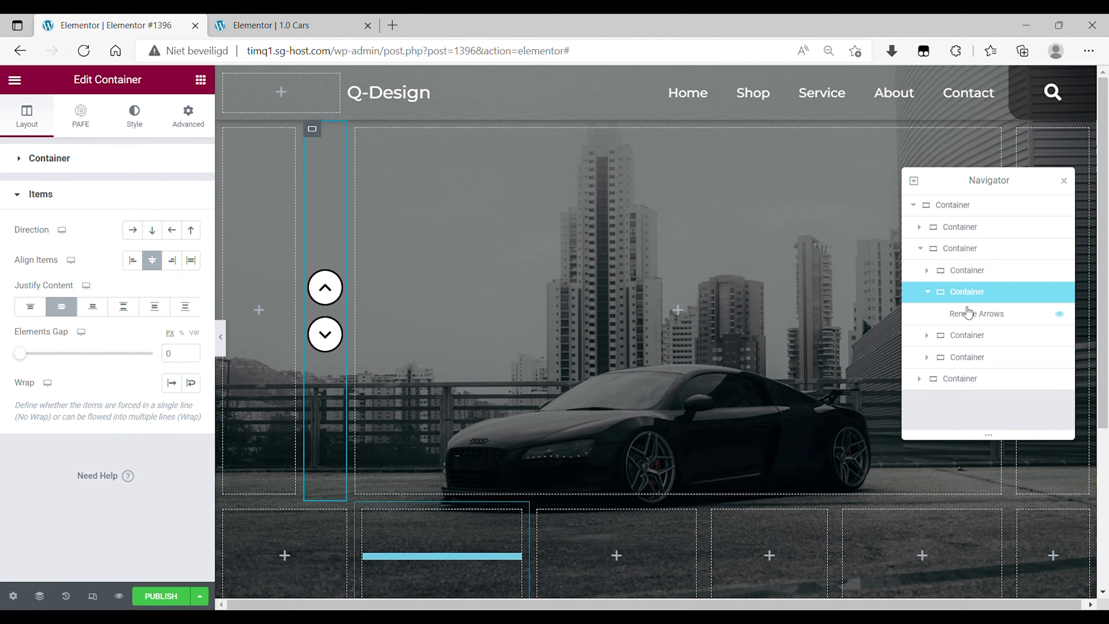
- Make the Remote Arrows' button background fully transparent
click(969, 321)
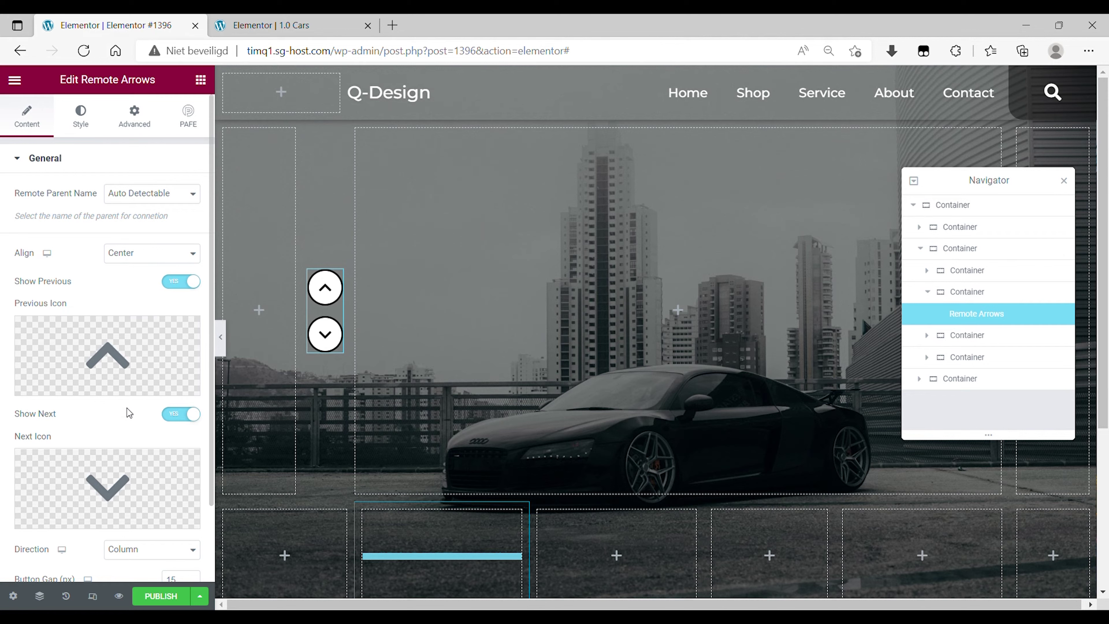
click(84, 122)
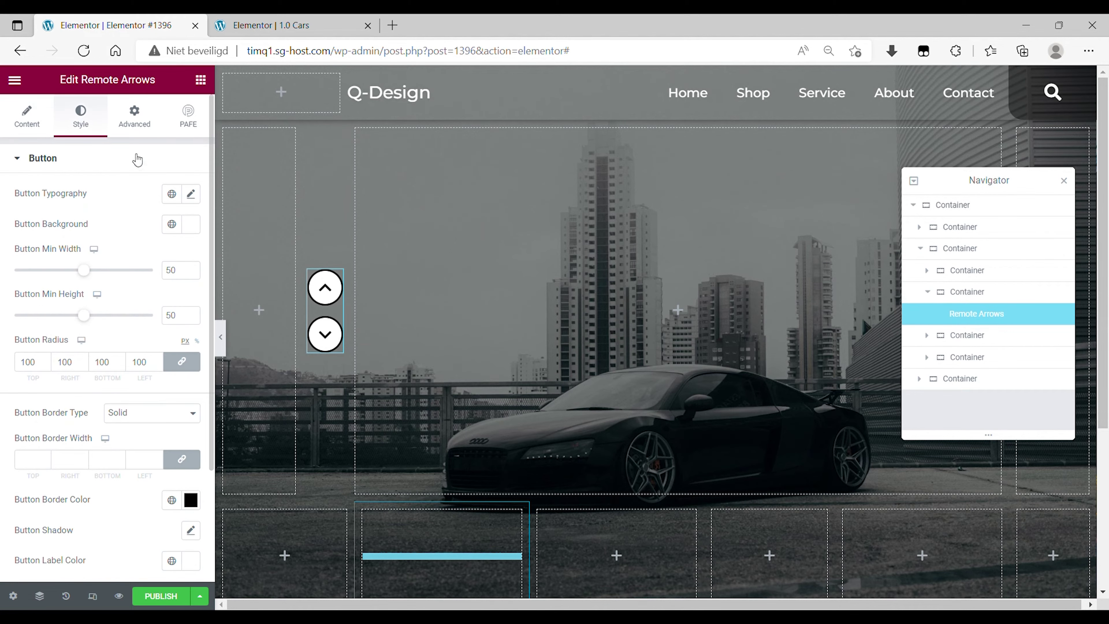
click(16, 124)
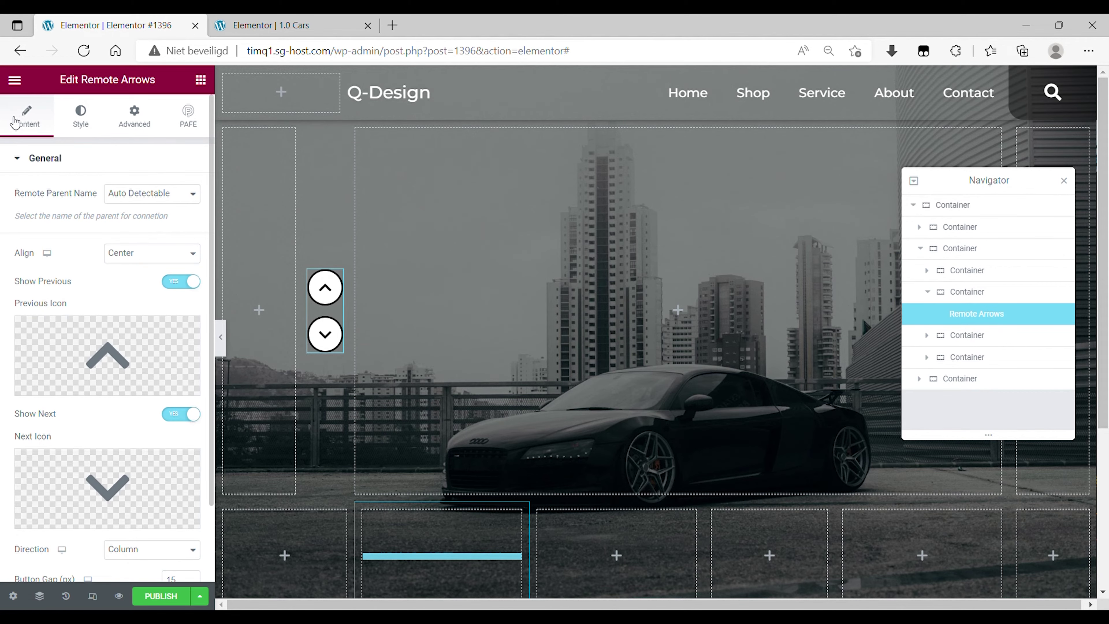
click(82, 129)
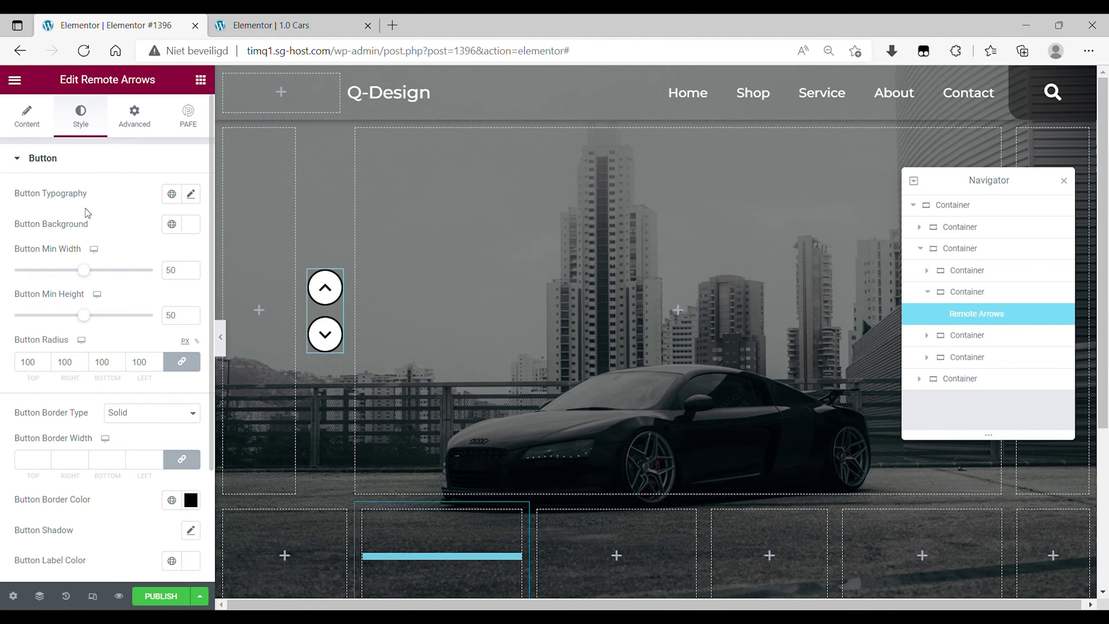
click(191, 223)
drag(86, 426, 3, 423)
click(95, 161)
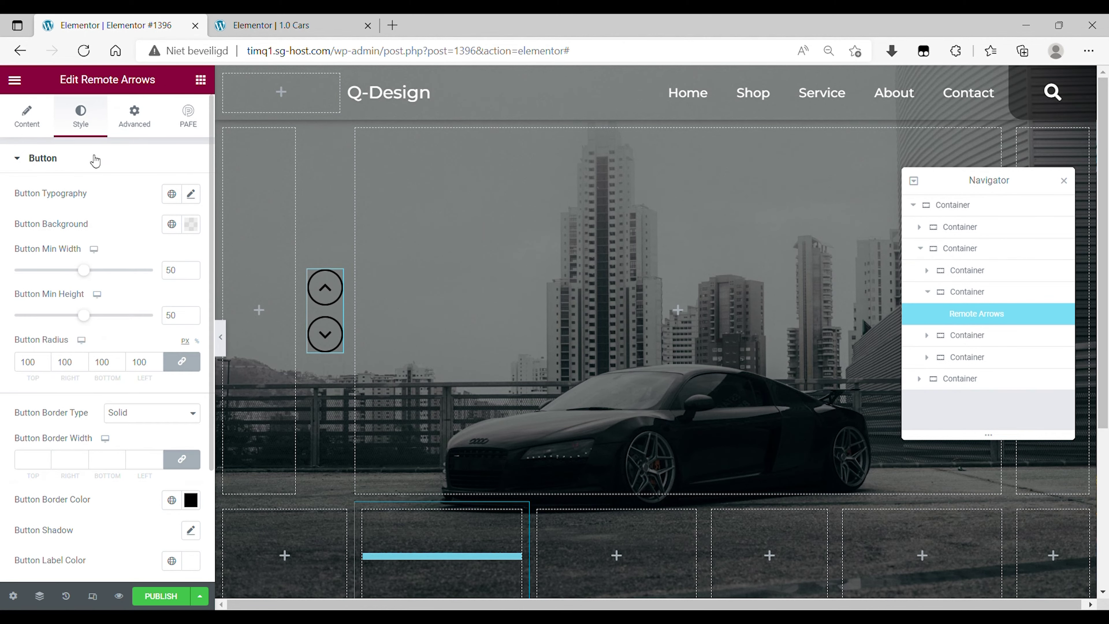
- Set the Remote Arrows' button icon color to white
click(56, 159)
click(58, 194)
click(191, 230)
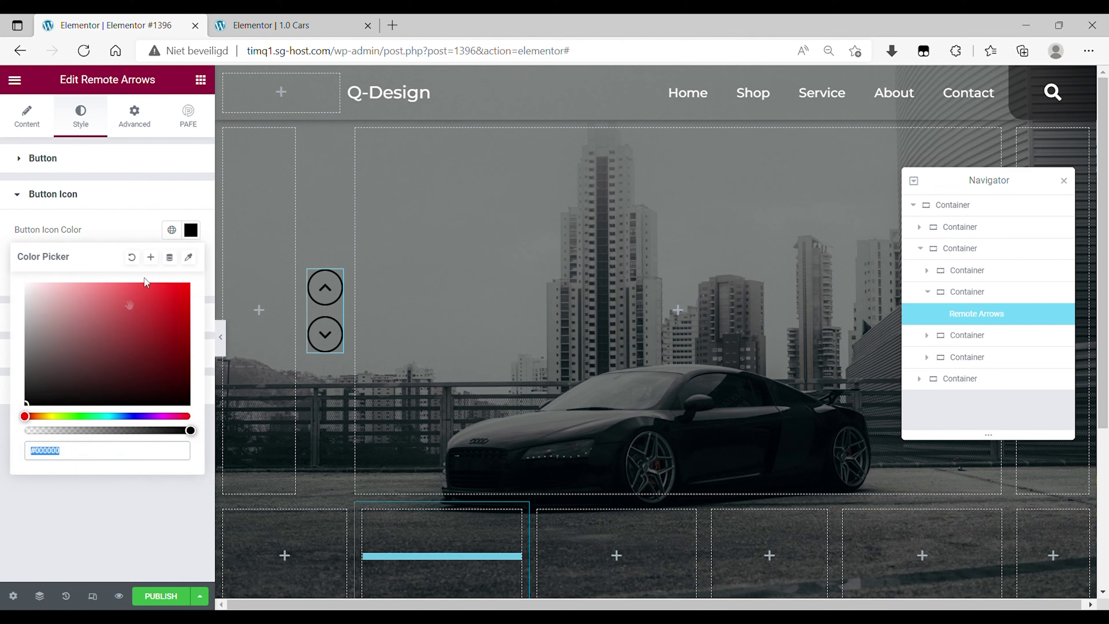
click(126, 194)
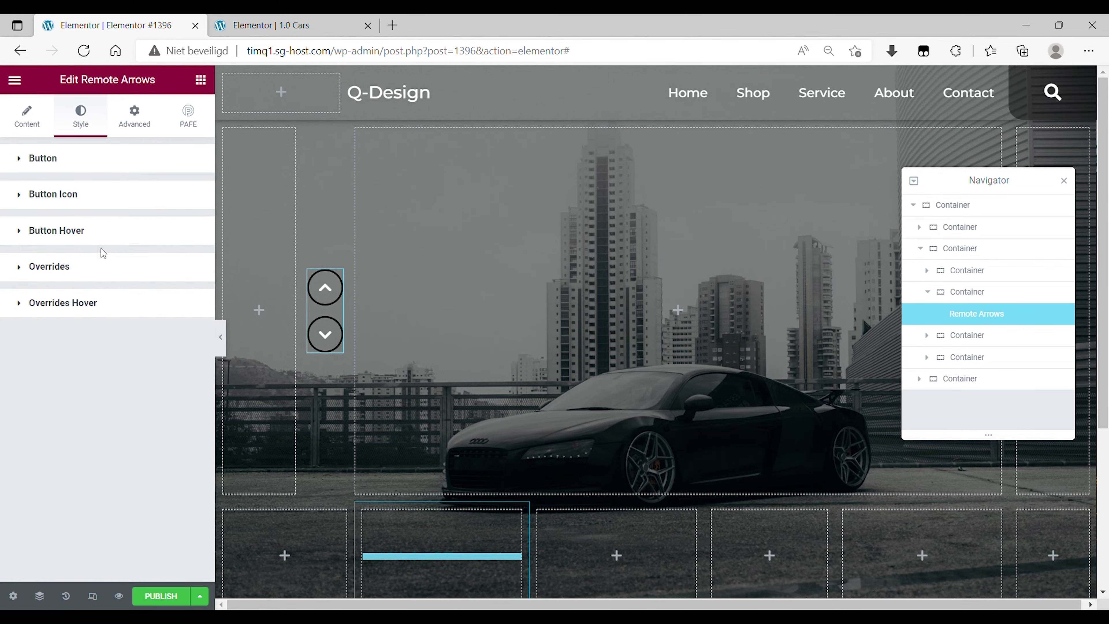
- Set the Remote Arrows' Button Hover color to #FFFFFF
click(82, 231)
click(191, 266)
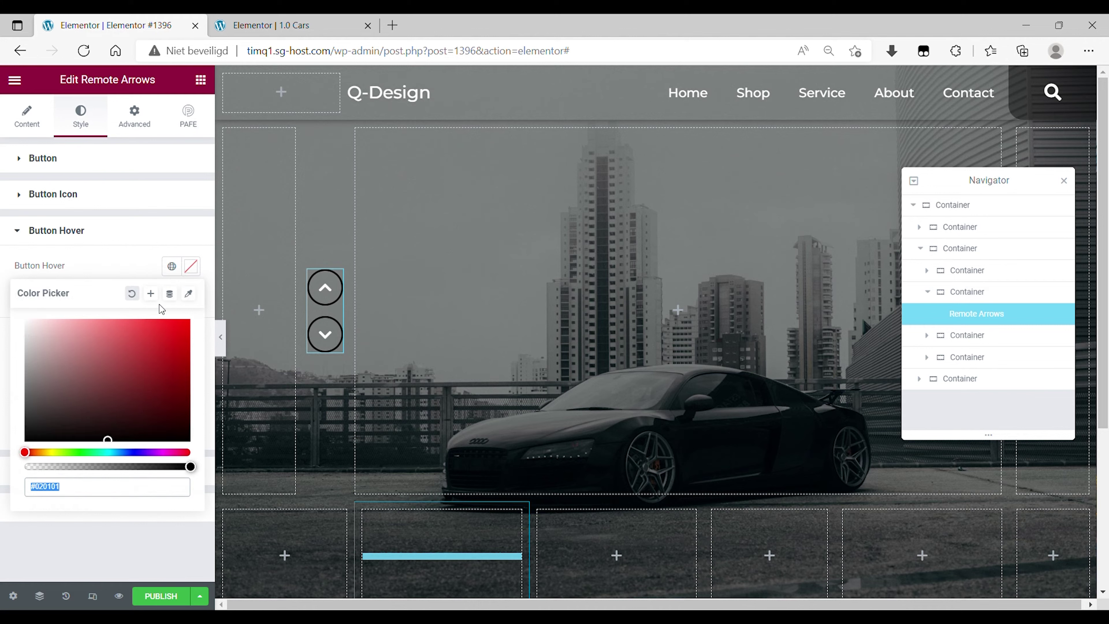
text(#FFFFFF)
click(105, 466)
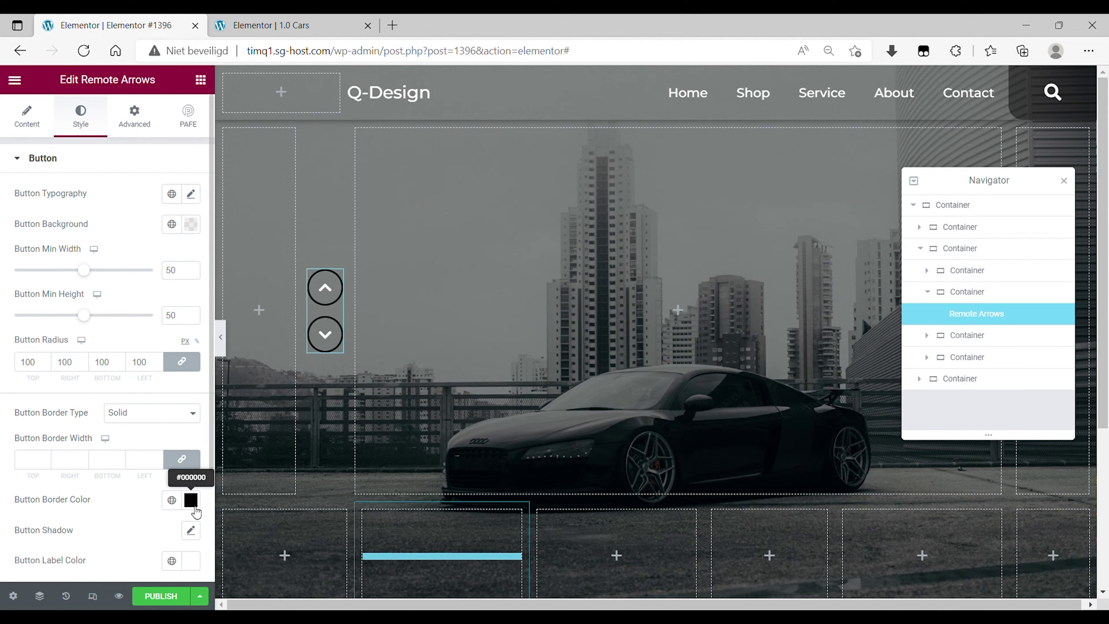
- Set the Remote Arrows' button border color to fully transparent white, #FFFFFF00
click(191, 500)
click(47, 315)
drag(47, 314, 2, 280)
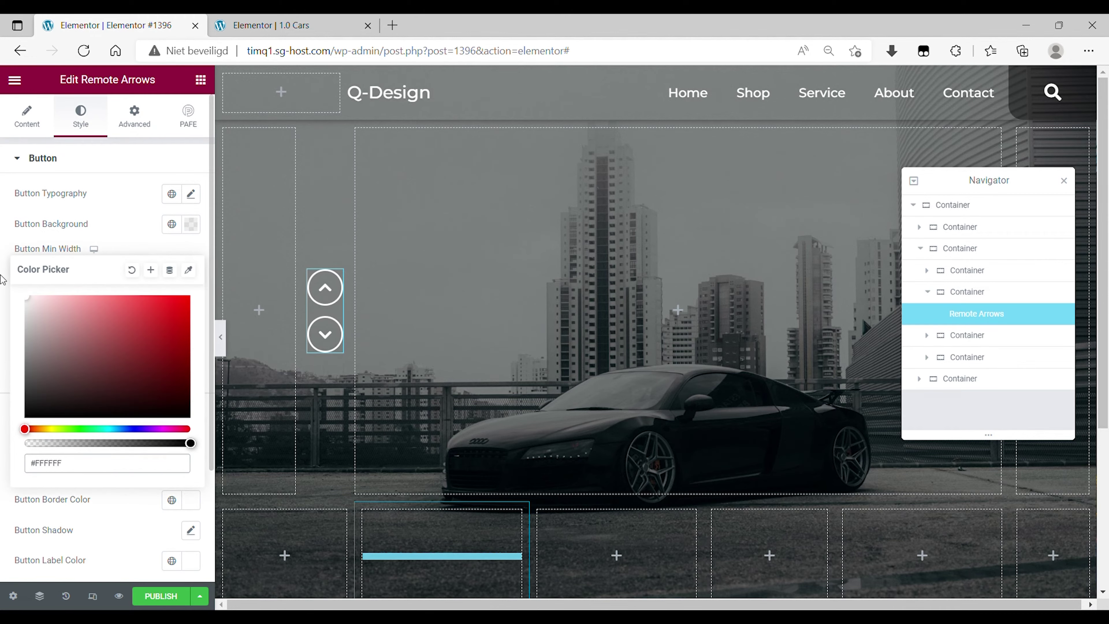
drag(115, 443, 6, 420)
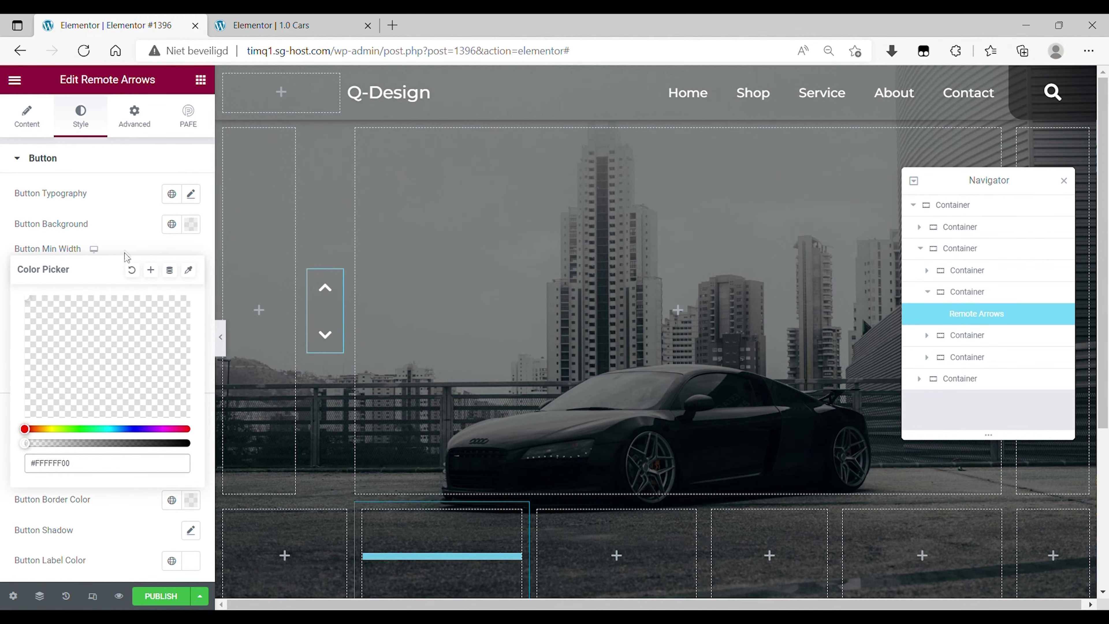
click(127, 238)
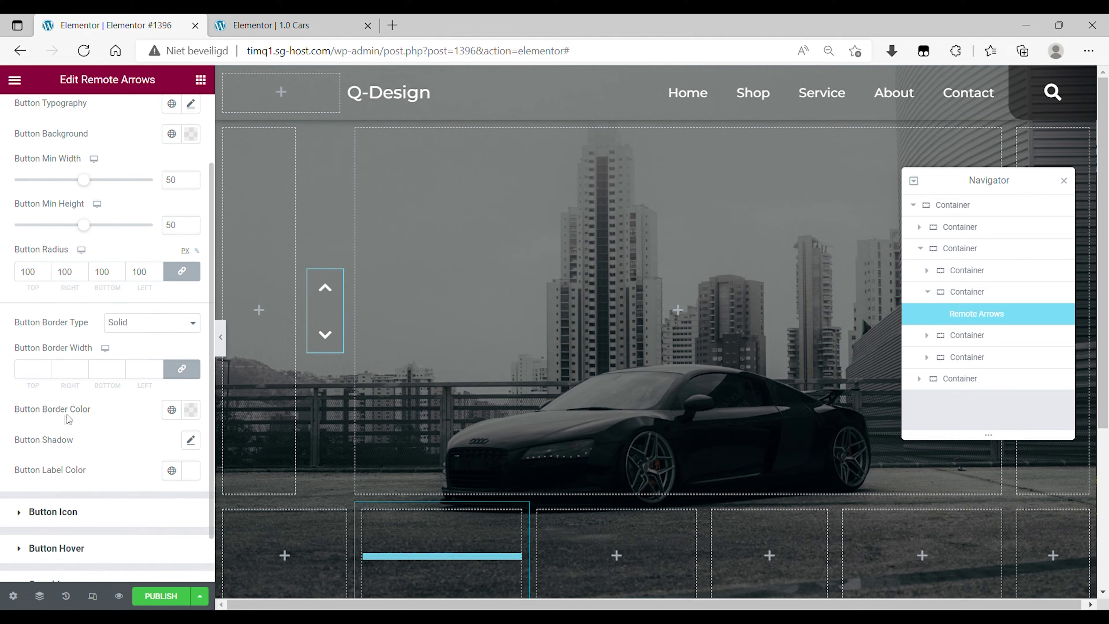
- Set the Remote Arrows' button icon size to 30
scroll(131, 423, down, 1)
click(67, 455)
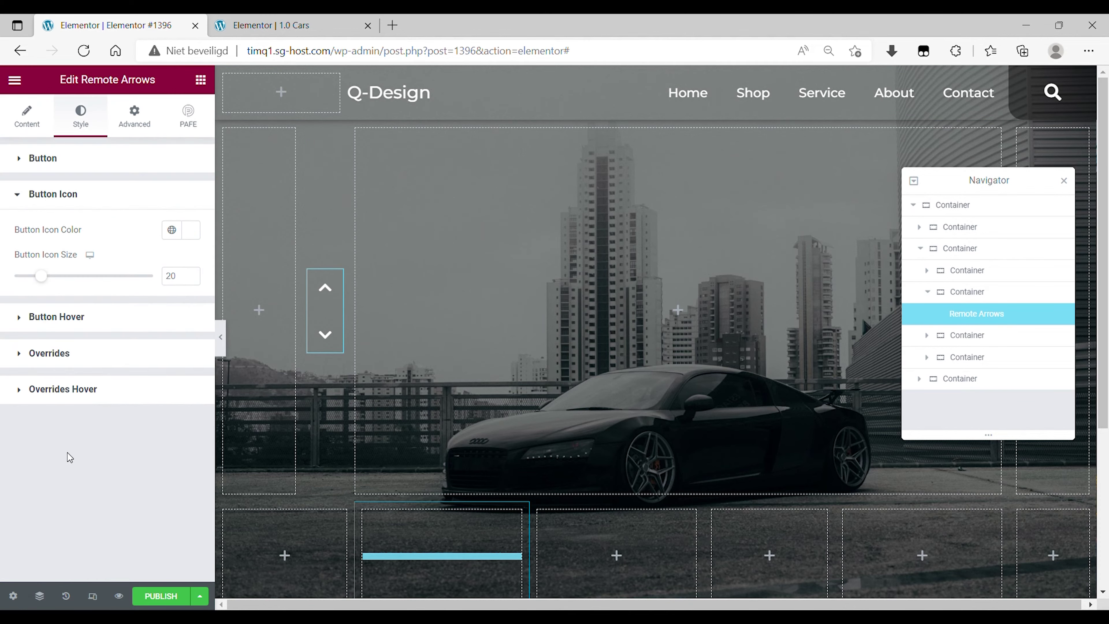
click(188, 284)
text(30)
- Set the Previous Button Color and Previous Button Icon Color overrides to white
click(149, 352)
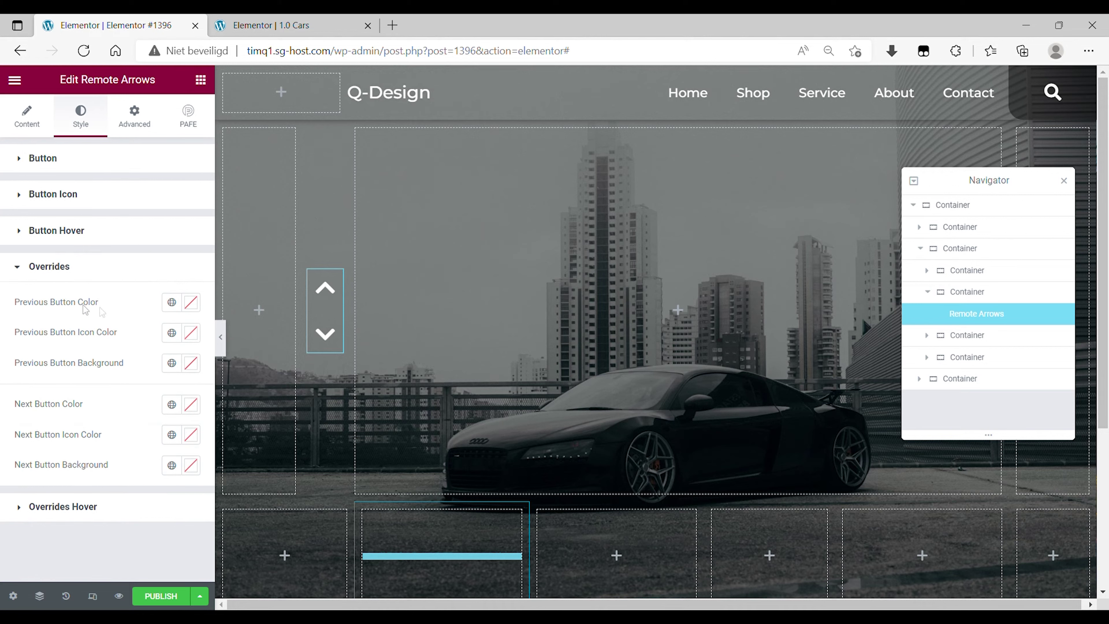
click(191, 302)
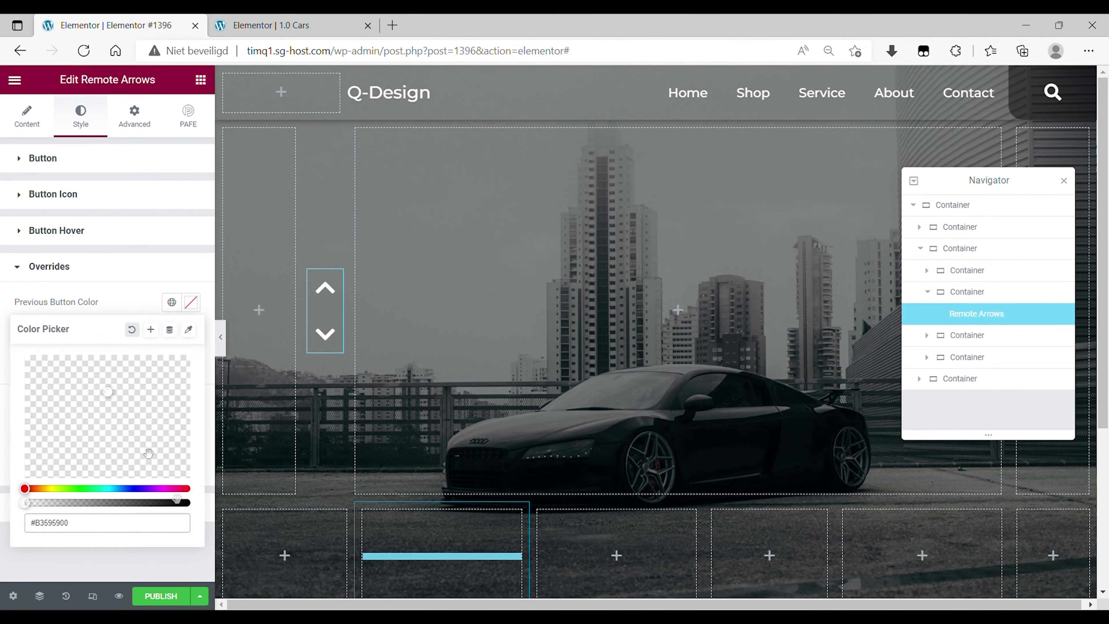
mouse_move(187, 504)
mouse_down()
mouse_move(47, 503)
mouse_move(156, 504)
mouse_up()
click(156, 416)
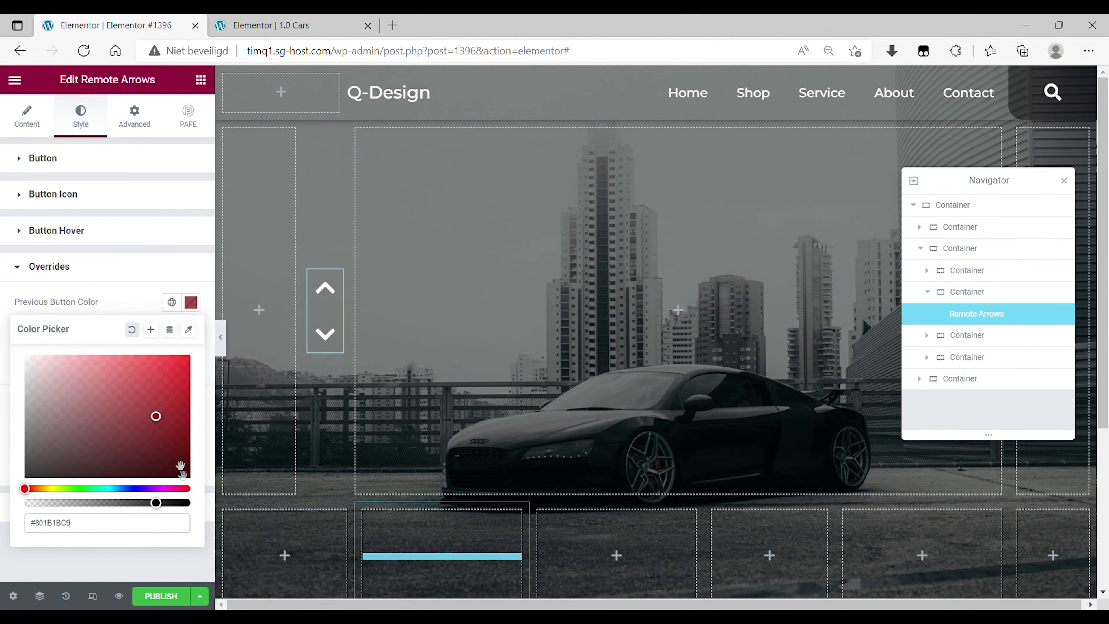
click(190, 502)
click(191, 302)
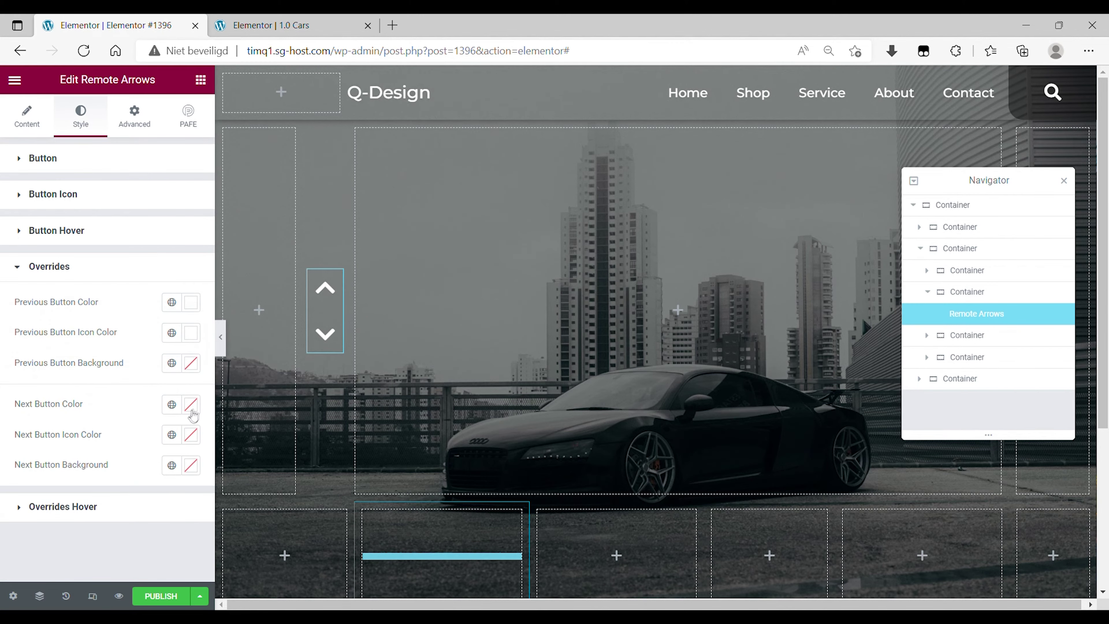
- Set the Next Button overrides to white for the button and icon colors and transparent #02010100 for the background
click(191, 404)
text(#FFFFFF00)
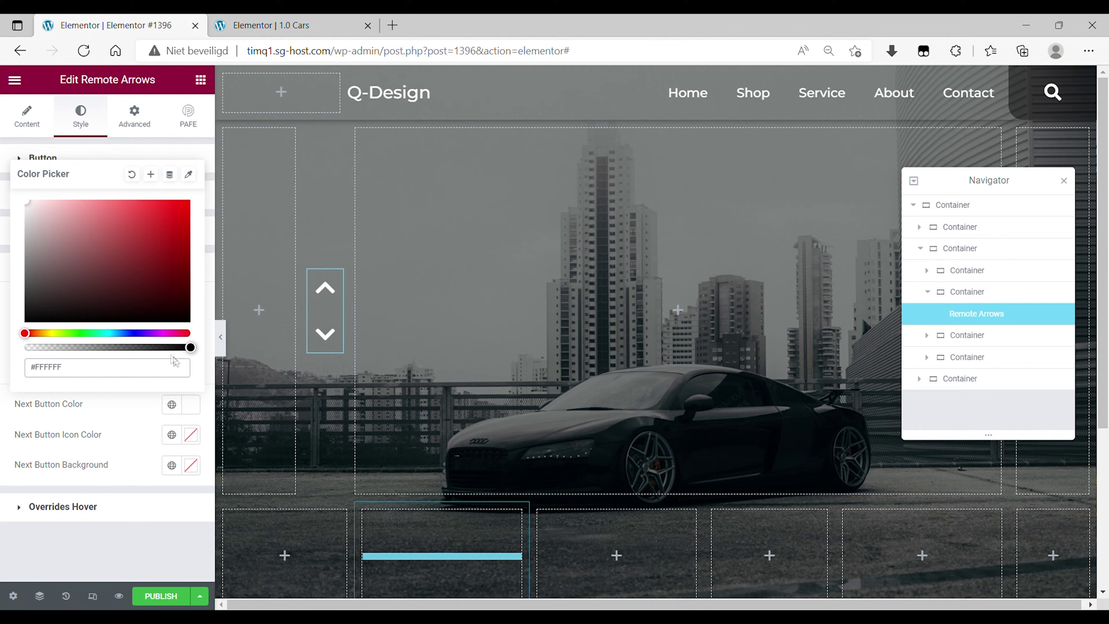
key(BackSpace)
key(BackSpace)
click(191, 435)
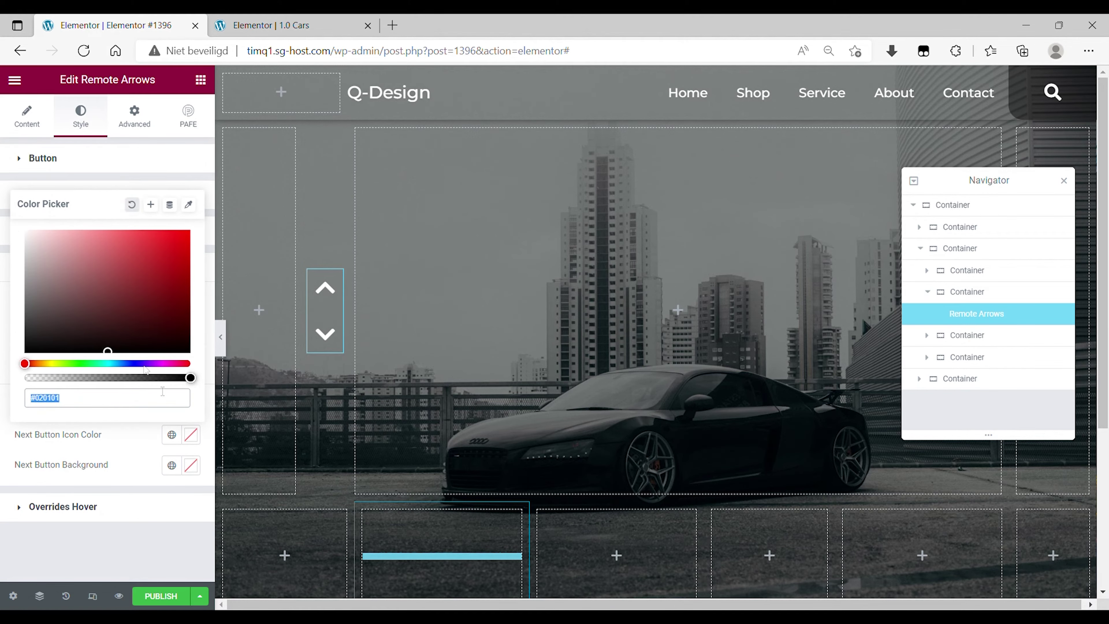
click(190, 466)
text(#02010100)
- Set the Previous Button hover overrides to white for the button and icon colors and transparent #02010100 for the background
click(63, 506)
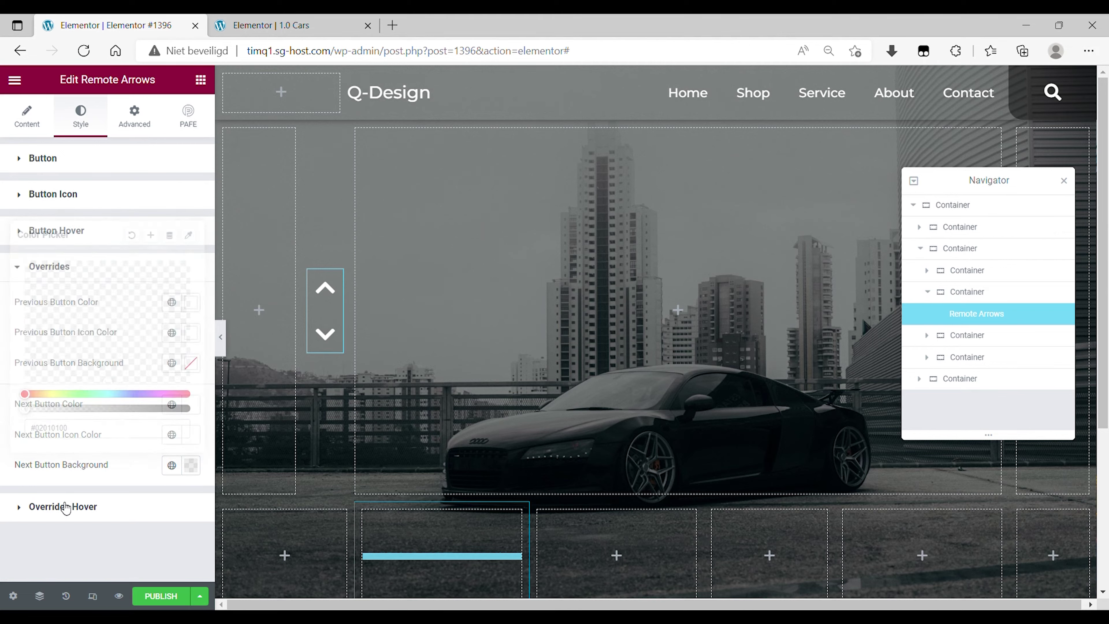
click(191, 338)
click(135, 390)
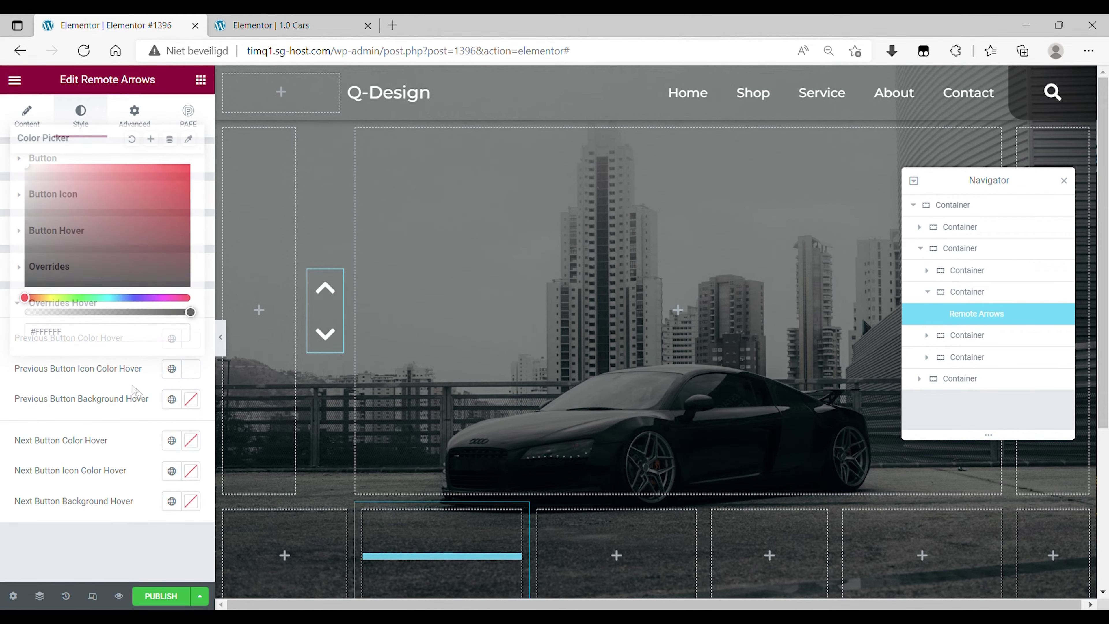
click(191, 398)
text(#02010100)
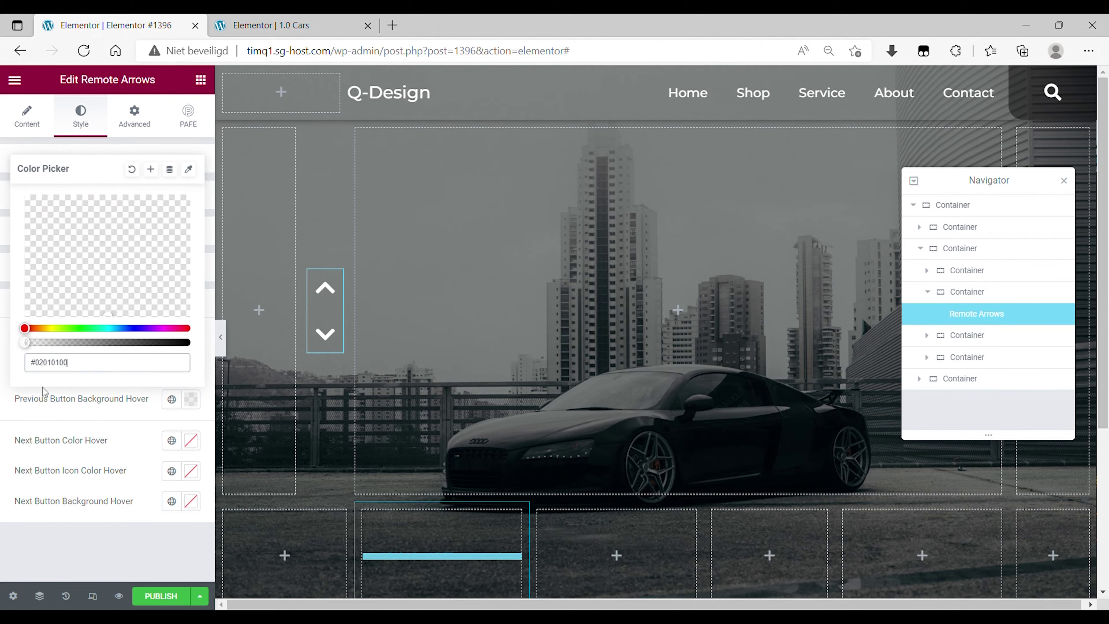
- Set the Next Button hover overrides to white for the button and icon colors and transparent #02010100 for the background
click(191, 440)
click(197, 471)
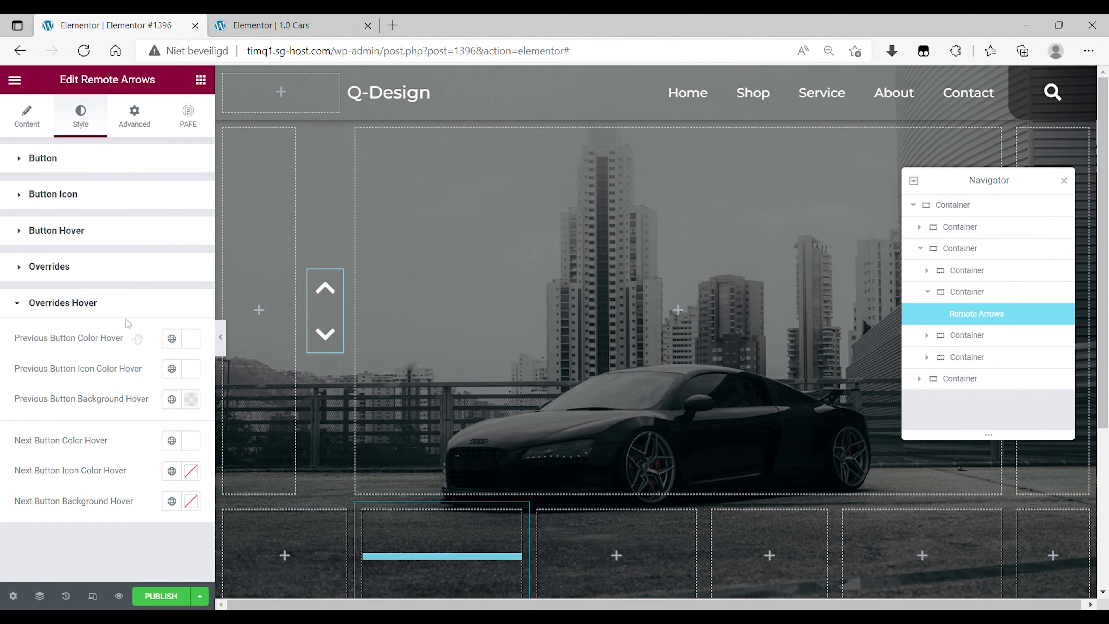
click(197, 475)
text(#02010100)
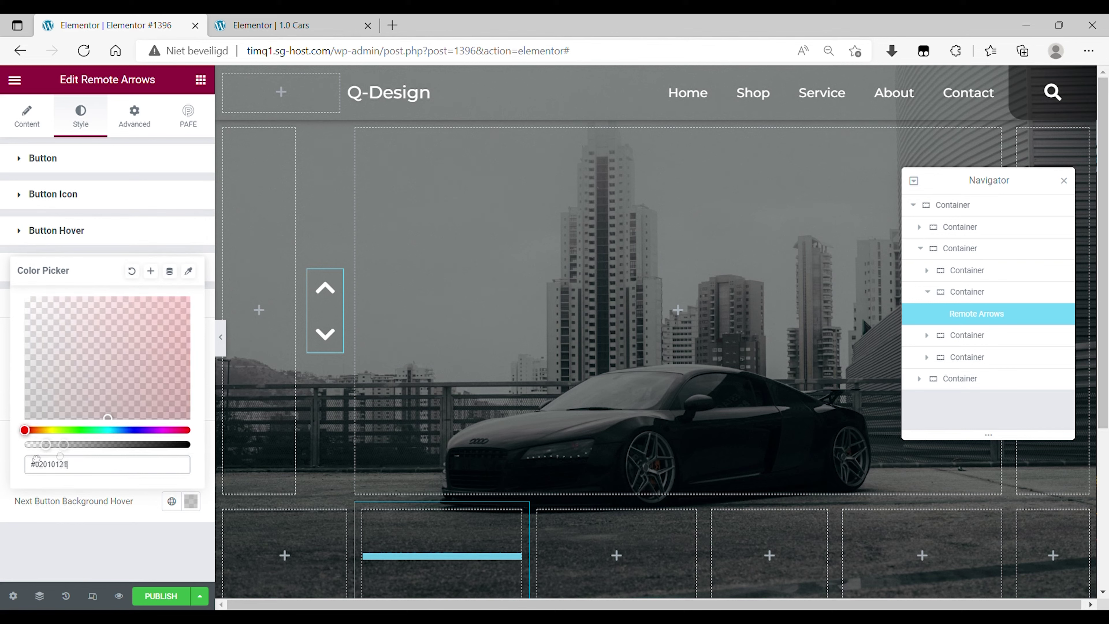
click(6, 430)
- Publish the page and test the previous and next arrows on the live page, then return to the editor
click(27, 117)
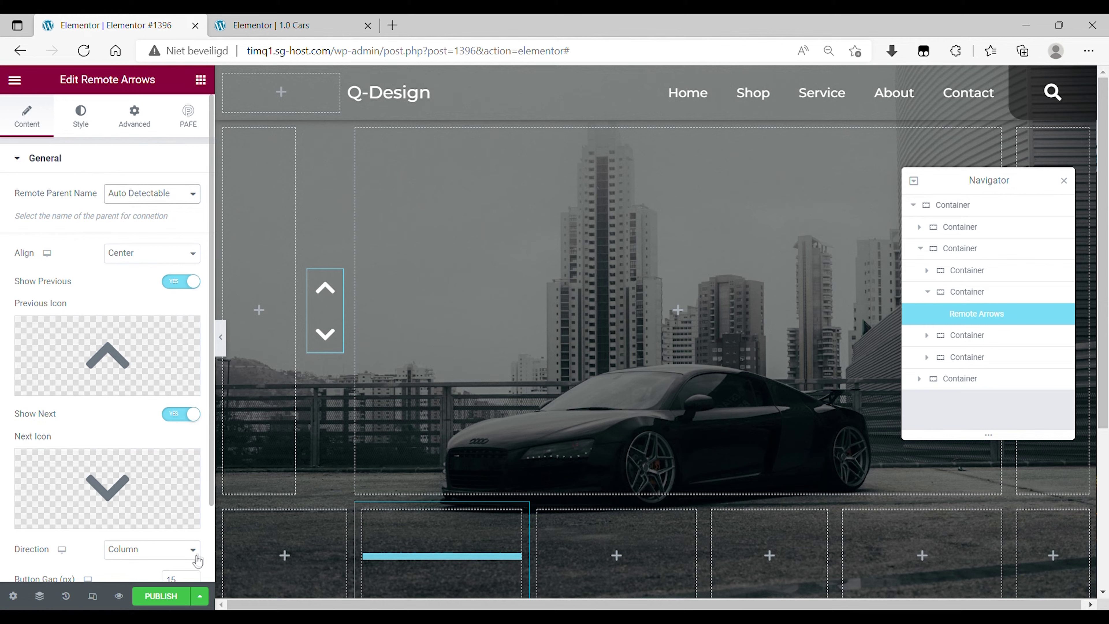
click(176, 594)
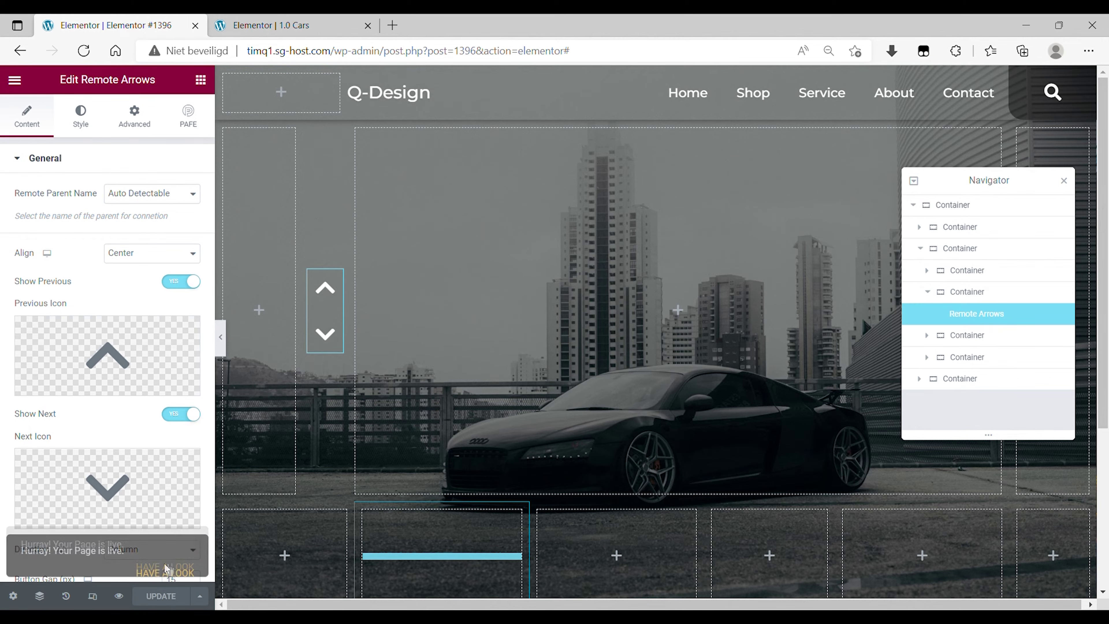
click(164, 555)
click(138, 357)
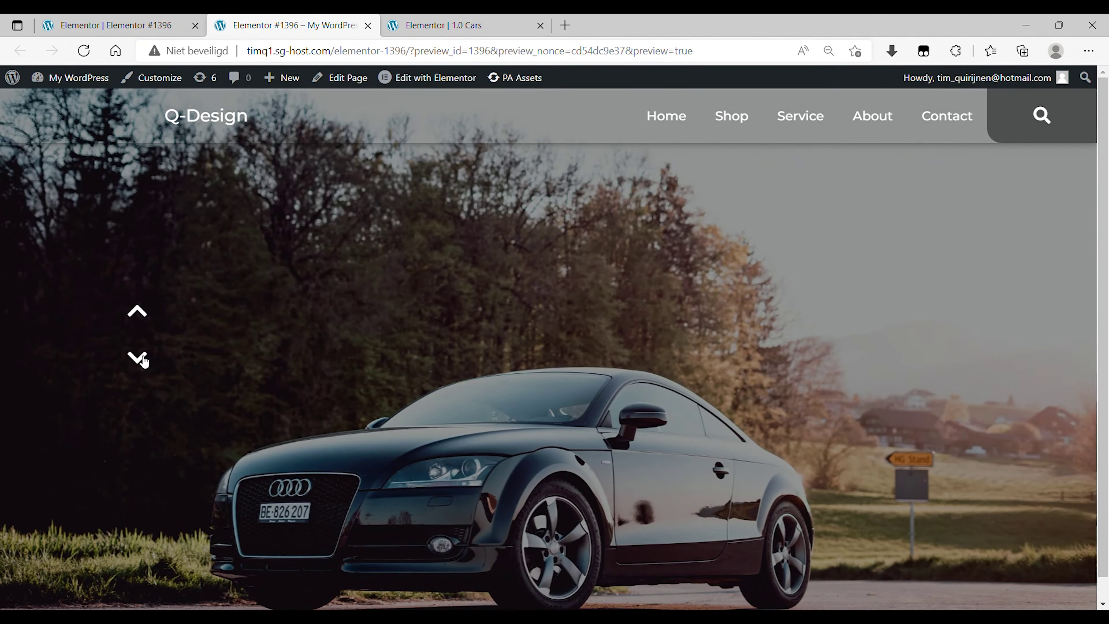
click(143, 357)
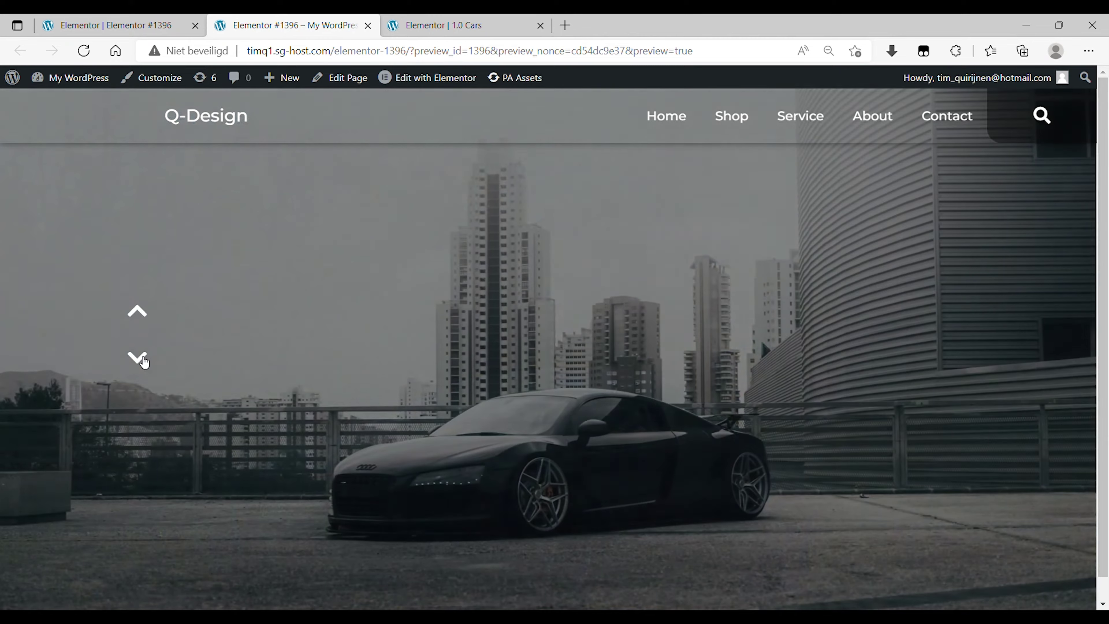
key(ctrl+Page_Up)
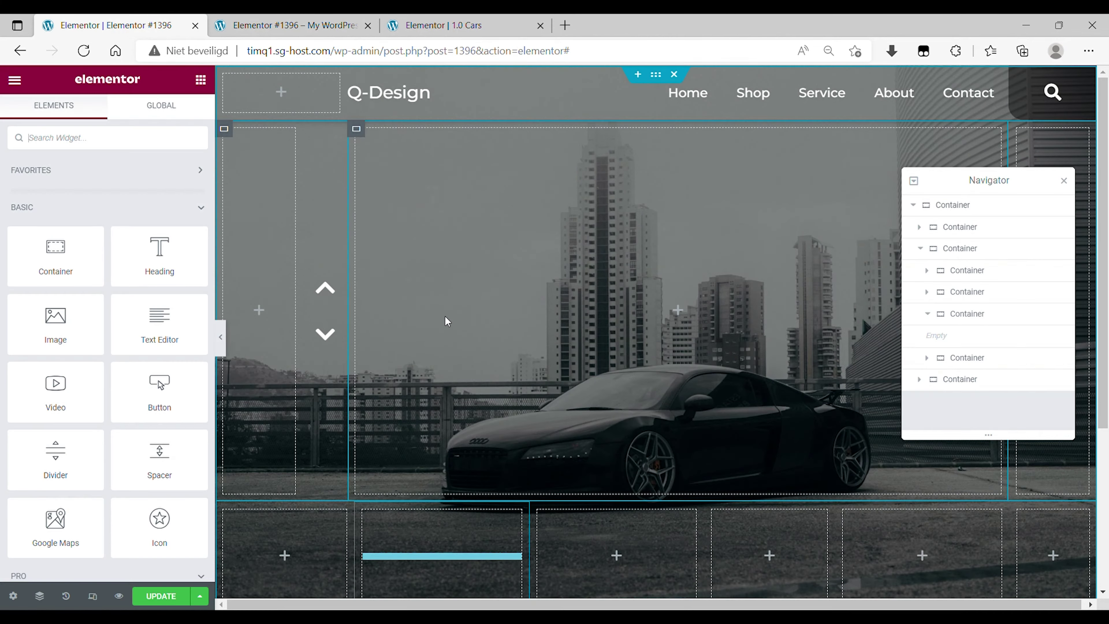
- Add a Content Slider widget to the empty large middle container and set its width to Full Width (100%)
click(962, 248)
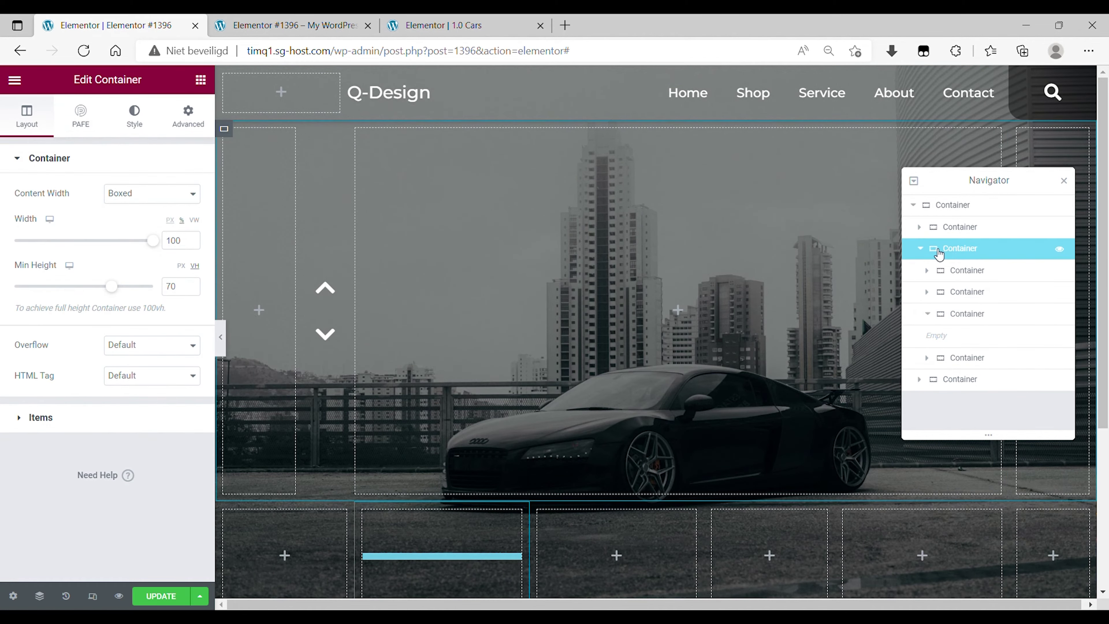
click(966, 314)
click(200, 79)
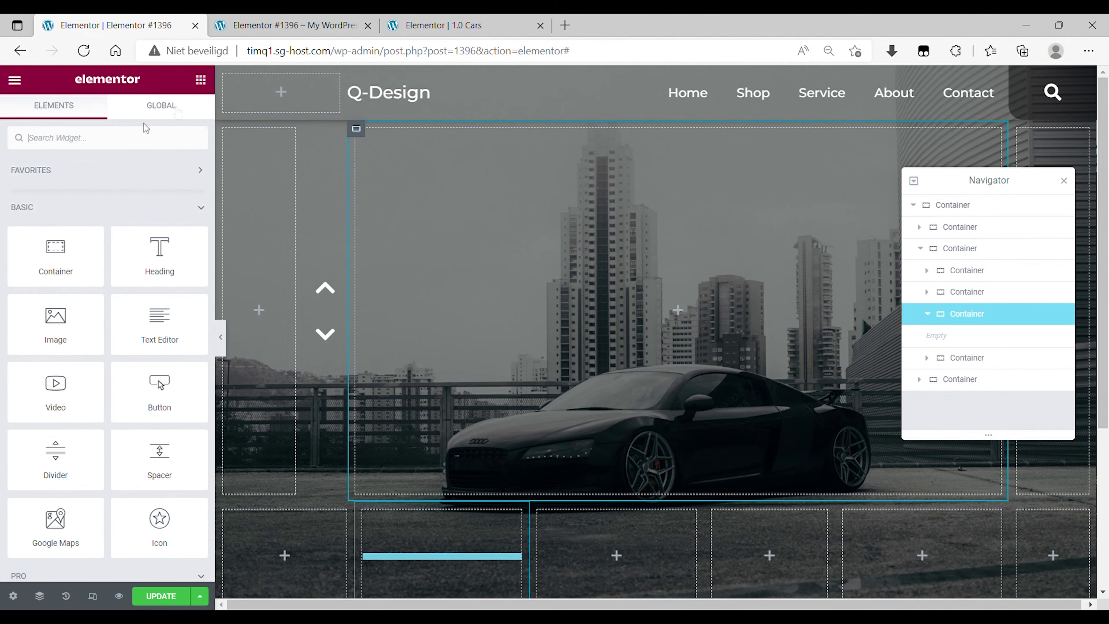
text(content)
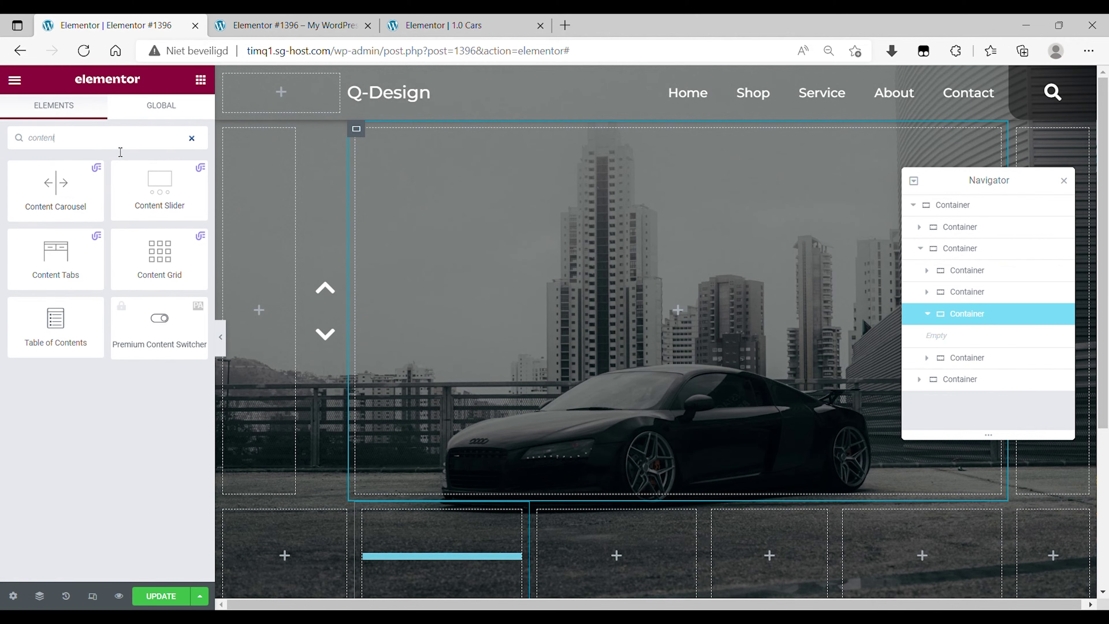
drag(157, 189, 476, 249)
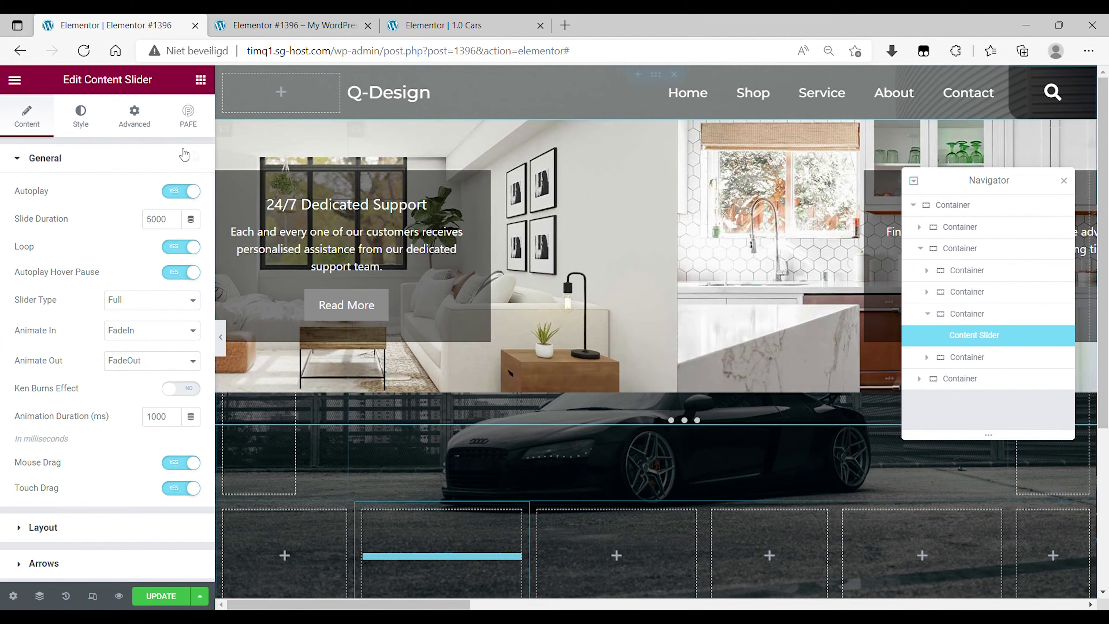
click(134, 114)
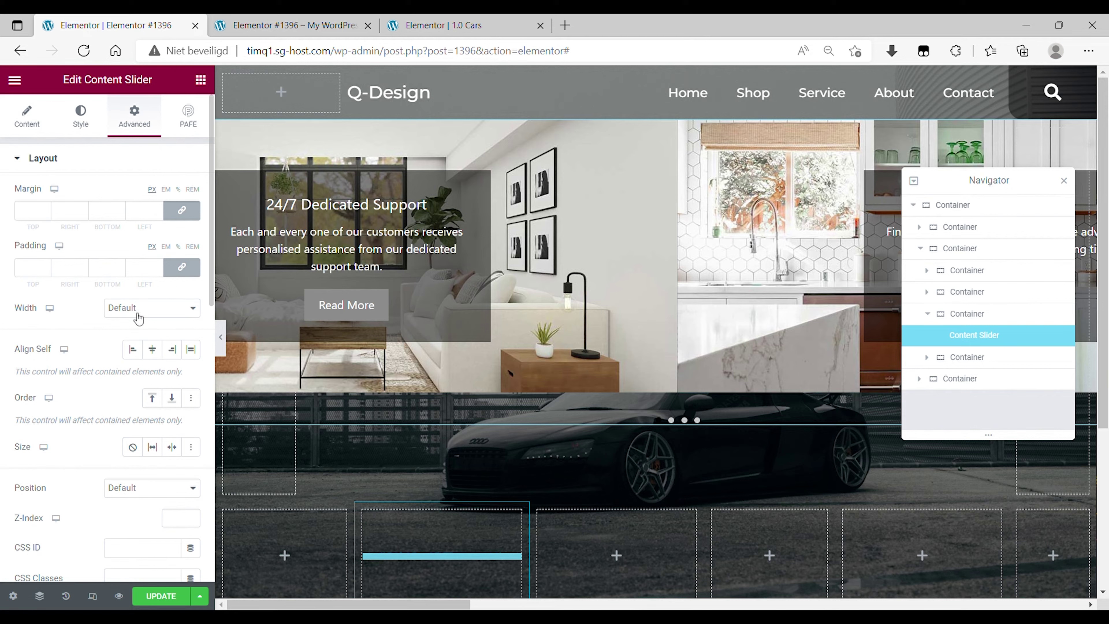
click(125, 337)
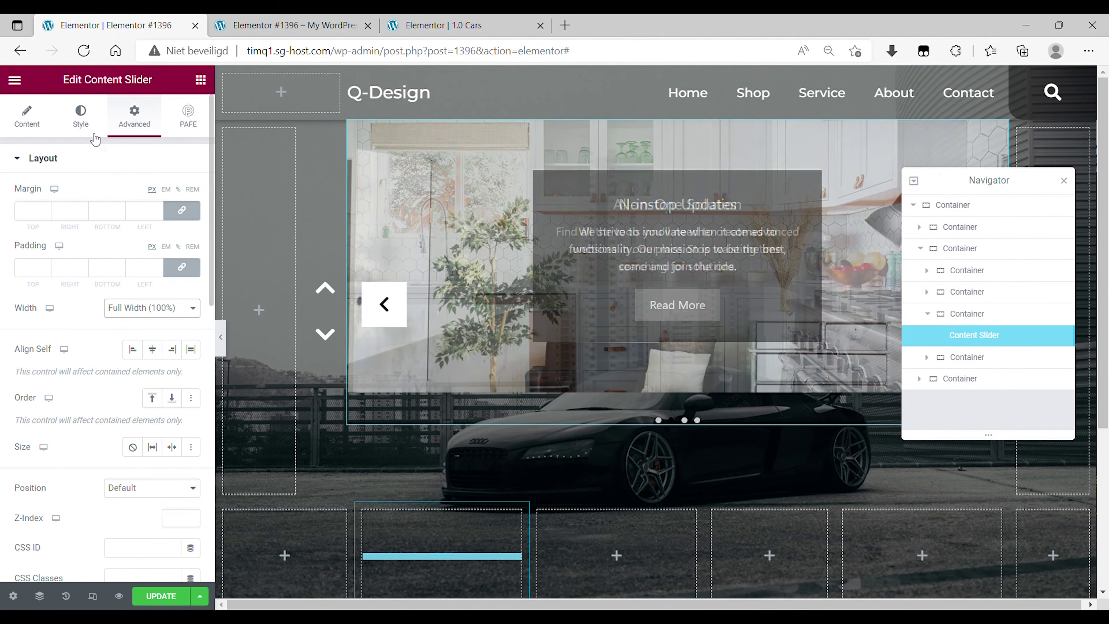
- Set the Content Slider's height to 64 VH
click(86, 127)
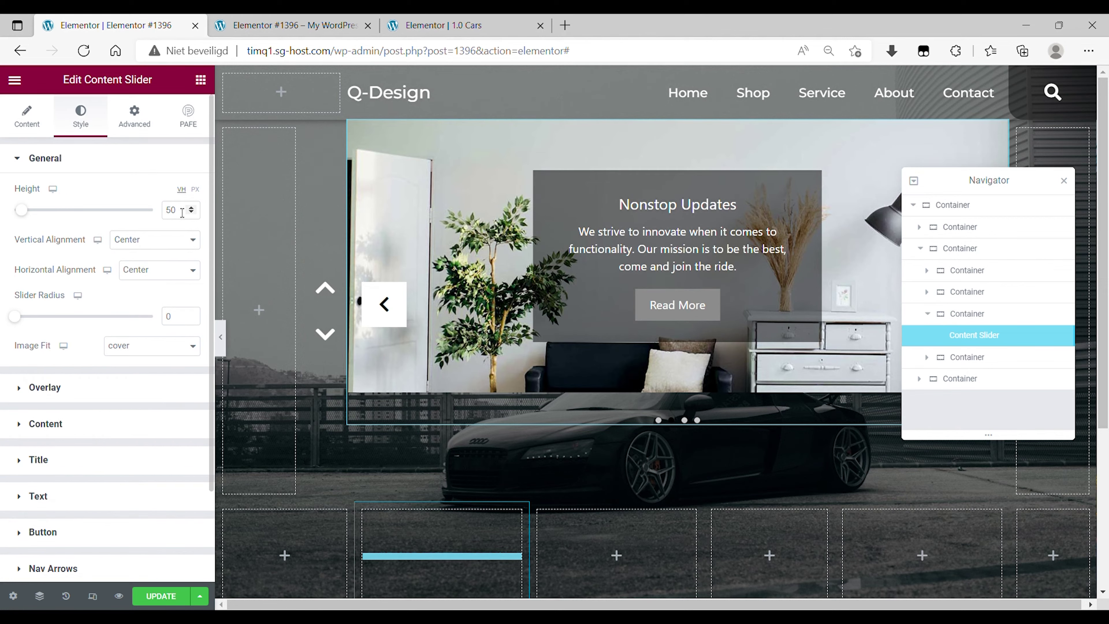
text(70)
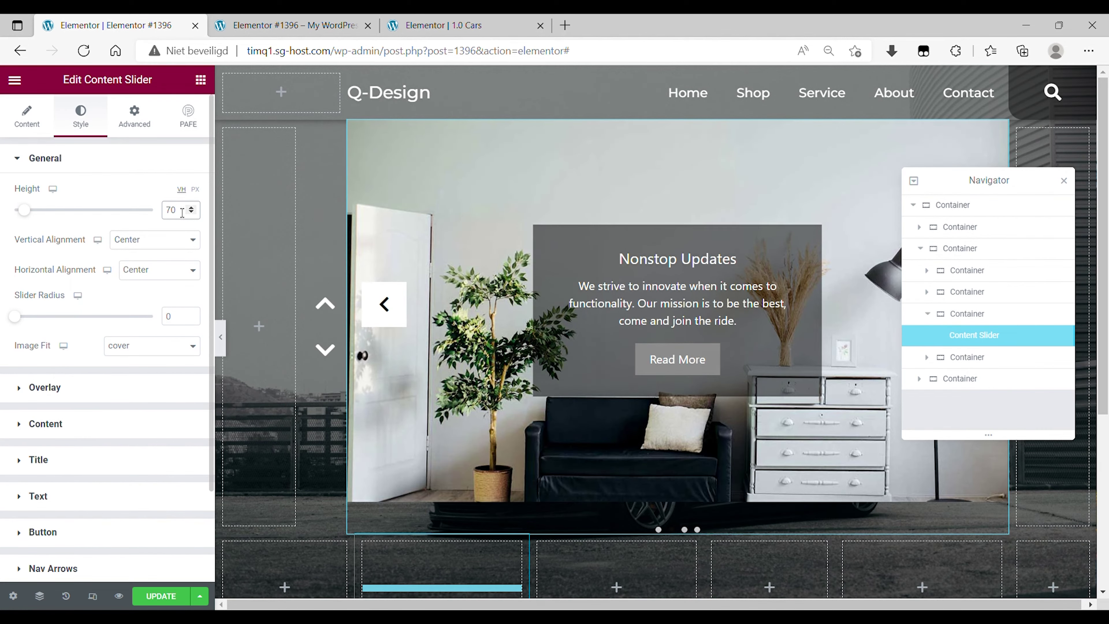
click(191, 214)
click(191, 214)
click(191, 213)
click(192, 214)
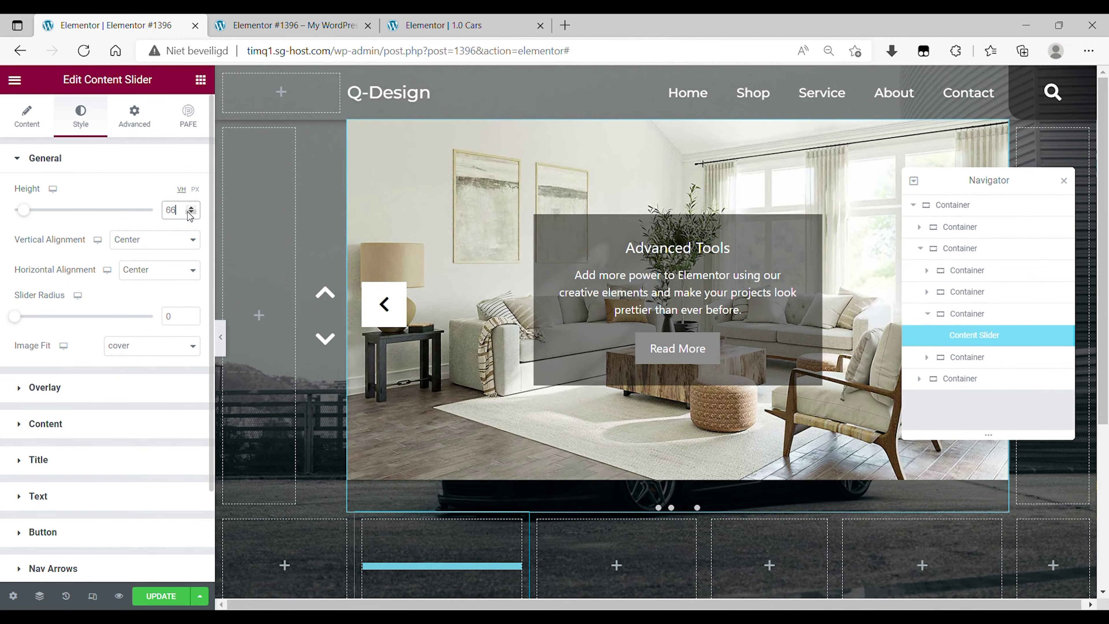
click(191, 213)
click(191, 214)
click(191, 214)
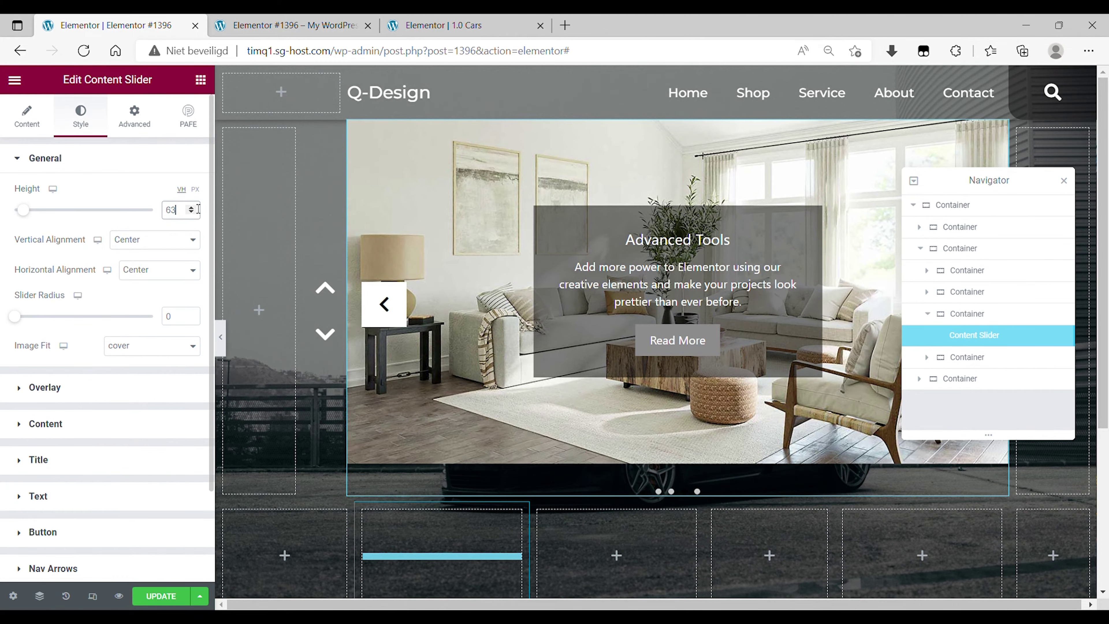
click(191, 206)
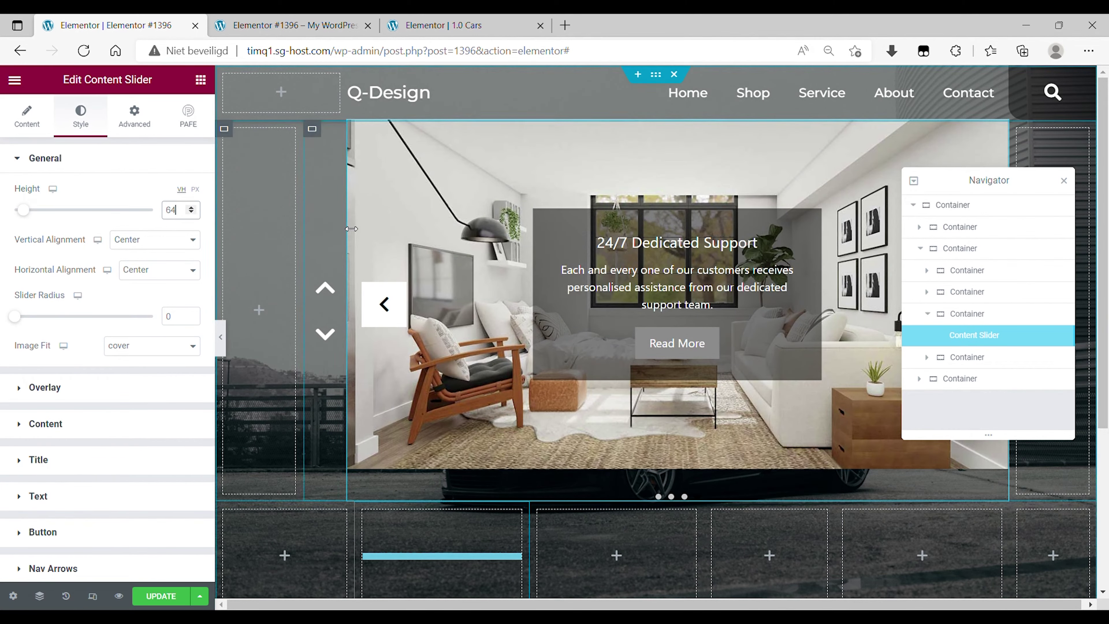
- Turn off the Content Slider's autoplay and hide its image/icon, dots and arrows
click(17, 127)
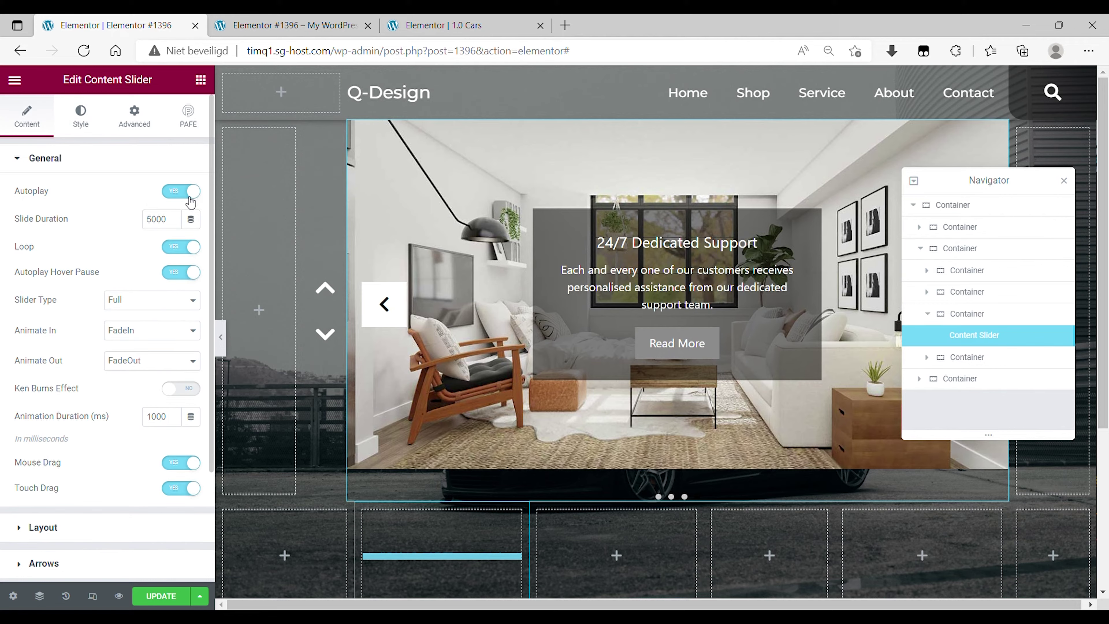
click(181, 193)
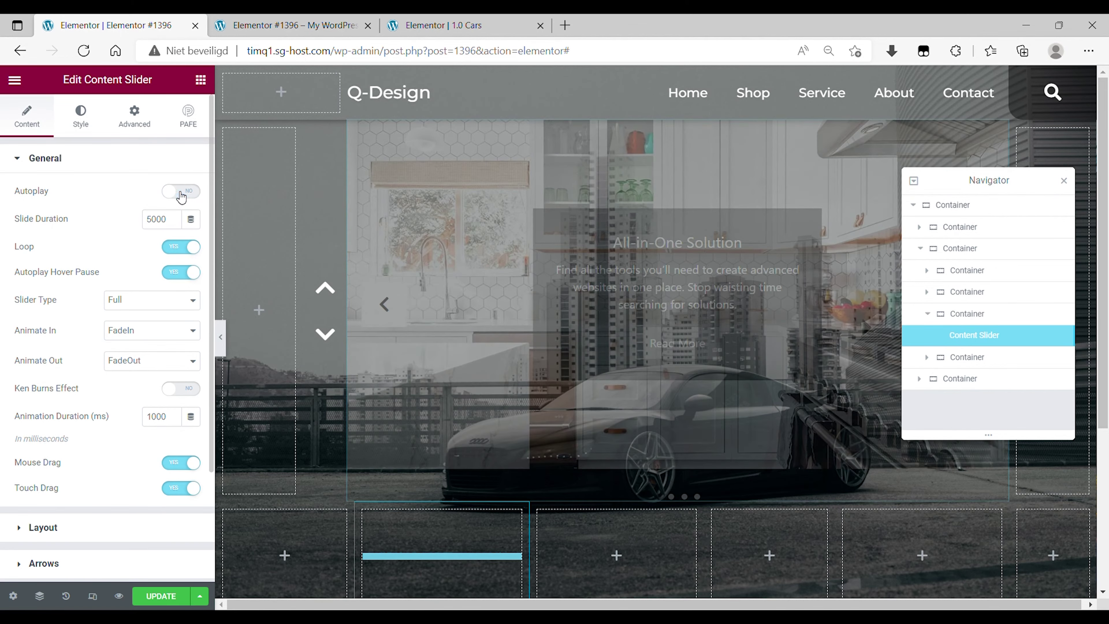
scroll(107, 393, down, 3)
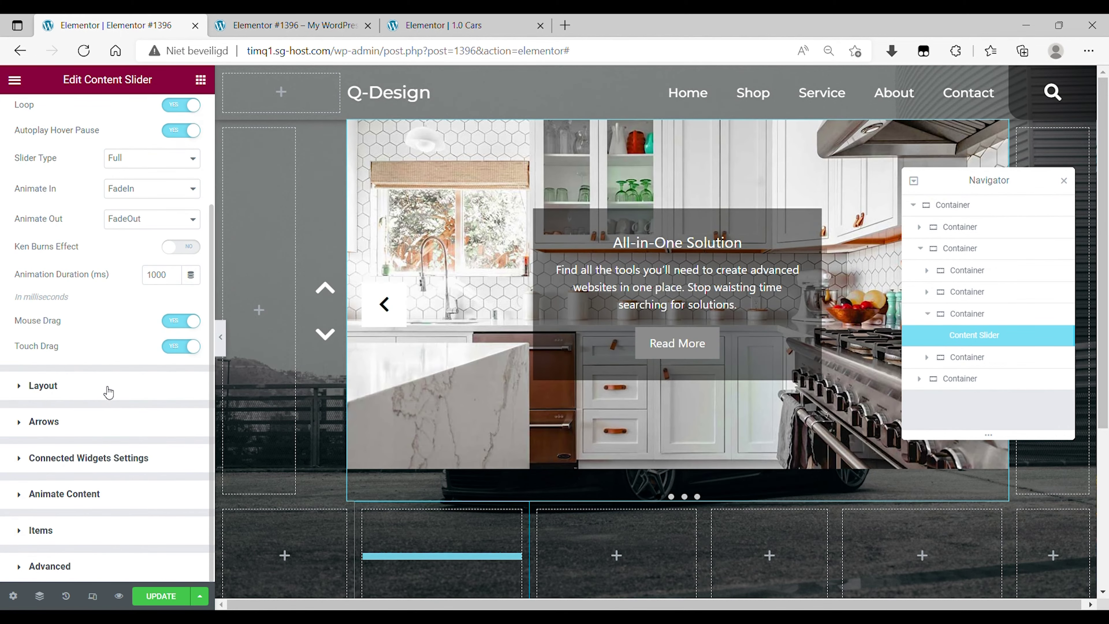
click(108, 390)
click(186, 229)
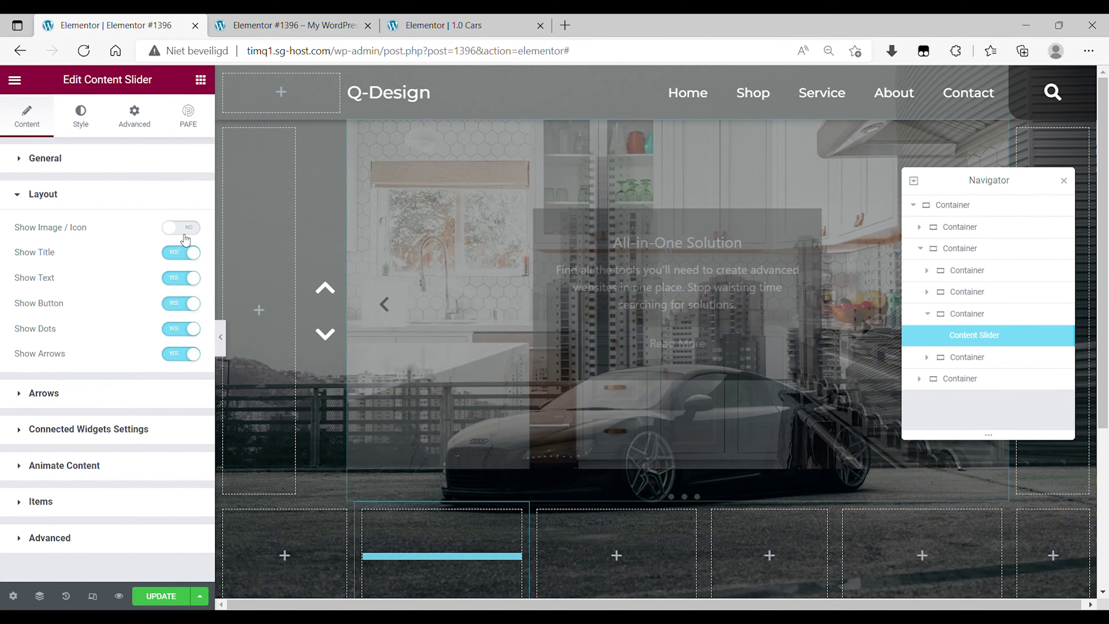
click(176, 328)
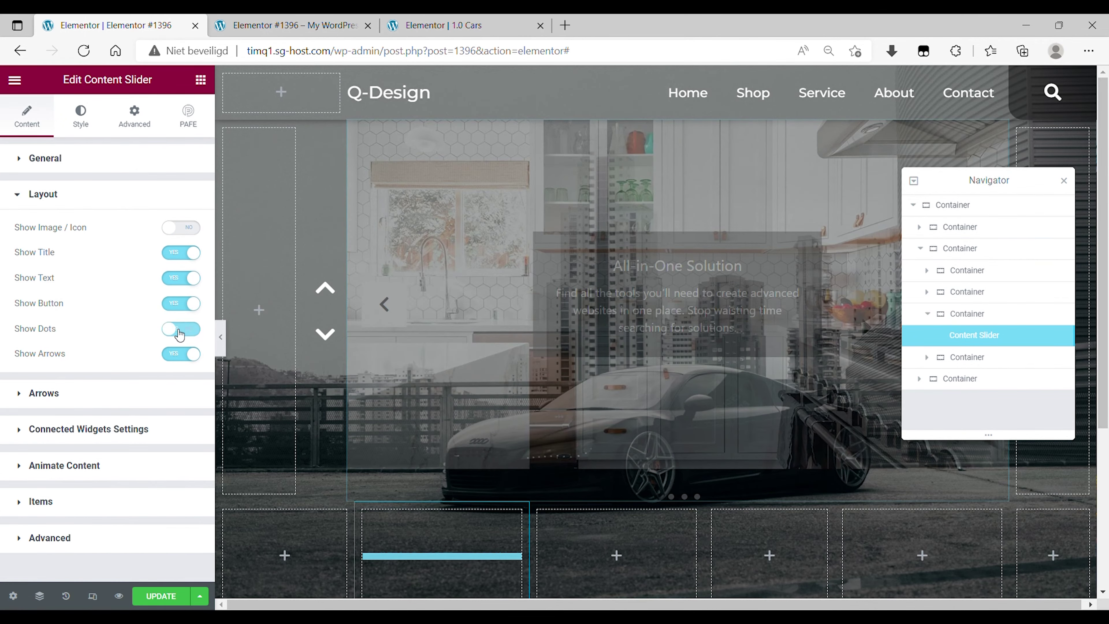
click(181, 354)
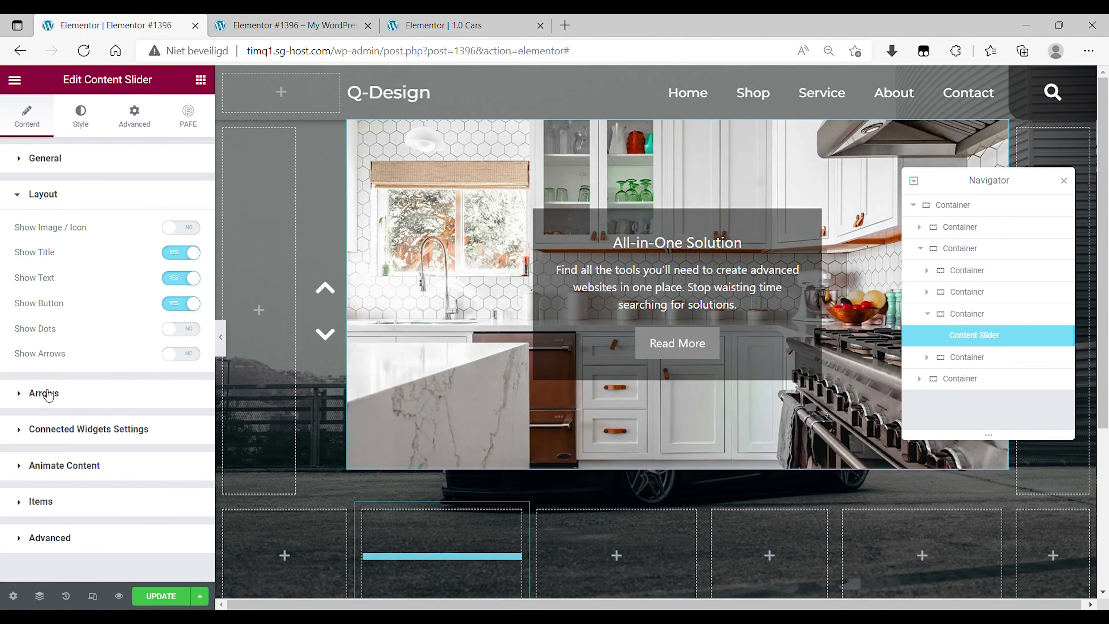
- Enable the Content Slider's remote connection and sync it with Sync Group 1
click(58, 429)
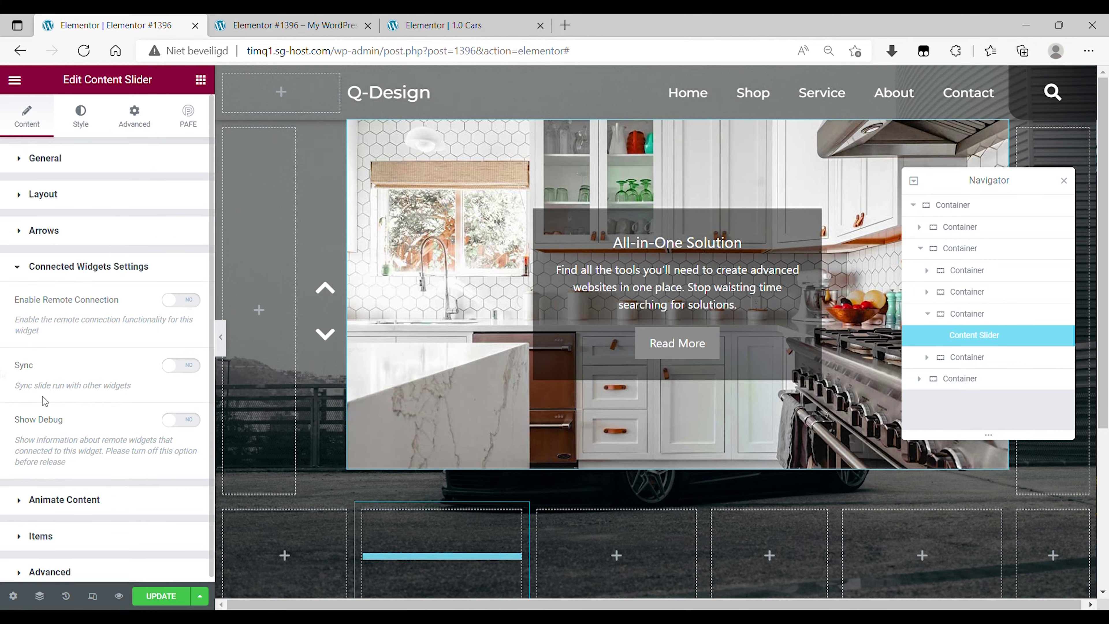
click(185, 306)
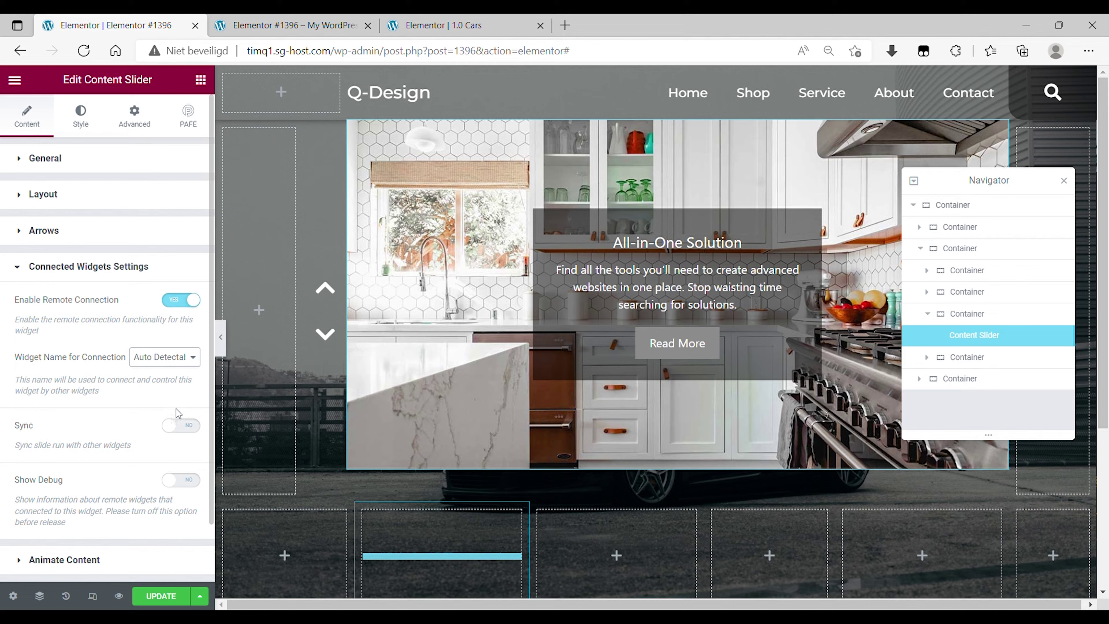
click(184, 430)
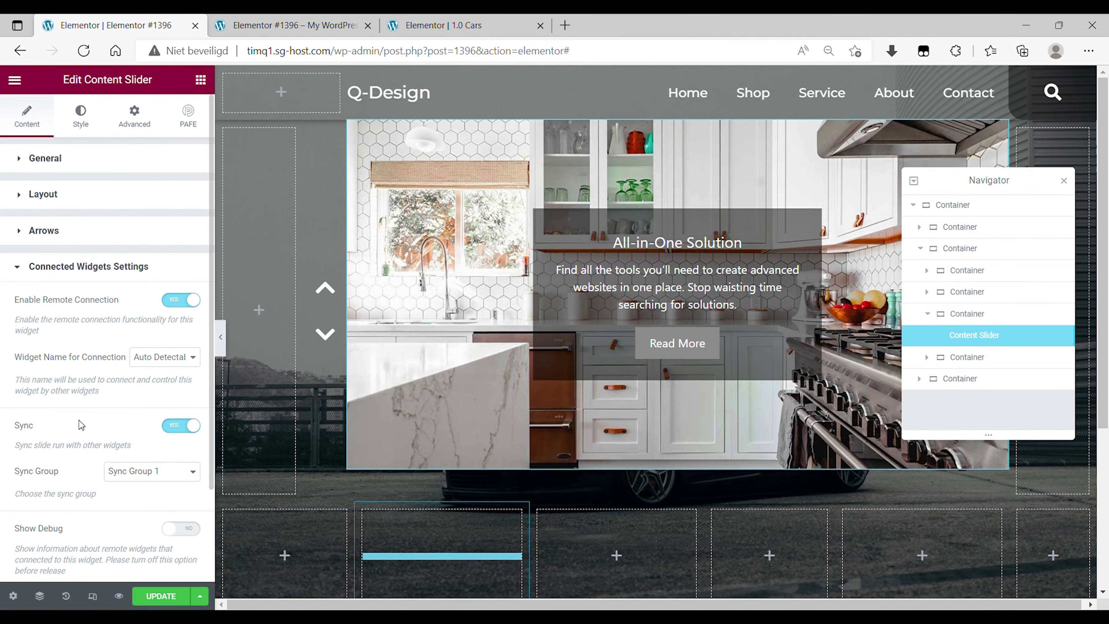
- Set the Content Slider's Animate Content Delay to 0
scroll(122, 459, down, 3)
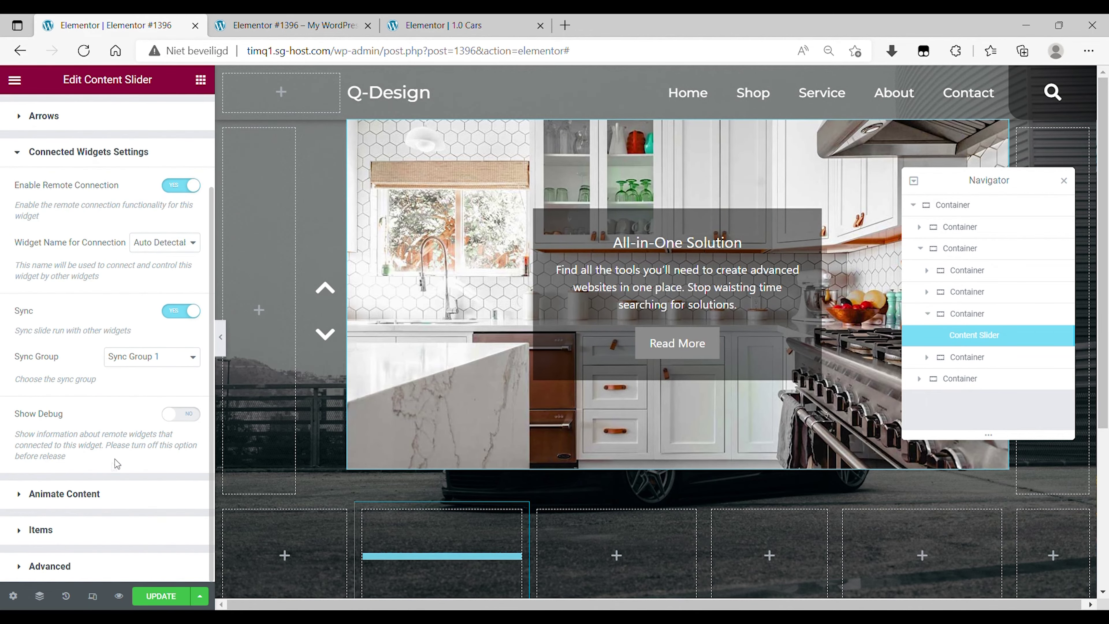
click(99, 485)
click(163, 401)
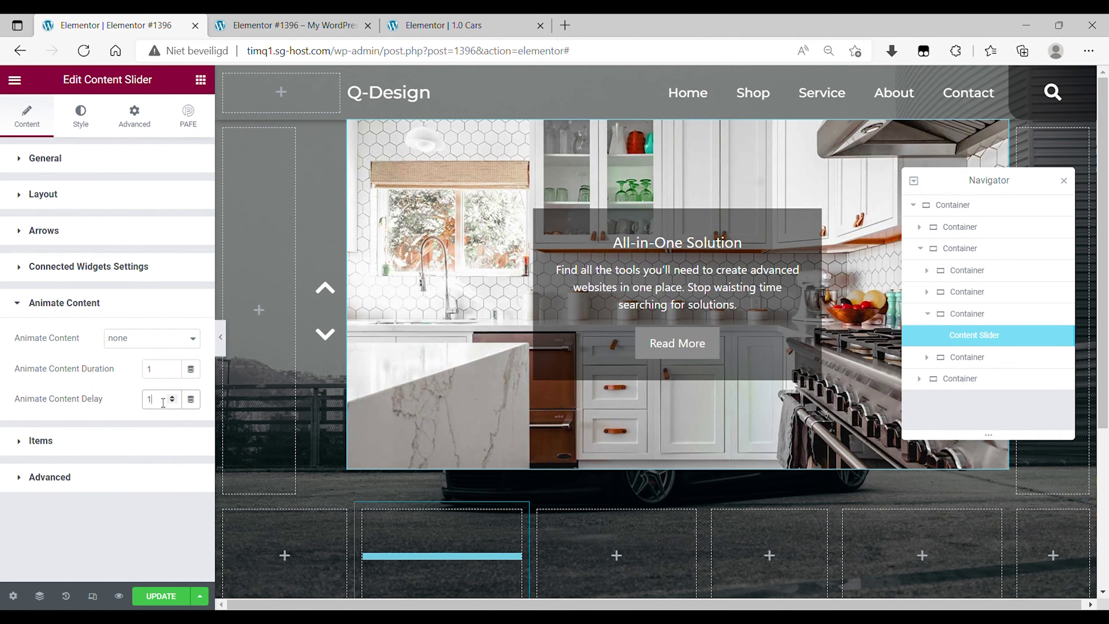
key(BackSpace)
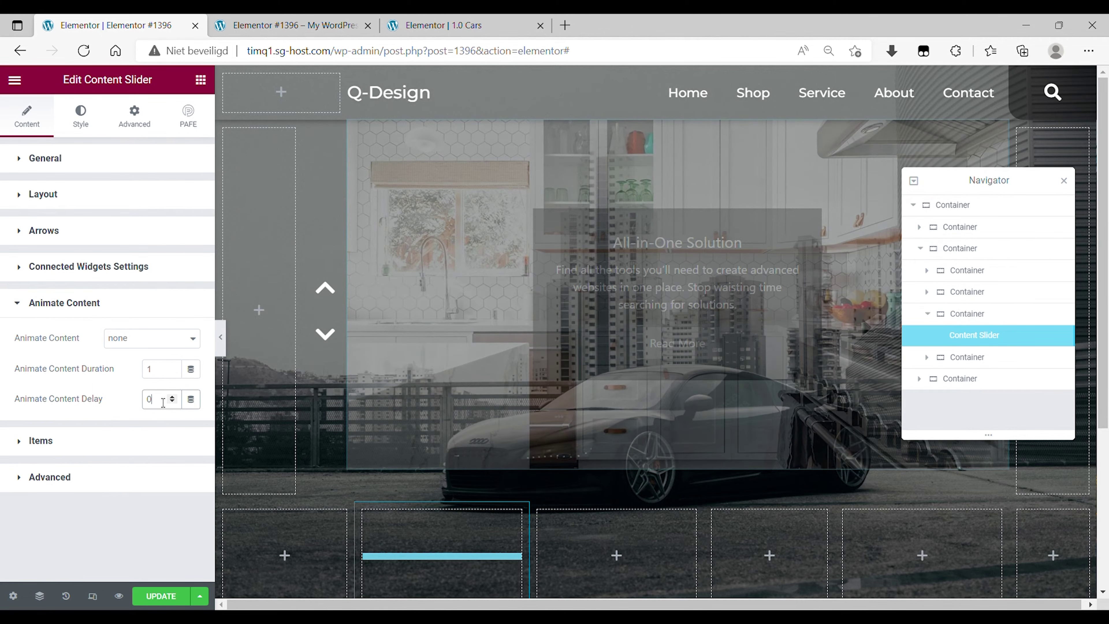
text(0)
- Delete the Advanced Tools and 24/7 Dedicated Support items from the Content Slider
click(104, 441)
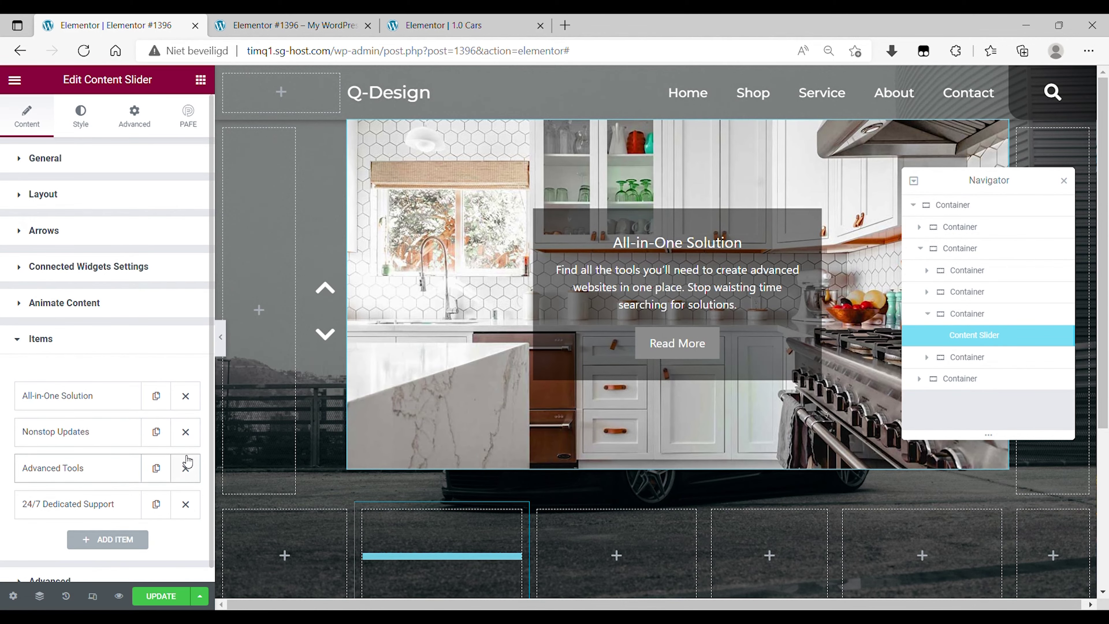
click(186, 468)
click(185, 468)
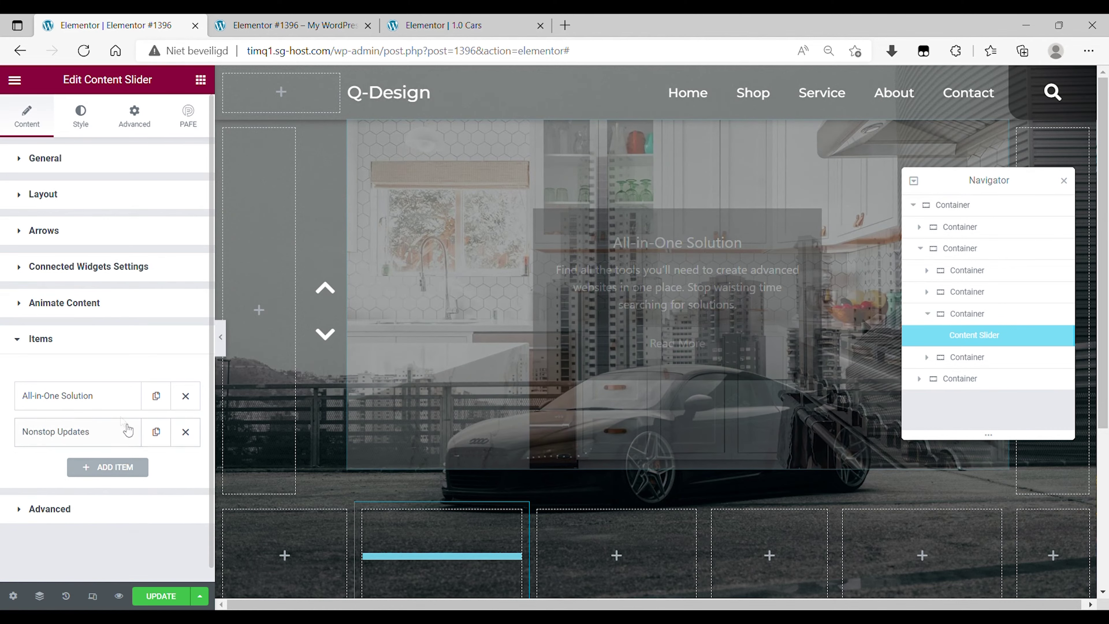
- Change the first slide item's title to Audi R8 and remove its background image
click(117, 395)
triple_click(146, 438)
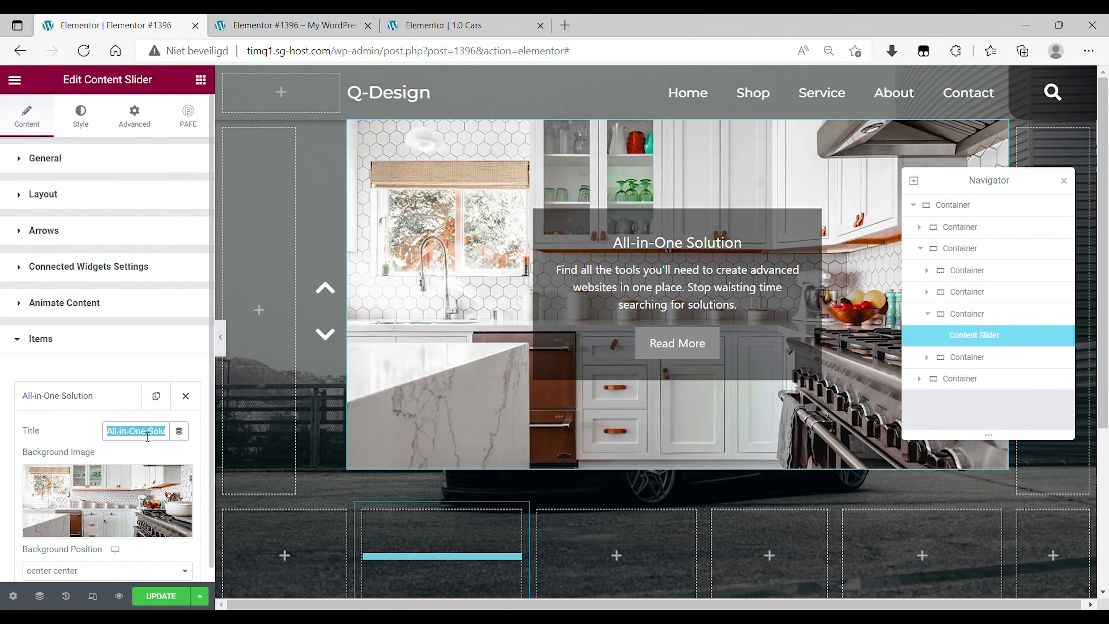
text(Audi R*)
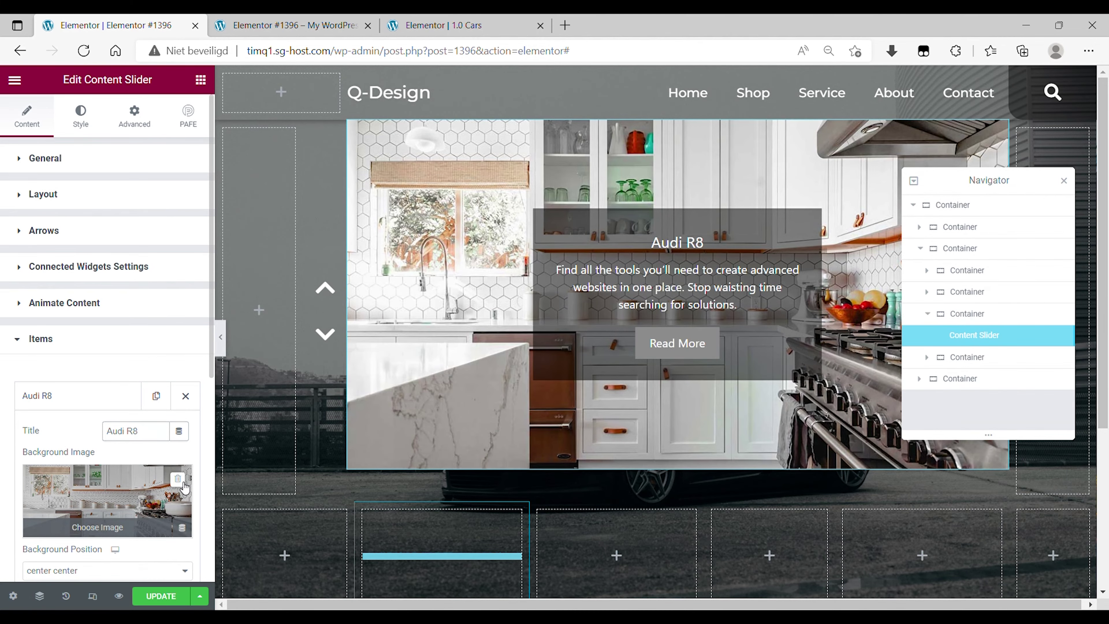
click(114, 395)
- Change the second slide item's title to Audi TT
click(117, 432)
click(135, 467)
key(ctrl+a)
text(Audi TT)
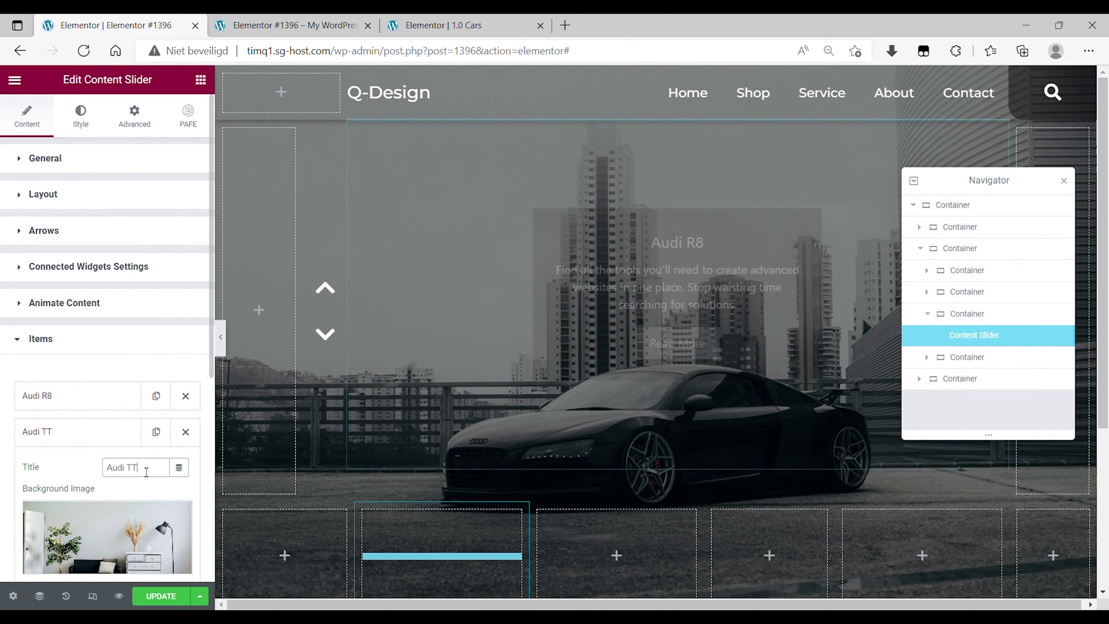
- Remove the background image from the Audi TT slide item
click(179, 567)
scroll(61, 456, down, 2)
scroll(61, 455, down, 6)
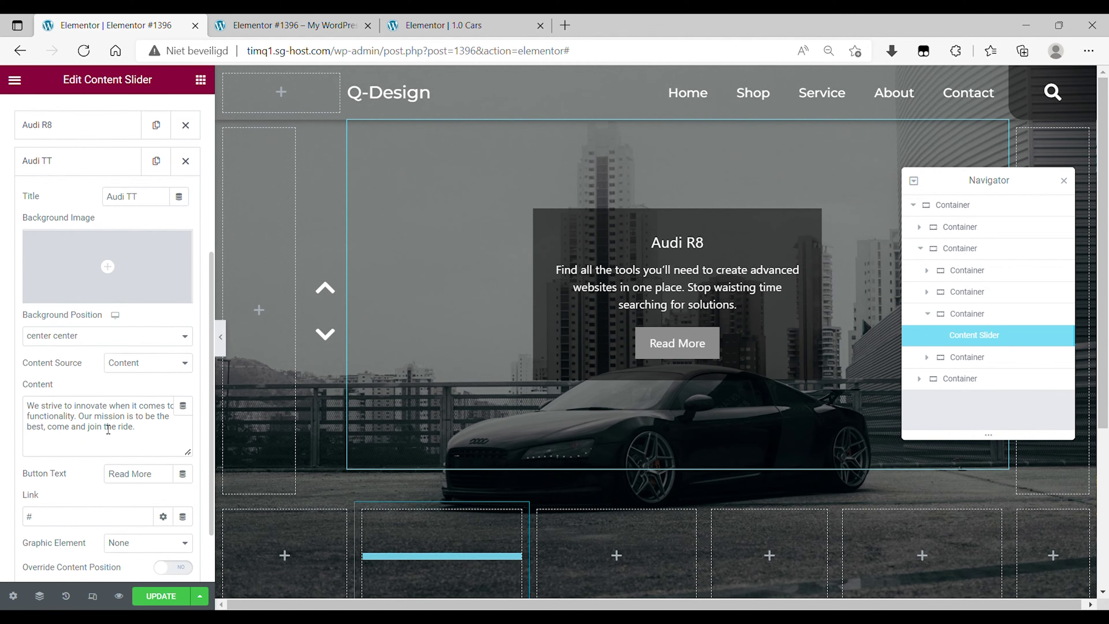
- Set the Audi TT item's button text to "Read specifications" and copy that text
triple_click(133, 407)
text(Re)
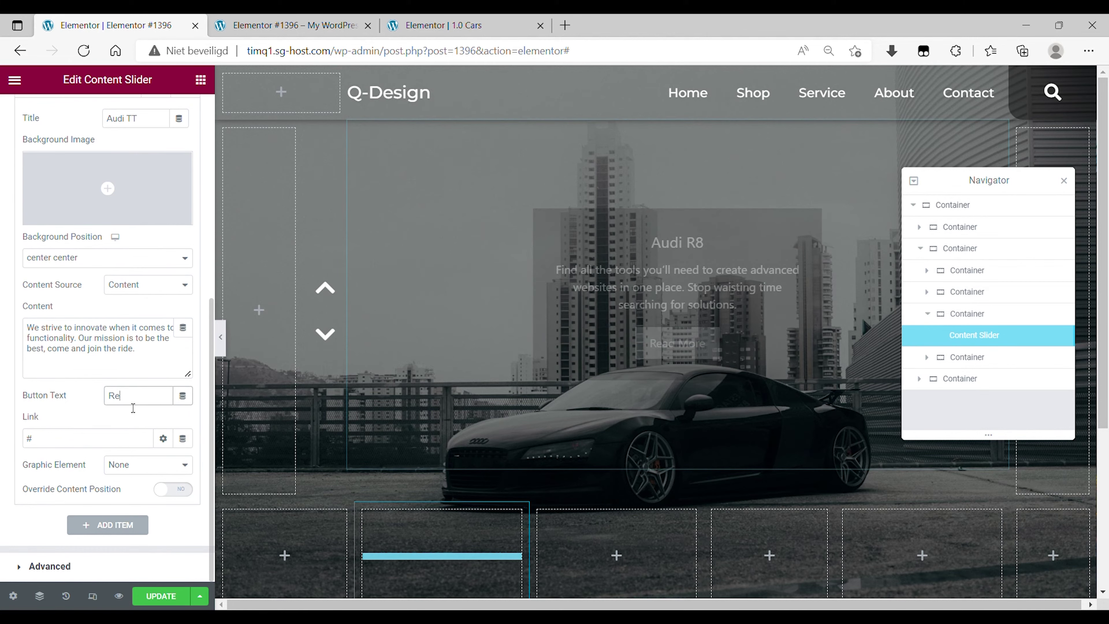
text(ad spedifications)
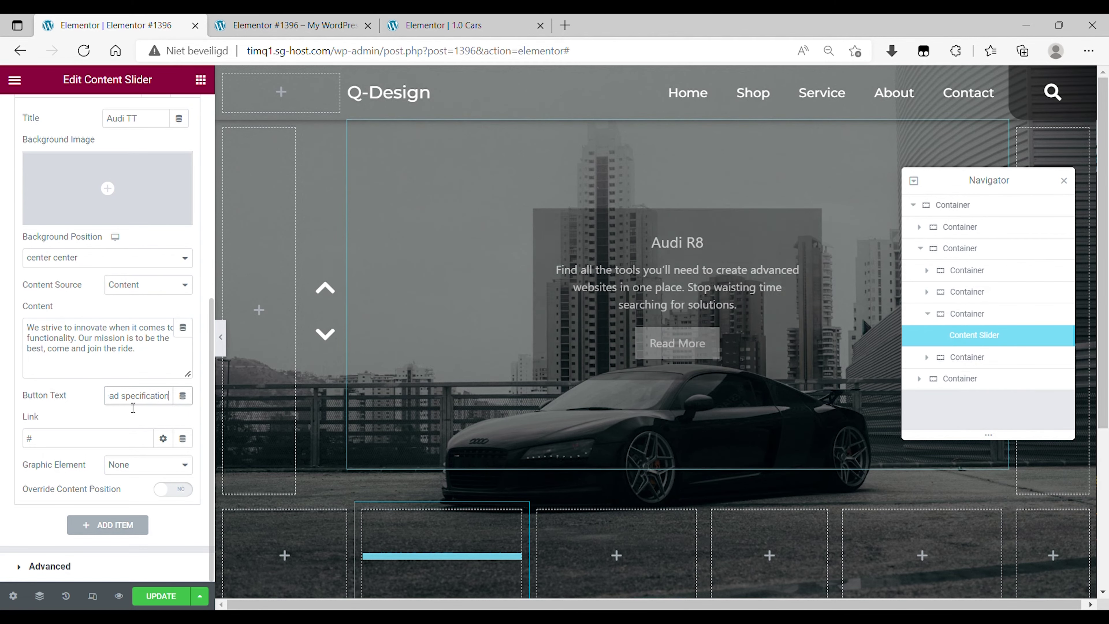
triple_click(133, 407)
key(ctrl+c)
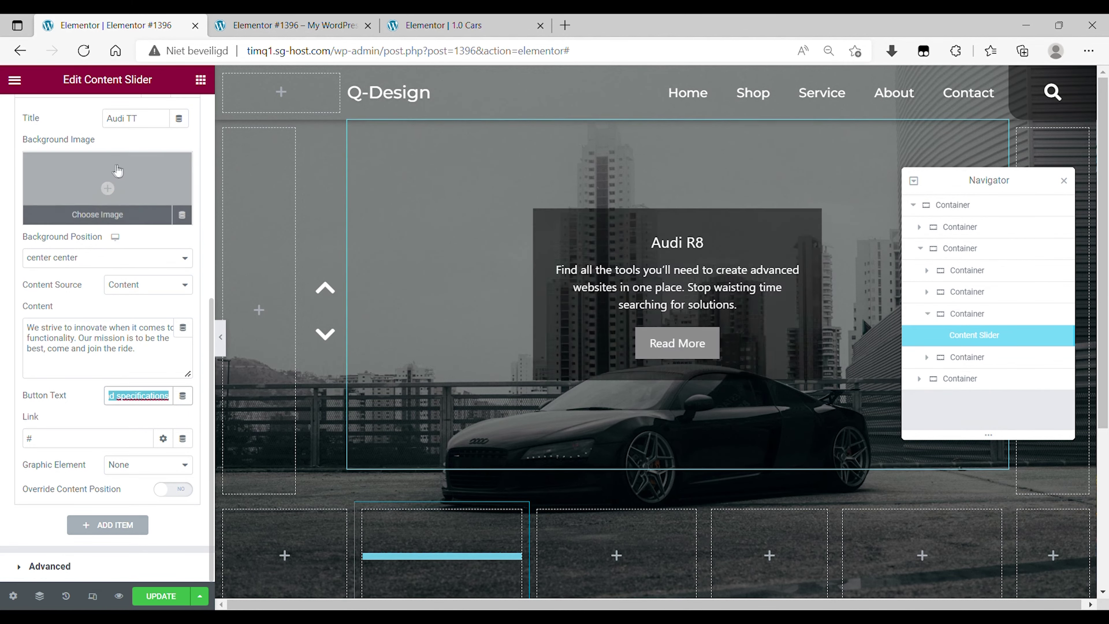
- Replace the Audi R8 item's button text with the copied "Read specifications"
scroll(108, 187, up, 2)
click(66, 138)
triple_click(138, 450)
key(ctrl+v)
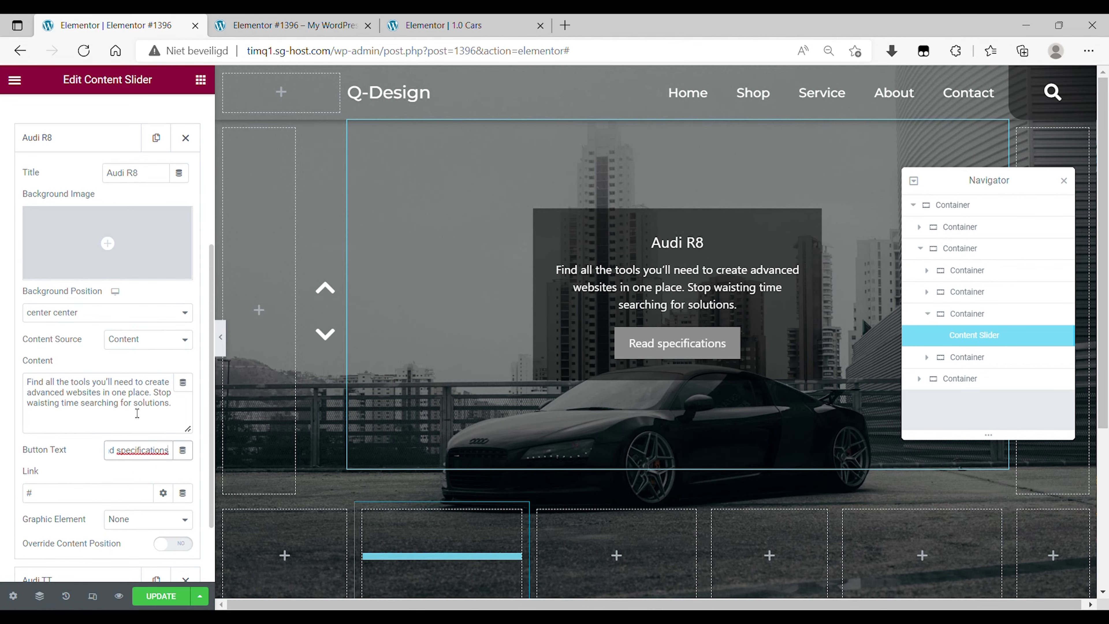
- Set the Content Slider's general Horizontal Alignment style to left
scroll(137, 397, down, 2)
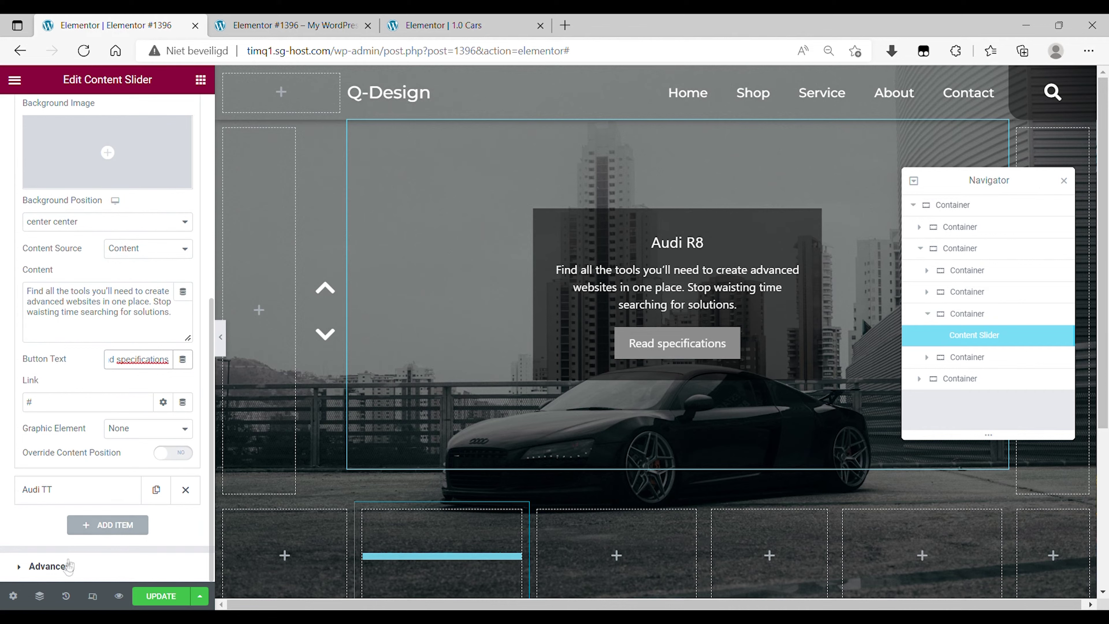
scroll(69, 277, up, 7)
click(91, 130)
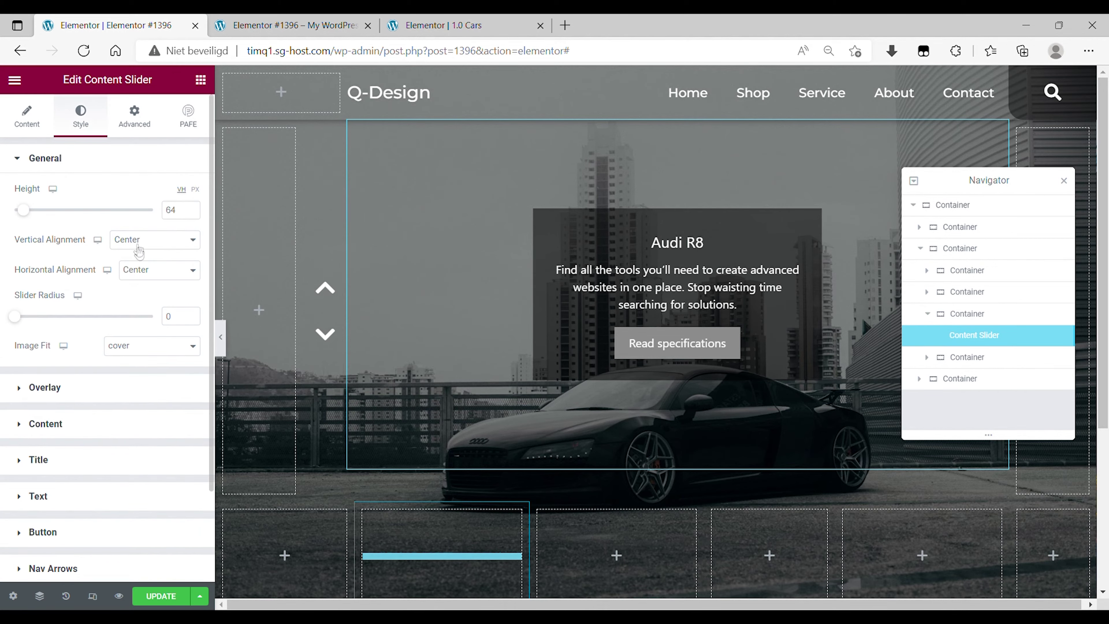
click(140, 287)
- Make the slider's Content Background fully transparent (#00000000)
click(45, 423)
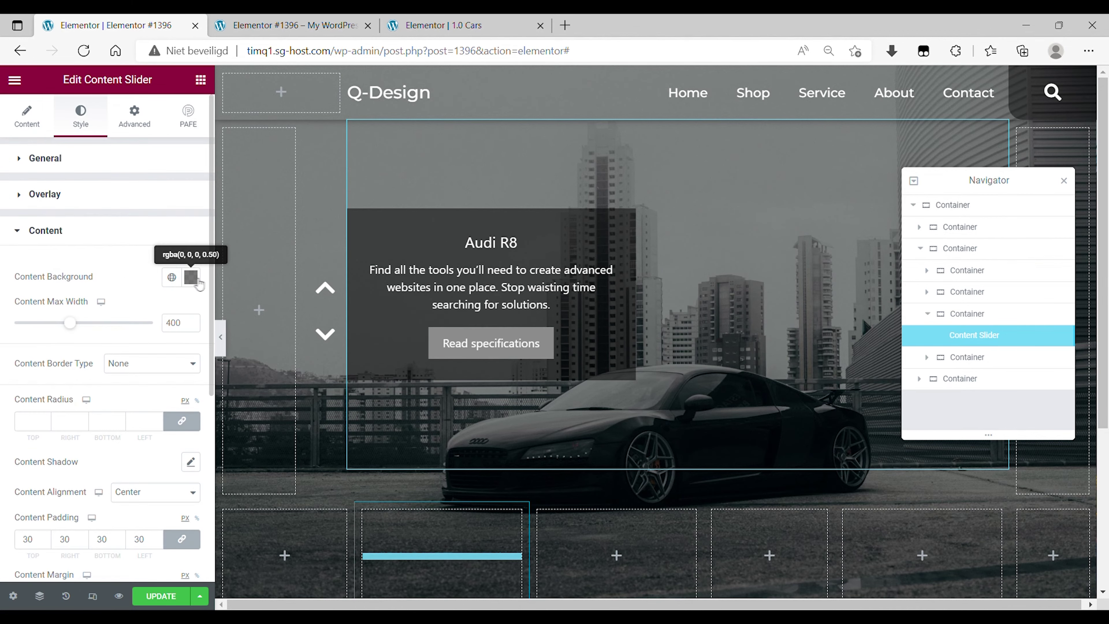
click(192, 278)
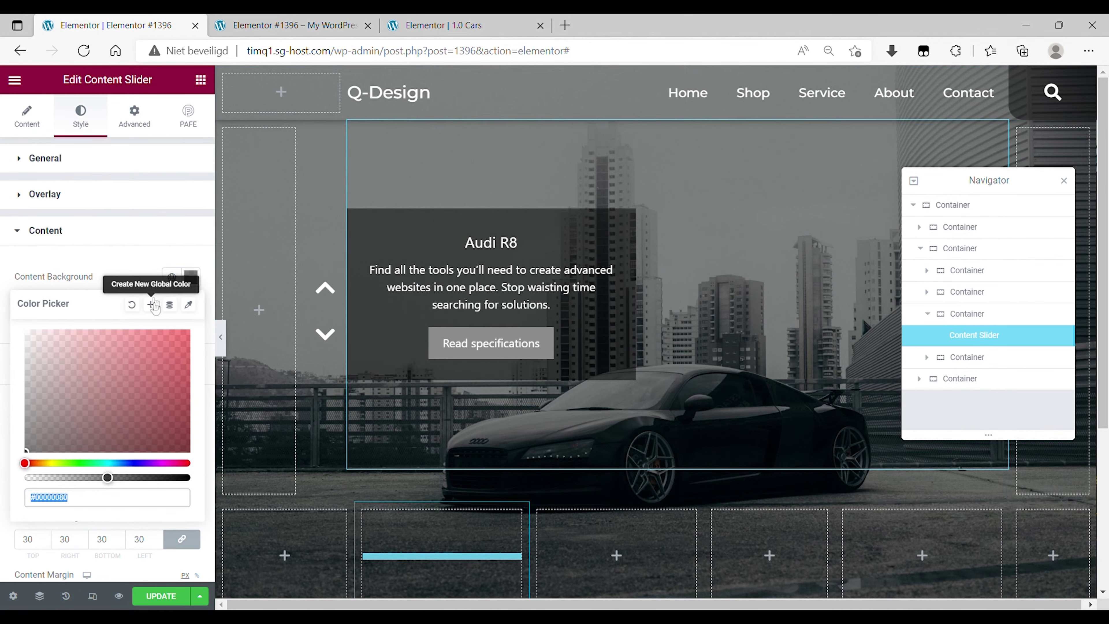
drag(109, 477, 25, 478)
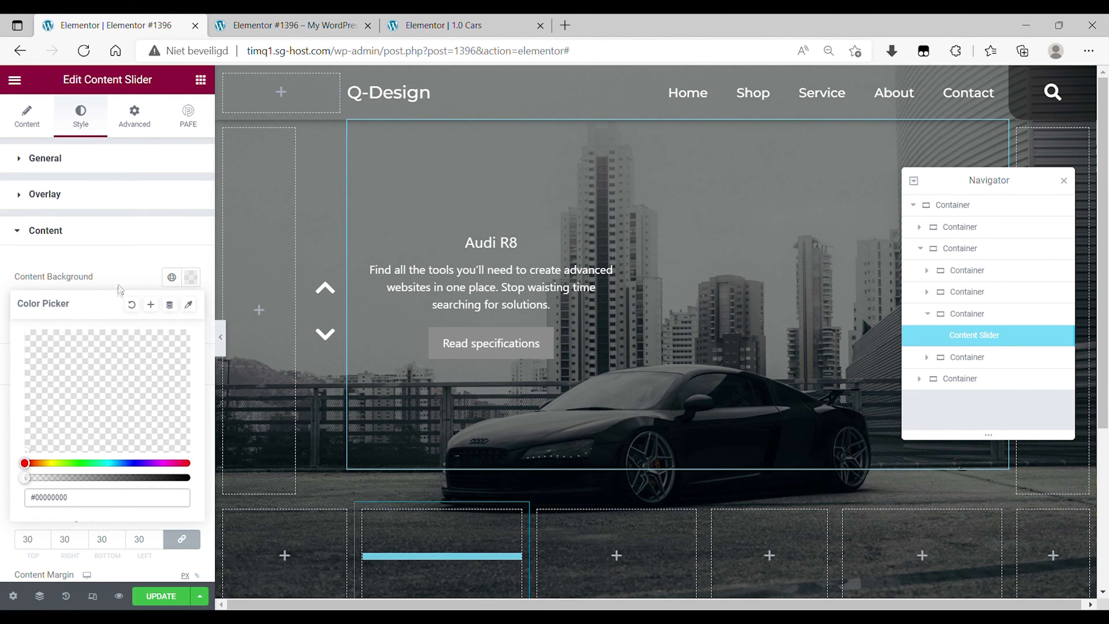
- Set the slider's title typography to Montserrat, size 3.5 em, weight 700
scroll(83, 456, down, 5)
click(67, 465)
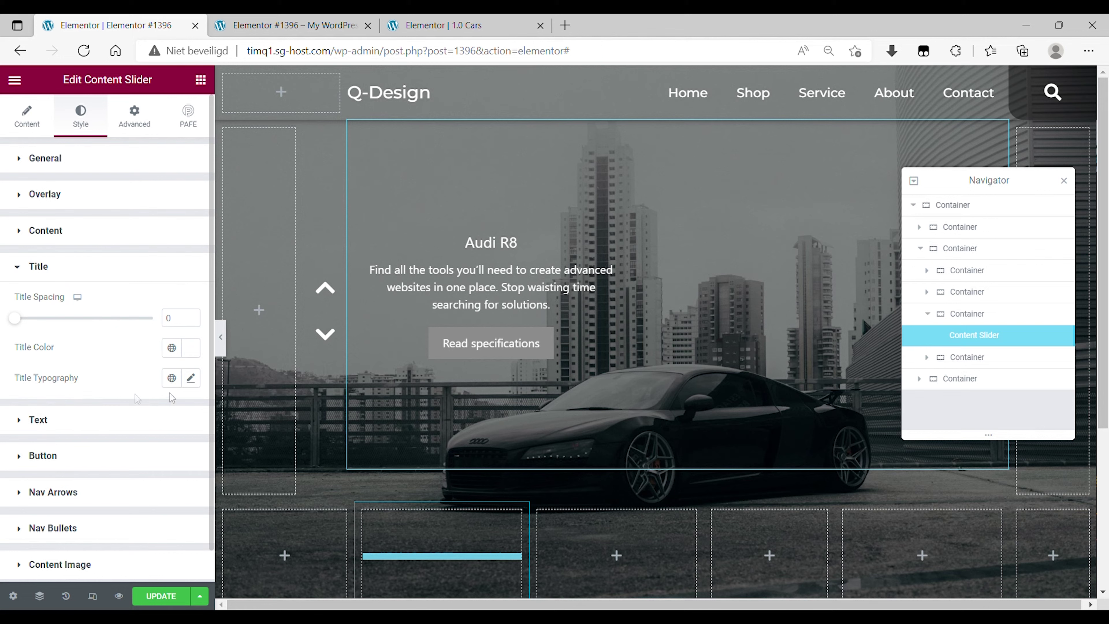
click(200, 383)
click(163, 445)
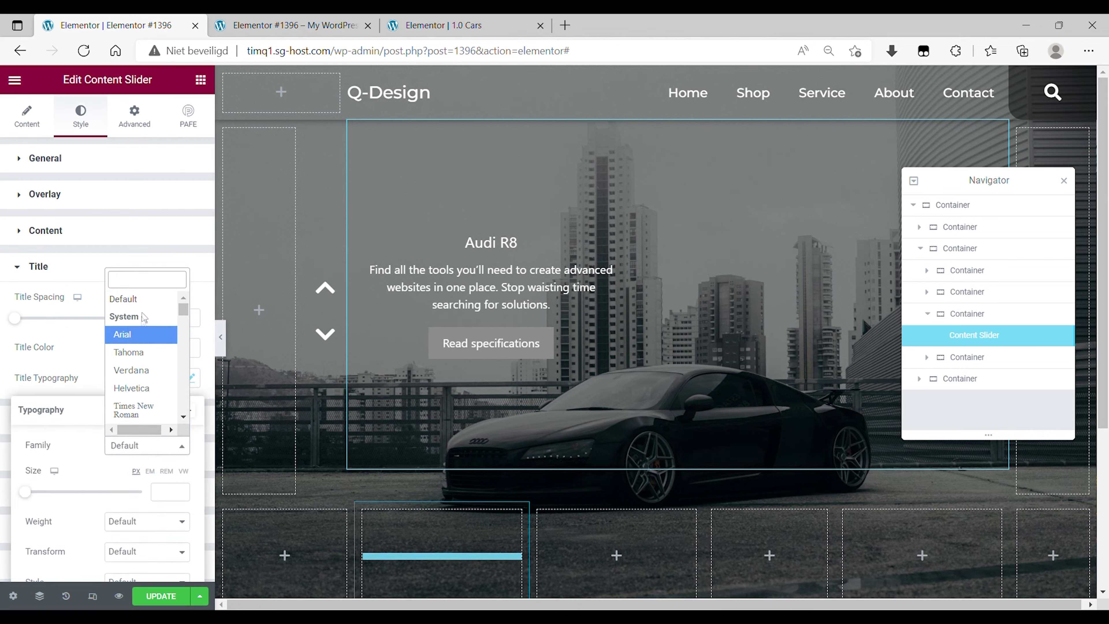
text(mont)
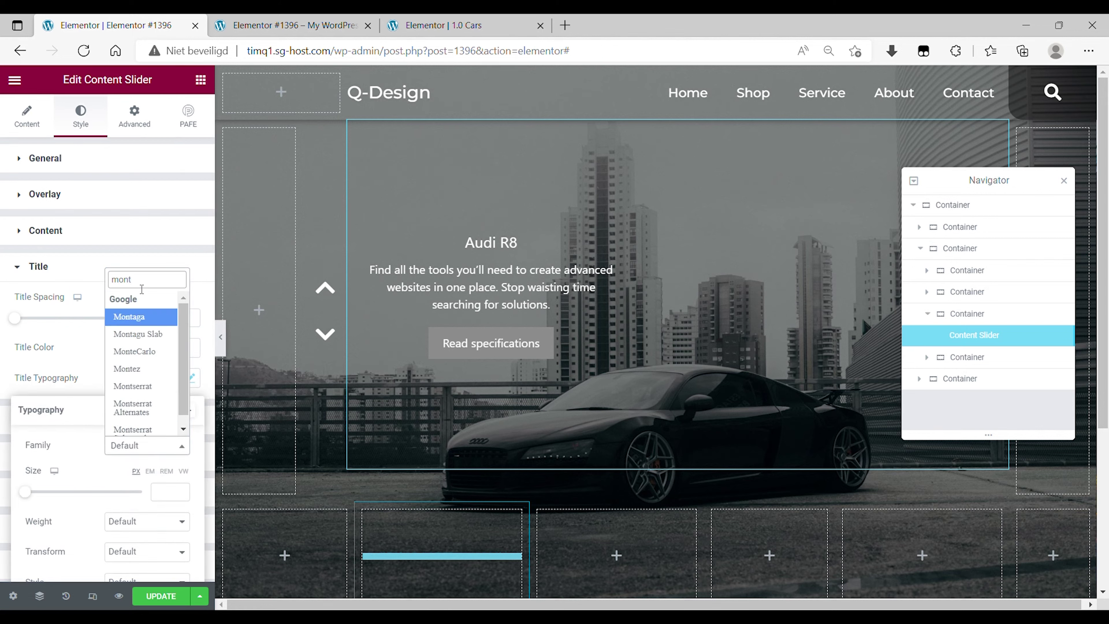
text(s)
key(Return)
click(149, 471)
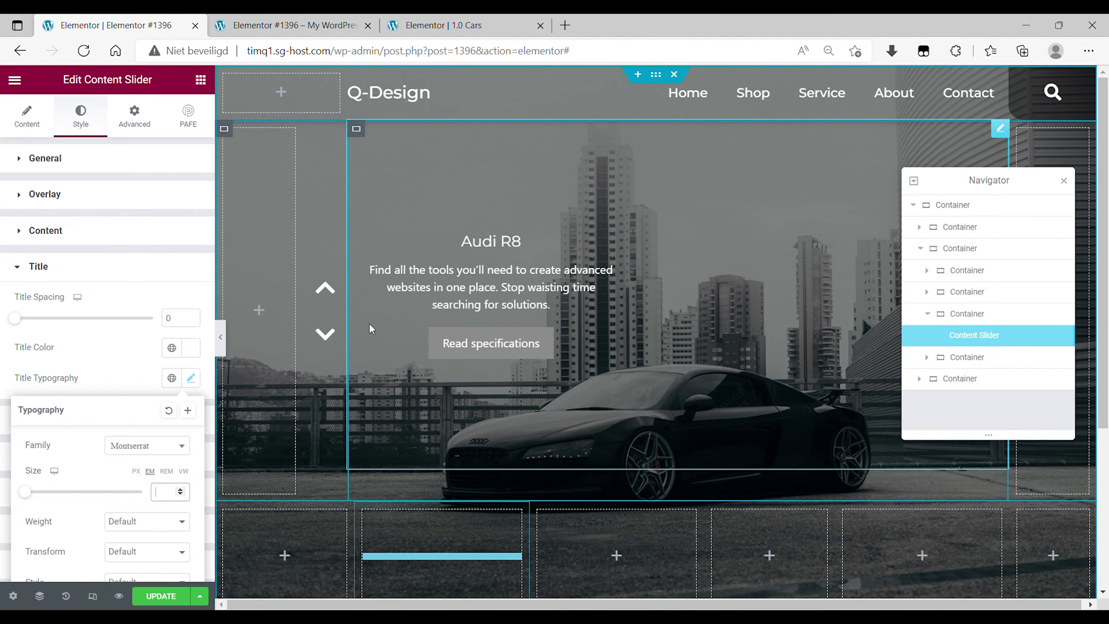
text(3.5)
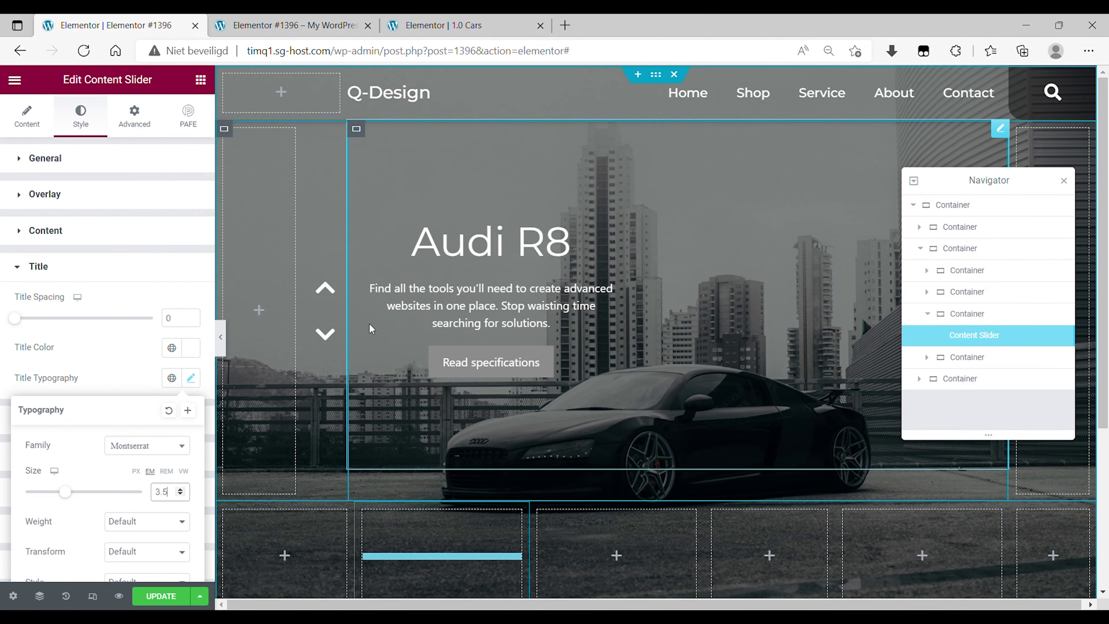
click(137, 448)
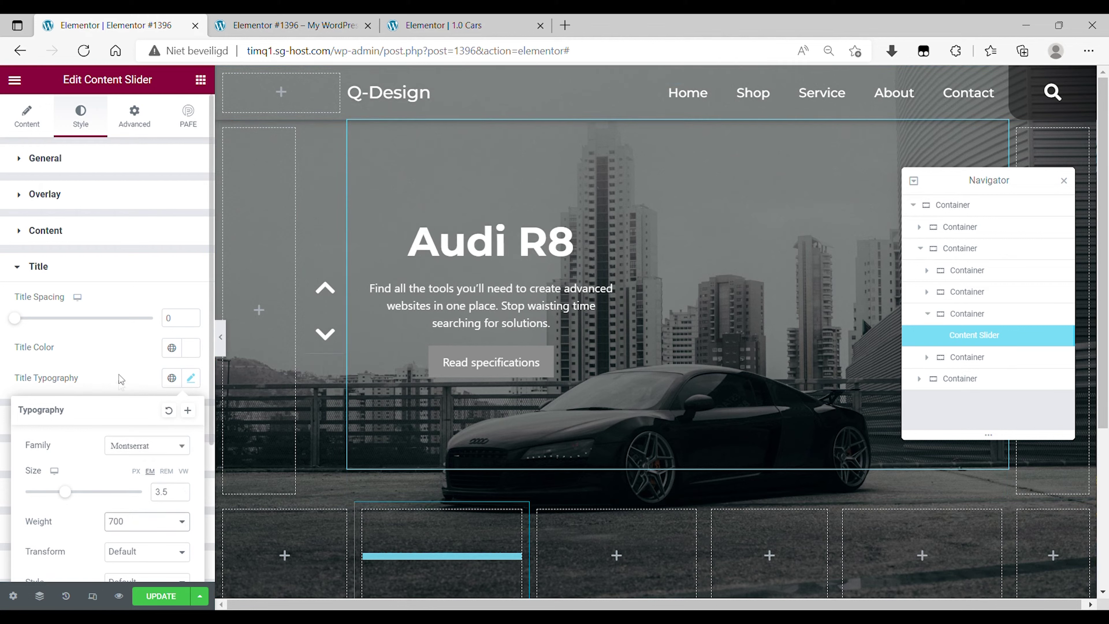
click(126, 370)
- Set the slider's text typography to Montserrat, size 1 em, weight 500
click(124, 419)
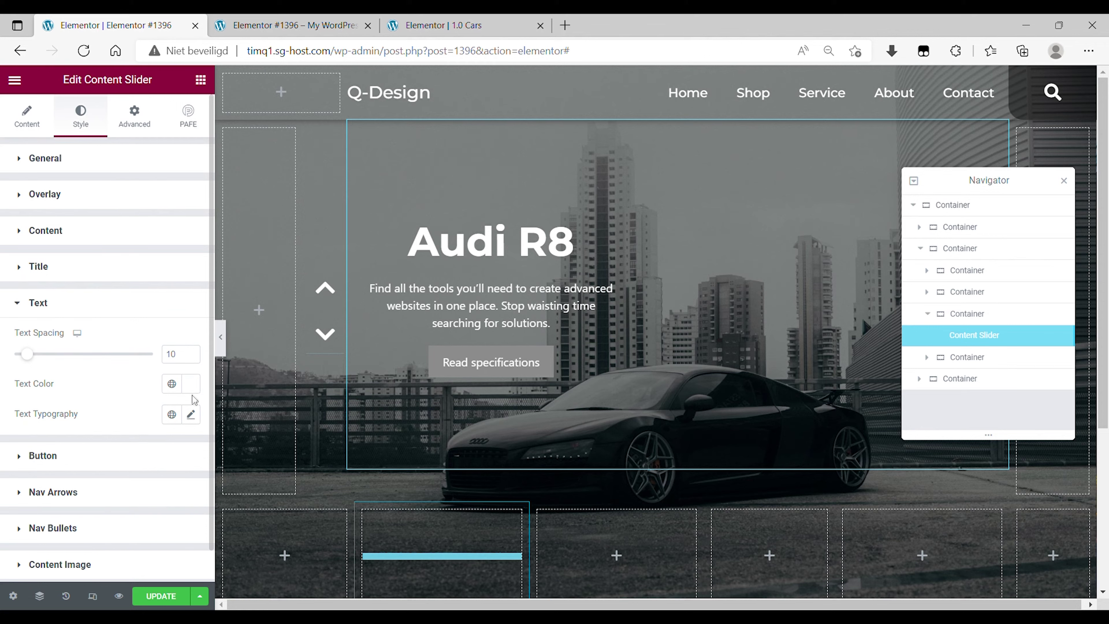
click(191, 384)
click(136, 416)
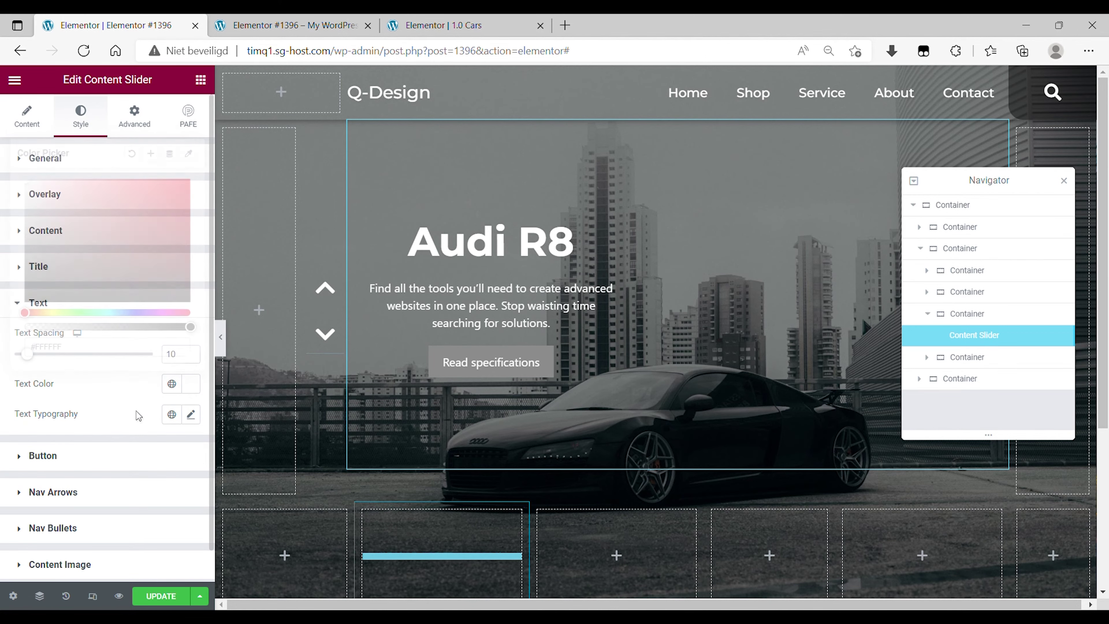
click(191, 415)
click(170, 481)
text(montse)
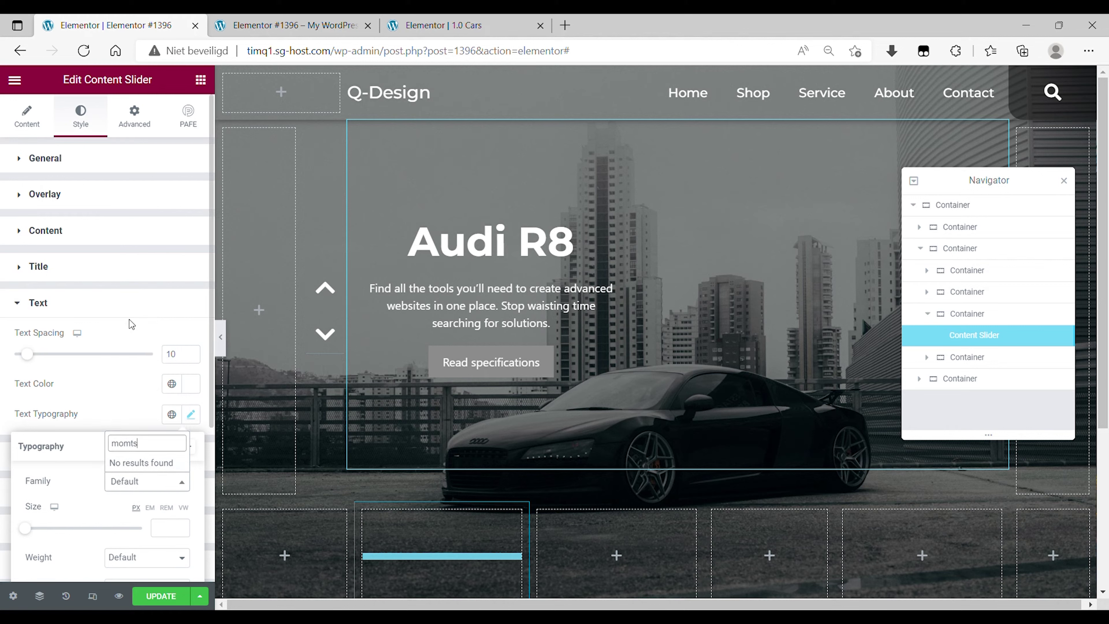
click(116, 411)
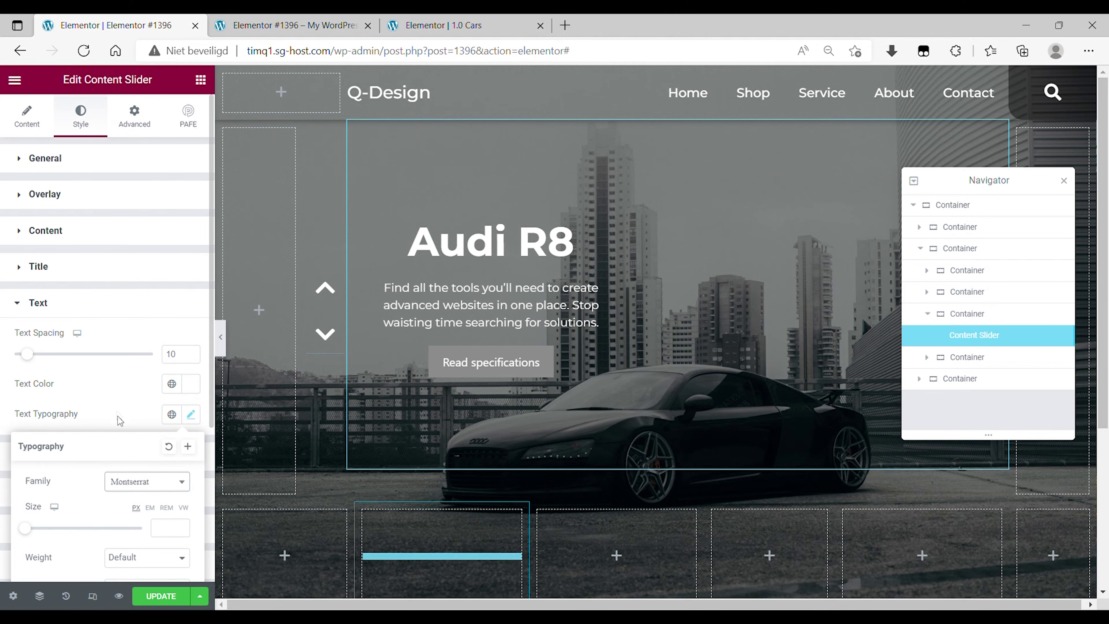
click(163, 527)
text(1)
scroll(101, 433, down, 2)
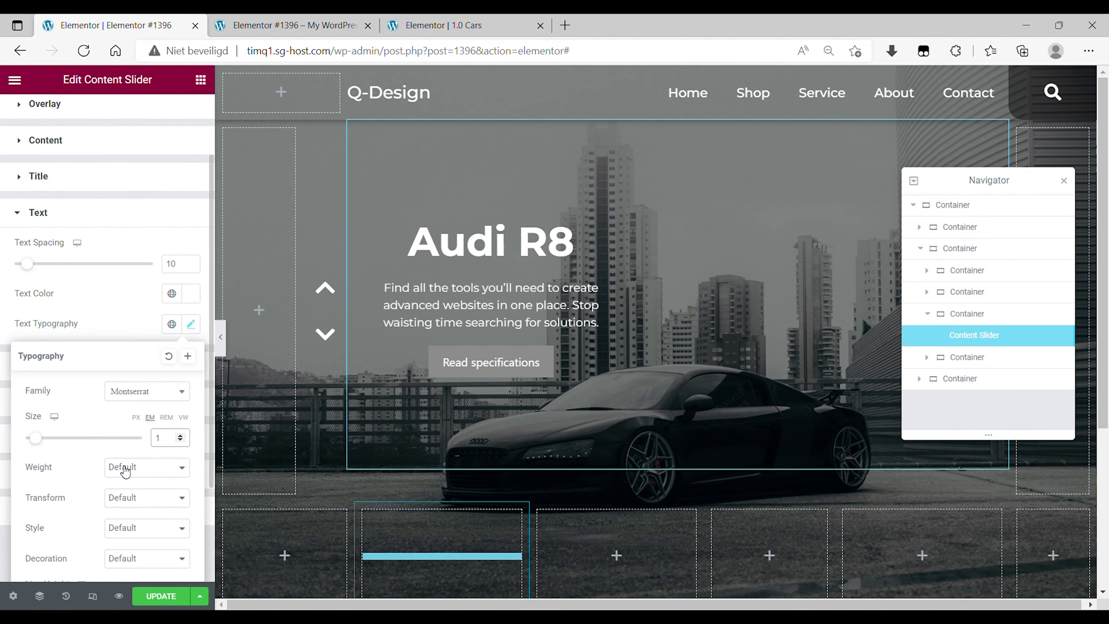
click(134, 373)
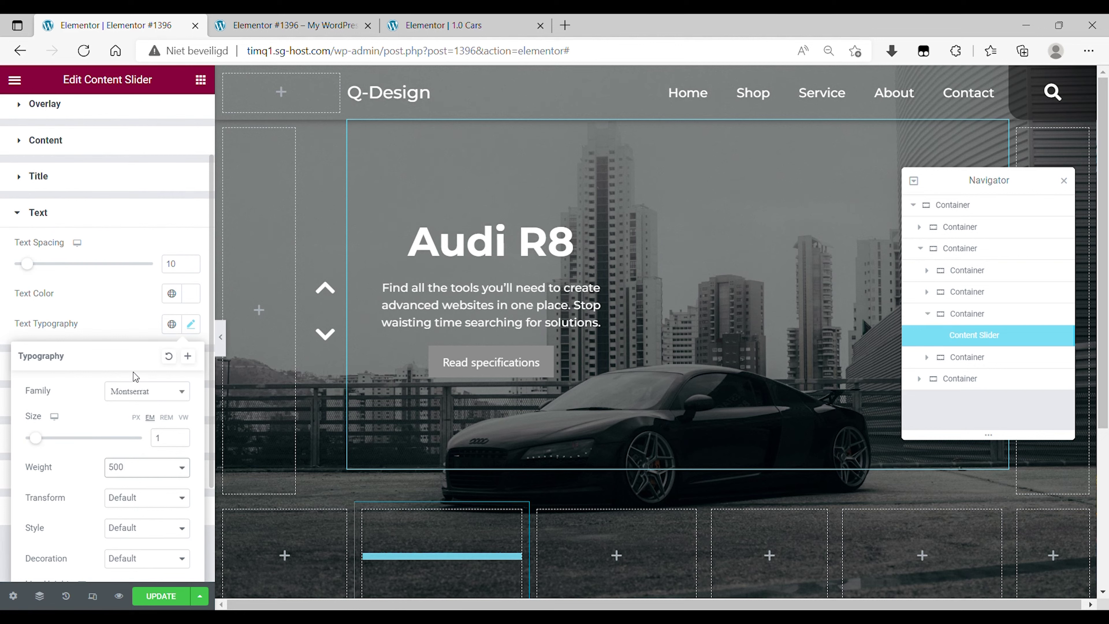
click(120, 326)
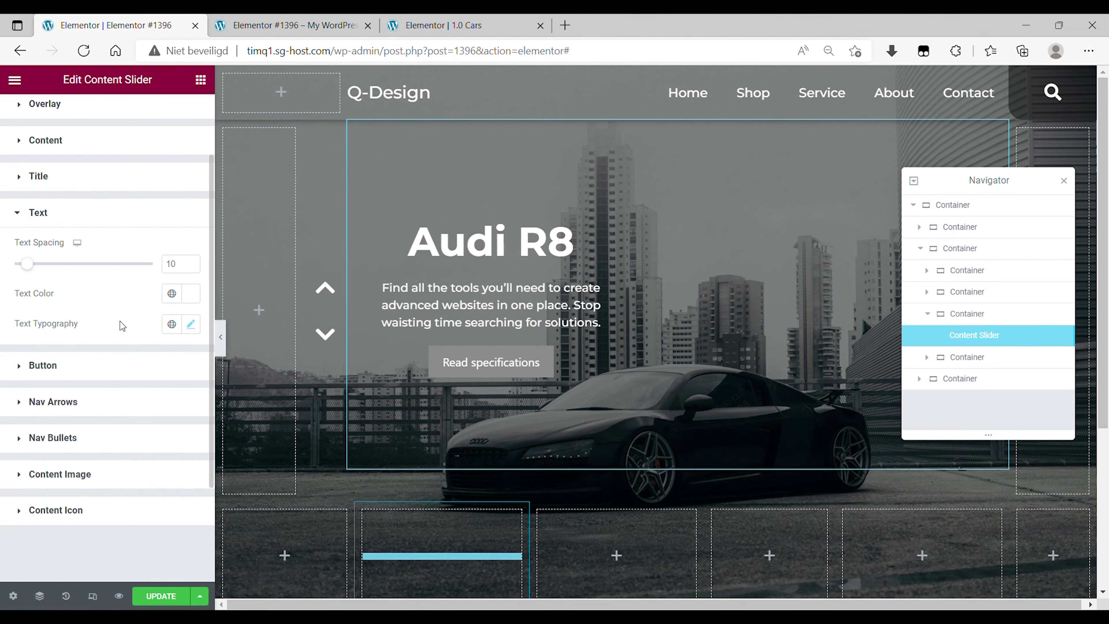
- Set the slider's Button Align to Left and make the button background color fully transparent (#8C8C8C00)
click(102, 369)
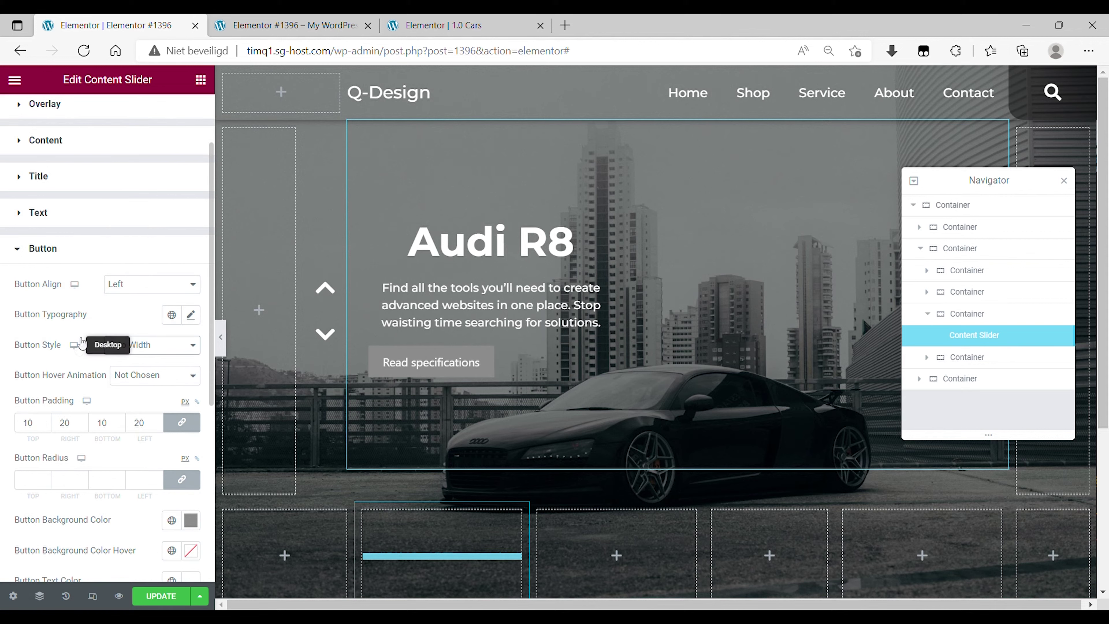
scroll(97, 372, down, 2)
click(186, 430)
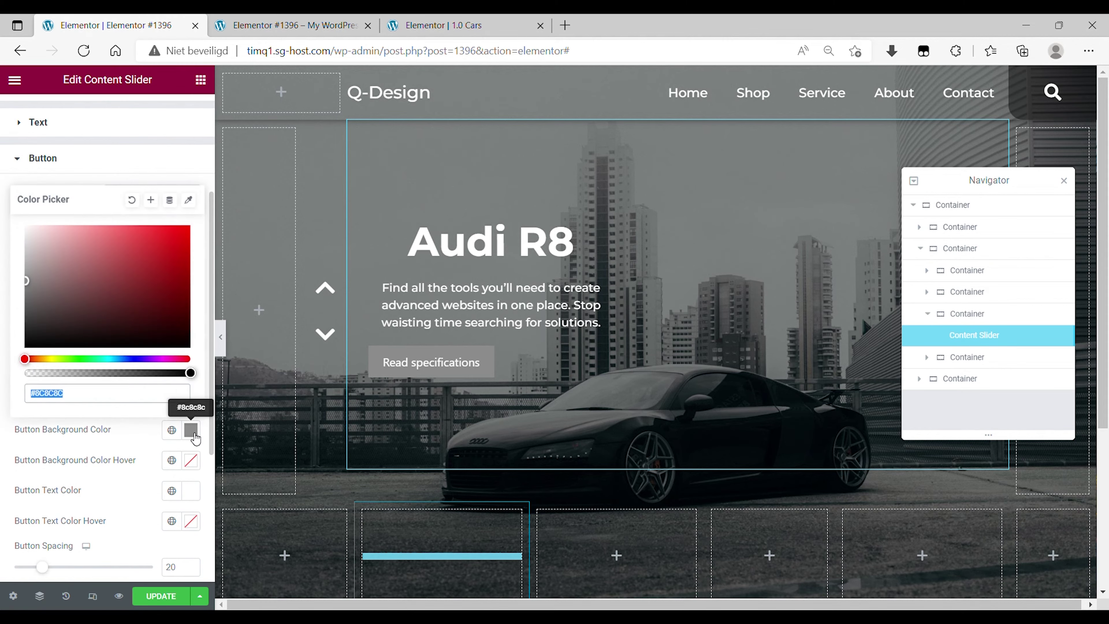
drag(137, 374, 2, 368)
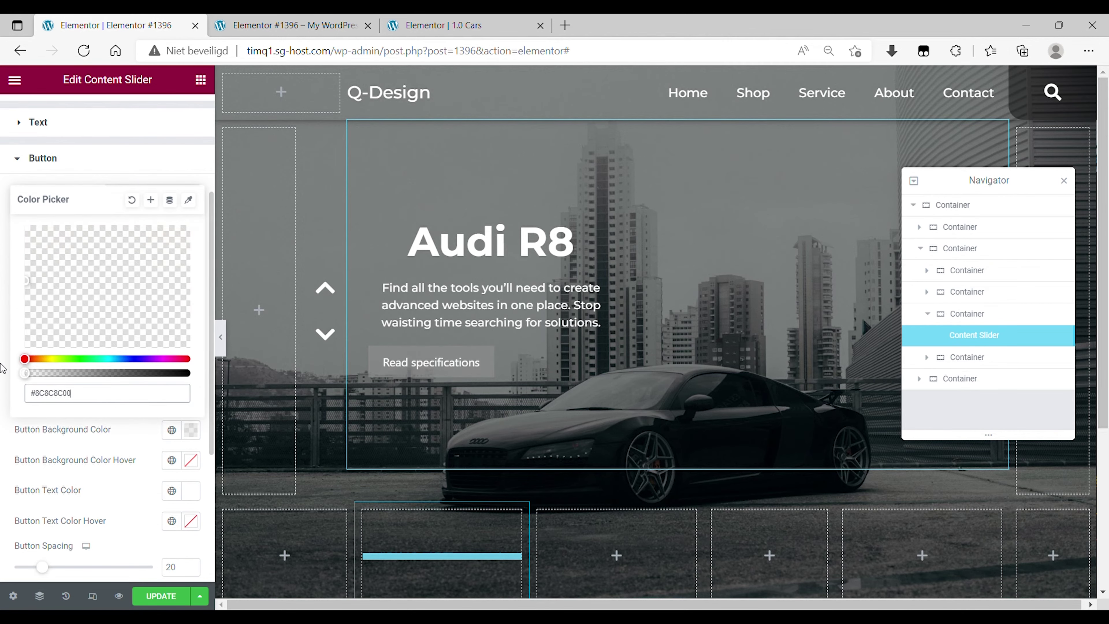
click(116, 447)
- Set the slider's Button Radius to 5 px on all sides
click(160, 386)
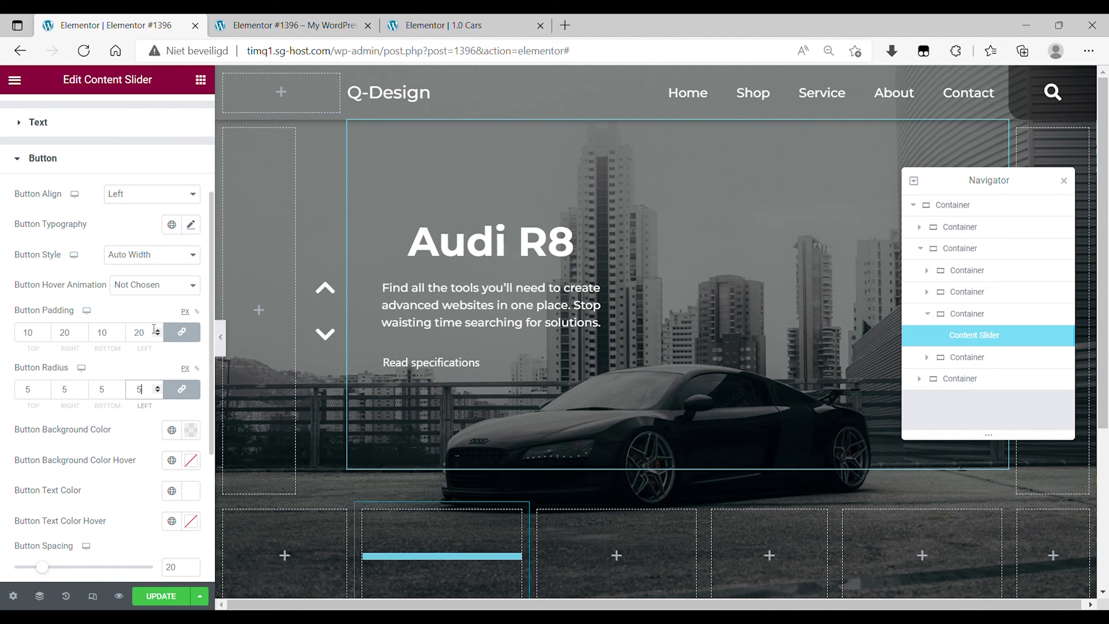
scroll(184, 369, down, 2)
click(190, 370)
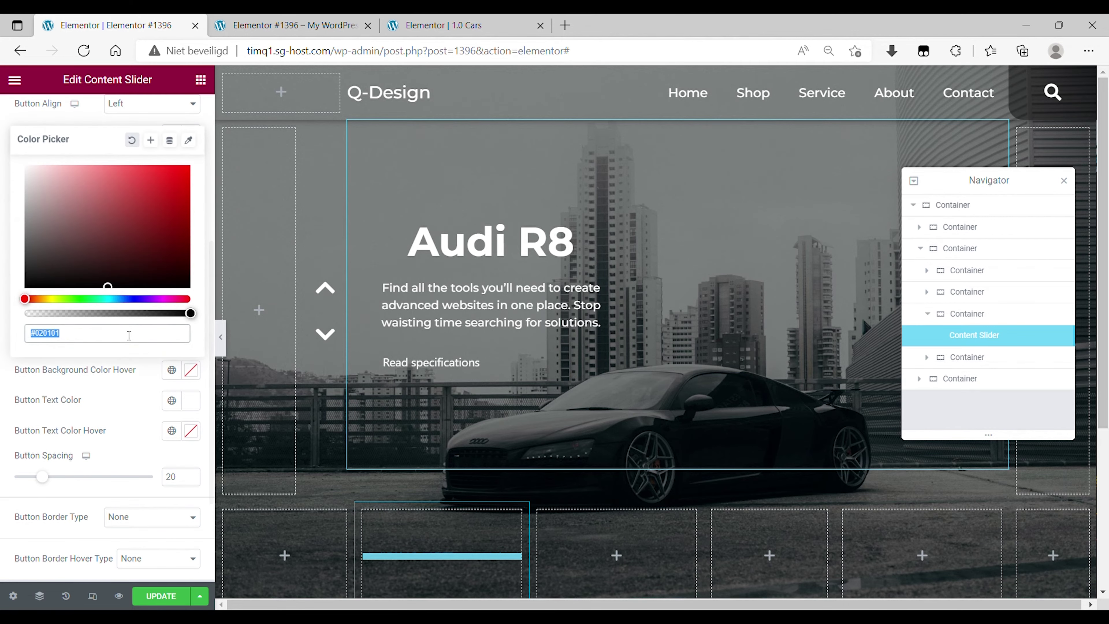
click(125, 356)
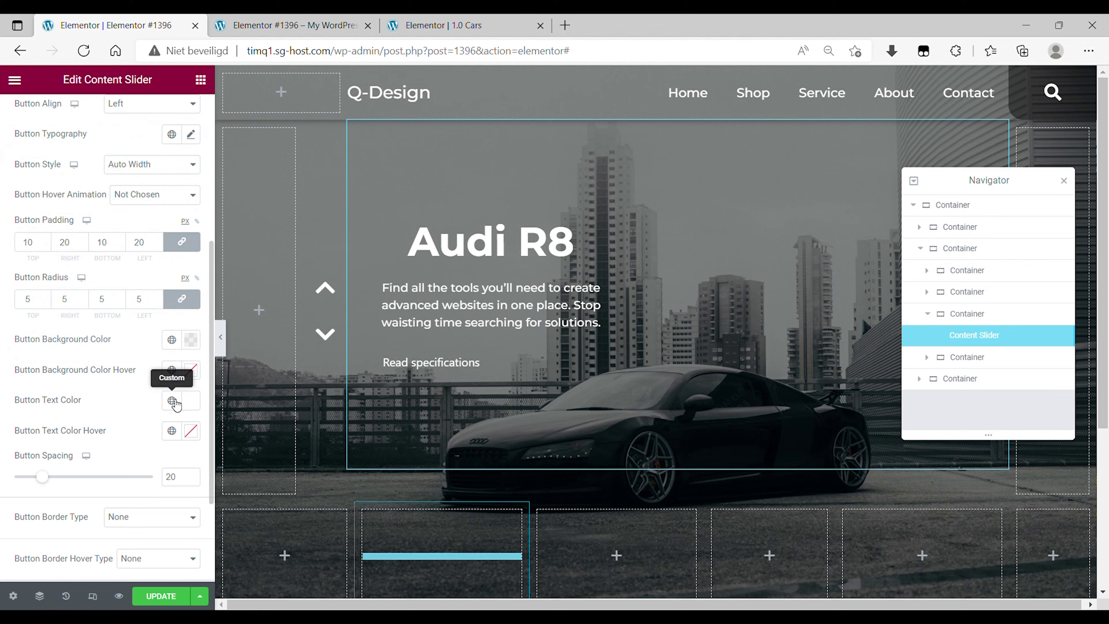
- Set the Button Text Color Hover to semi-transparent white (#FFFFFF87)
click(190, 431)
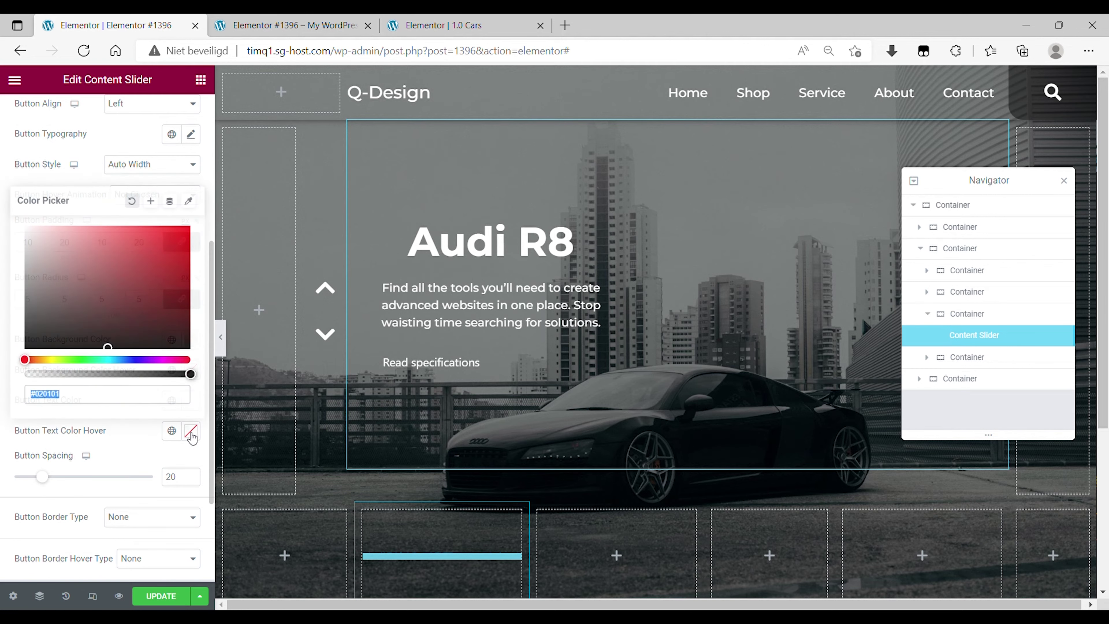
drag(123, 375, 112, 374)
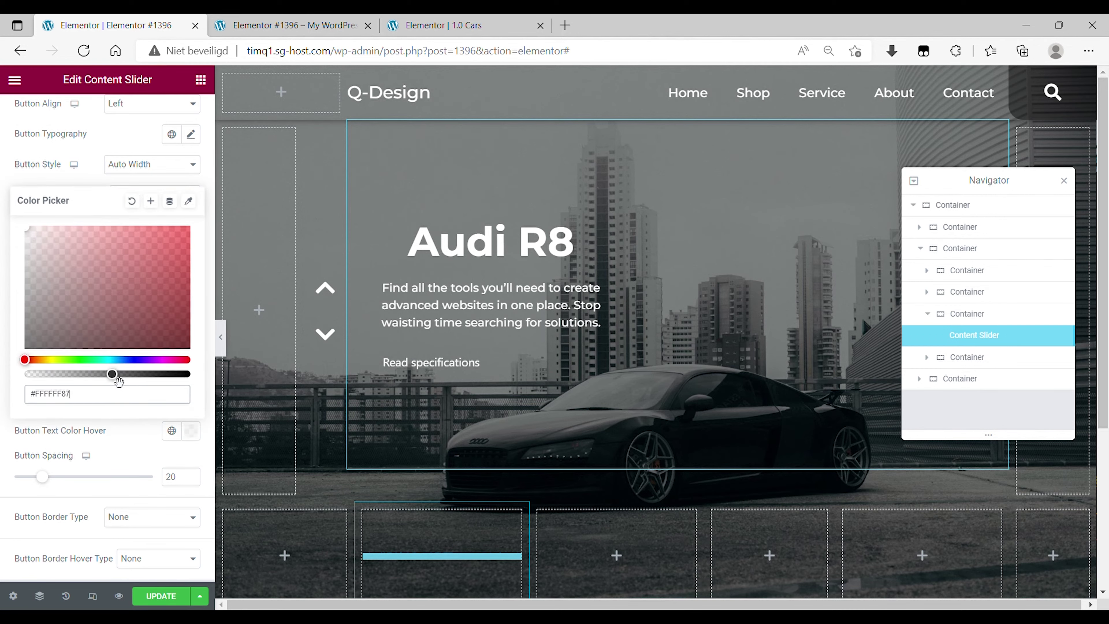
click(99, 431)
- Give the slider button a Solid border with a width of 1 on all sides
scroll(100, 430, down, 2)
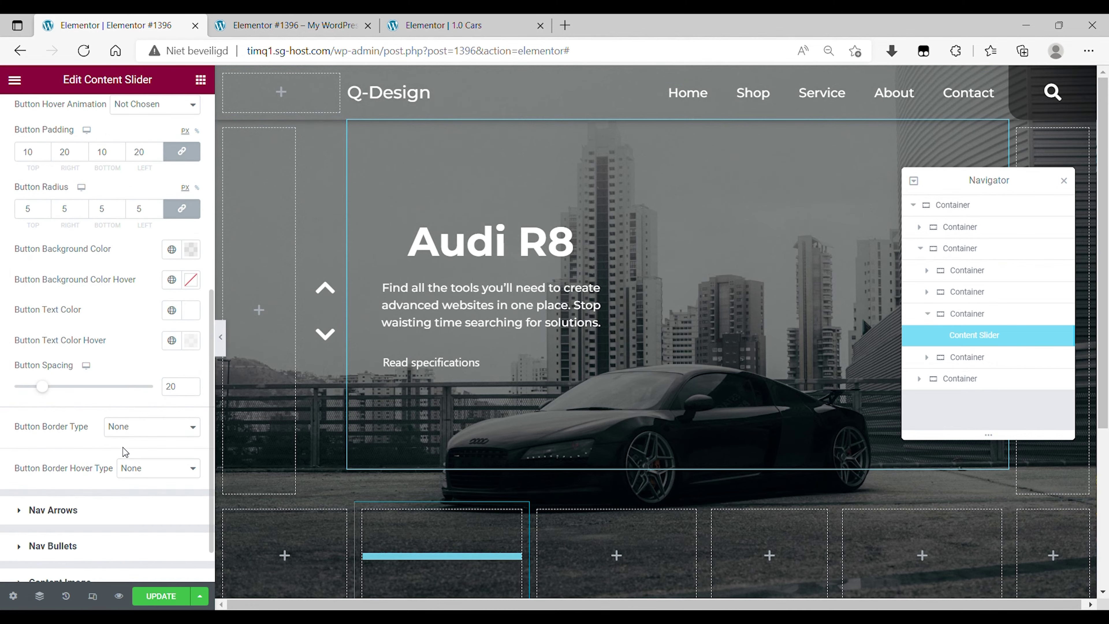
click(138, 459)
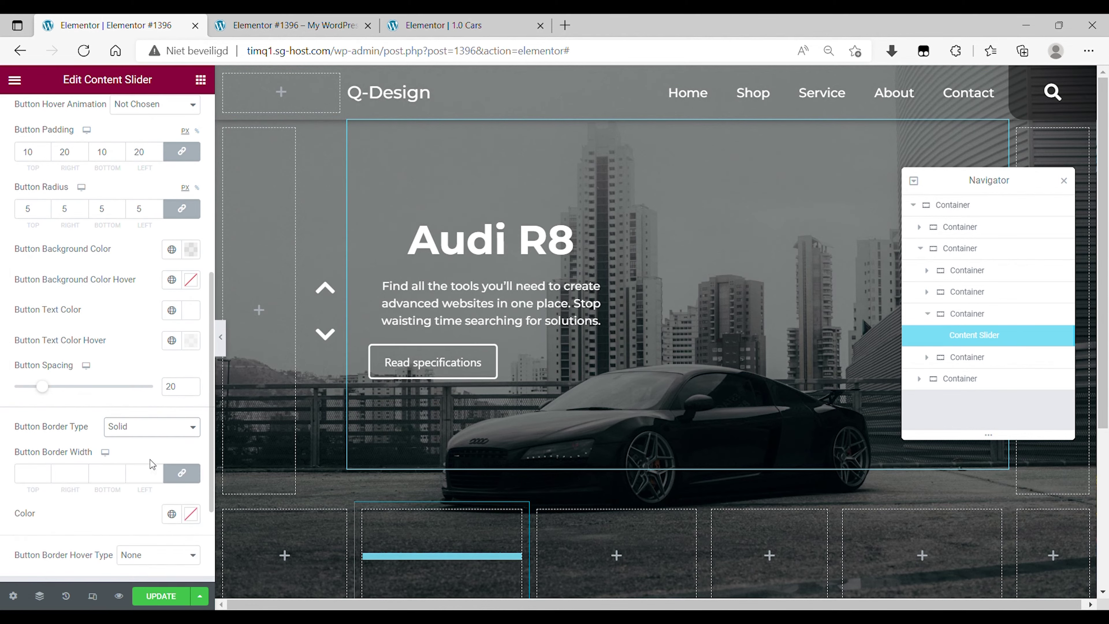
click(158, 470)
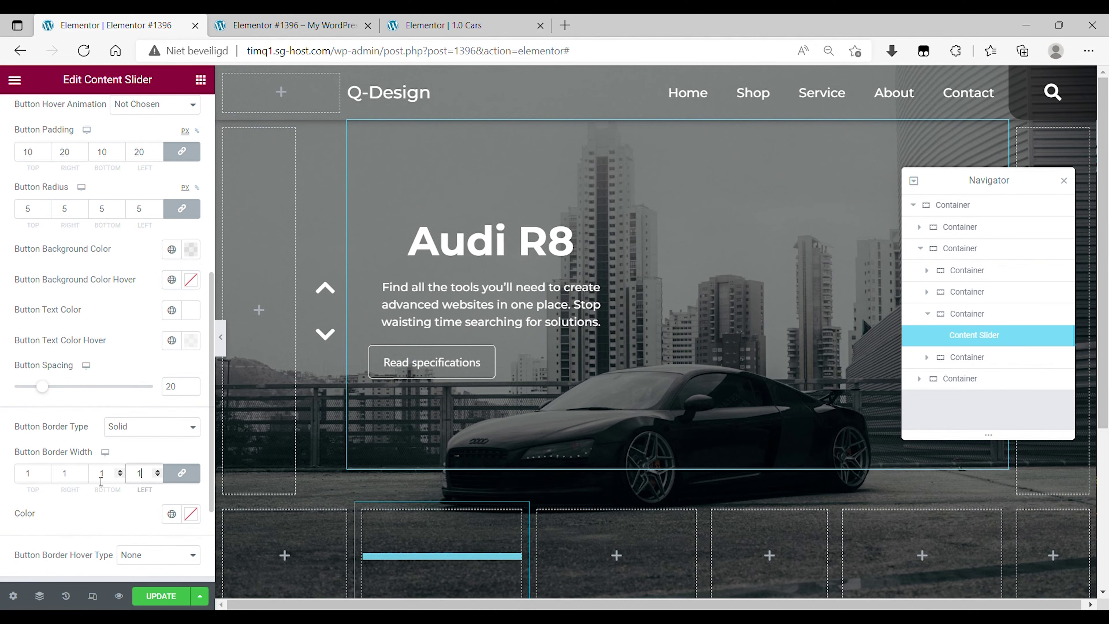
scroll(199, 434, down, 2)
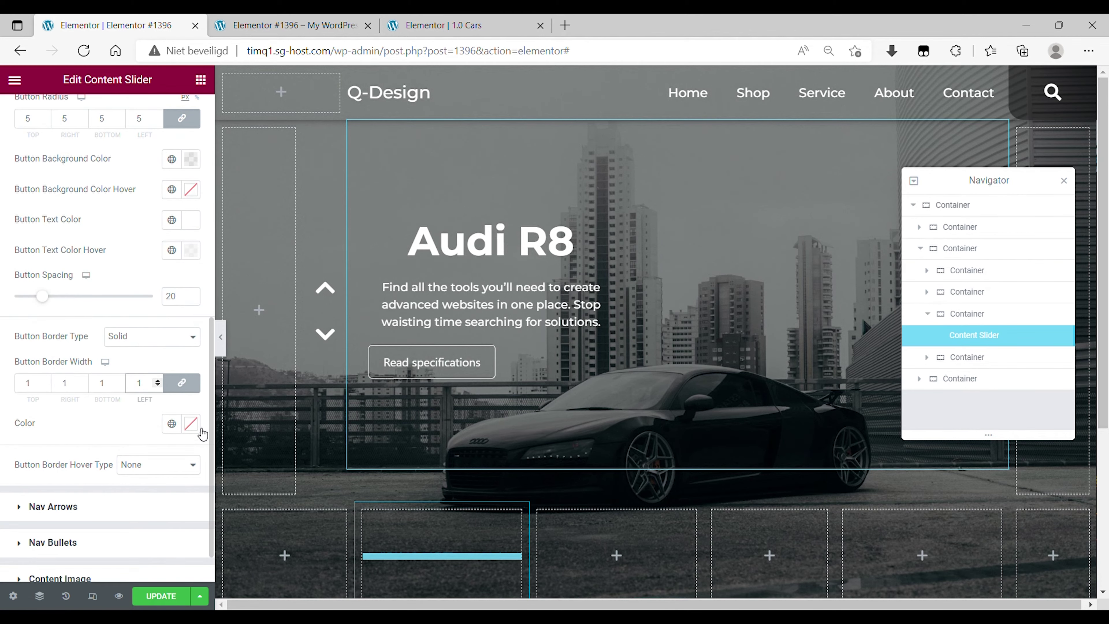
- Set the slider button's border color to white (#FFFFFF)
click(195, 426)
drag(109, 326, 1, 179)
click(133, 426)
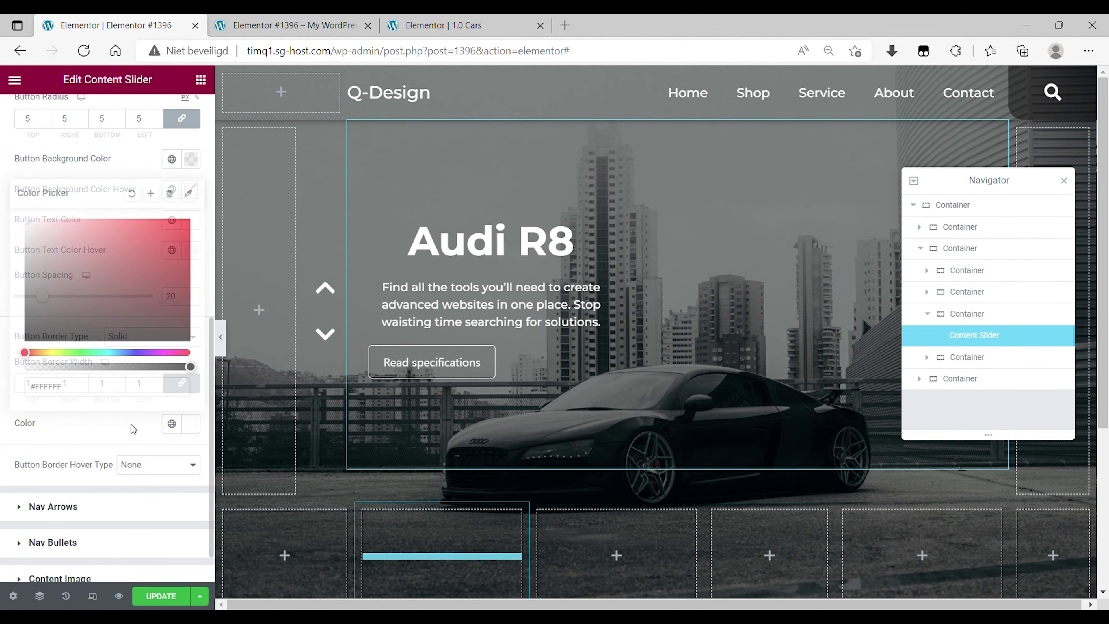
- Give the slider button a Solid hover border with a width of 1 on all sides
click(141, 494)
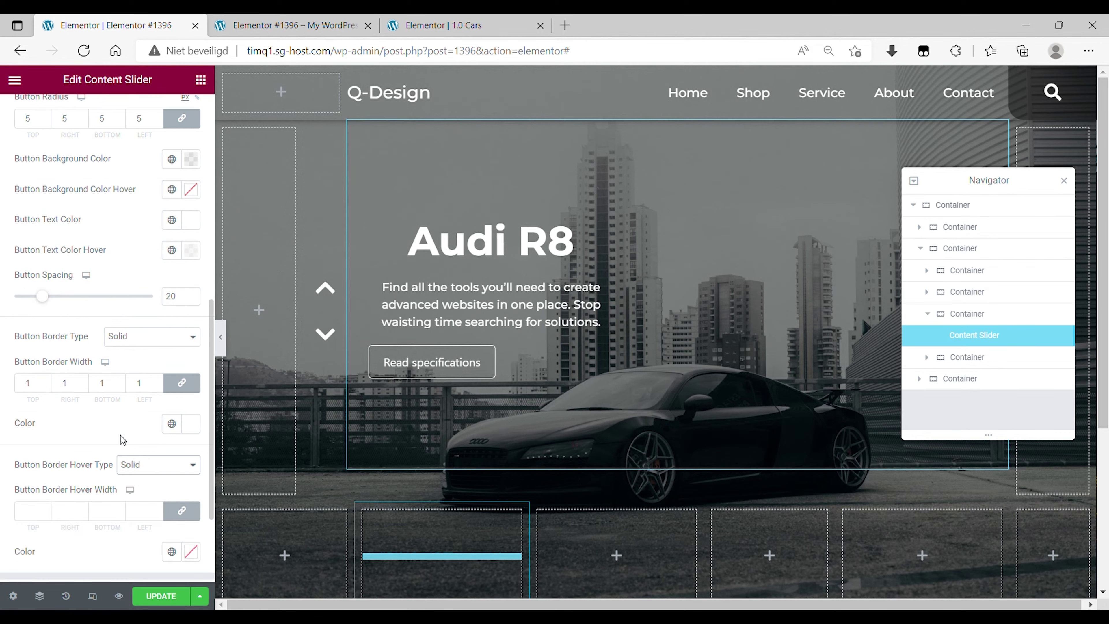
scroll(122, 425, down, 3)
click(158, 373)
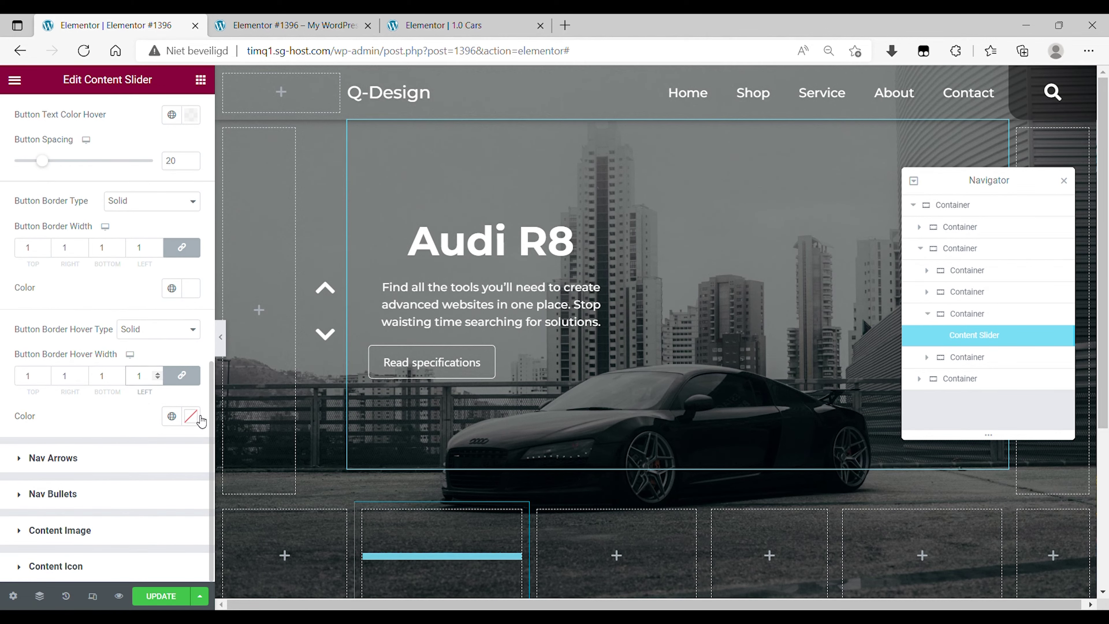
- Set the button's hover border color to the same semi-transparent white as its hover text color (#FFFFFF87)
click(192, 416)
click(99, 170)
click(191, 115)
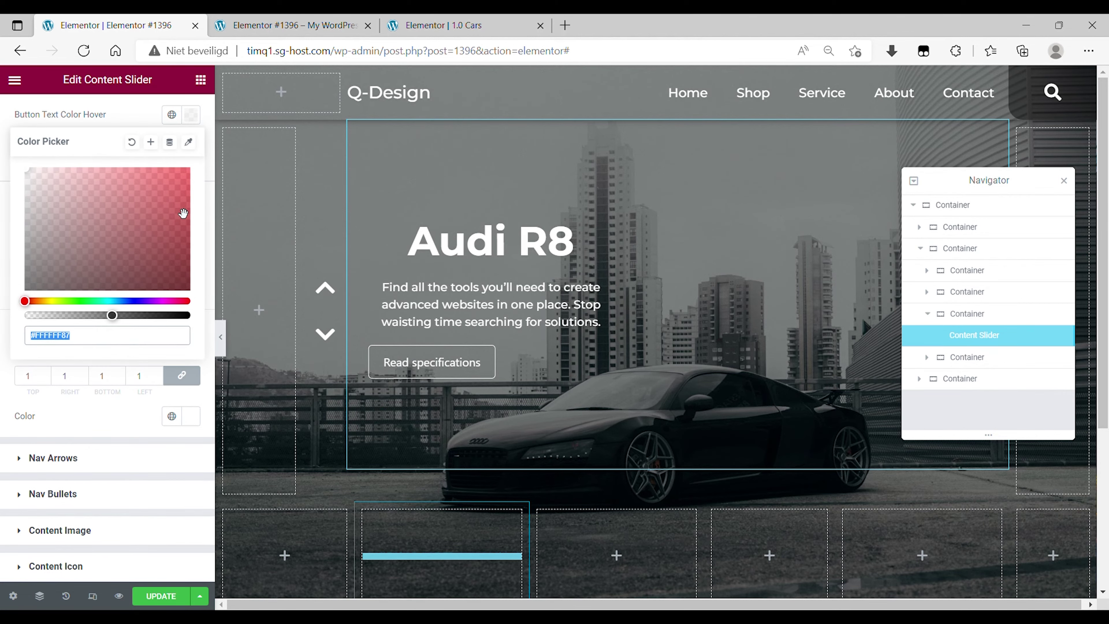
key(ctrl+c)
click(191, 416)
key(ctrl+v)
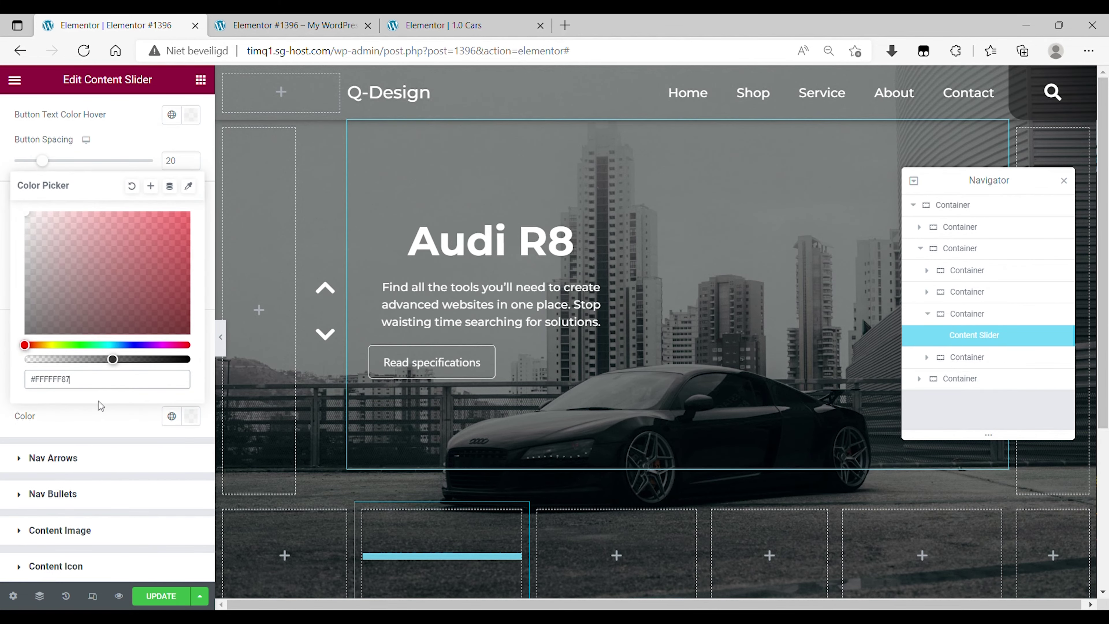
click(99, 406)
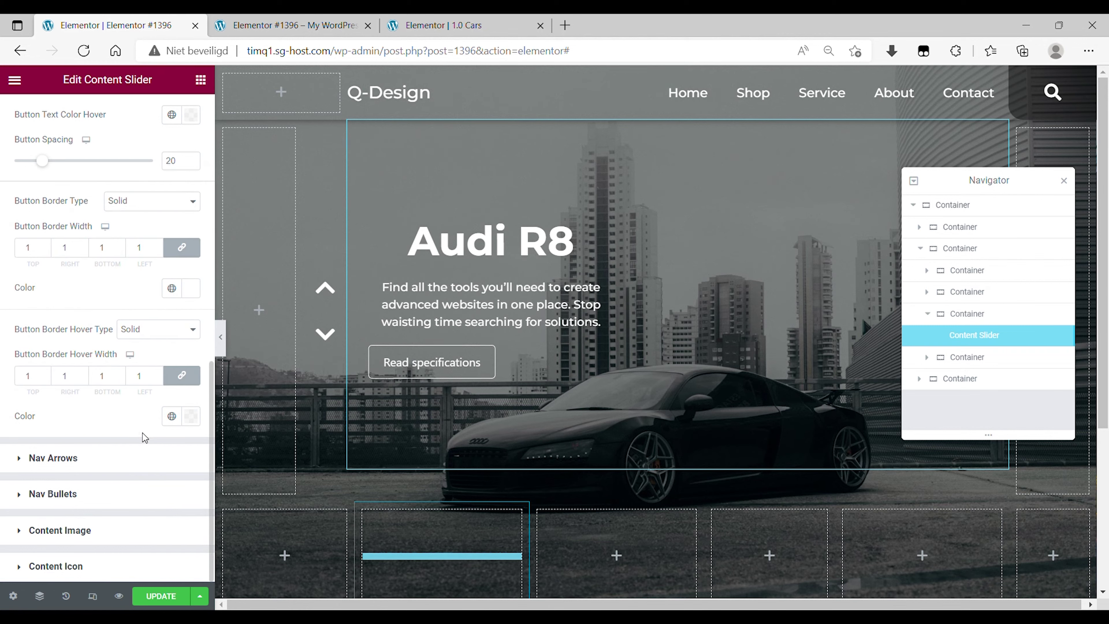
- Set the slider's Content Alignment to Left and save the page
scroll(26, 395, up, 10)
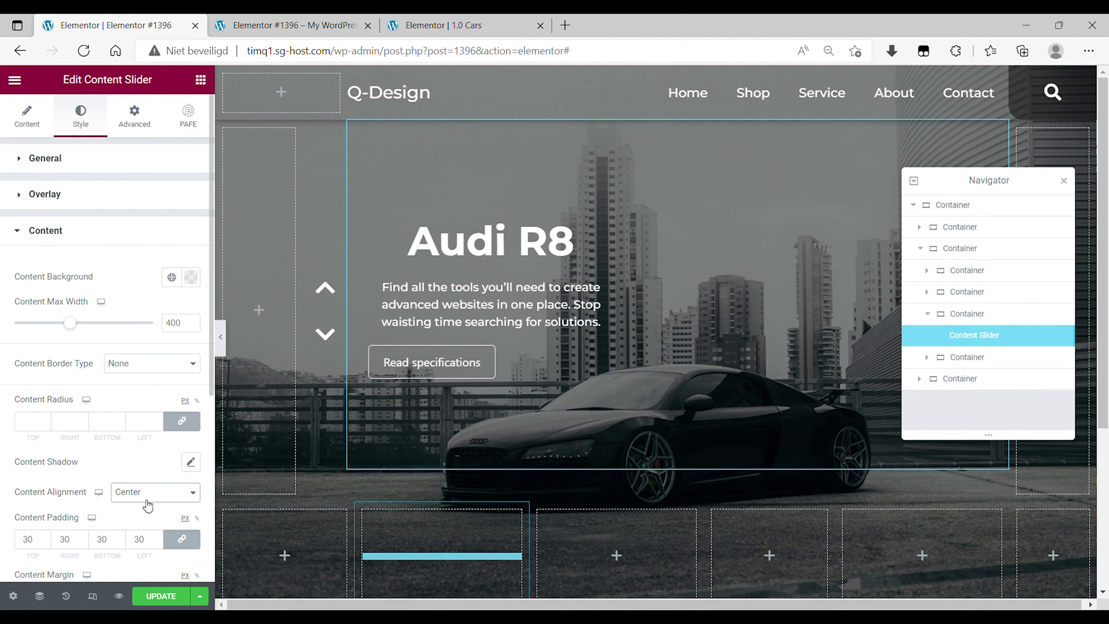
click(145, 520)
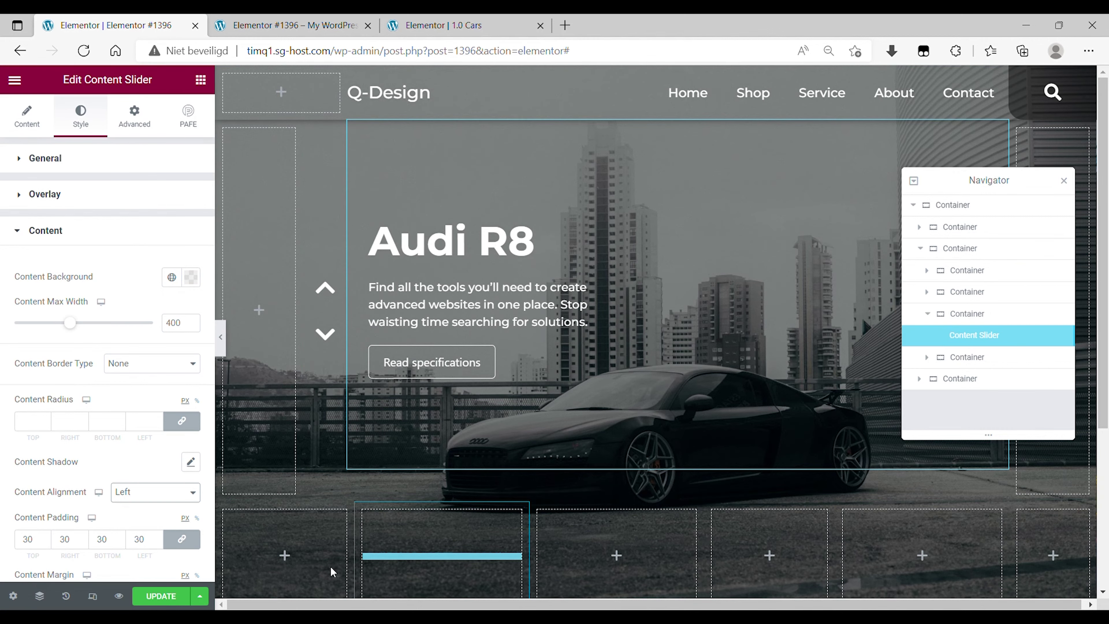
key(ctrl+s)
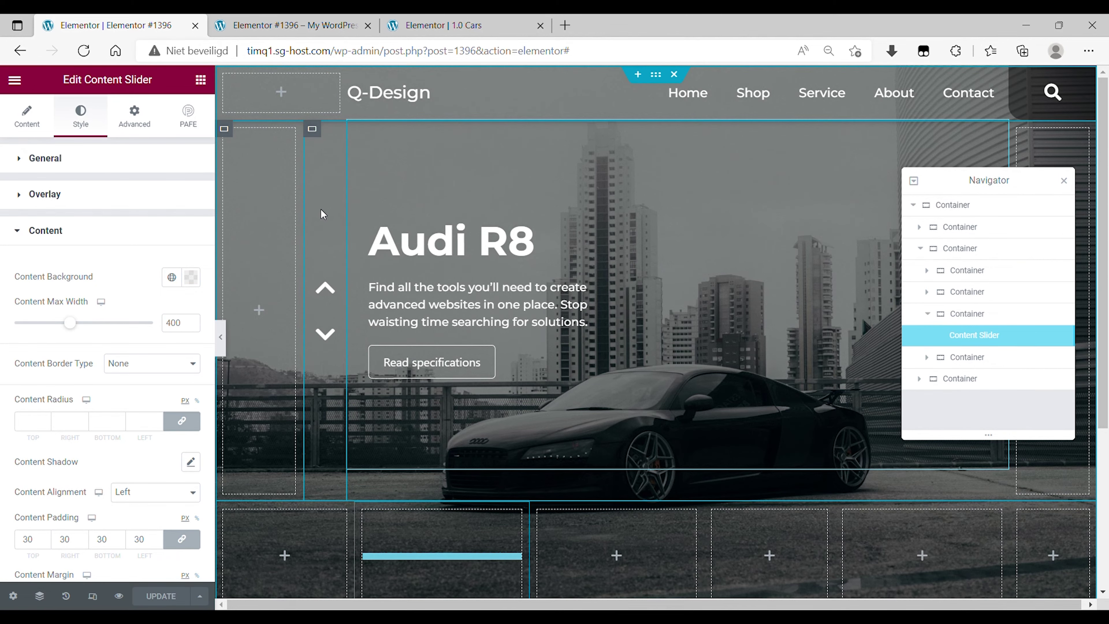
- Check the slider's left-aligned text and button in the page preview by advancing through the car slides
click(288, 26)
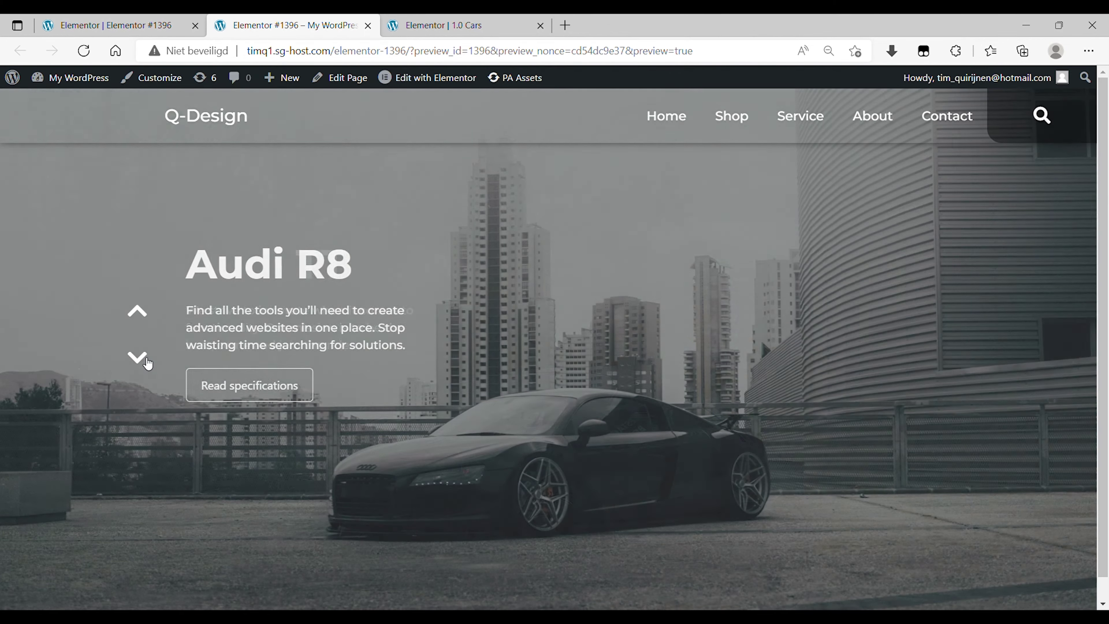
click(146, 360)
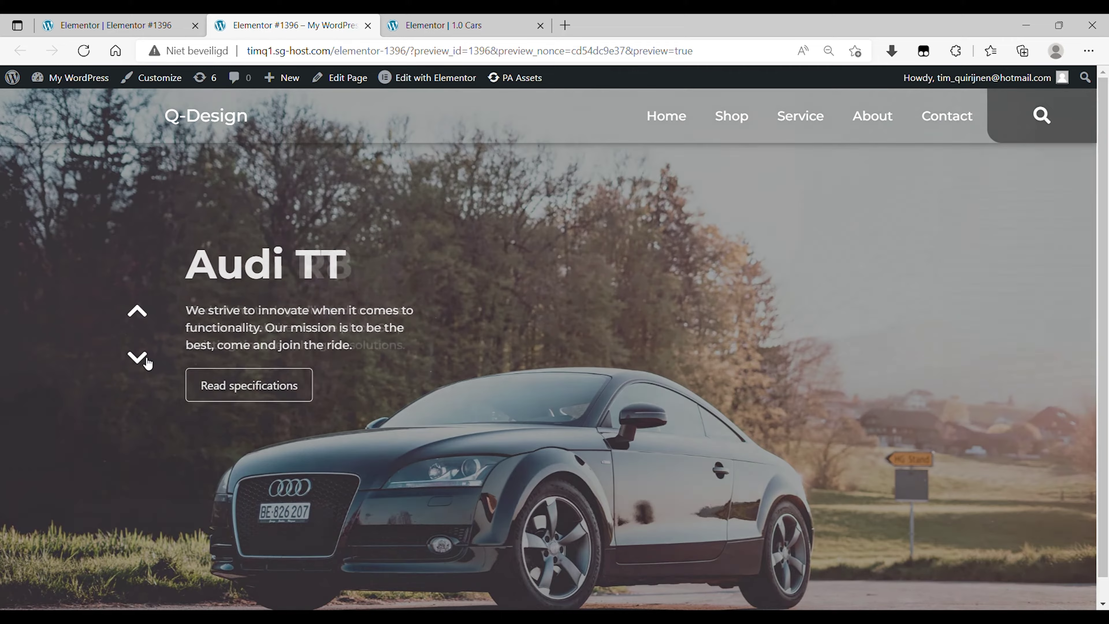
click(146, 360)
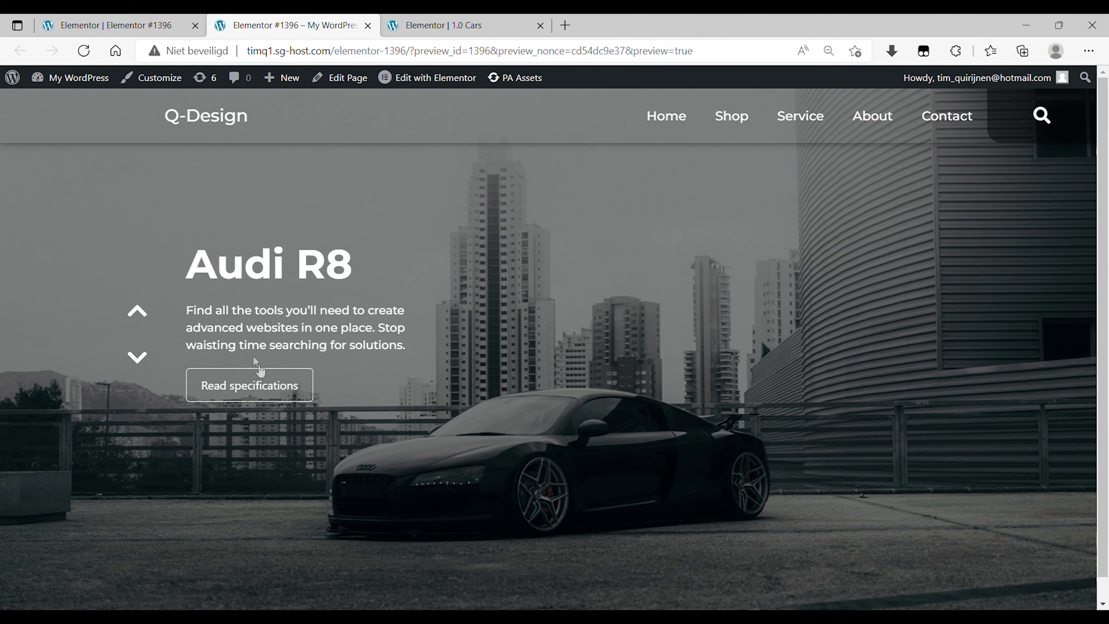
- Set the Content Slider's Animate Content option to fade-in-top back in the editor and save the page
click(109, 25)
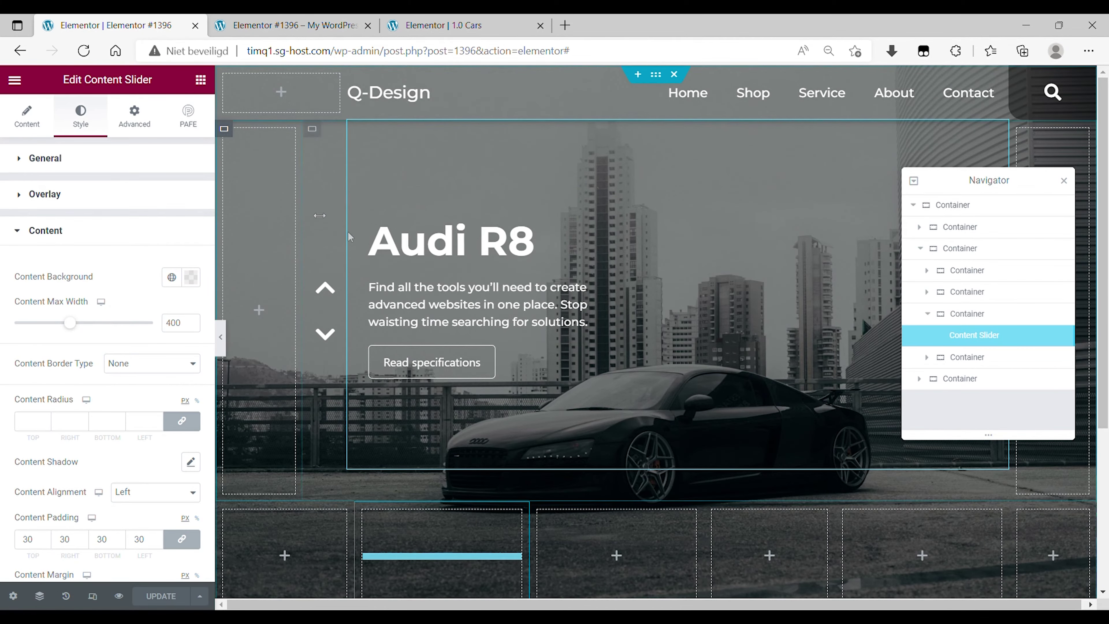
scroll(63, 351, down, 7)
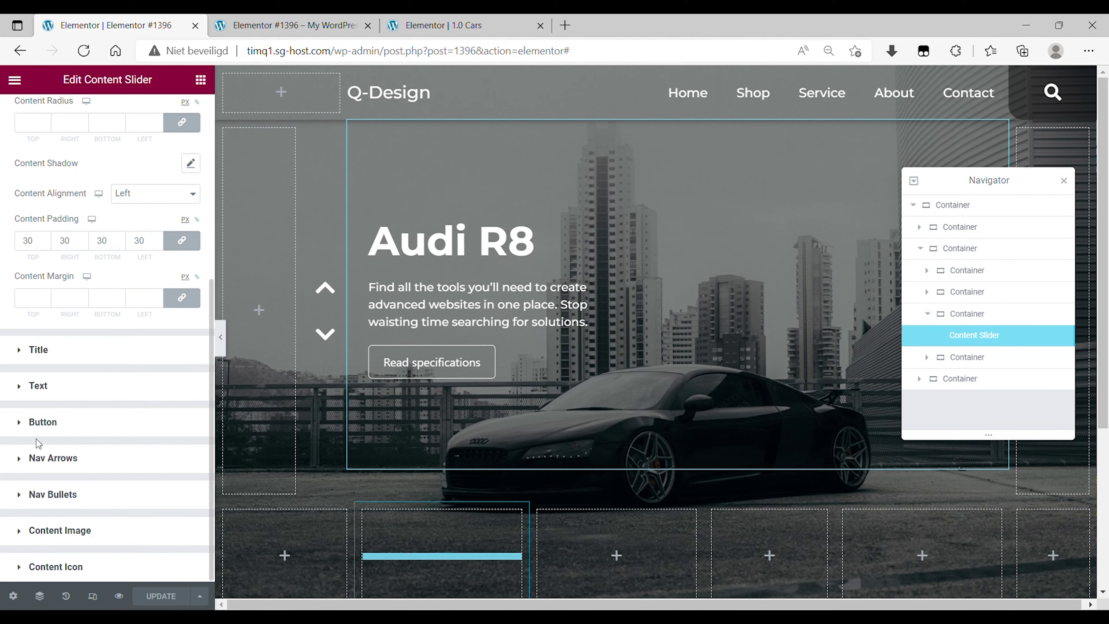
scroll(38, 443, up, 8)
click(25, 115)
scroll(65, 430, down, 5)
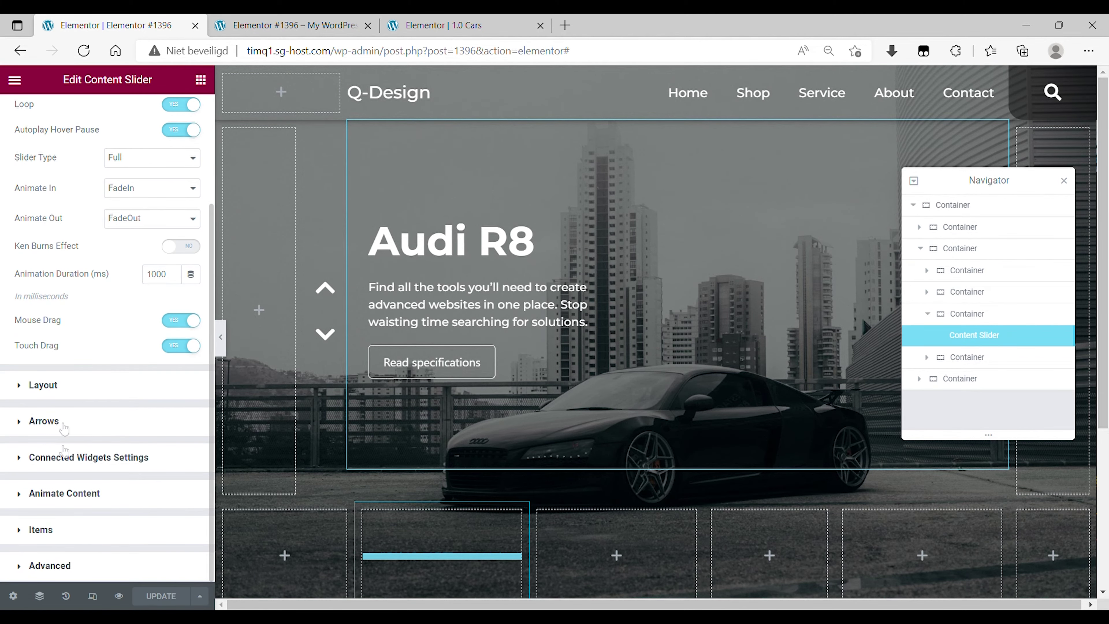
click(57, 492)
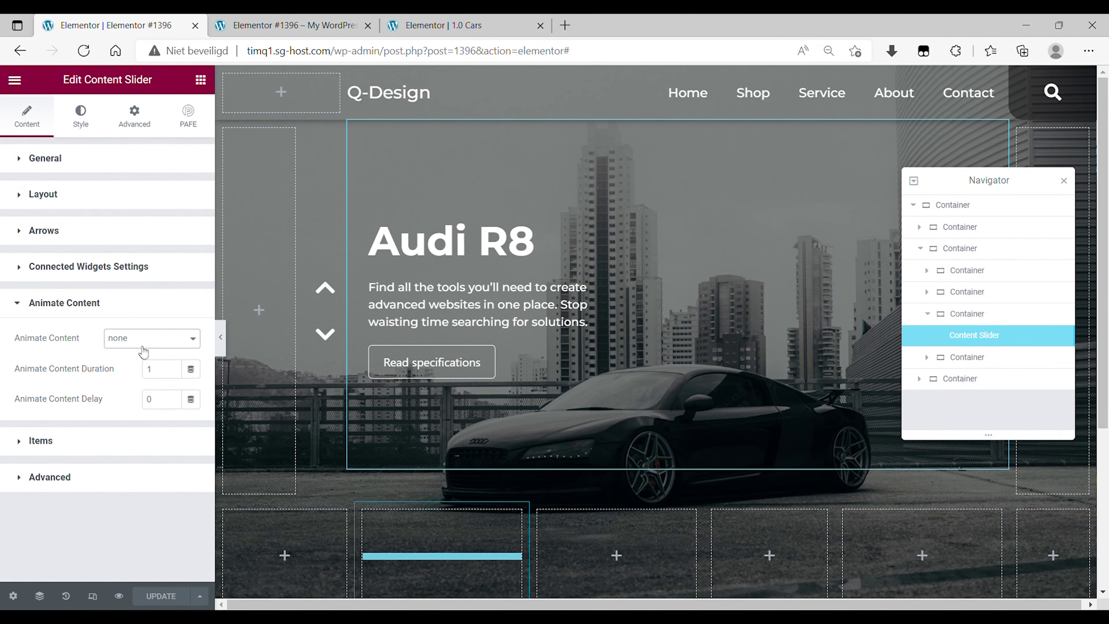
click(163, 406)
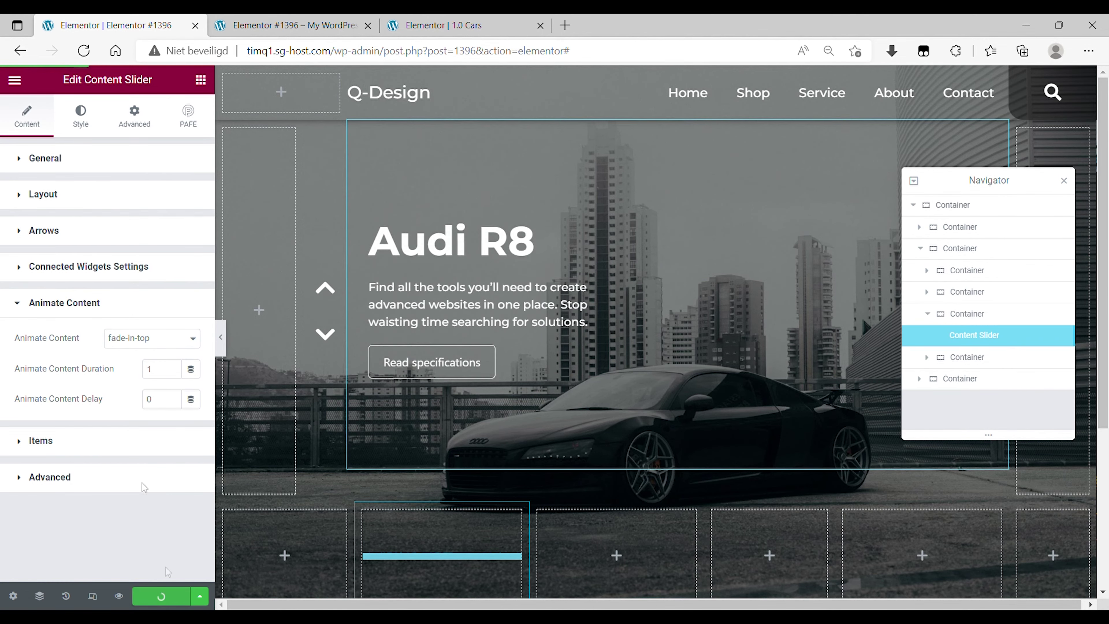
- Reload the page preview and advance through the car slides to check the content animation
click(252, 20)
key(F5)
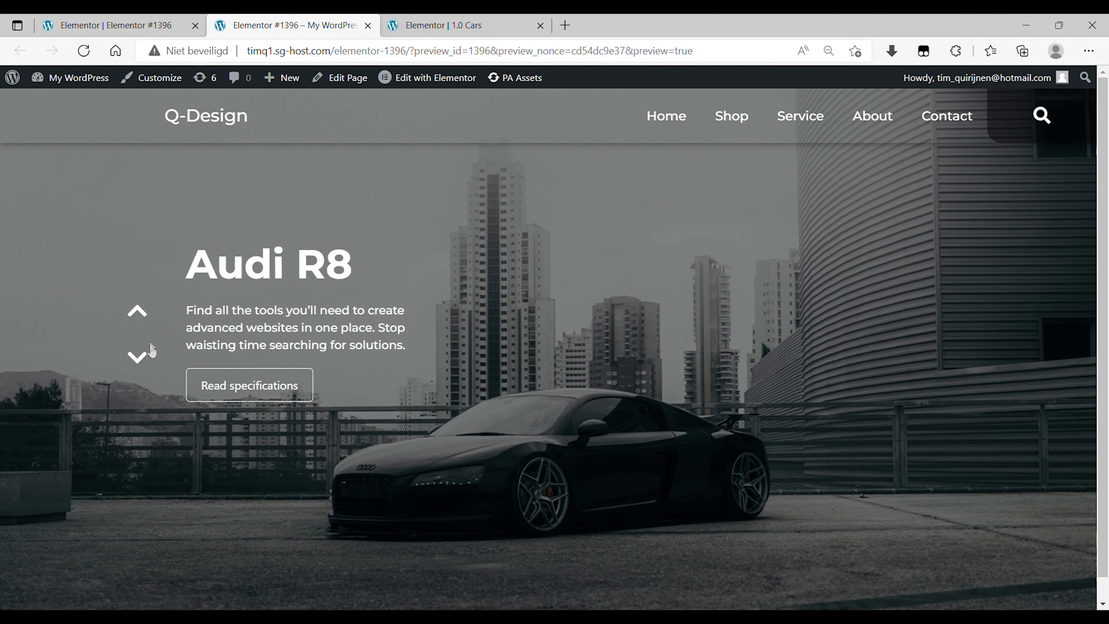
click(150, 355)
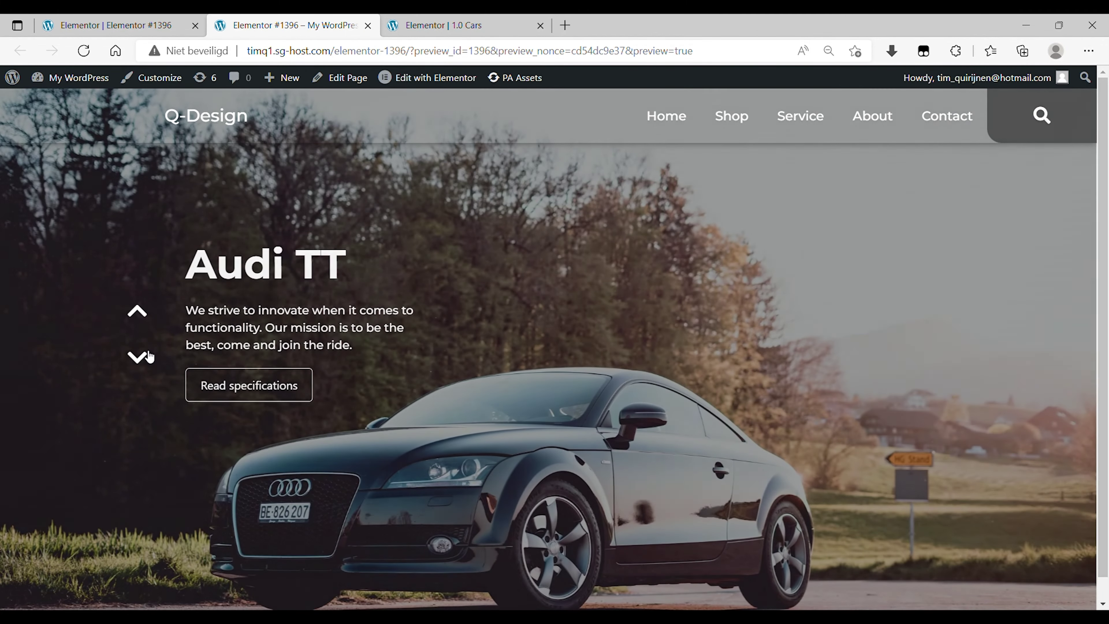
click(148, 358)
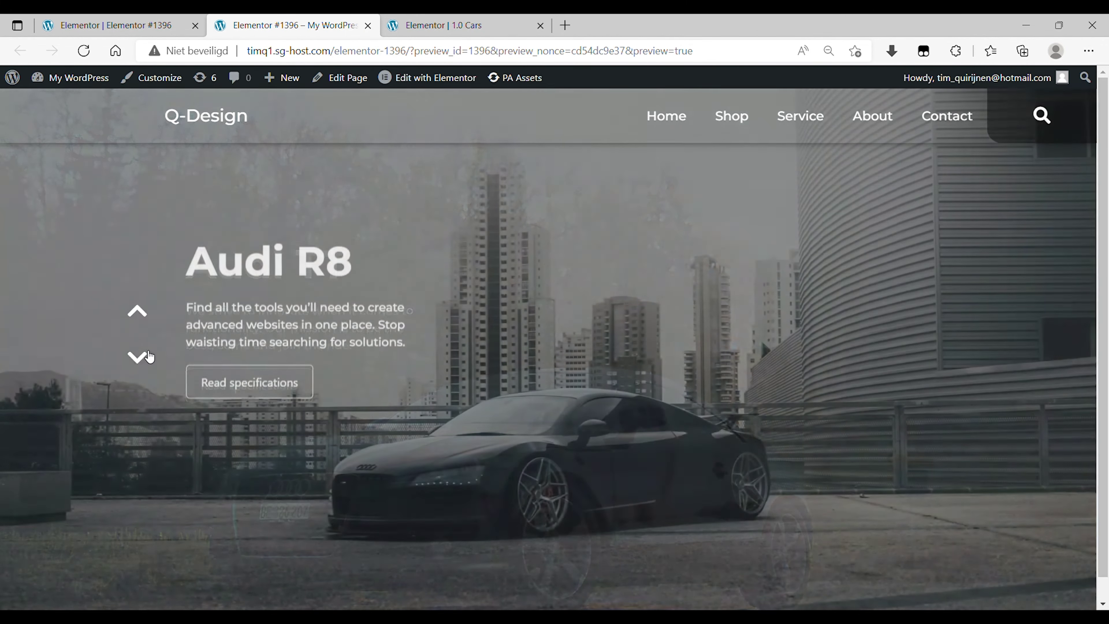
key(ctrl+shift+Tab)
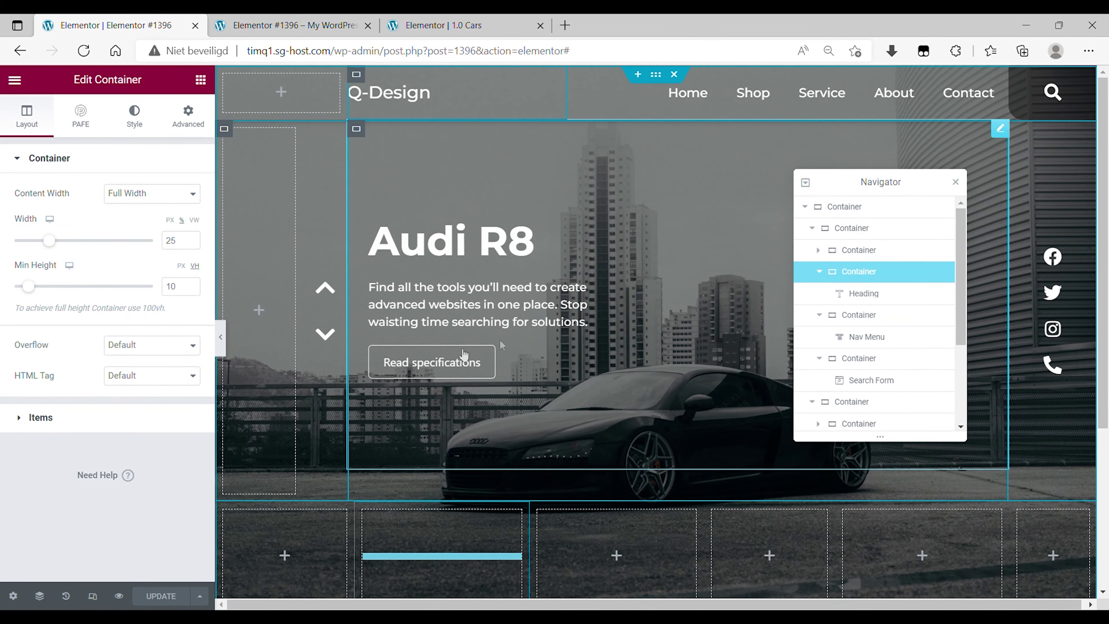
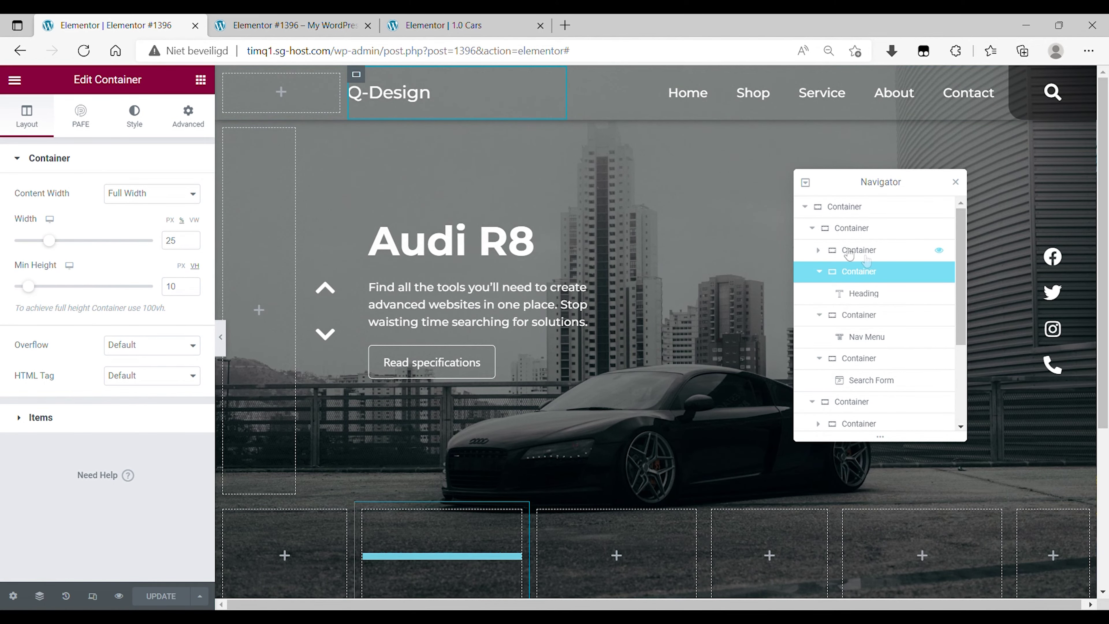
- Set the width of the header container holding the Q-Design heading to 23.5%
click(820, 271)
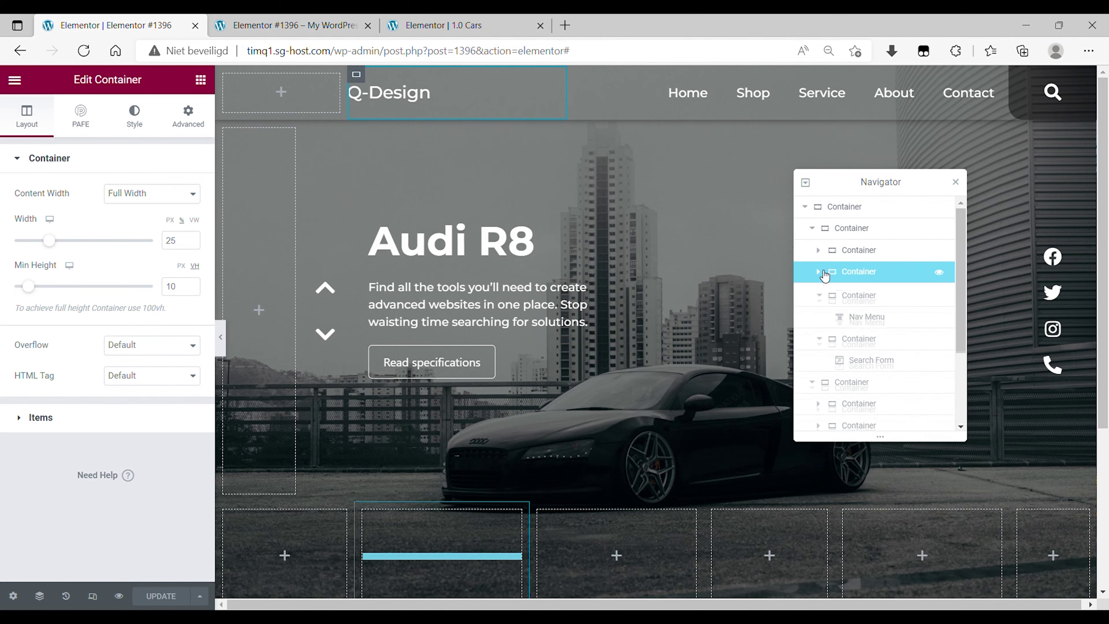
click(838, 234)
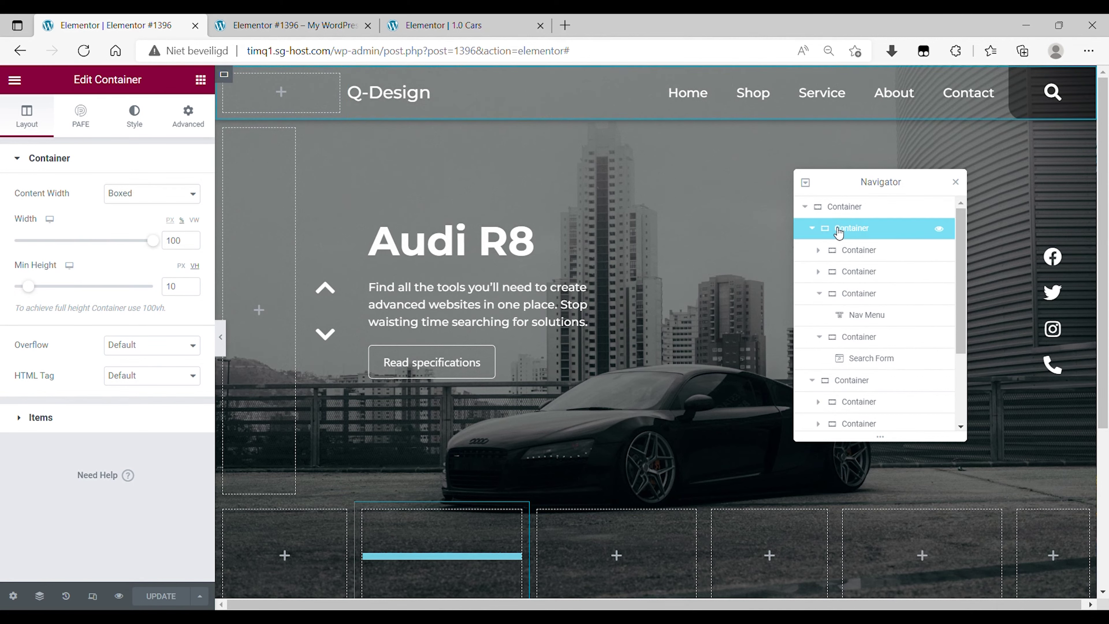
click(812, 229)
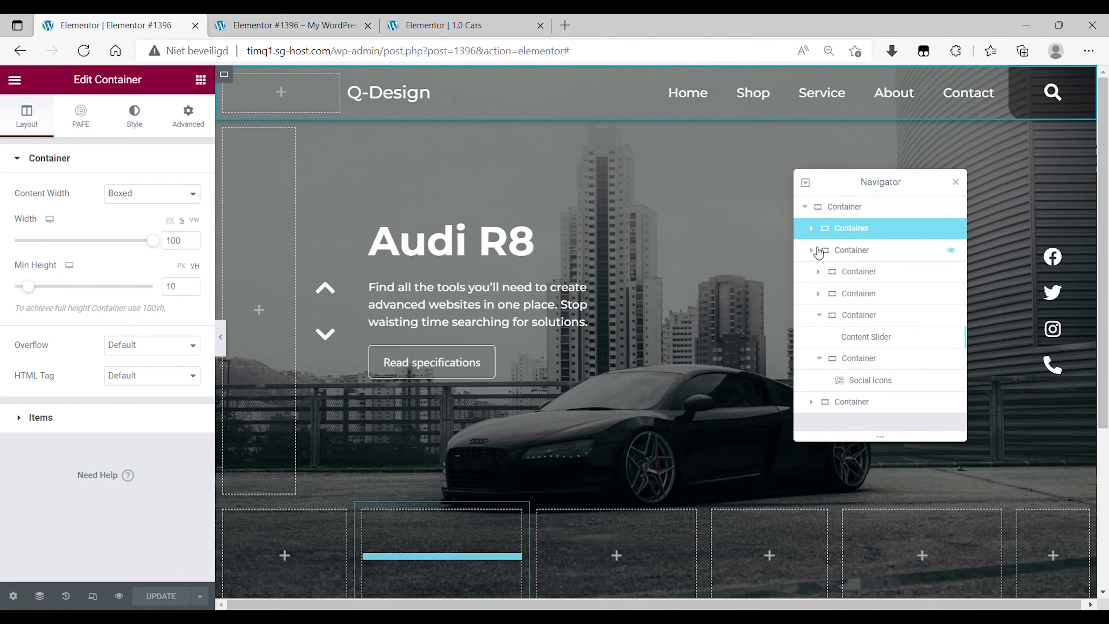
click(811, 228)
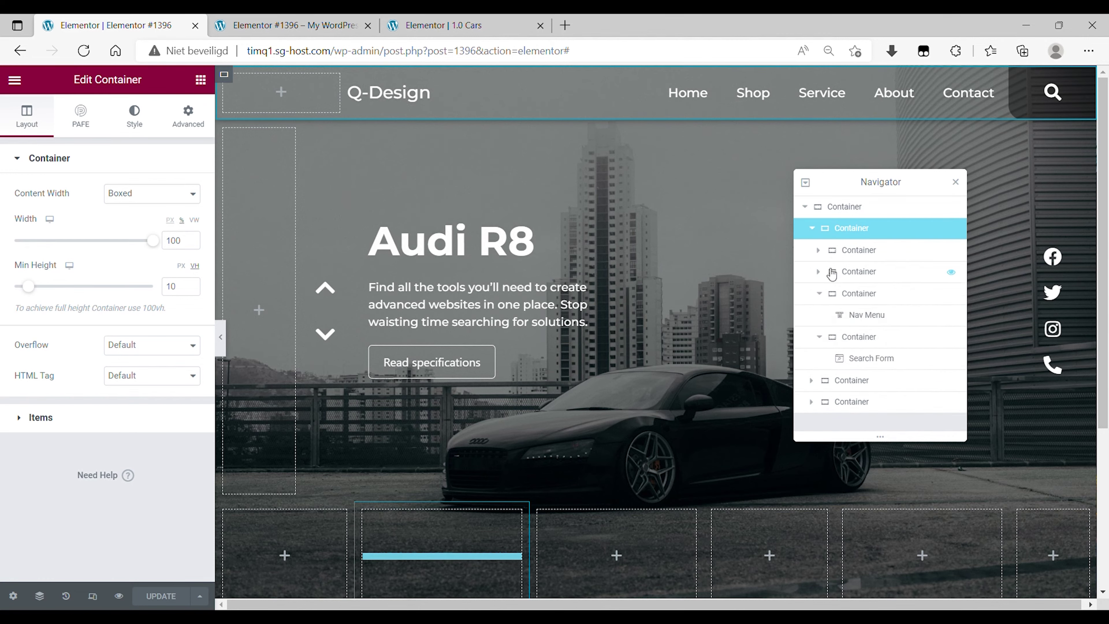
click(839, 271)
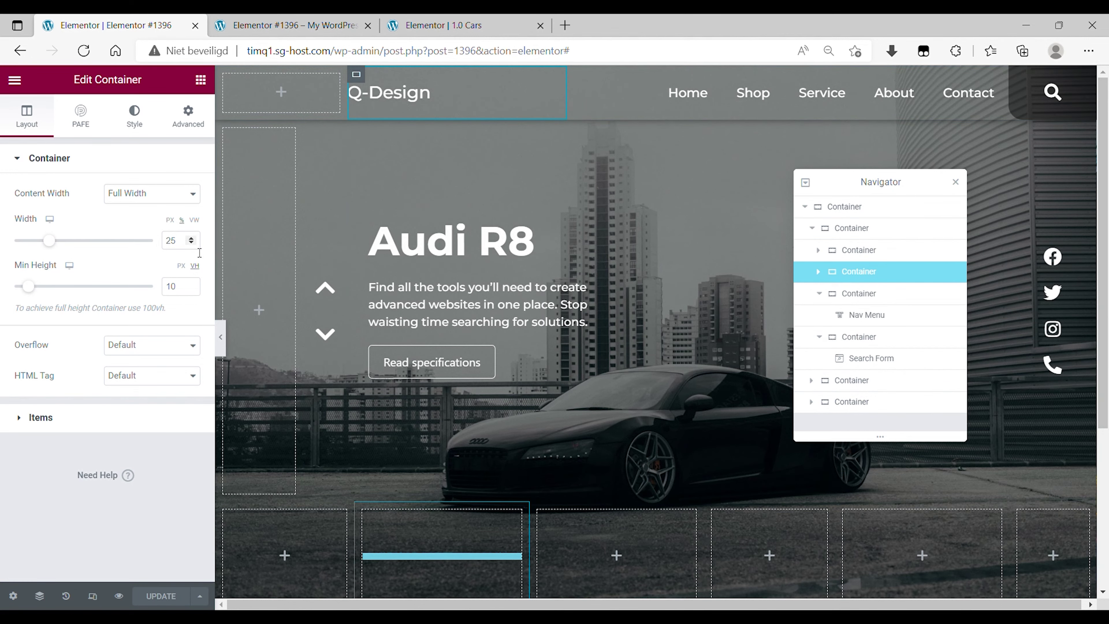
click(191, 244)
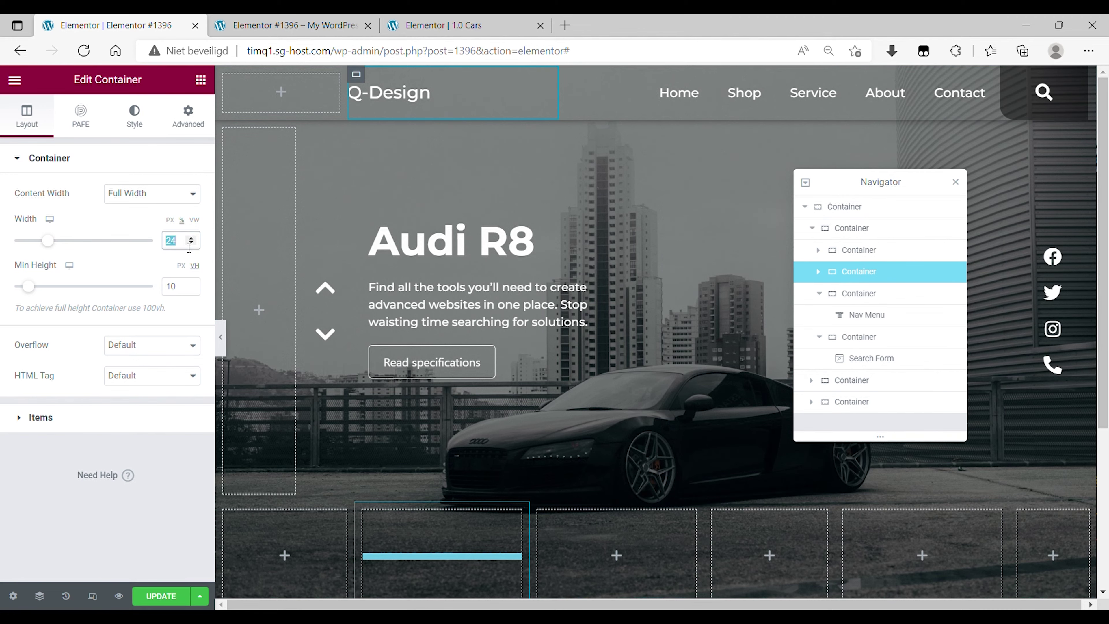
text(23.5)
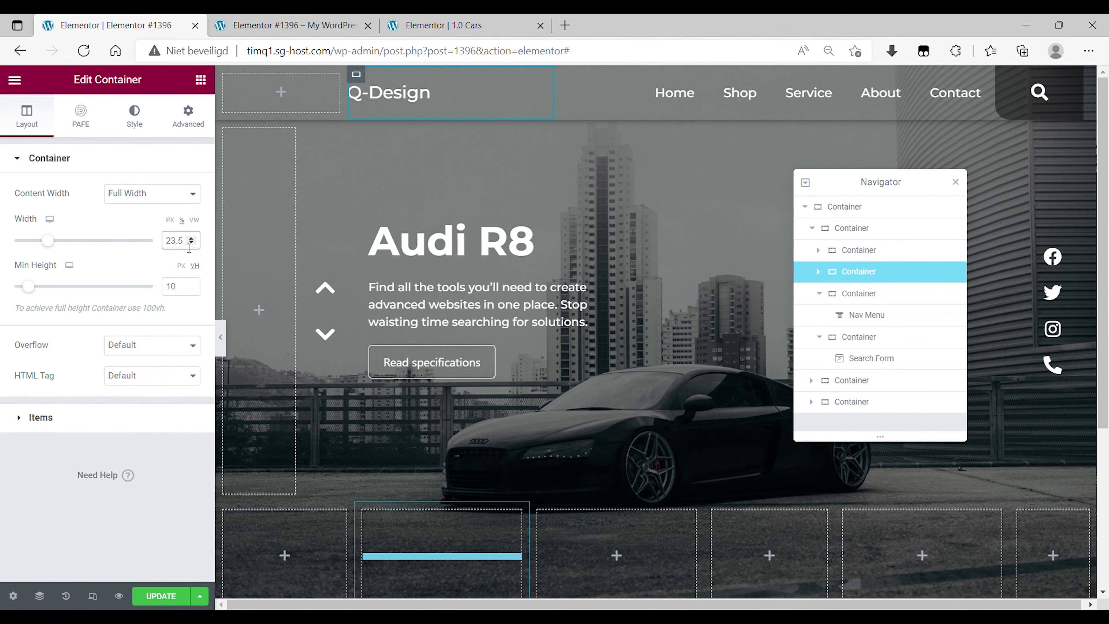
- Set the width of the empty first container in the header to 16.5%
click(855, 250)
key(Up)
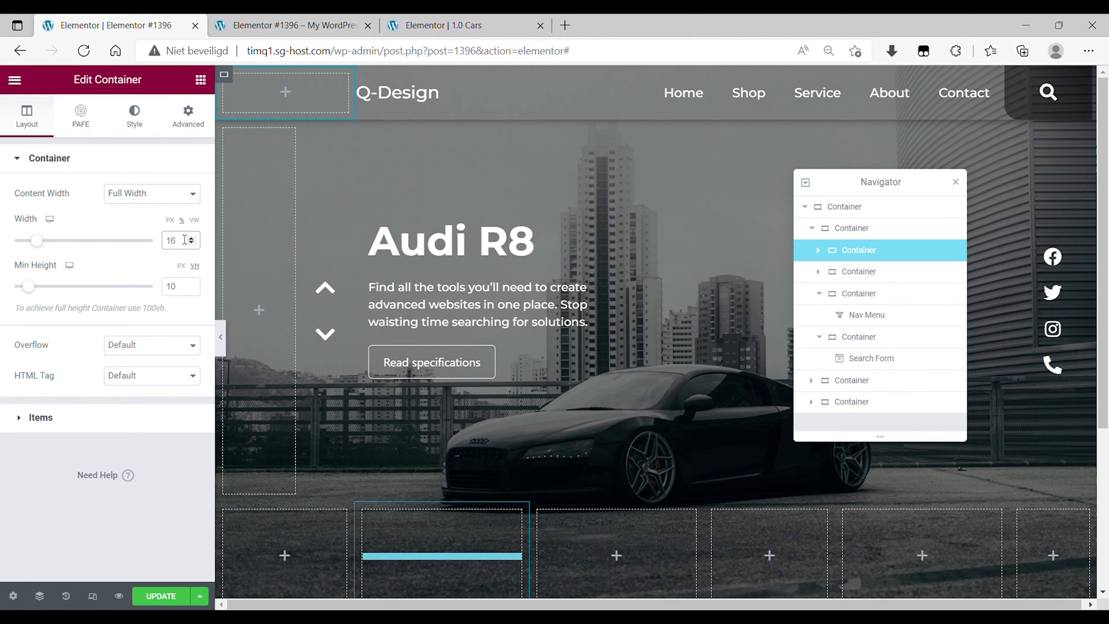
text(.5)
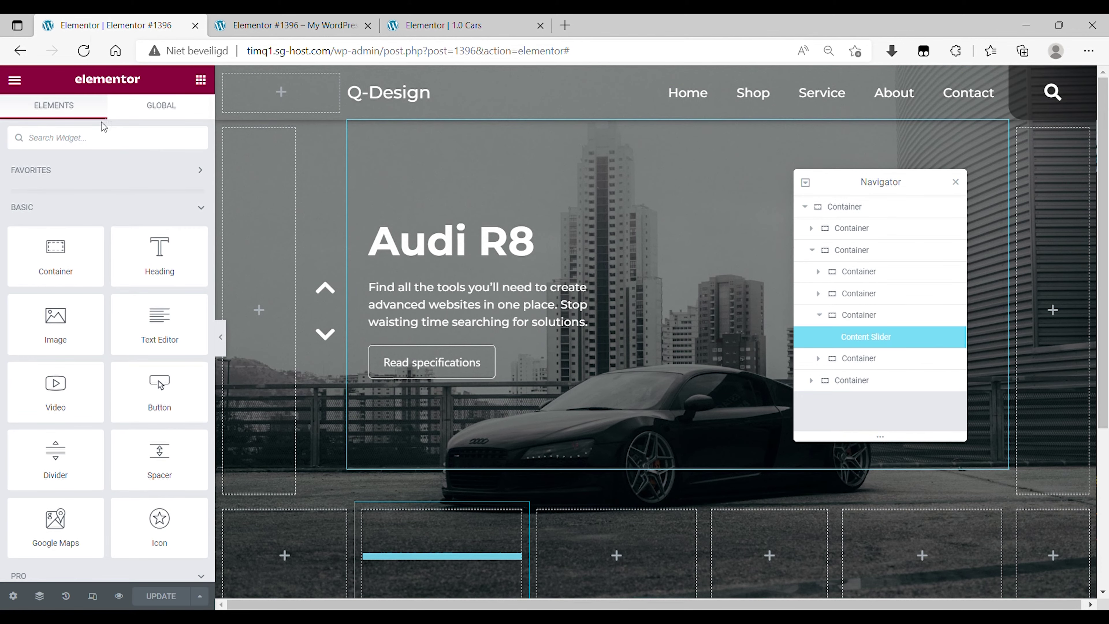
- Find the Social Icons widget and add it to the empty container beside the Content Slider, below the search icon
click(101, 137)
text(socia)
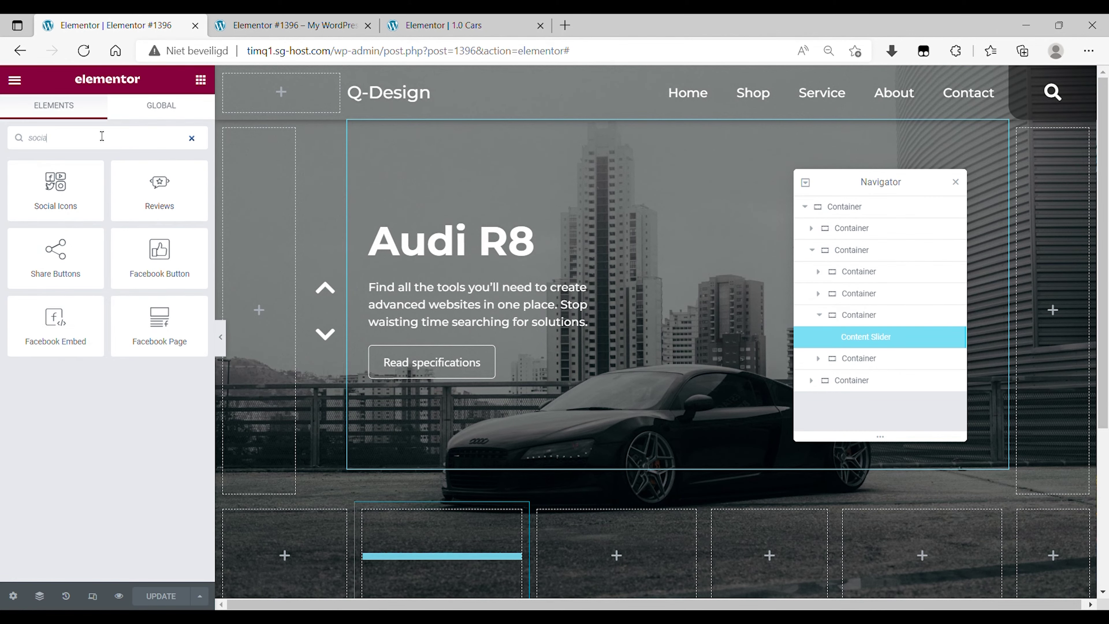
drag(56, 192, 1030, 284)
- Duplicate the Youtube item in the Social Icons widget and change the copy's icon to Phone Alt from the full icon library
click(156, 287)
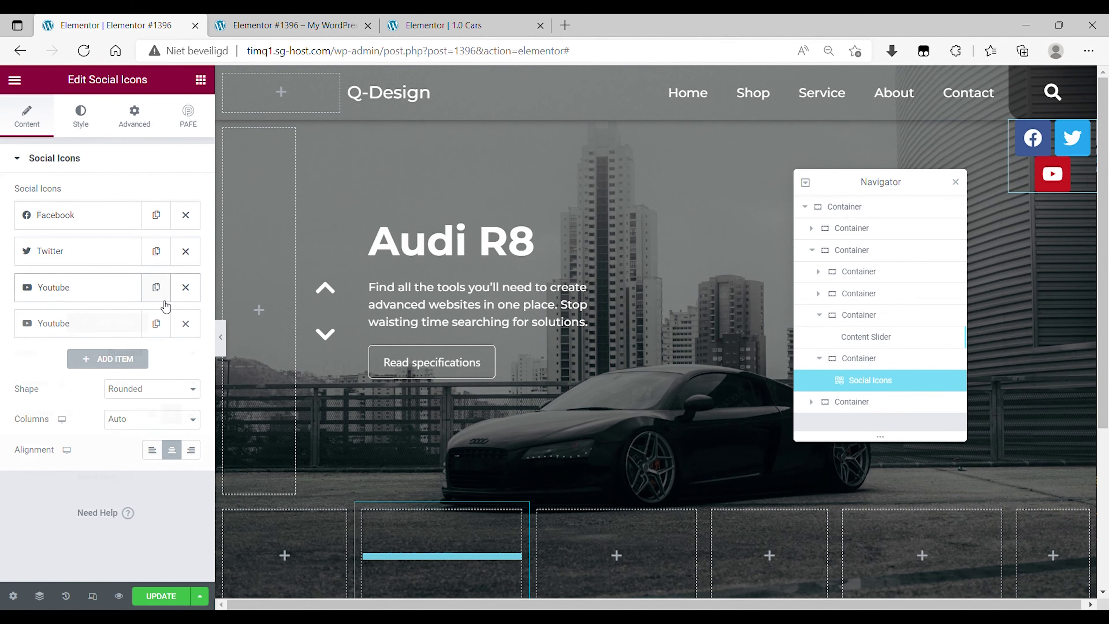
click(106, 325)
click(107, 400)
click(199, 192)
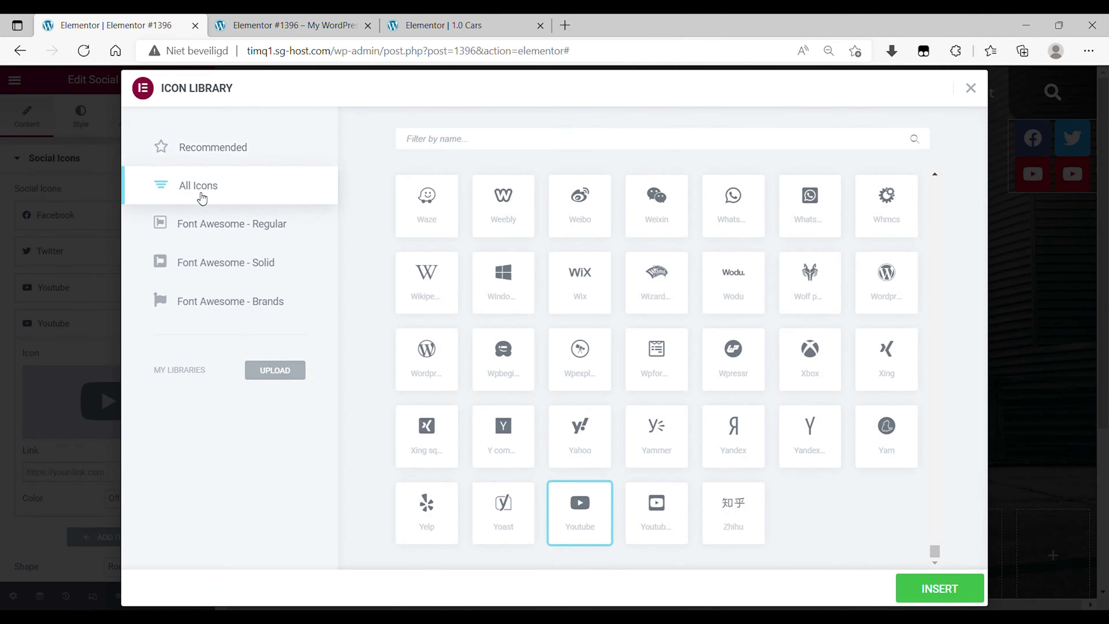
text(phone)
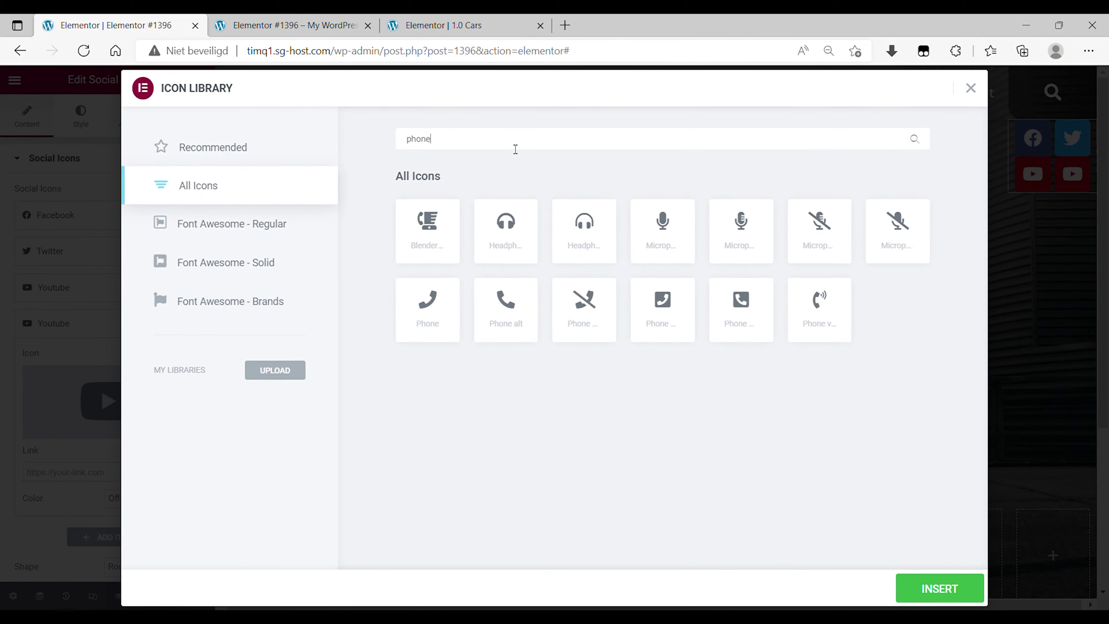
click(506, 308)
click(948, 588)
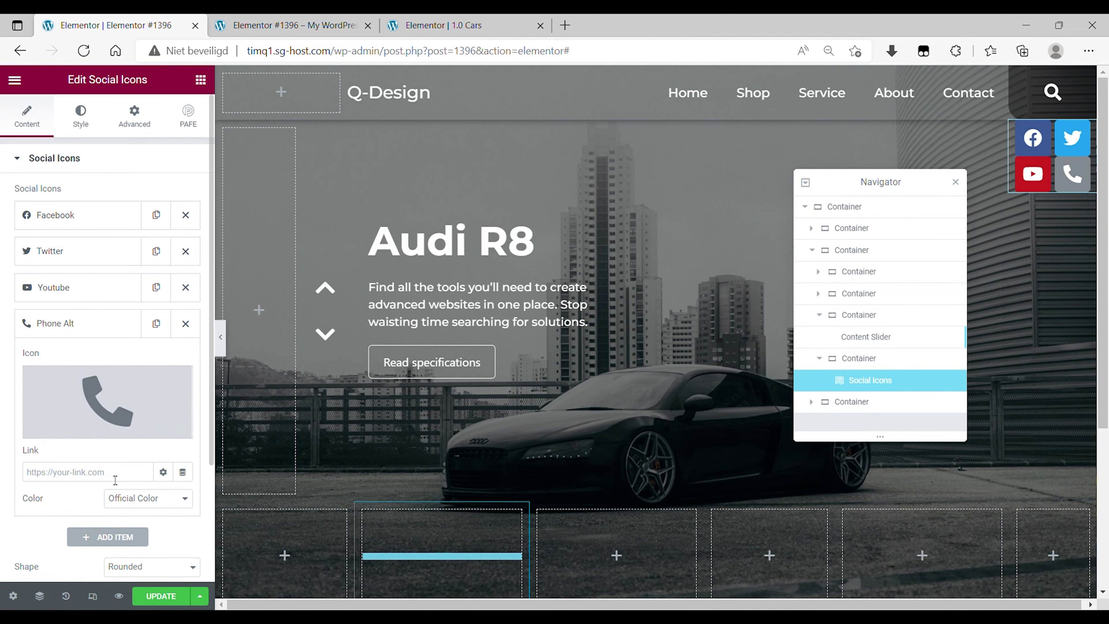
- Replace the remaining Youtube item's icon in the Social Icons widget with the Instagram icon
click(99, 225)
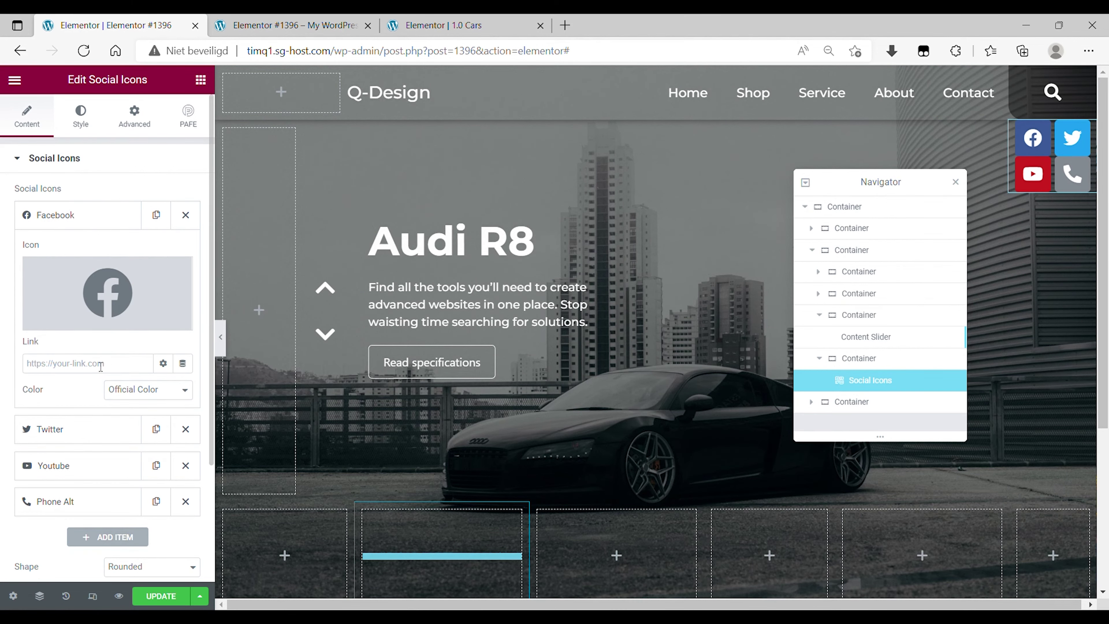
mouse_move(46, 301)
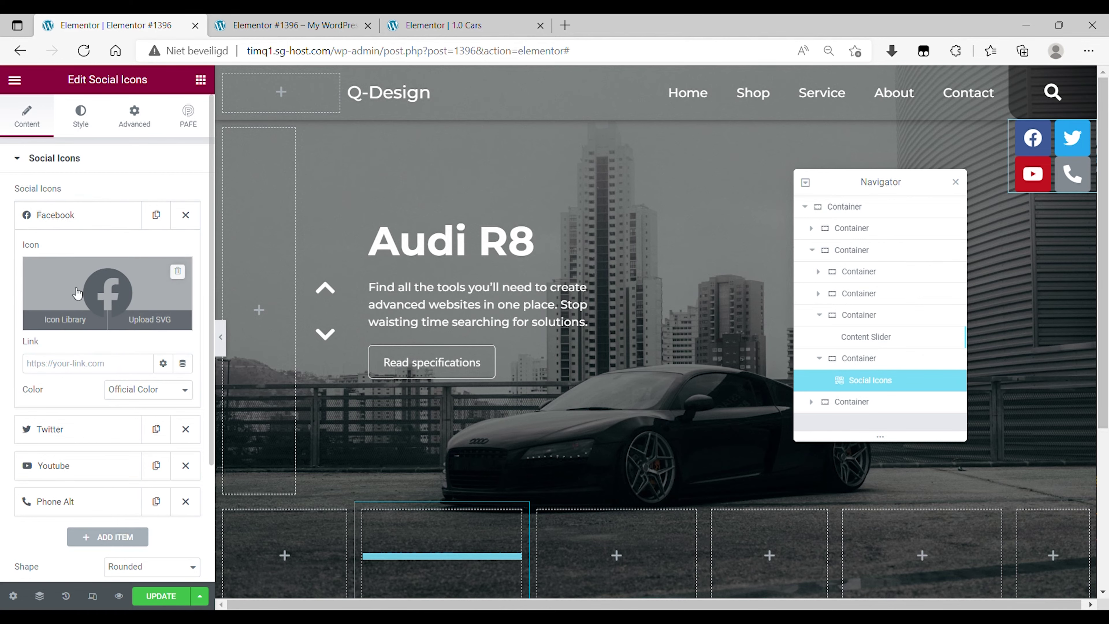
click(85, 216)
click(91, 285)
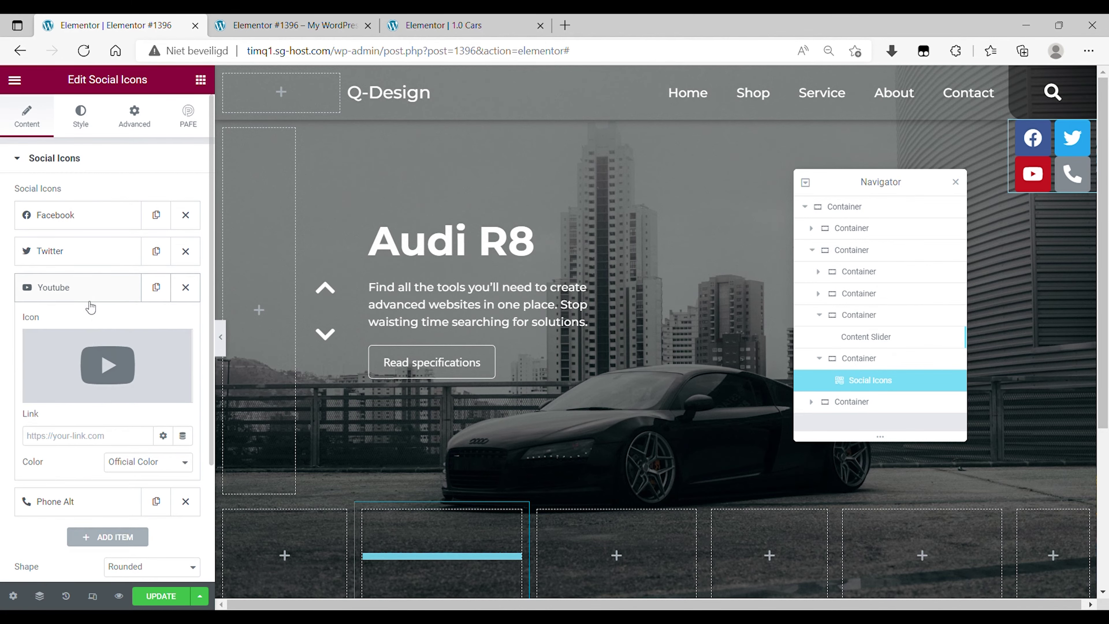
click(97, 350)
click(438, 139)
text(in)
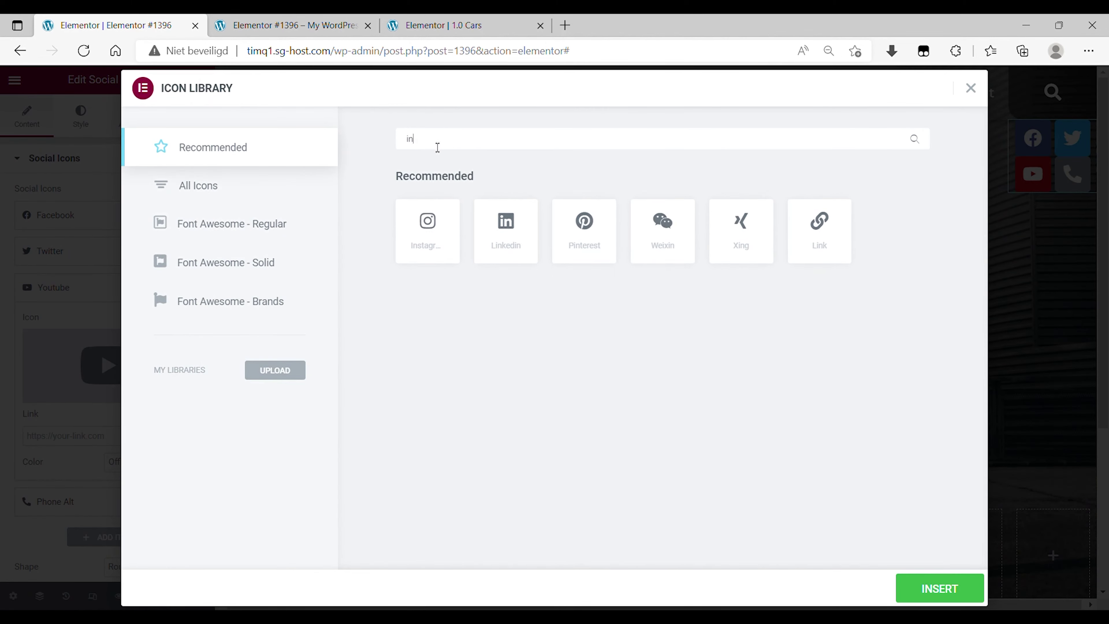
click(451, 242)
click(940, 588)
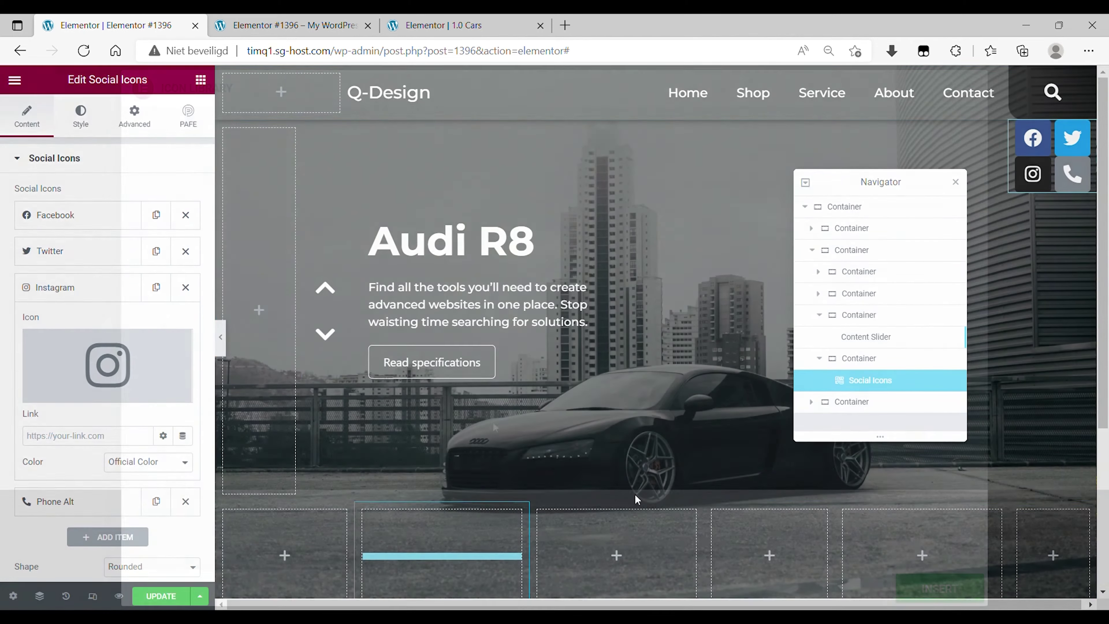
click(117, 289)
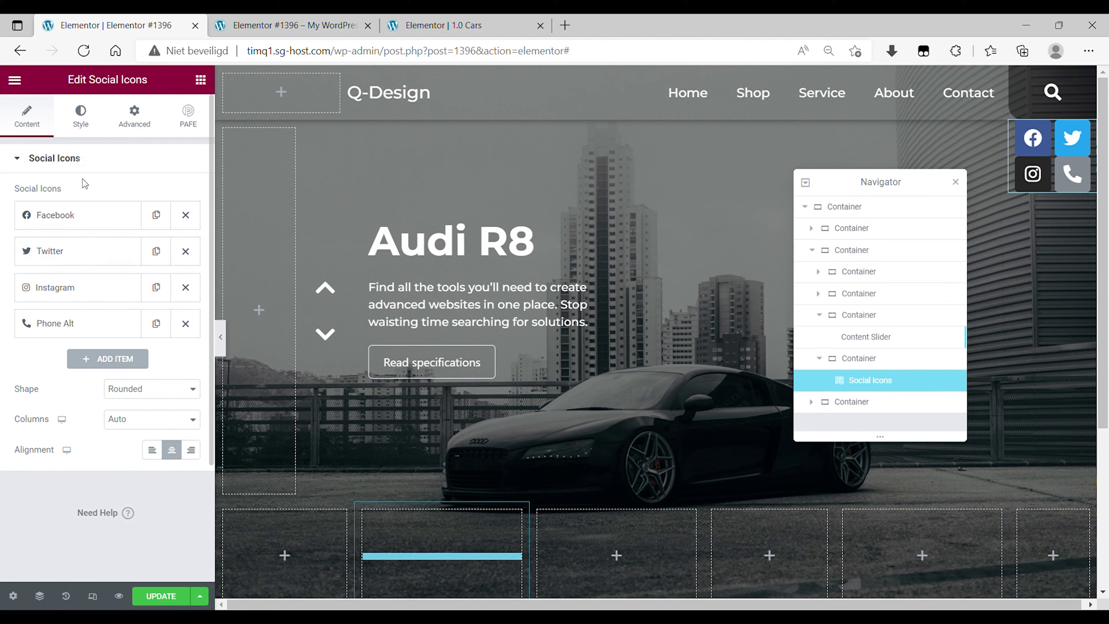
- Switch the social icons to a custom color and make their primary color fully transparent (#02010100)
click(81, 115)
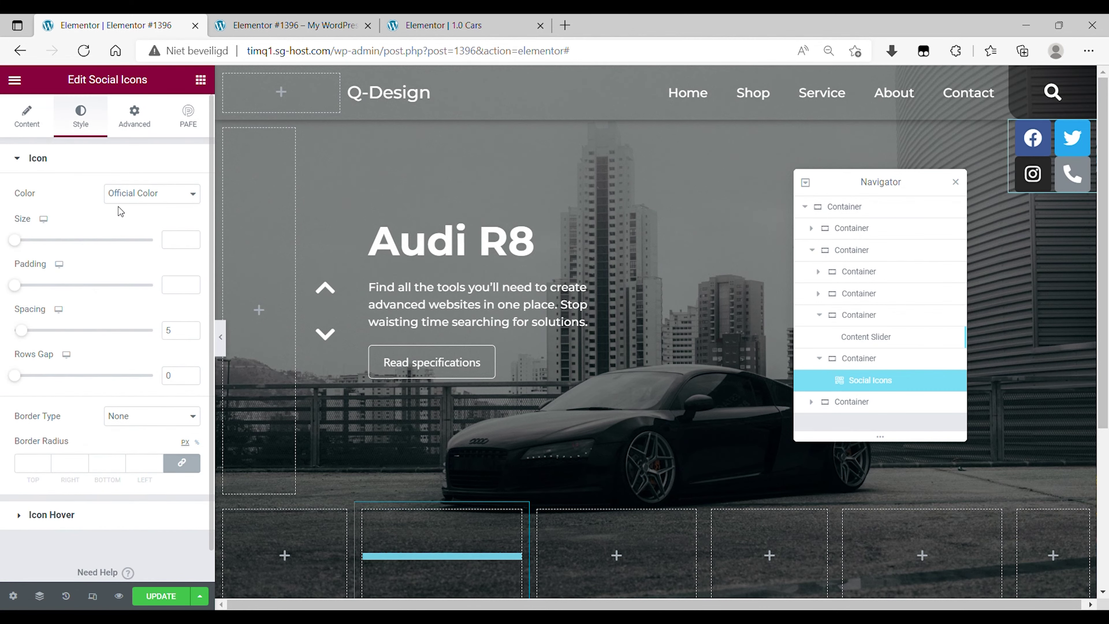
click(116, 226)
click(197, 230)
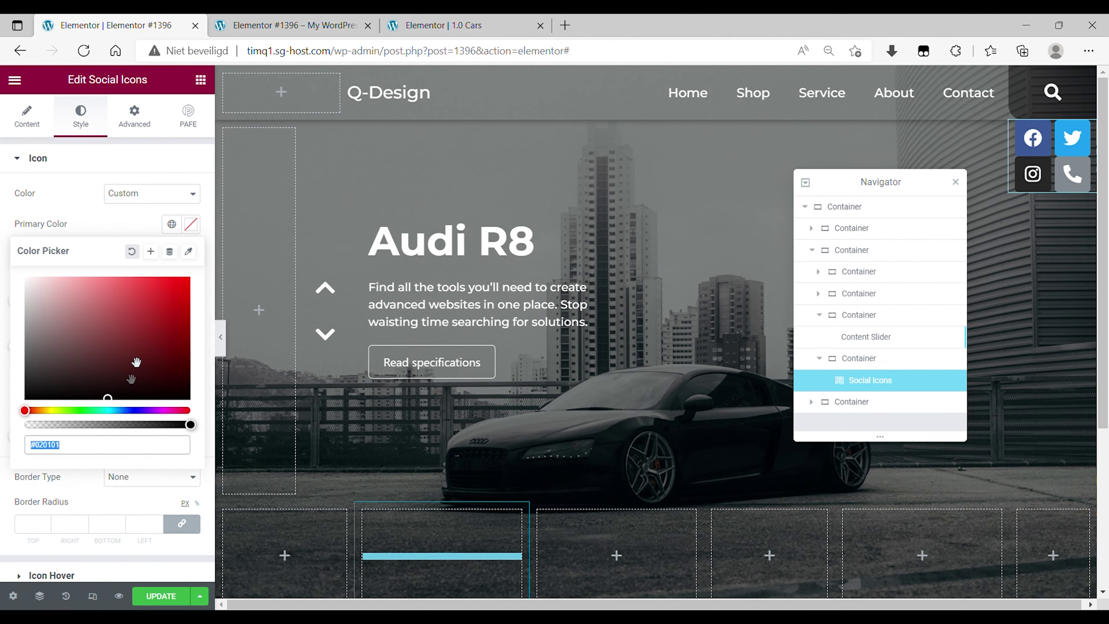
drag(97, 428, 5, 442)
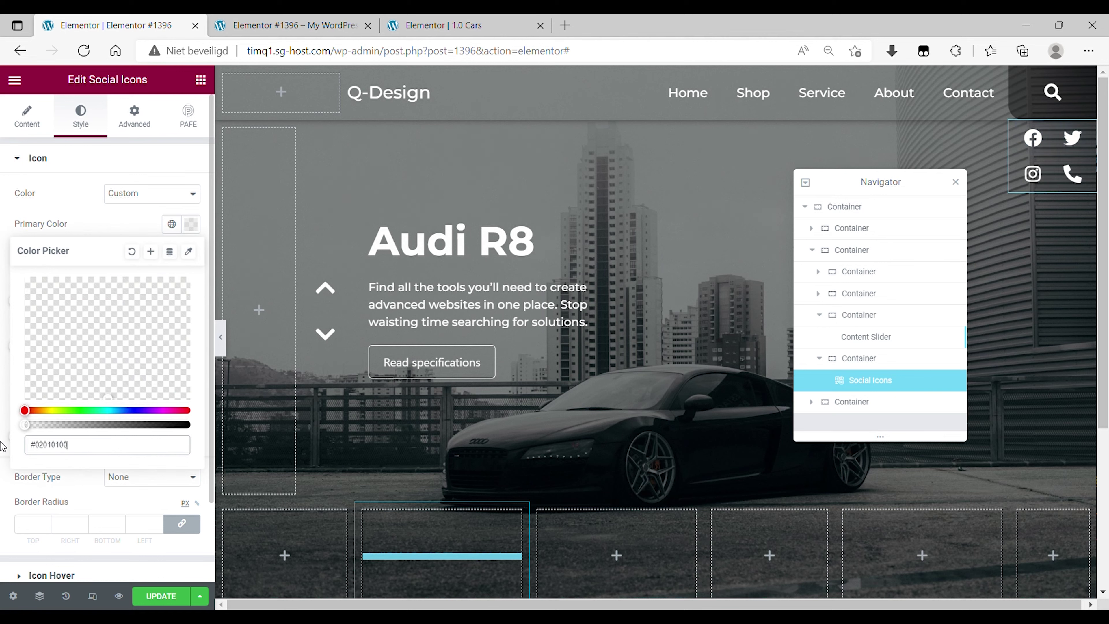
- Set the social icons' secondary color to white (#FFFFFF) and their size to 25
click(129, 219)
click(192, 256)
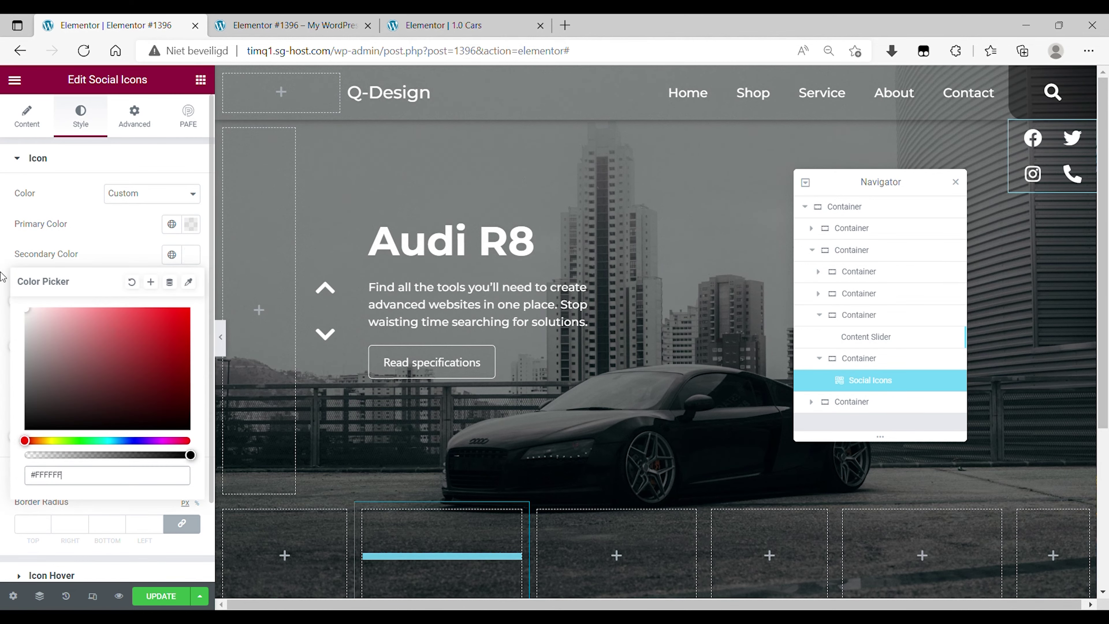
click(95, 243)
click(174, 301)
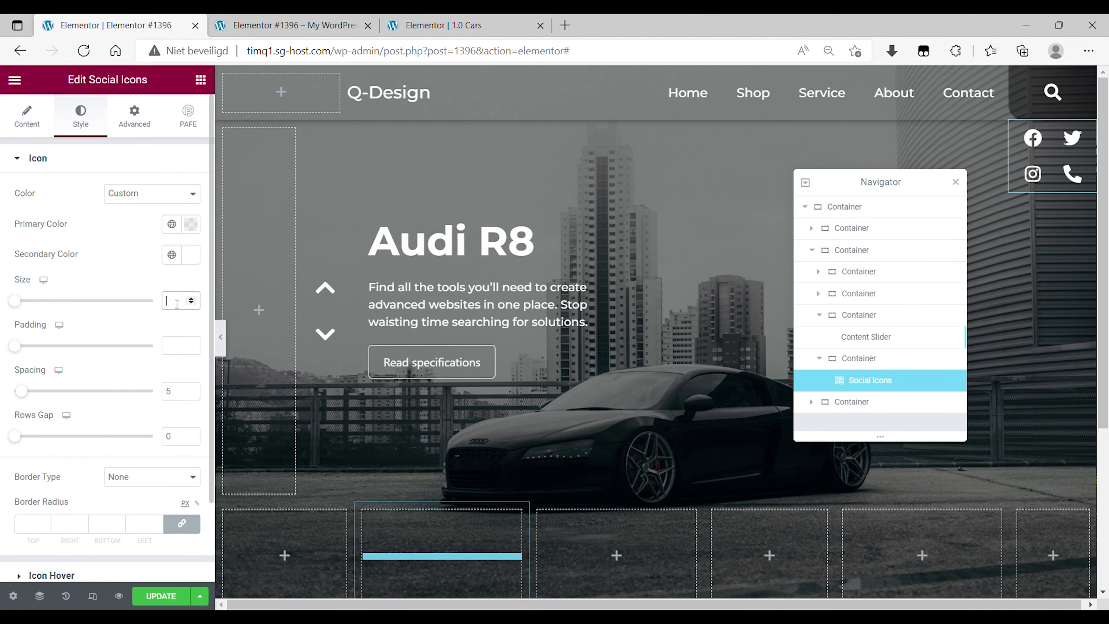
text(25)
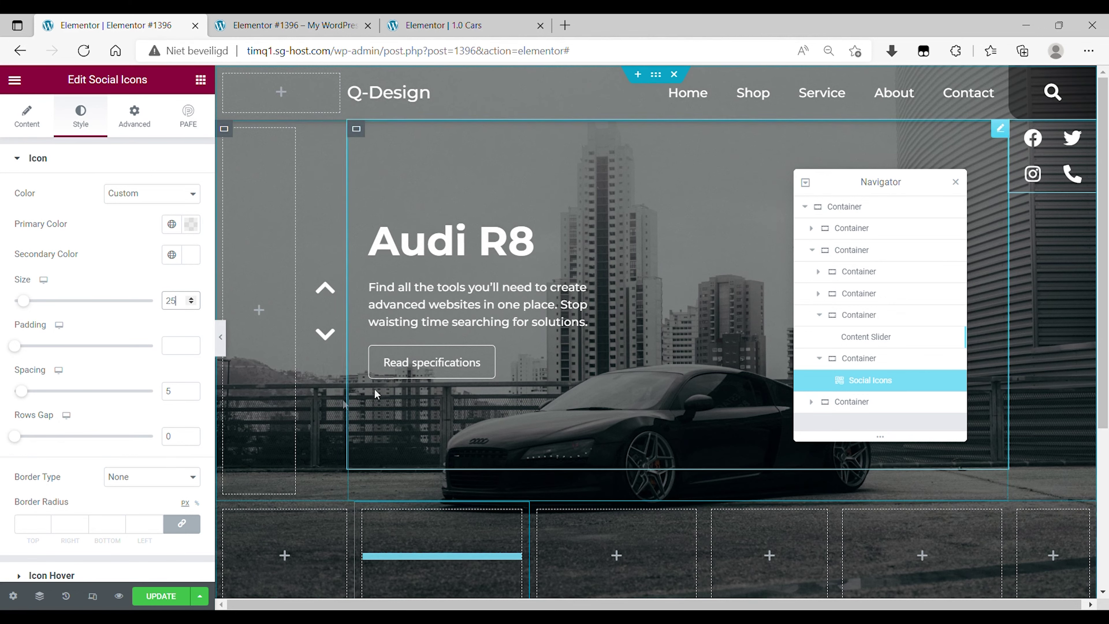
- Set the social icons' hover colors to transparent primary #FFFFFF00 and semi-transparent white secondary #FFFFFF7A
scroll(136, 494, down, 2)
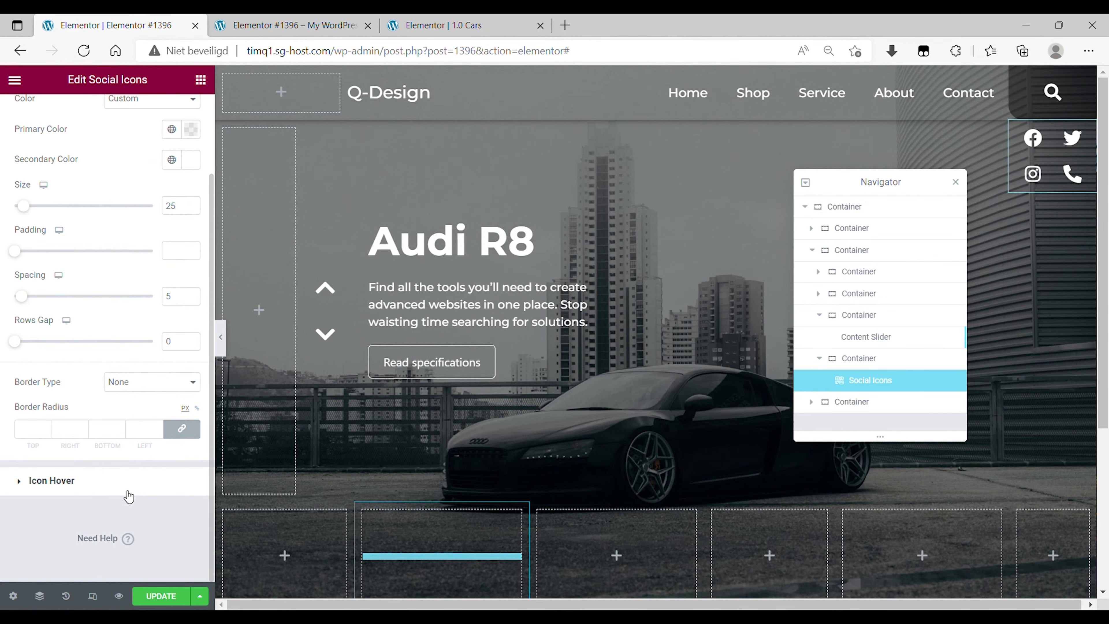
click(129, 495)
click(195, 235)
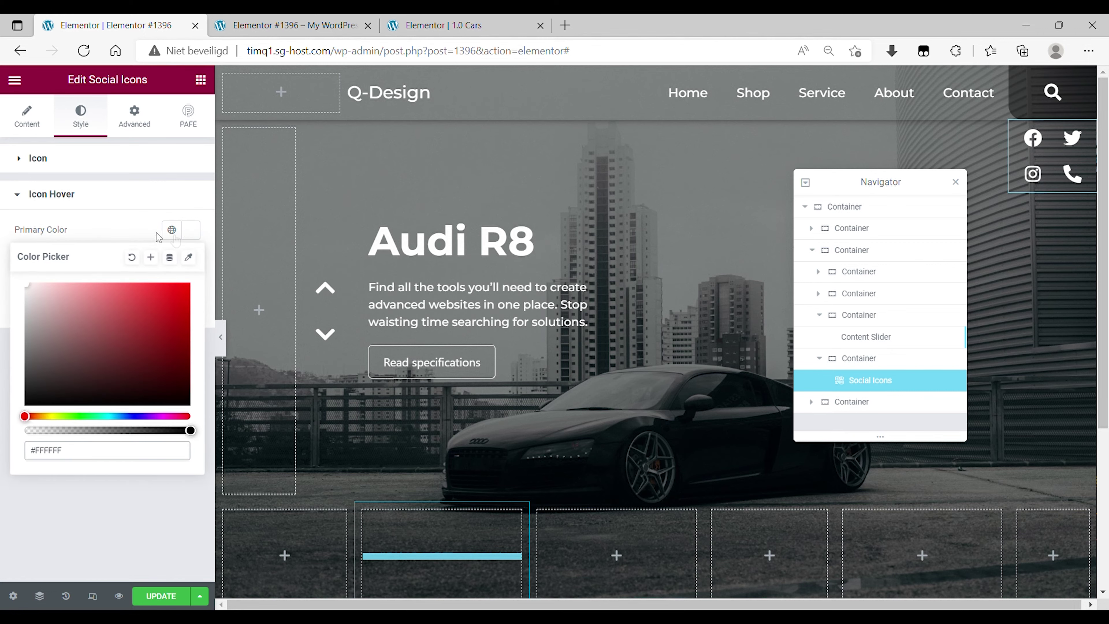
drag(58, 429, 26, 431)
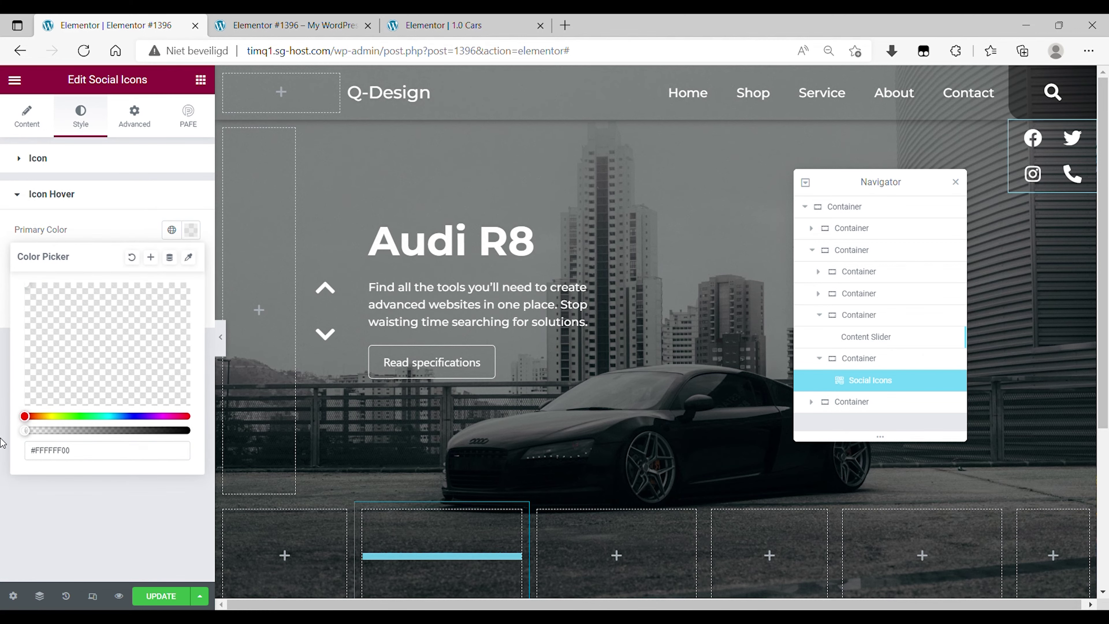
click(191, 230)
click(190, 262)
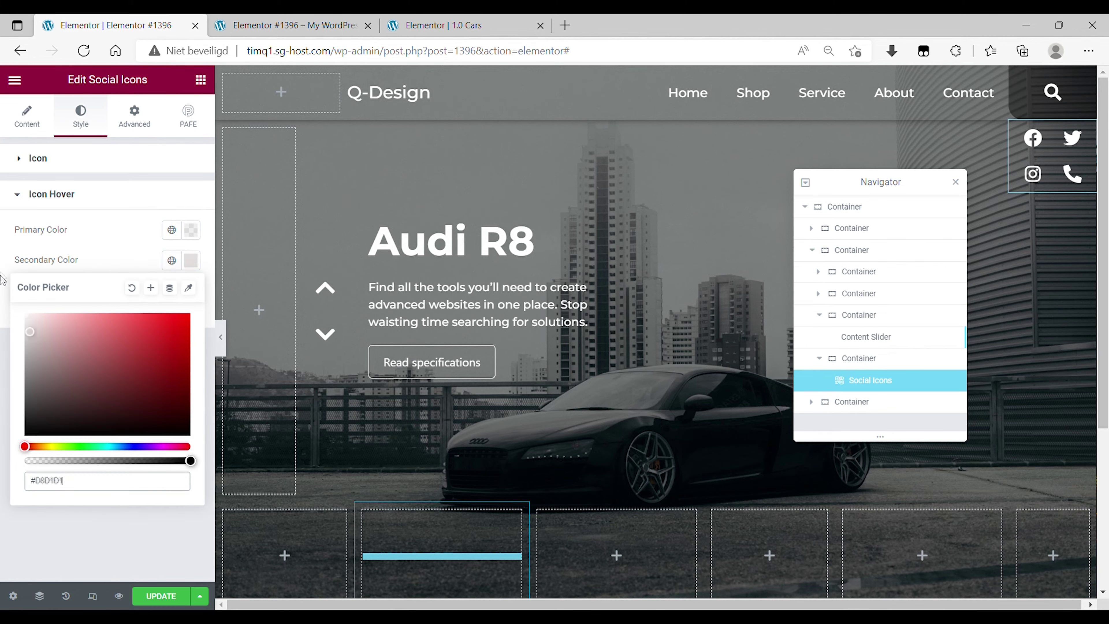
drag(123, 461, 112, 462)
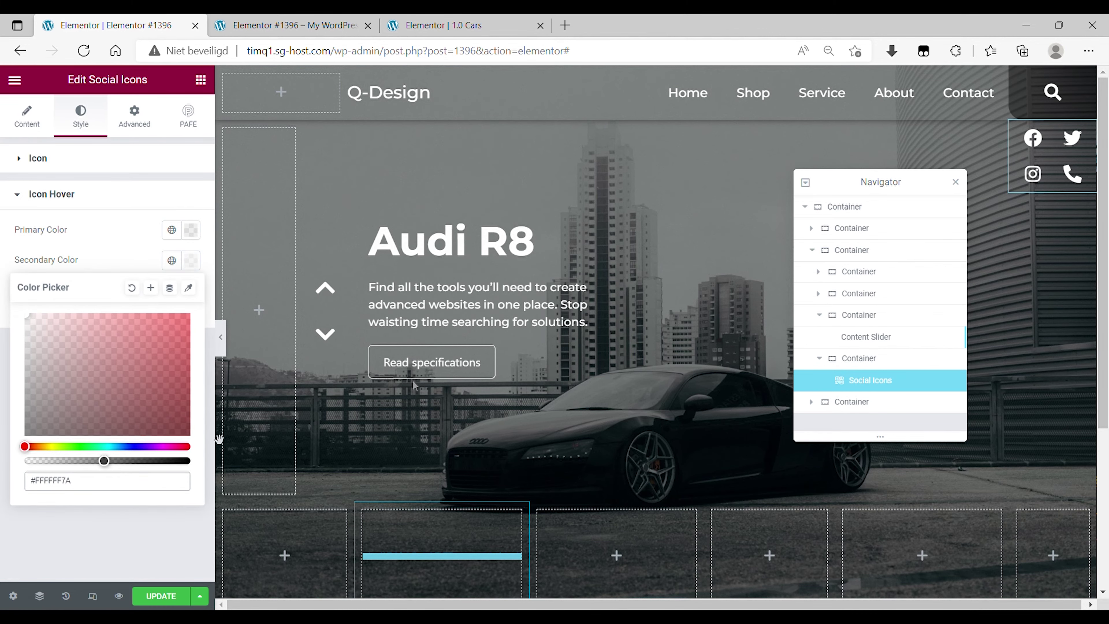
click(42, 127)
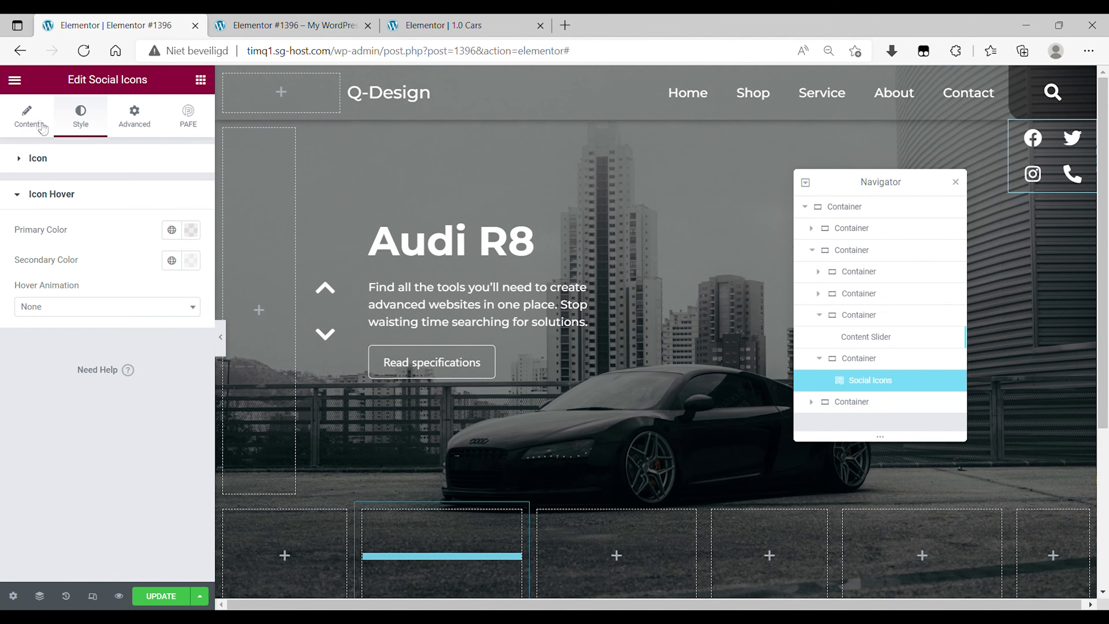
- Arrange the social icons in 1 column and justify their container's content to the center
click(42, 127)
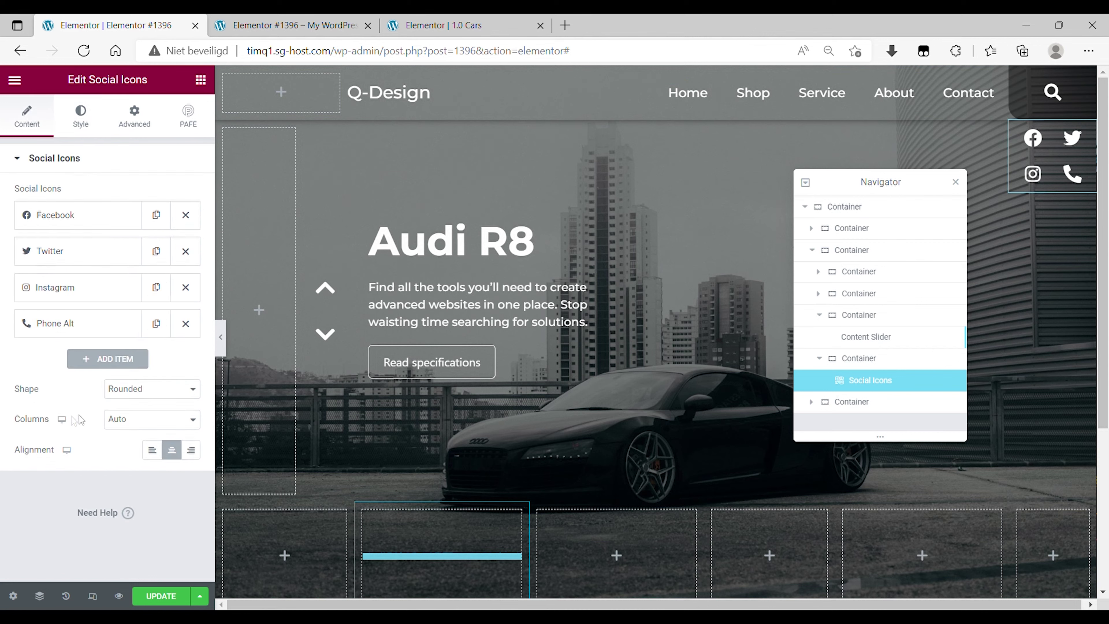
click(112, 455)
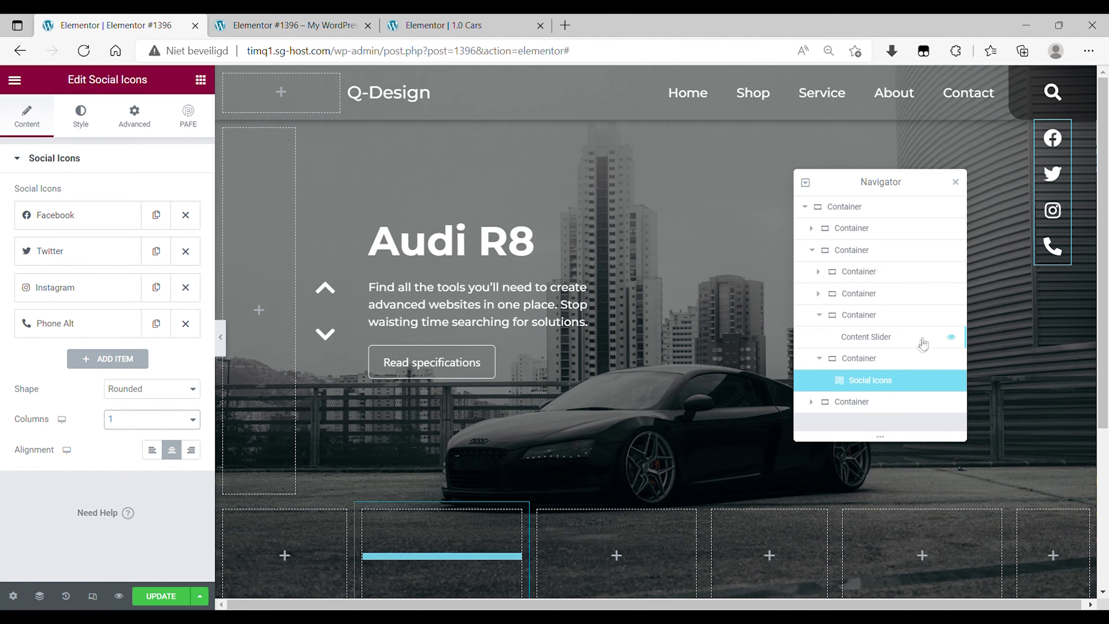
click(856, 359)
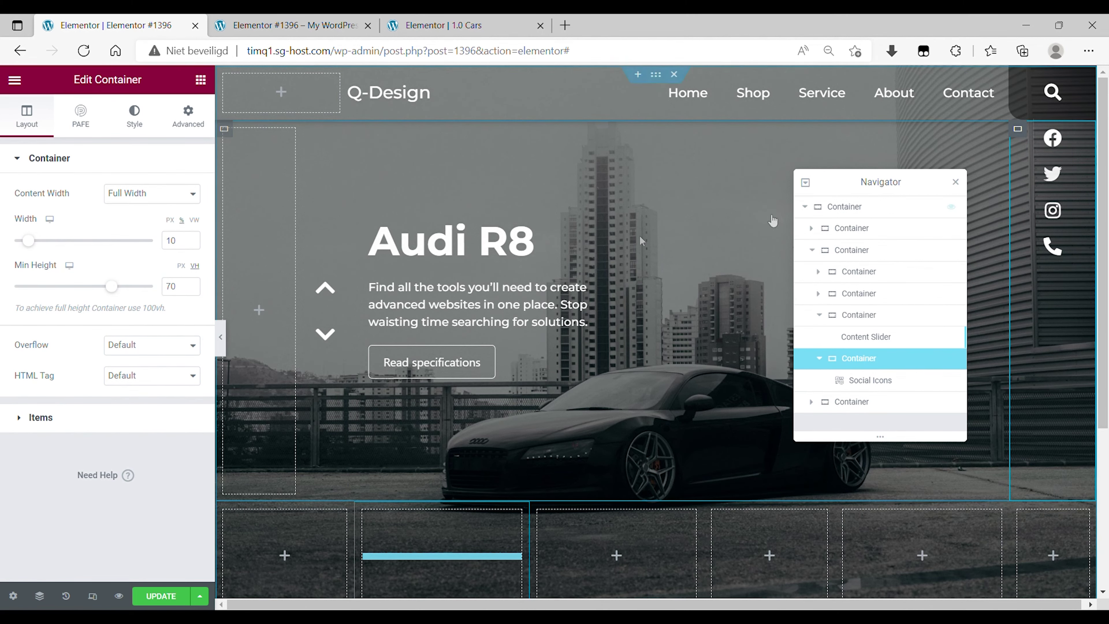
click(47, 418)
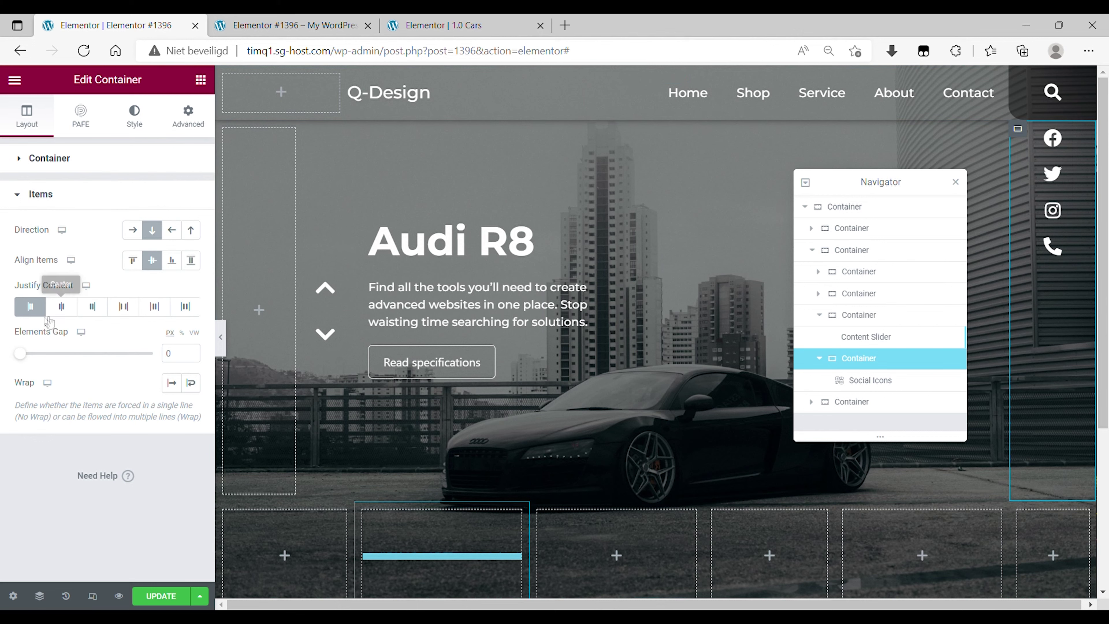
click(63, 311)
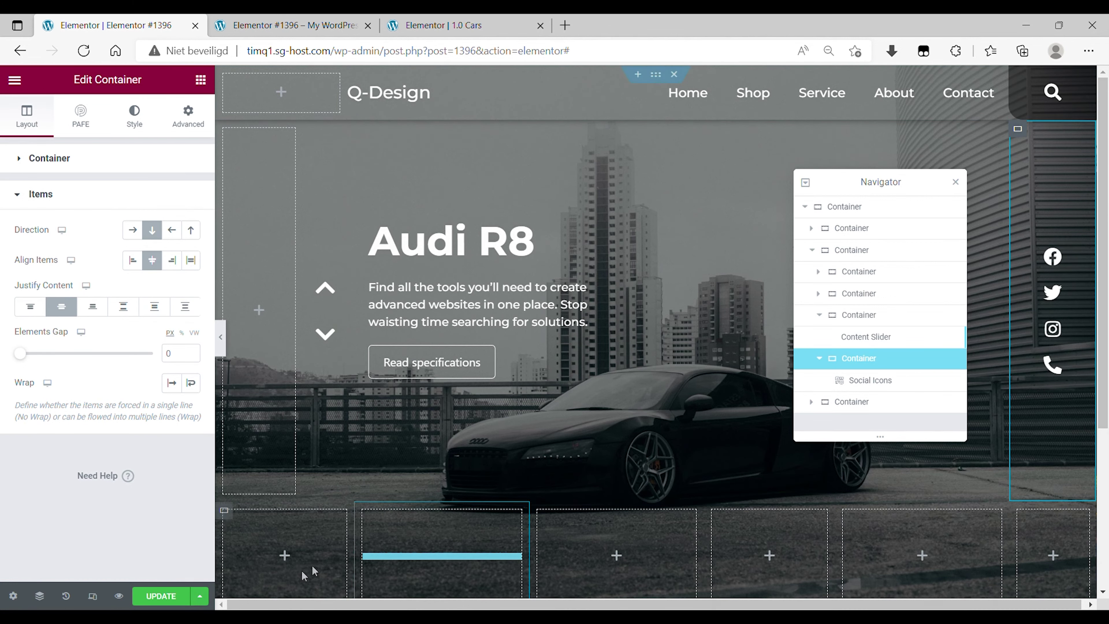
- Examine the width and minimum height settings of the header, the bottom row and the containers nested in that row
click(844, 236)
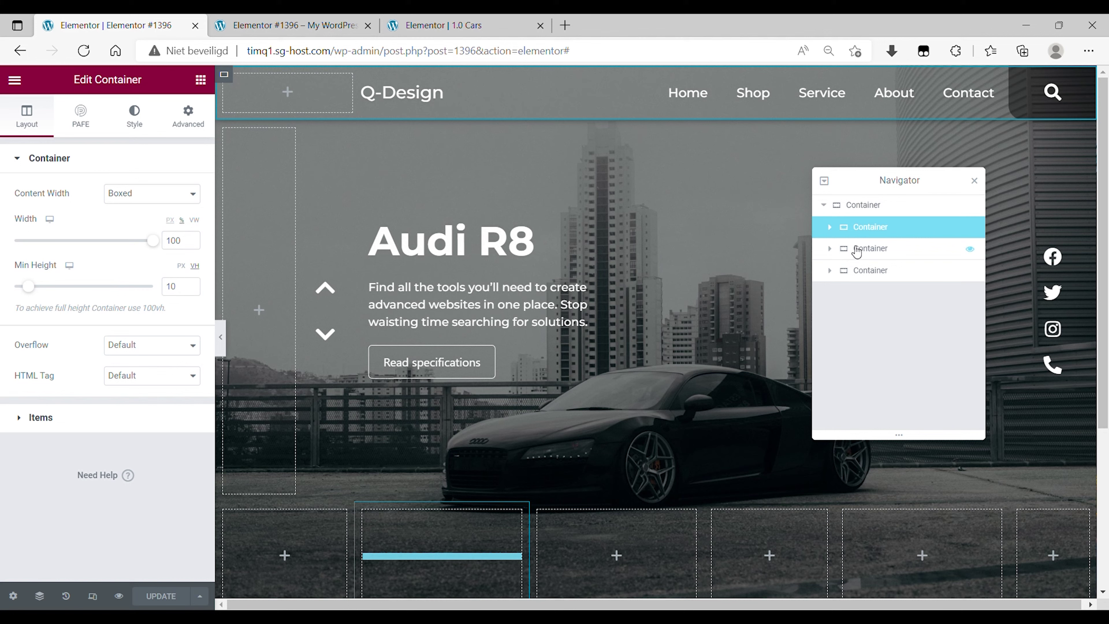
click(847, 272)
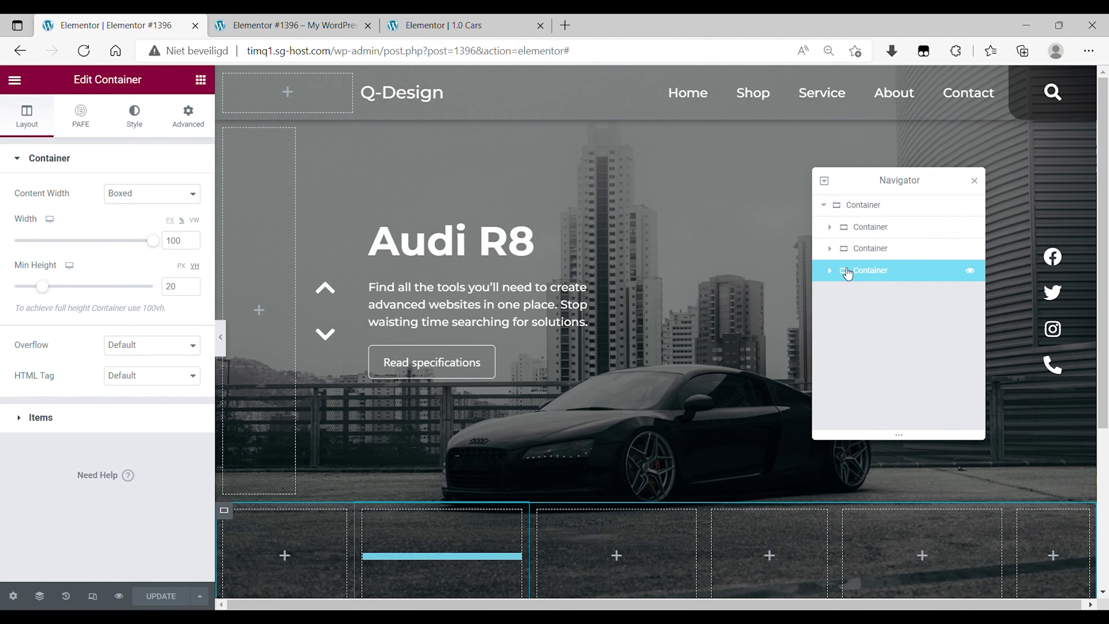
click(831, 270)
click(881, 311)
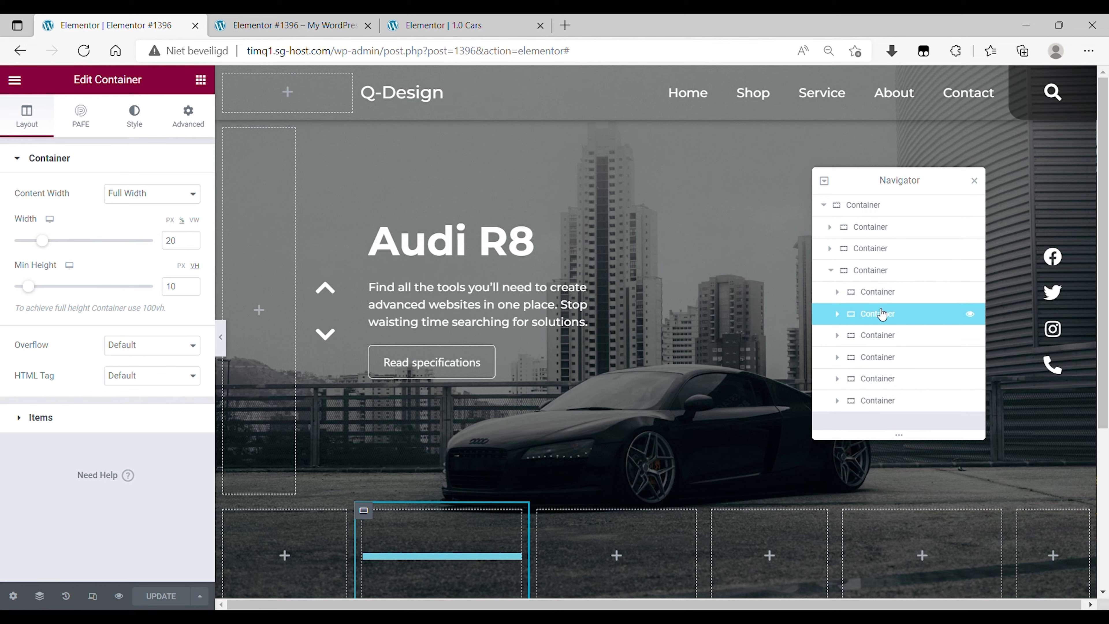
click(875, 335)
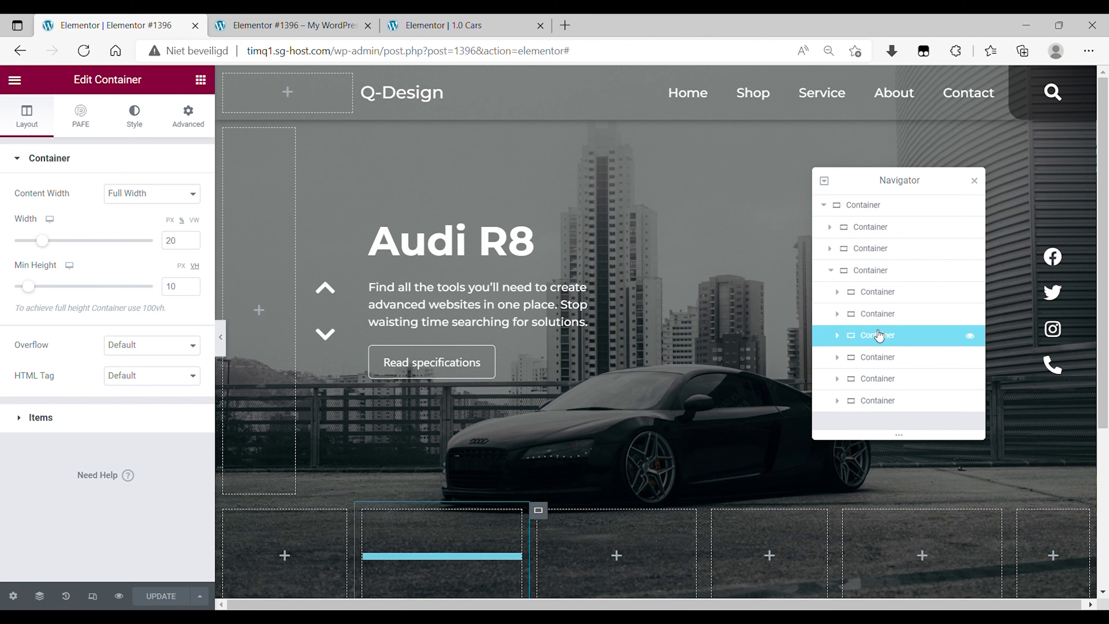
click(877, 380)
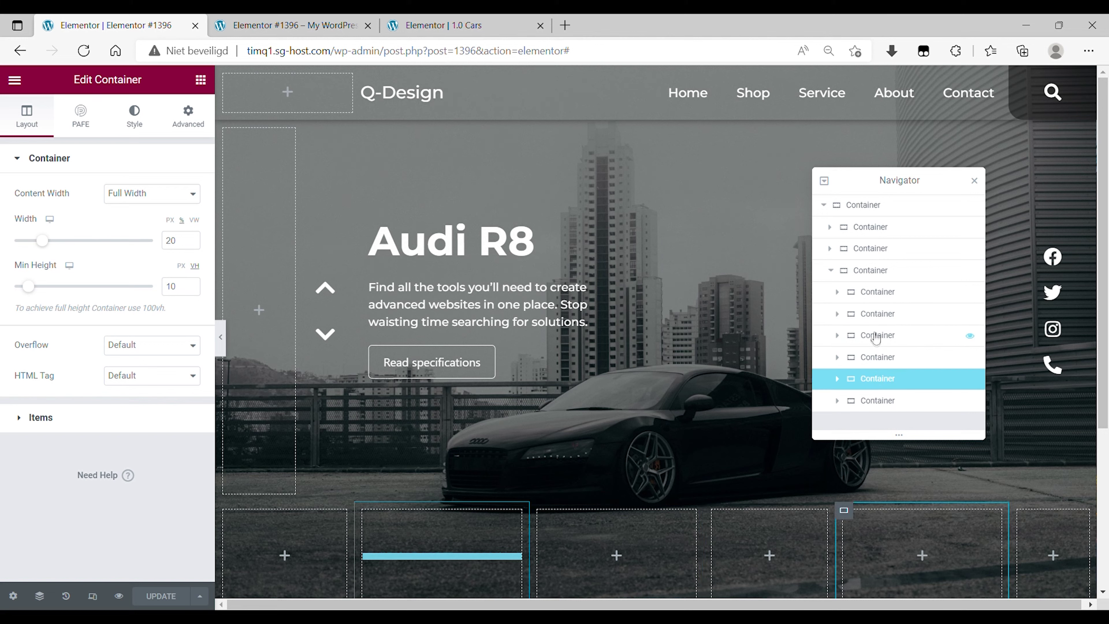
click(878, 319)
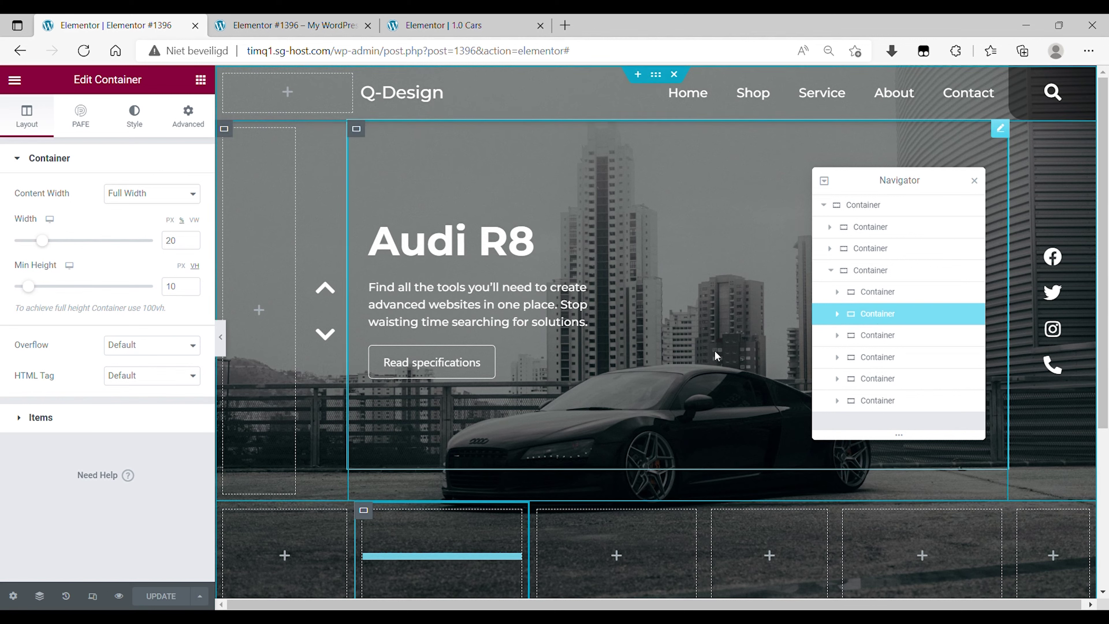
- Add a Content Slider widget to the second container of the bottom row and set its width to Full Width (100%)
click(365, 557)
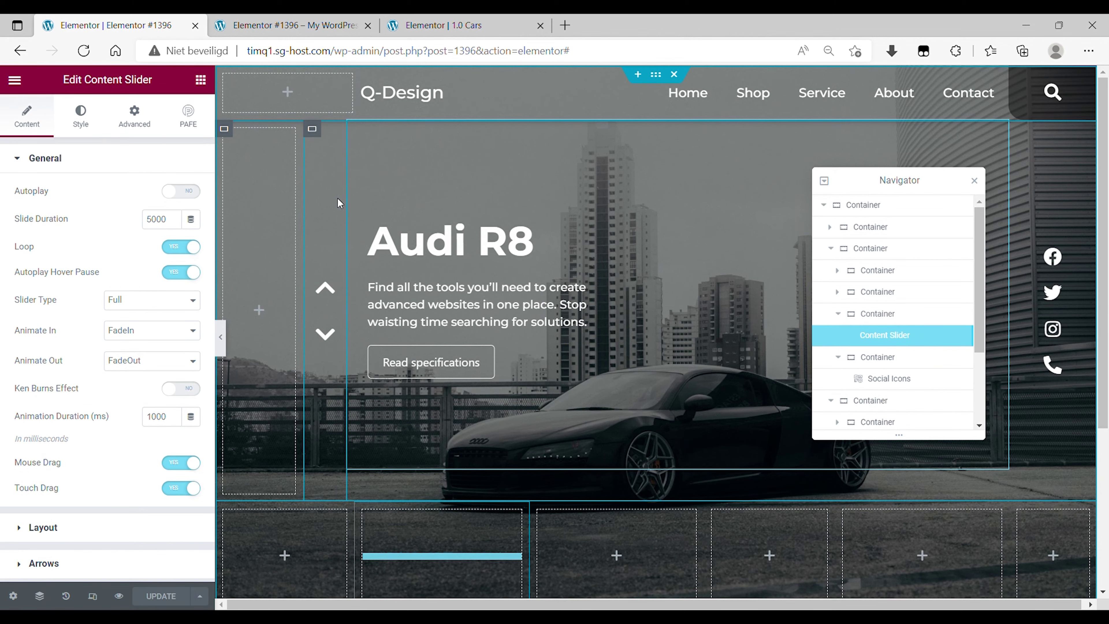
click(200, 79)
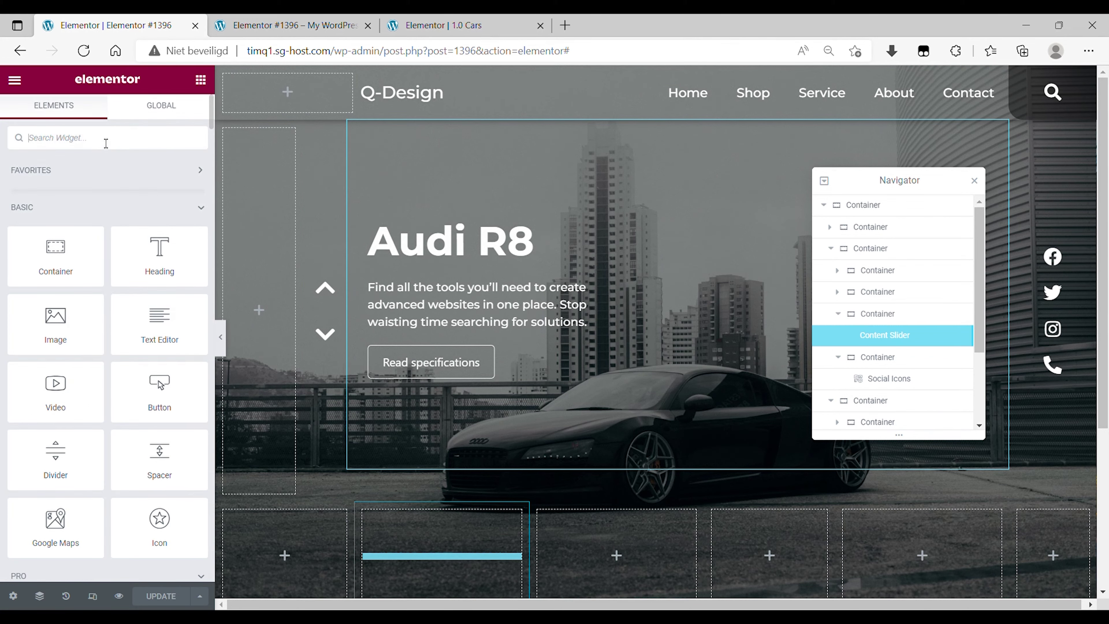
text(conten)
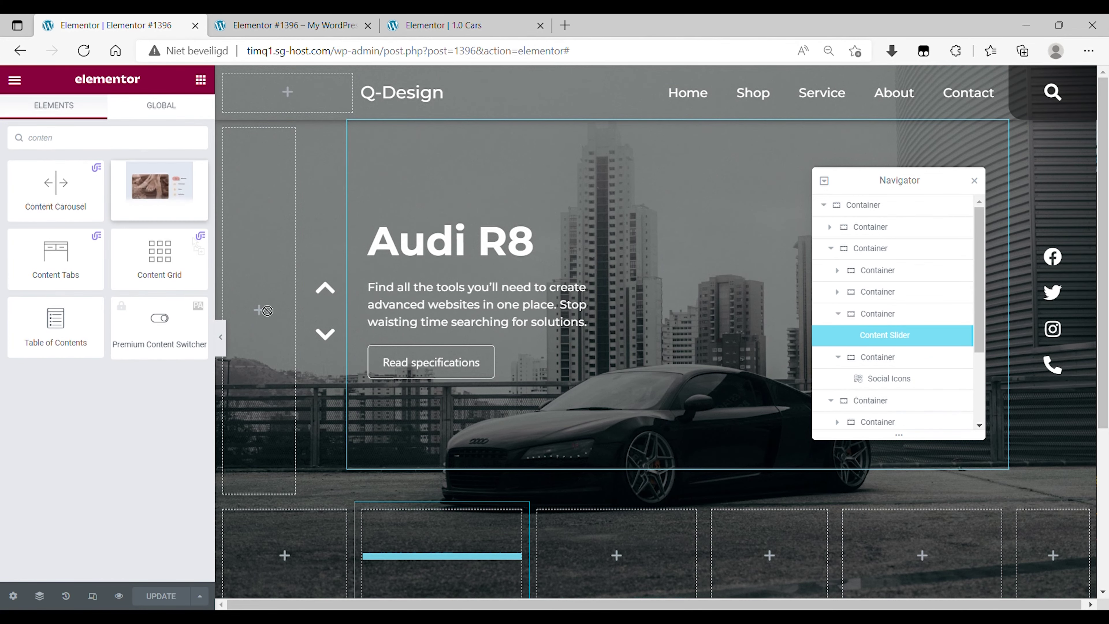
click(401, 543)
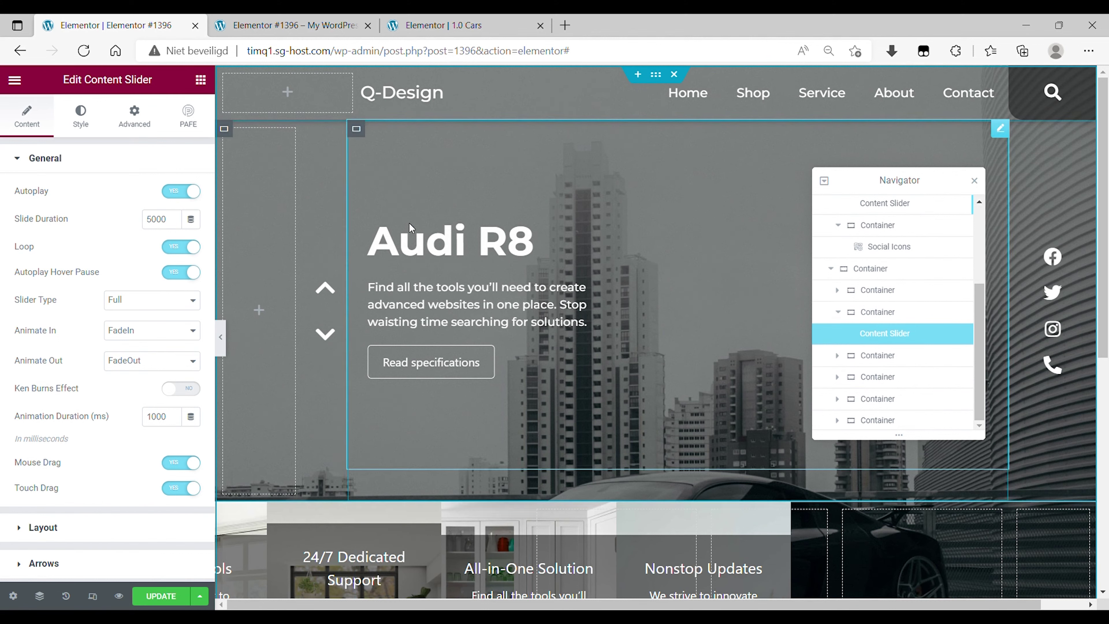
click(151, 122)
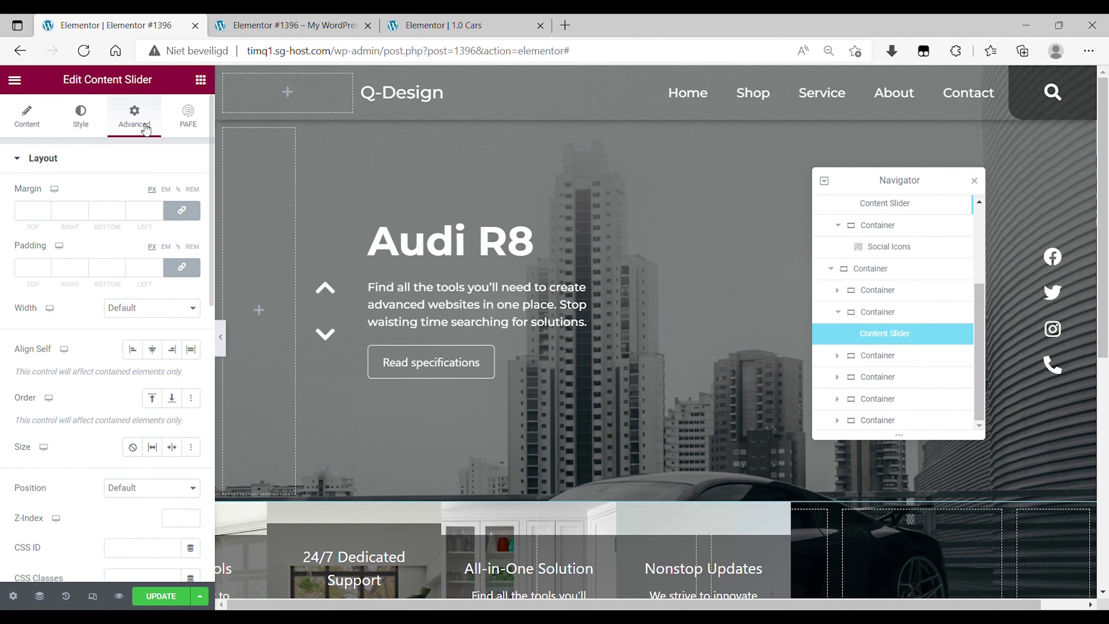
click(154, 337)
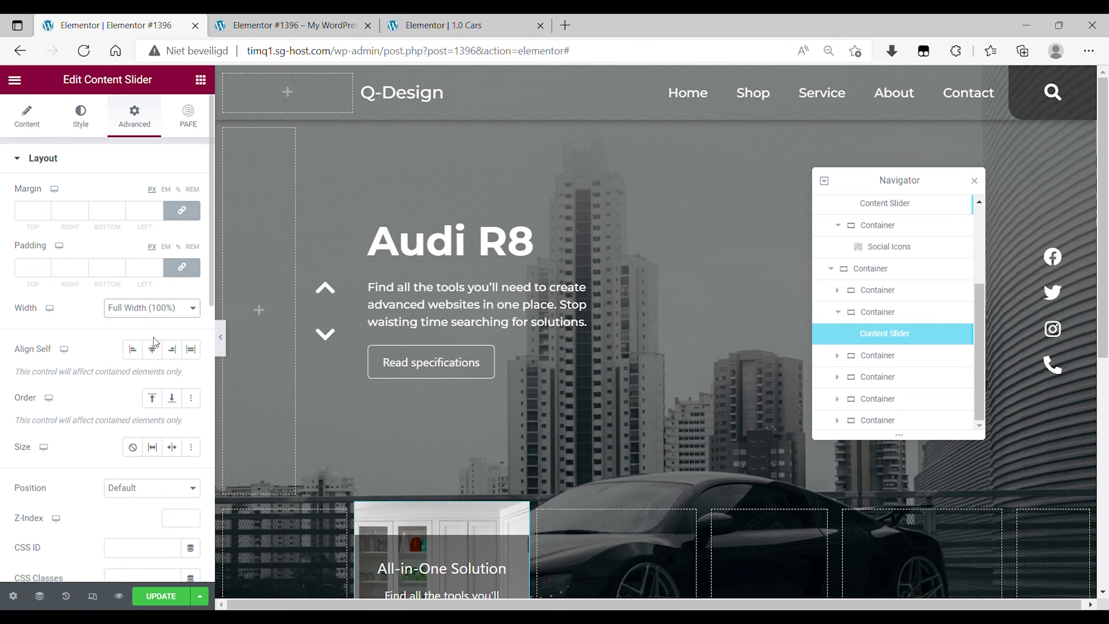
- Turn off the new slider's autoplay and hide its image/icon, button, dots and arrows
click(28, 118)
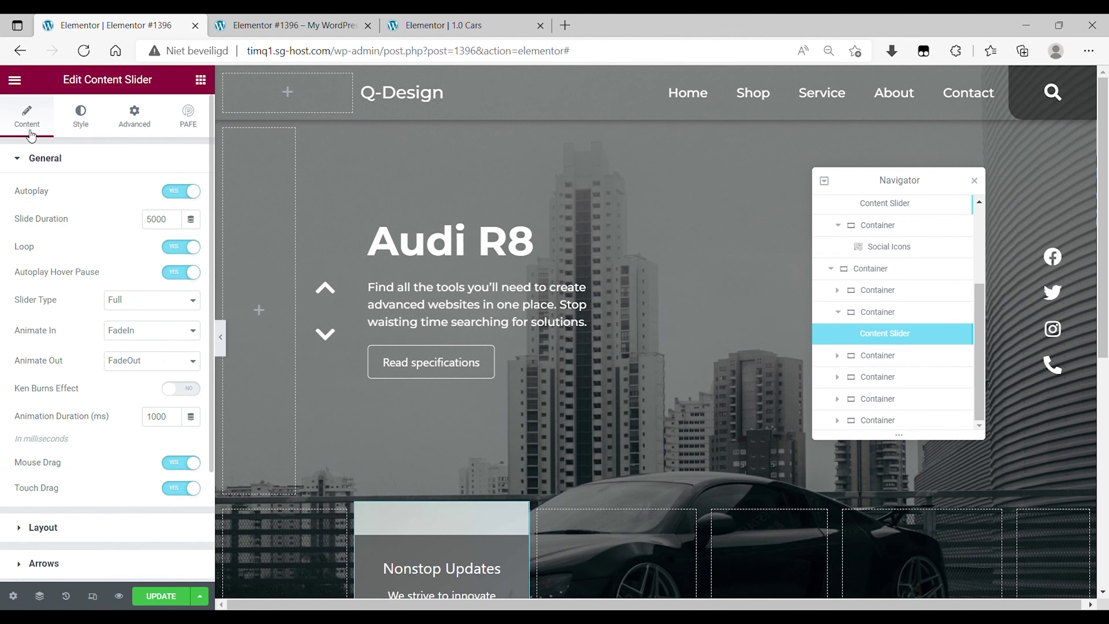
click(190, 192)
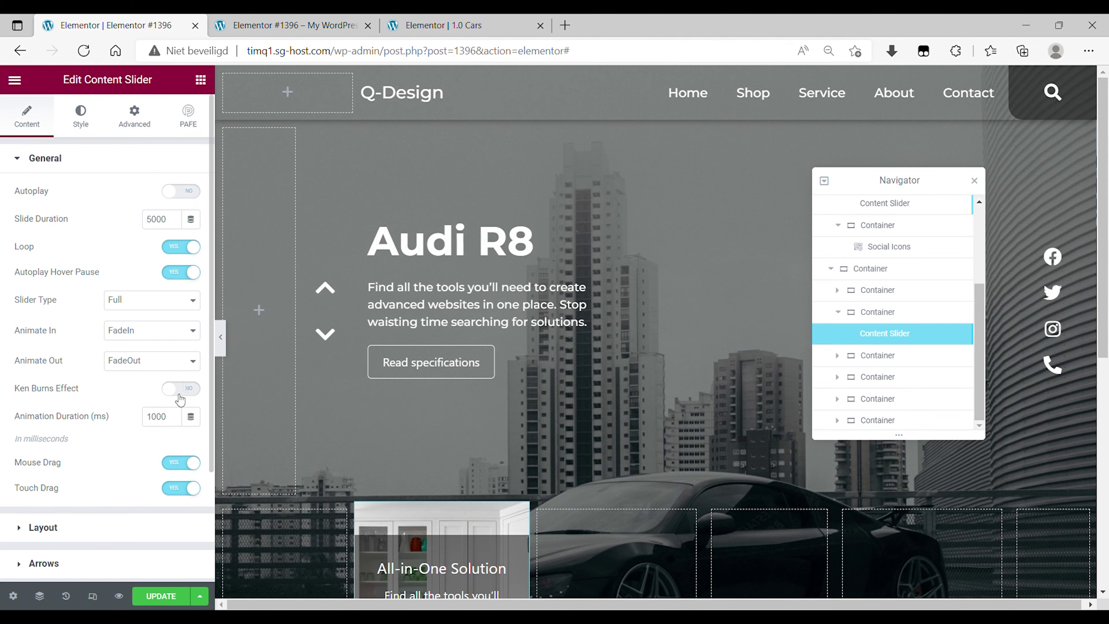
scroll(148, 396, down, 2)
click(80, 441)
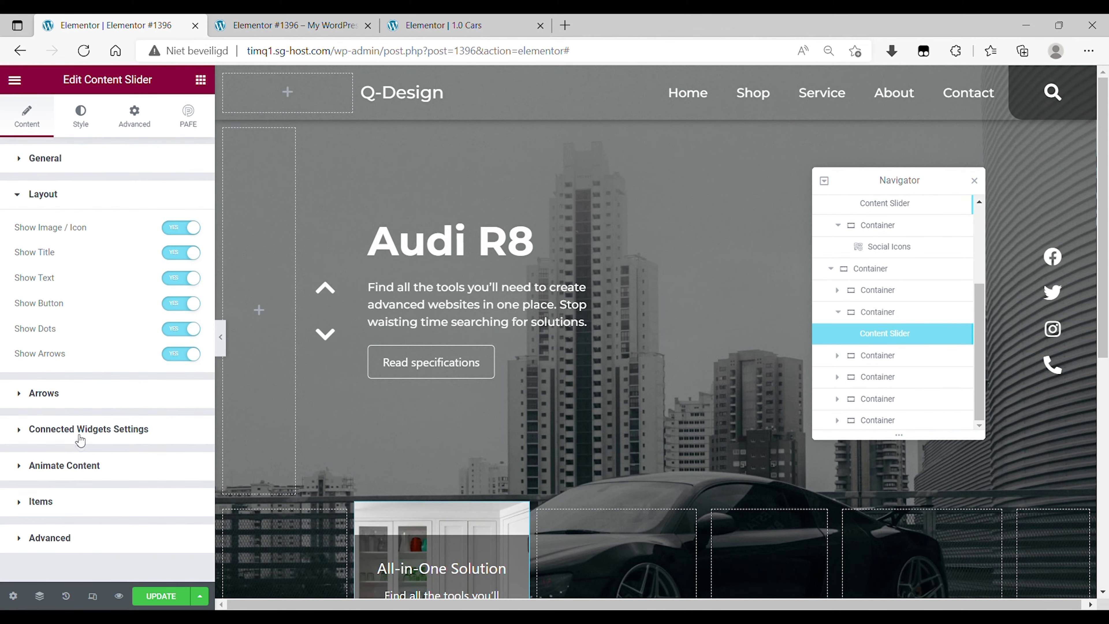
click(191, 227)
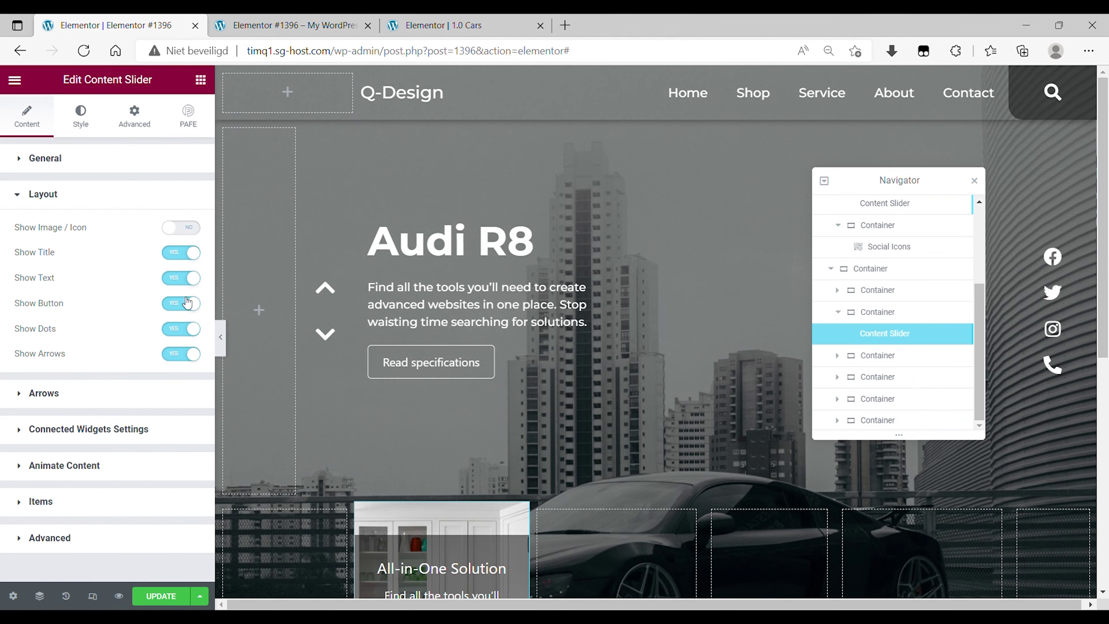
click(188, 302)
click(181, 328)
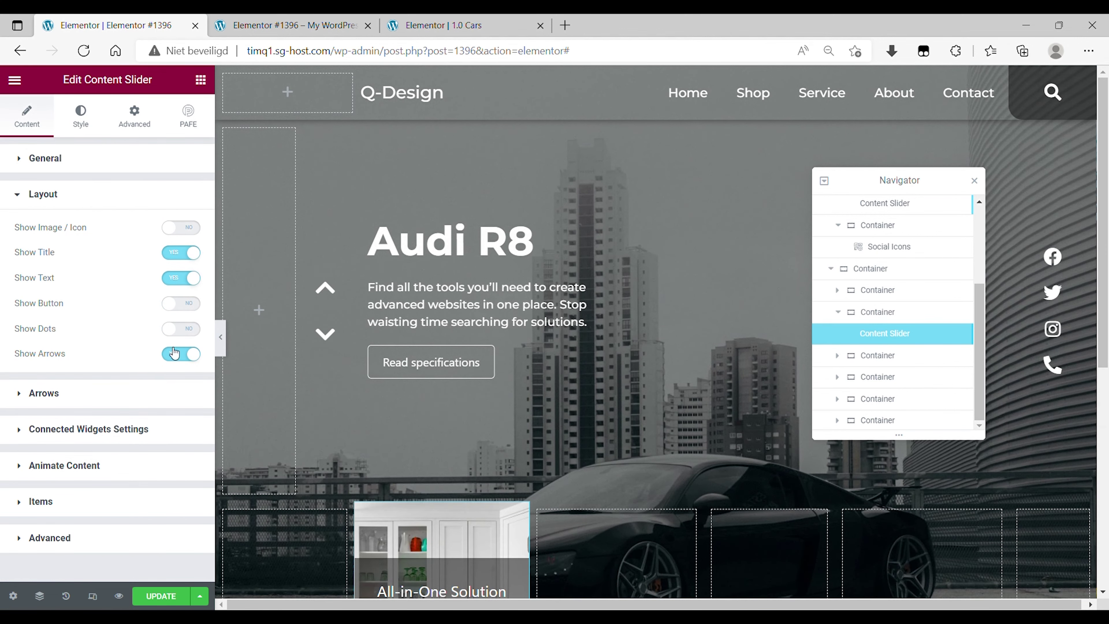
click(176, 356)
- Enable the new slider's remote connection and sync it with Sync Group 1
click(48, 430)
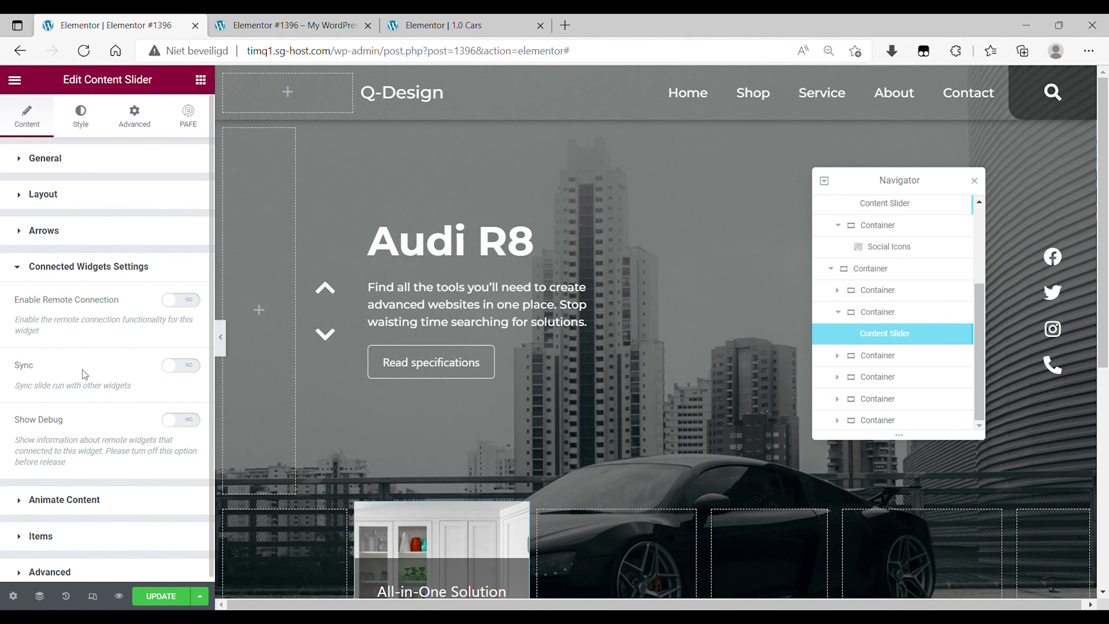
click(189, 301)
click(181, 425)
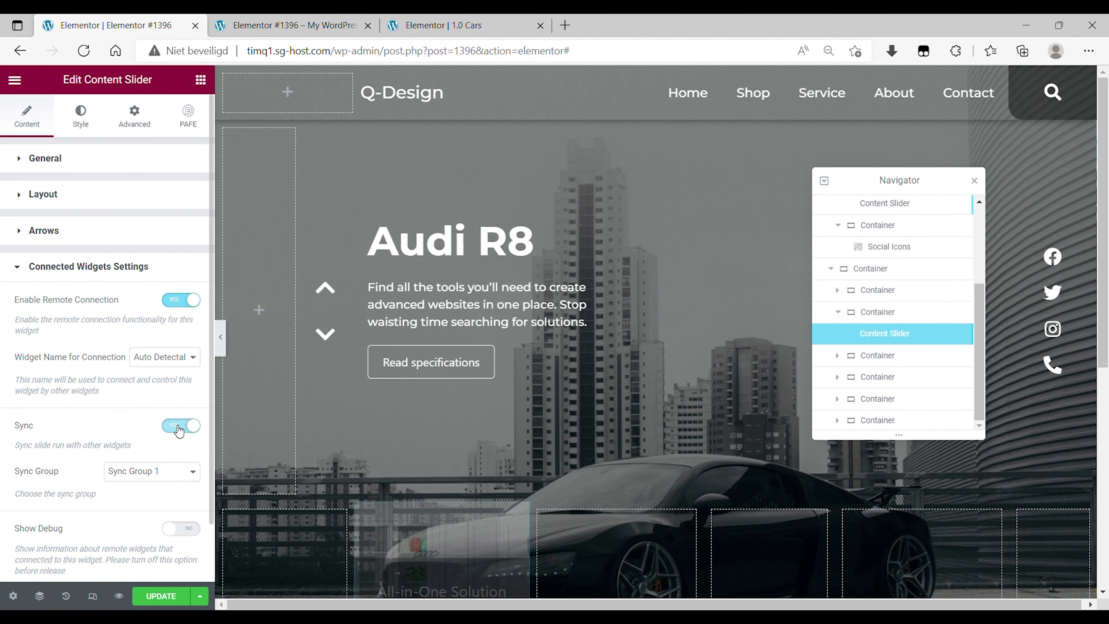
- Set the slider's Animate Content Delay to 0
scroll(149, 425, down, 2)
click(88, 493)
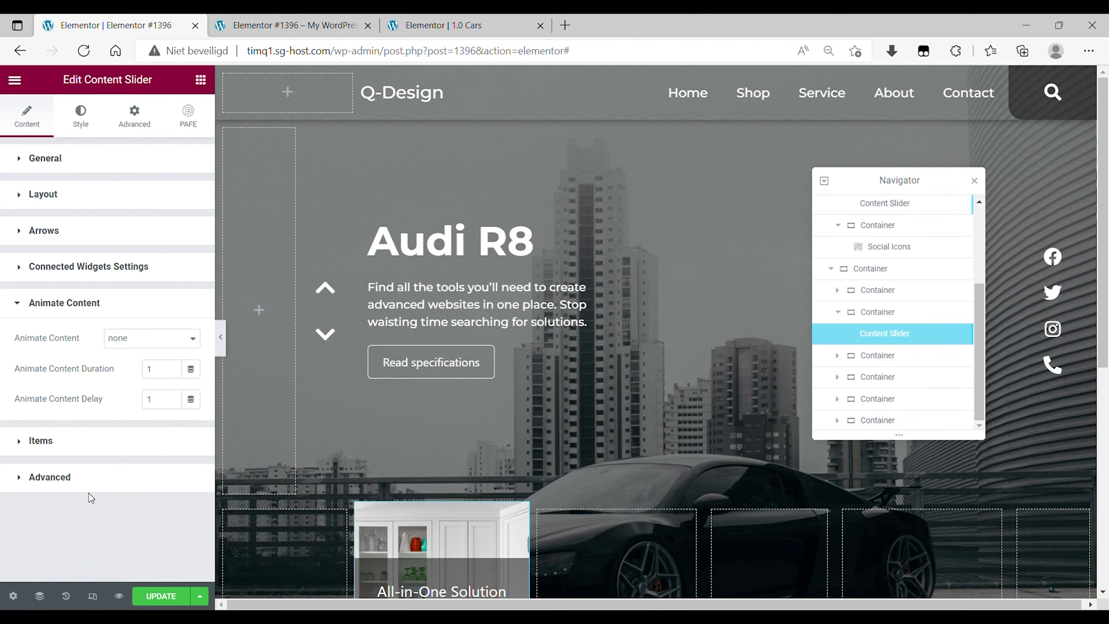
click(159, 402)
key(BackSpace)
text(0)
- Delete the Advanced Tools and 24/7 Dedicated Support items from the slider
click(95, 445)
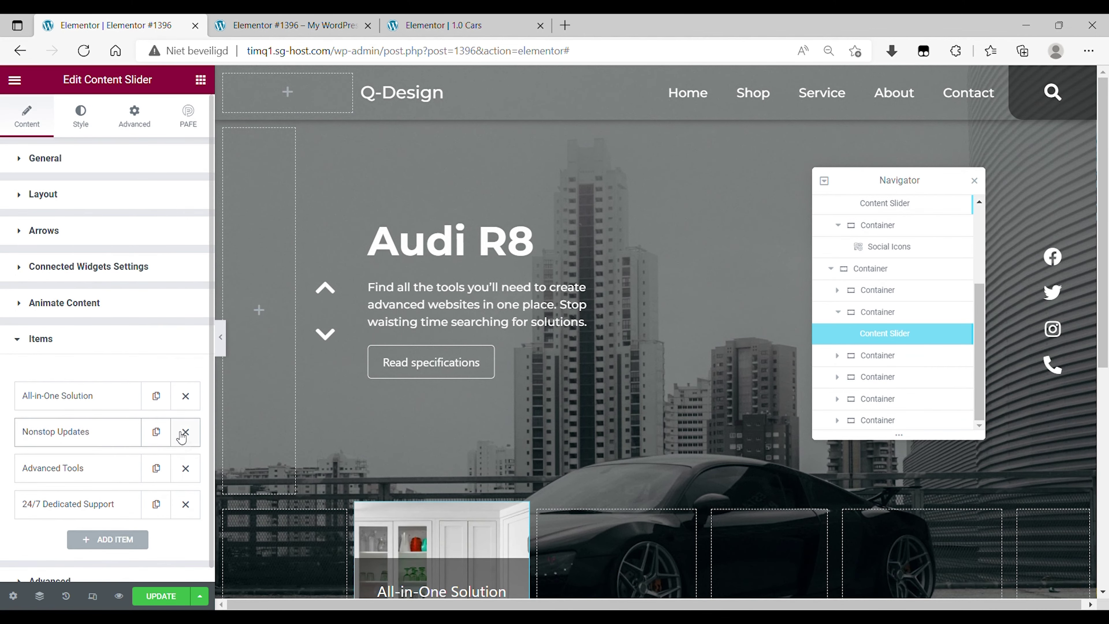
click(185, 468)
click(185, 468)
- Remove the background image from the All-in-One Solution item and clear its title
click(109, 406)
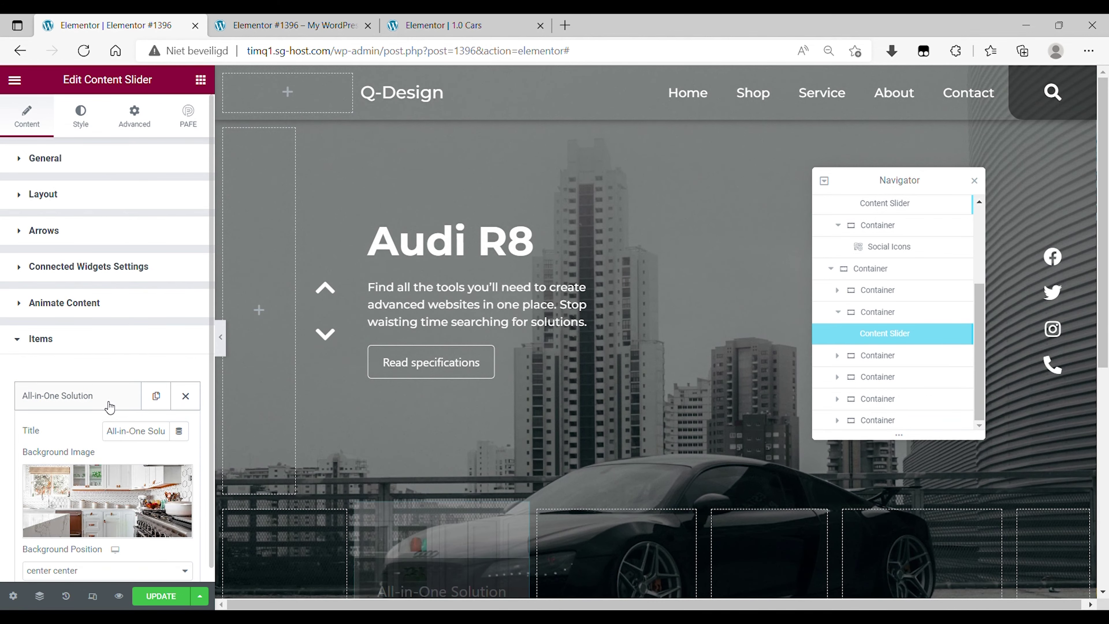
click(178, 477)
key(ctrl+a)
key(BackSpace)
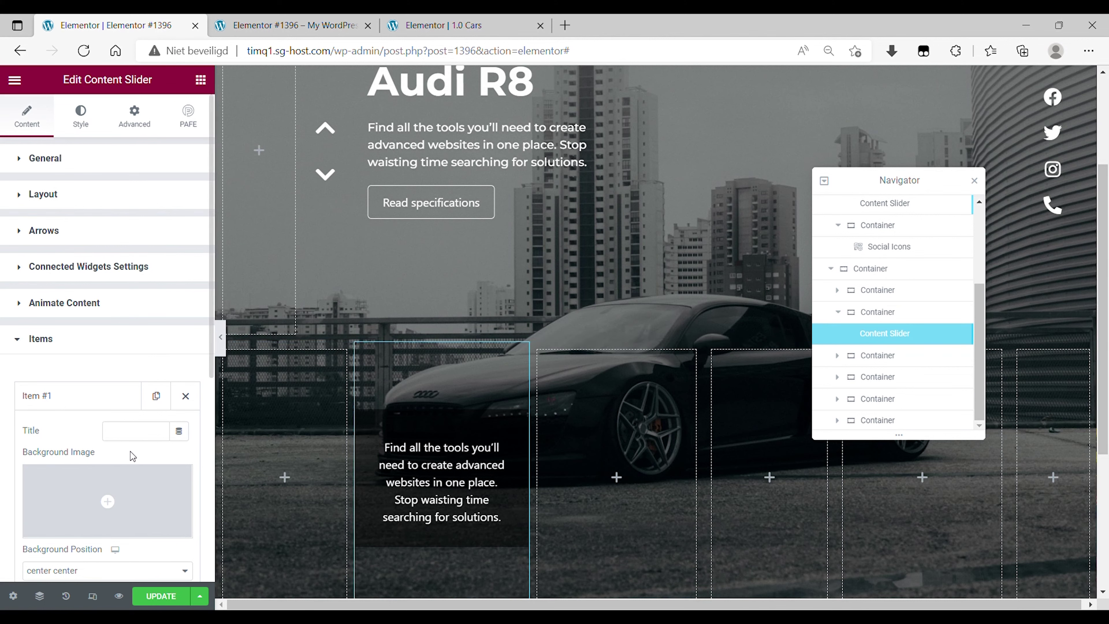
- Title the first slider item "322-328 KM/H" and replace its content text with "Speed"
click(134, 442)
text(322)
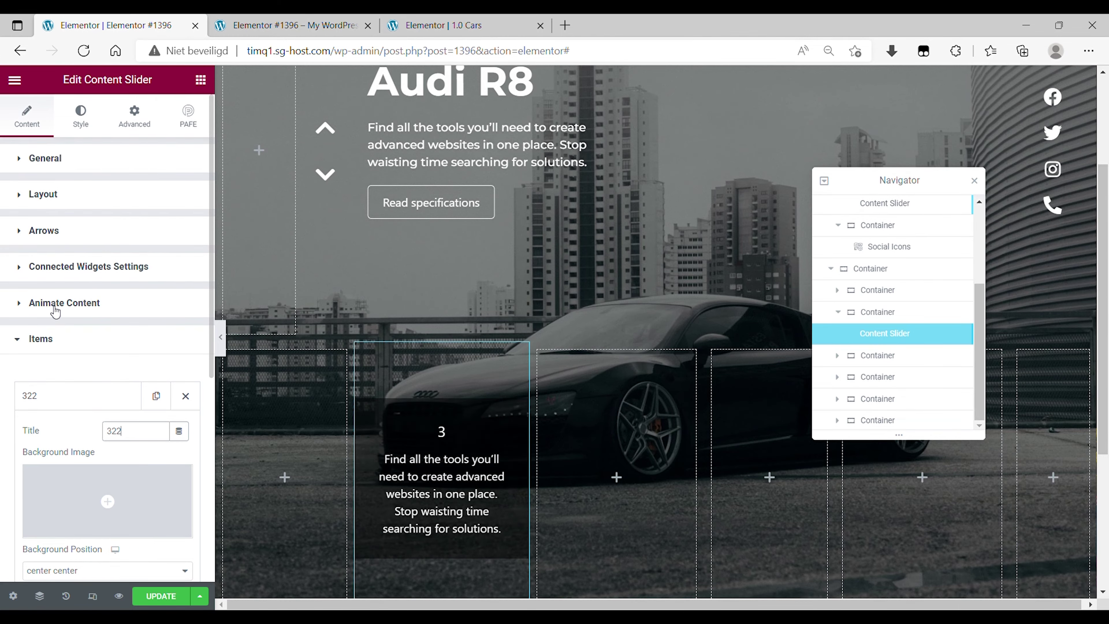
text(-2)
key(BackSpace)
text(328 K)
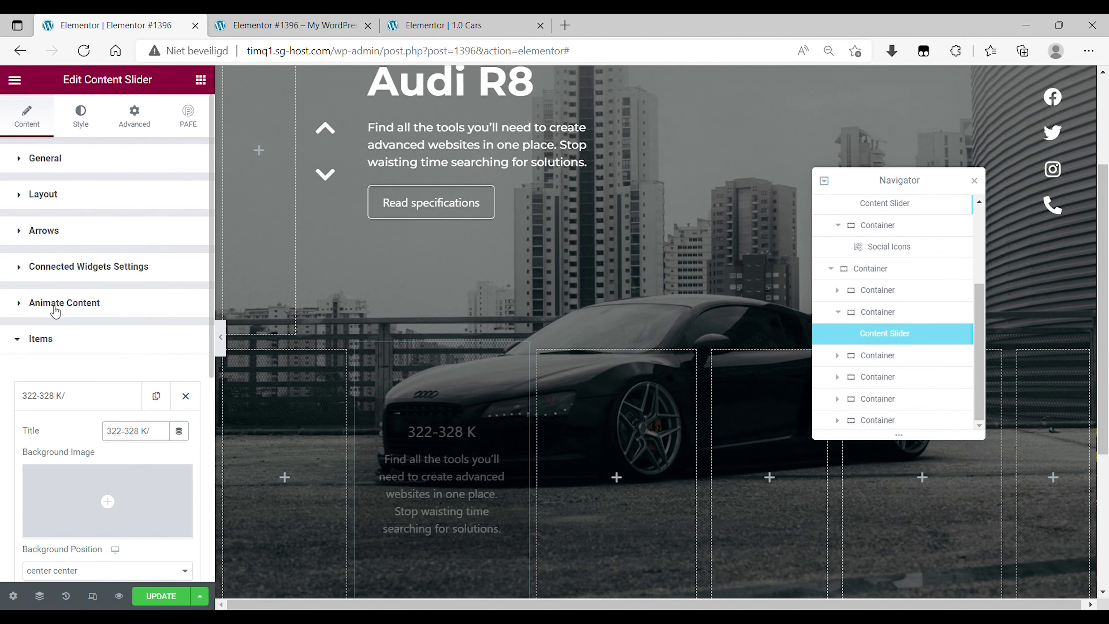
text(M/H)
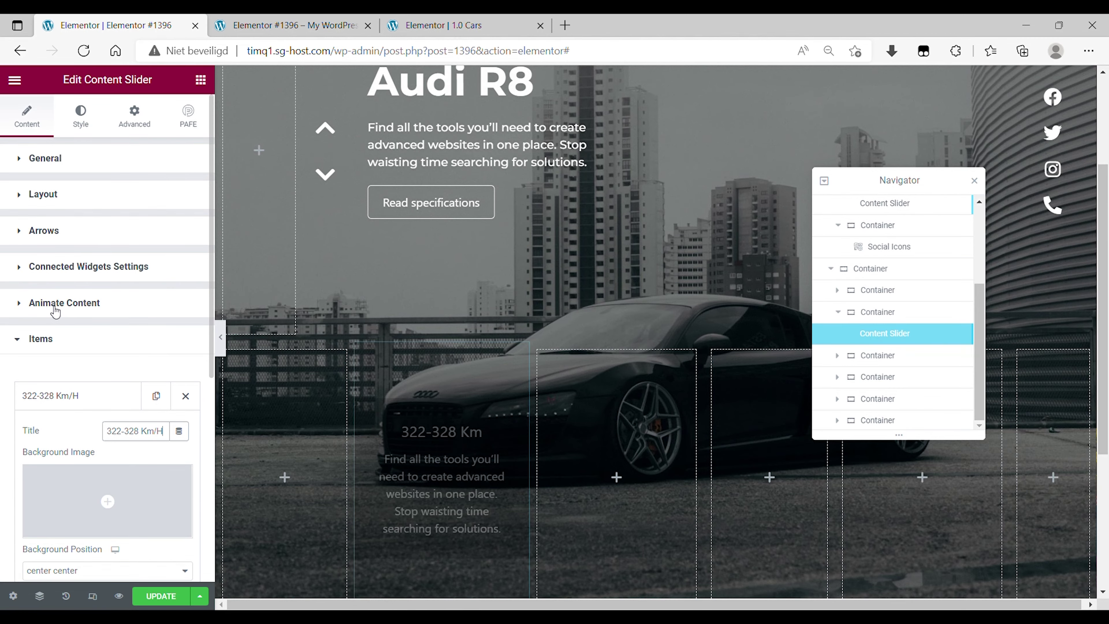
scroll(54, 311, down, 6)
triple_click(141, 393)
text(Speed)
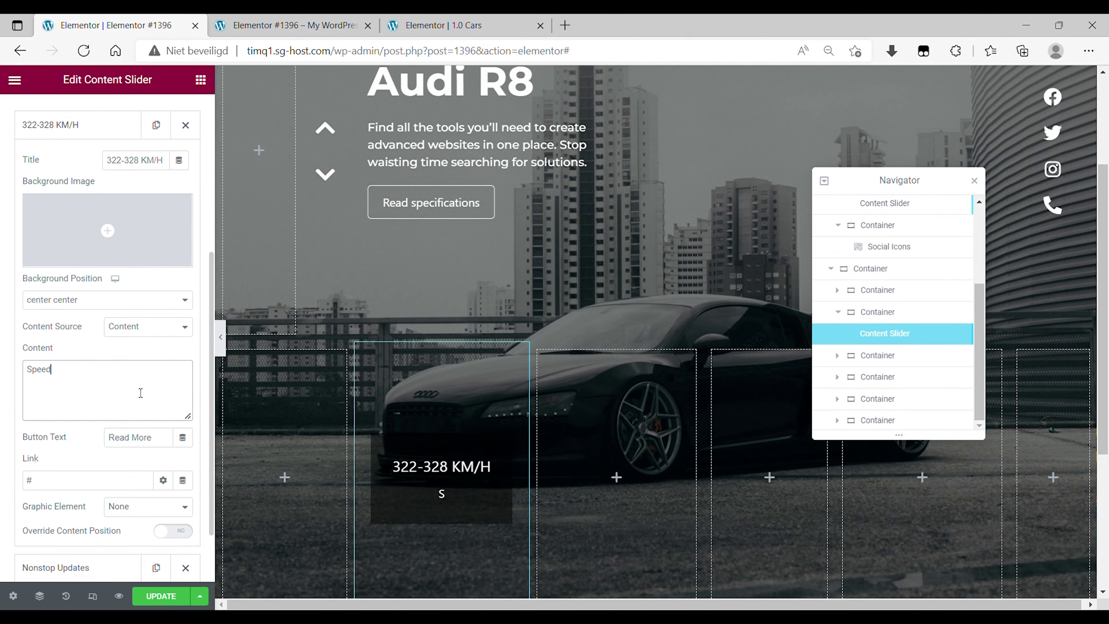
- Remove the background image from the Nonstop Updates item
scroll(111, 437, down, 3)
click(109, 487)
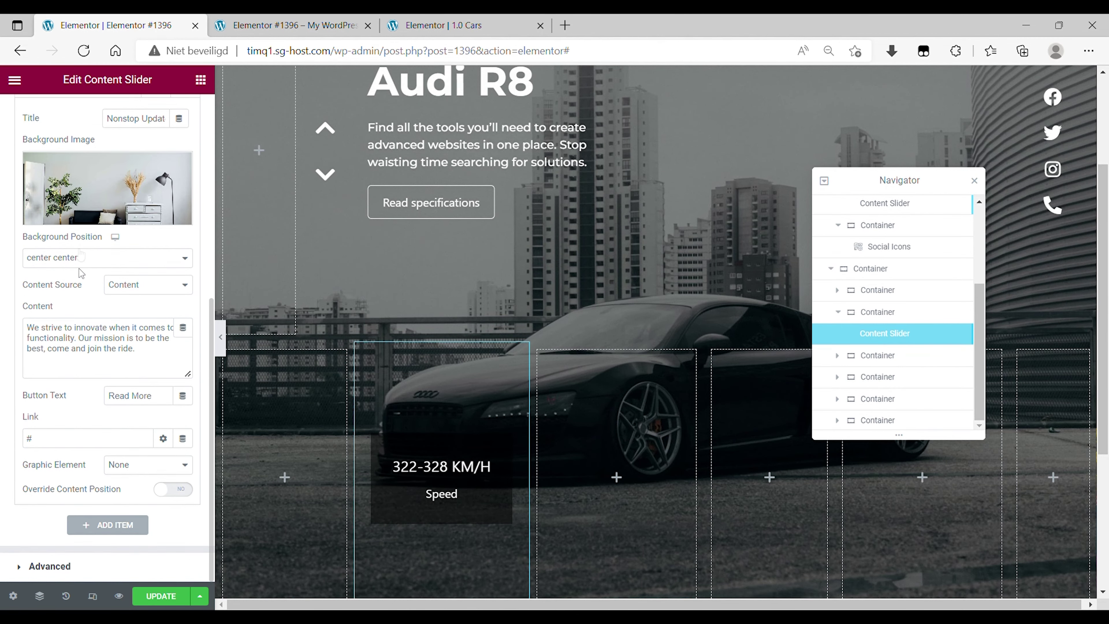
click(178, 166)
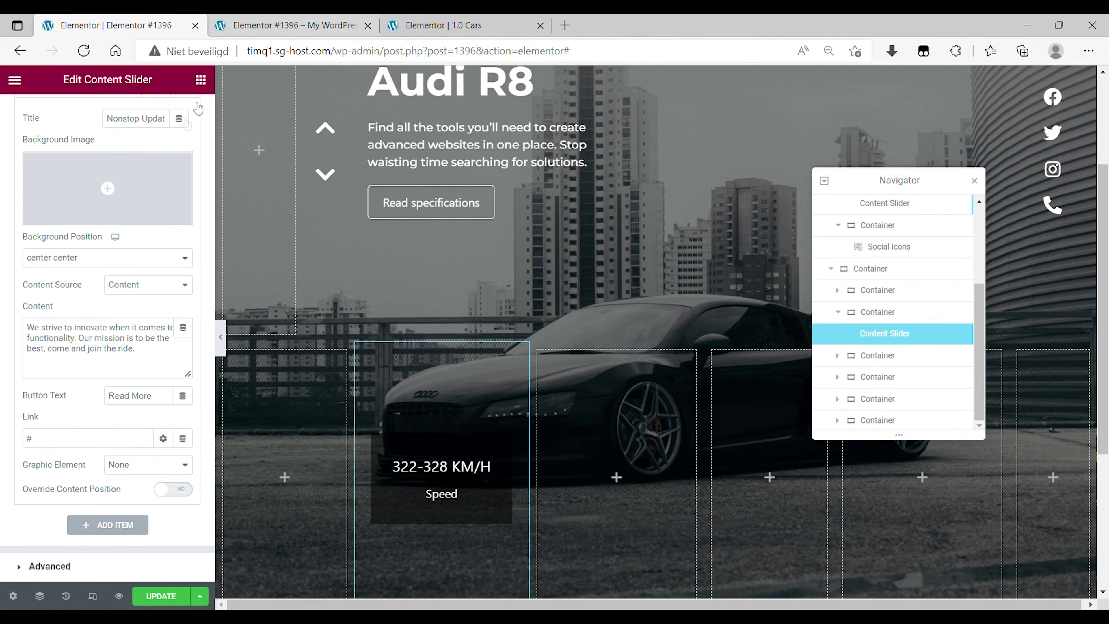
- Title the second slider item "246 - 250 KM/H" and replace its content text with "Speed"
triple_click(144, 119)
text(246 - 250 Km)
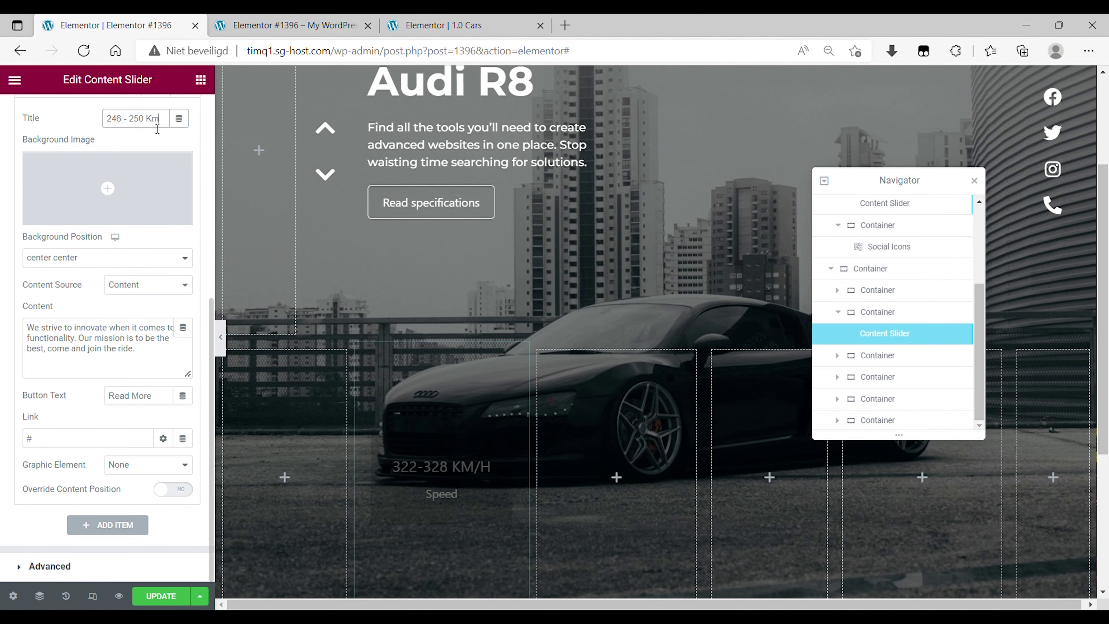
key(BackSpace)
text(M/H)
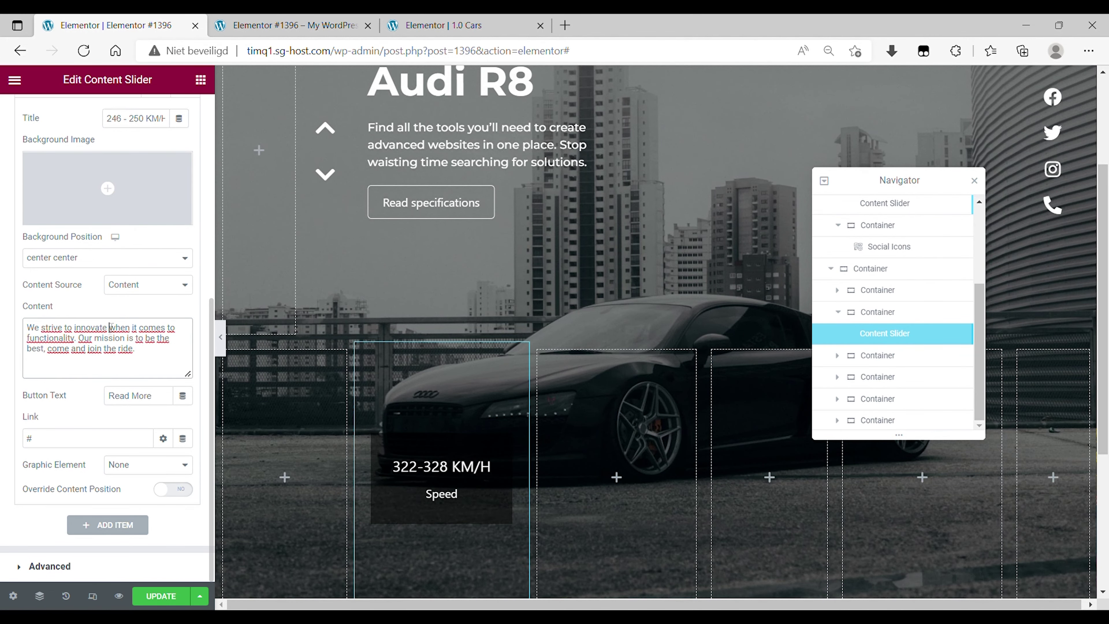
triple_click(110, 326)
text(Speed)
- Set the speed slider's height to 20 VH and its horizontal alignment to left
click(80, 116)
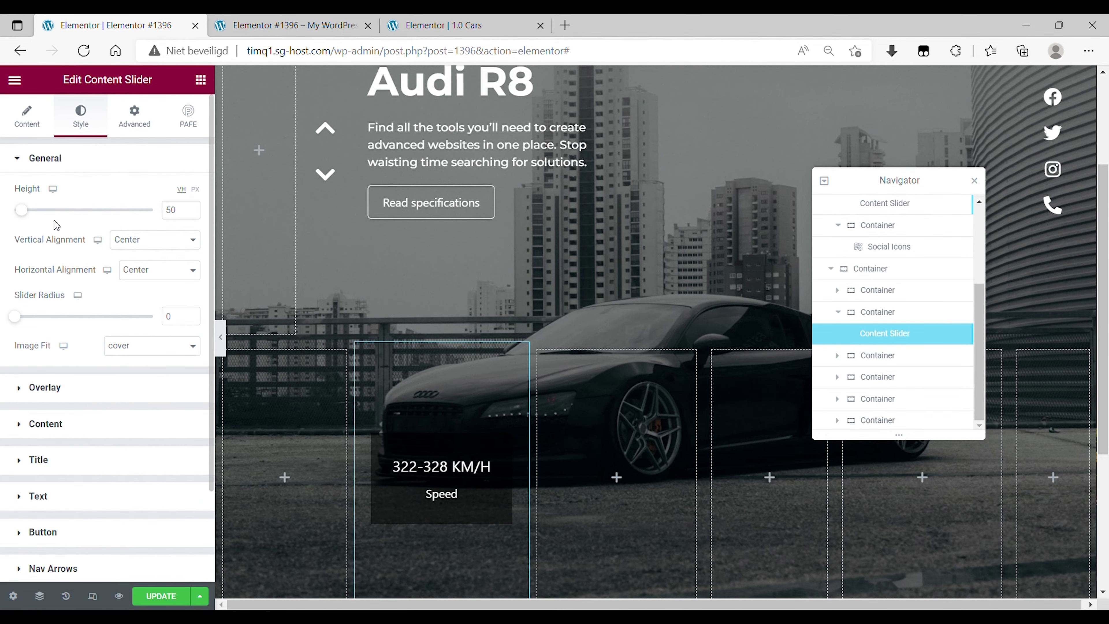
double_click(171, 211)
text(20)
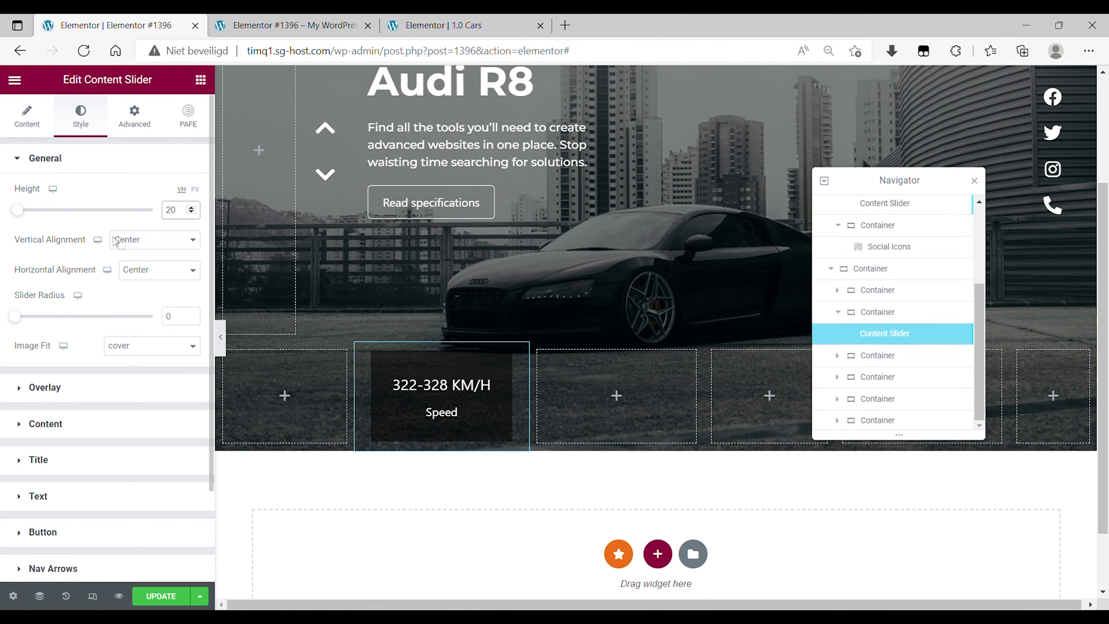
- Make the slider's content background fully transparent and set the content alignment to Left
click(96, 460)
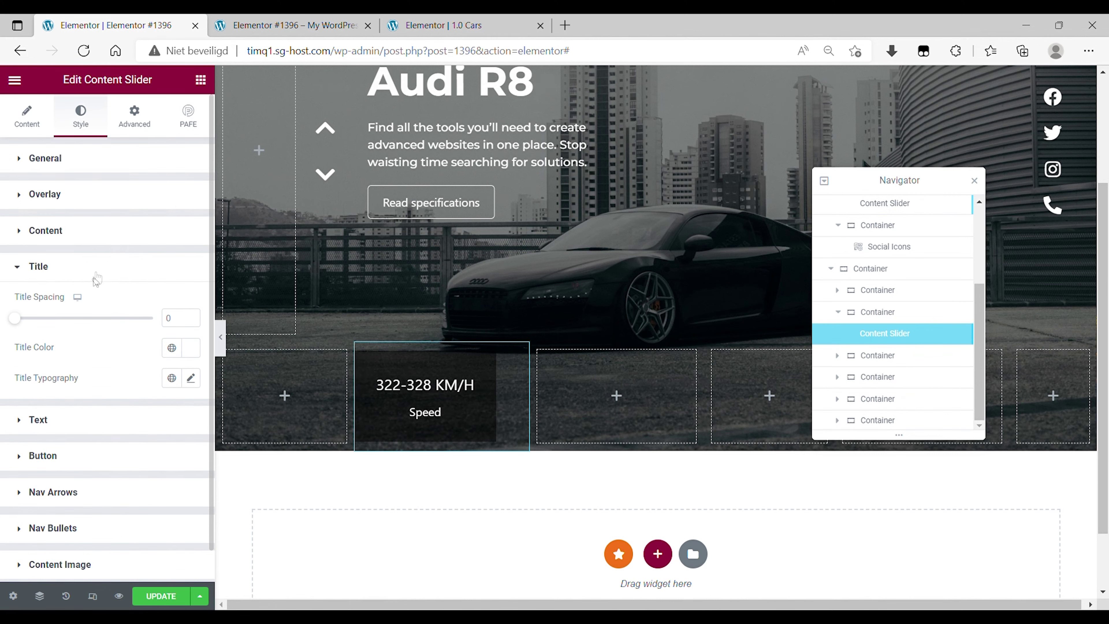
click(90, 238)
click(192, 279)
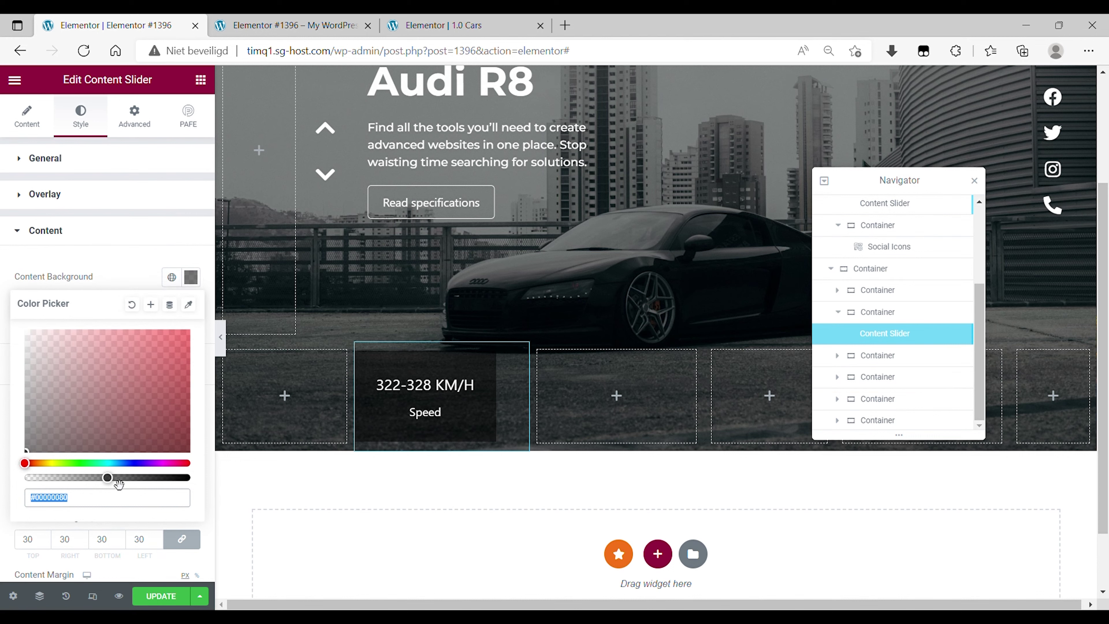
drag(119, 483, 26, 478)
click(128, 268)
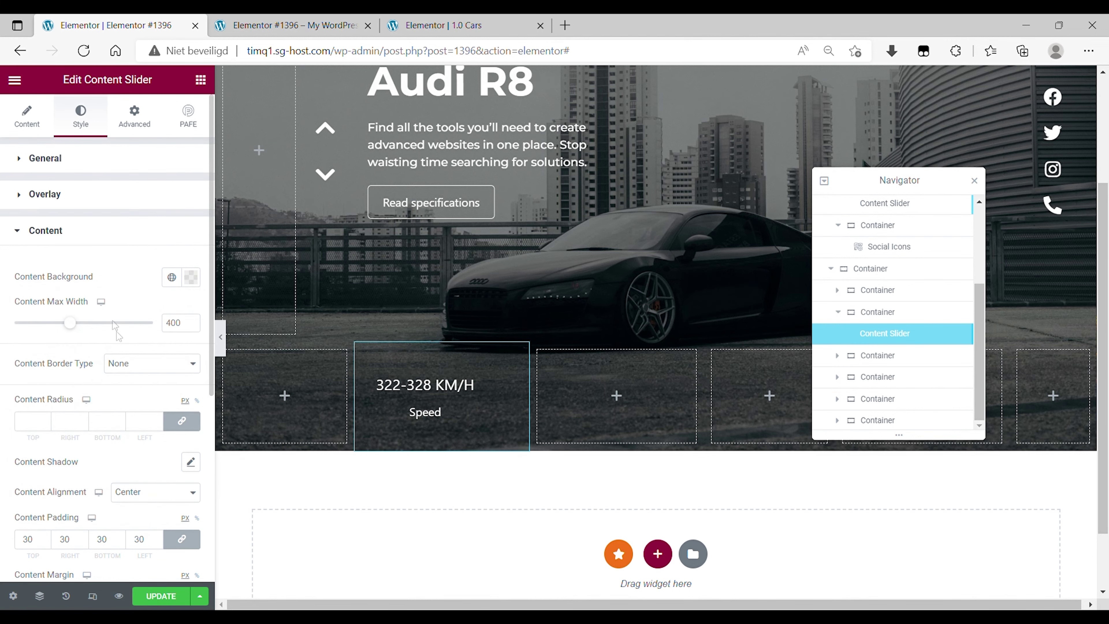
click(121, 492)
click(129, 515)
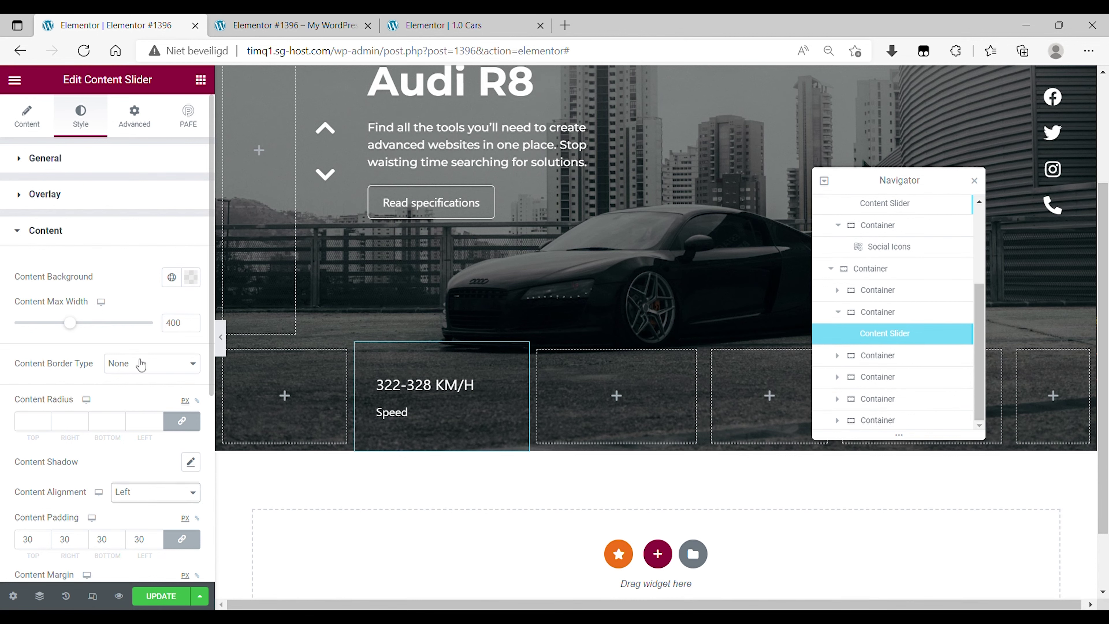
scroll(103, 424, down, 5)
click(79, 387)
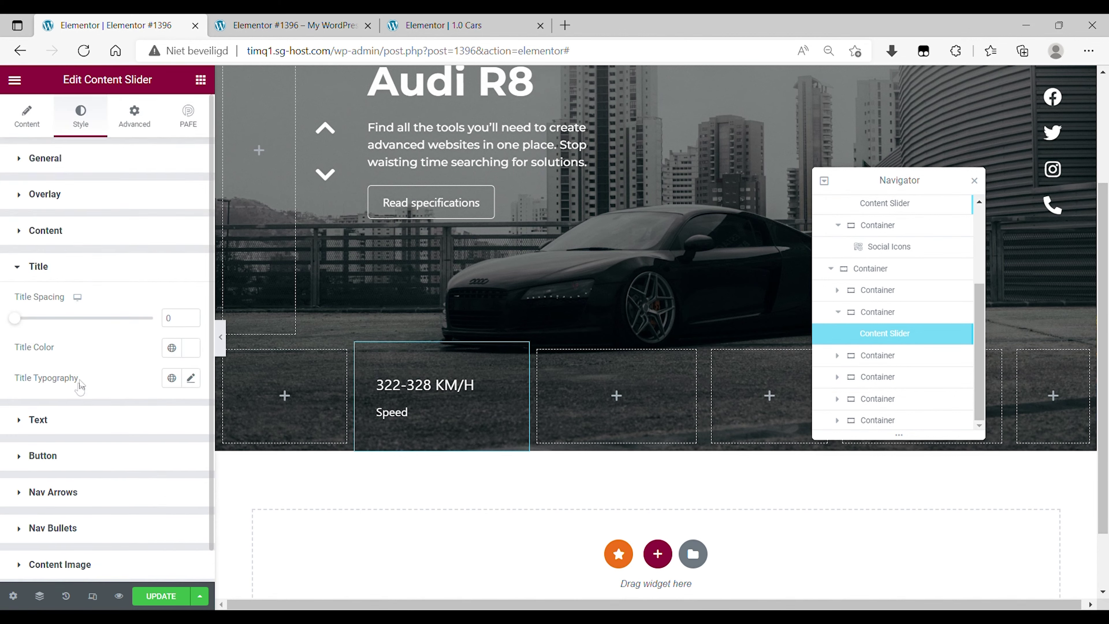
click(190, 348)
click(198, 549)
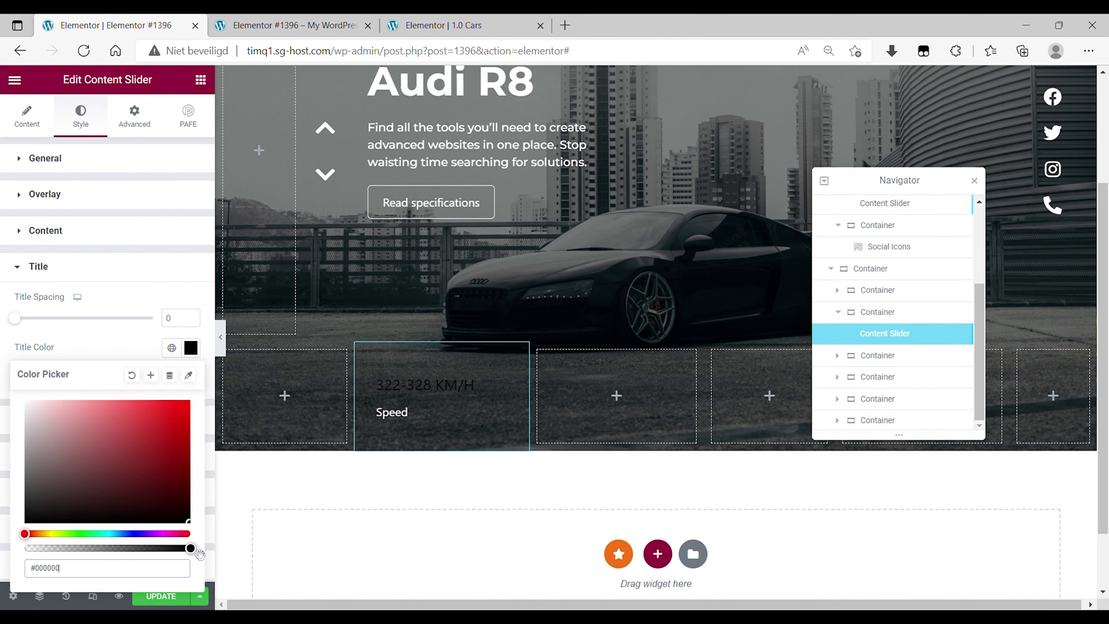
click(131, 348)
- Search the title typography's font families for "mont" and choose the matching font
click(191, 377)
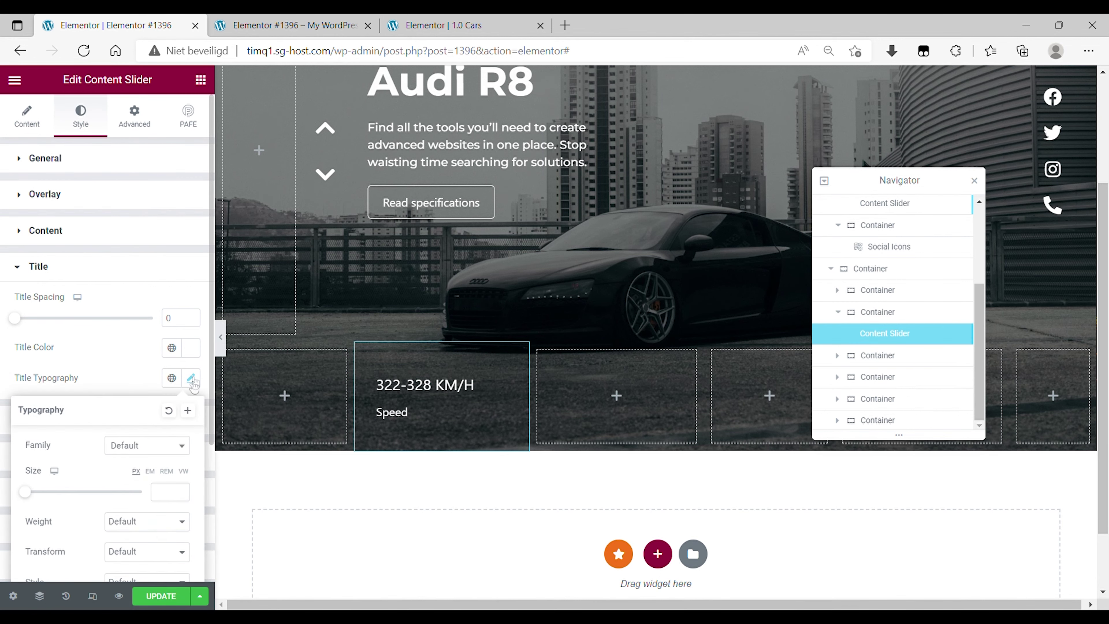
click(165, 445)
text(mont)
click(141, 301)
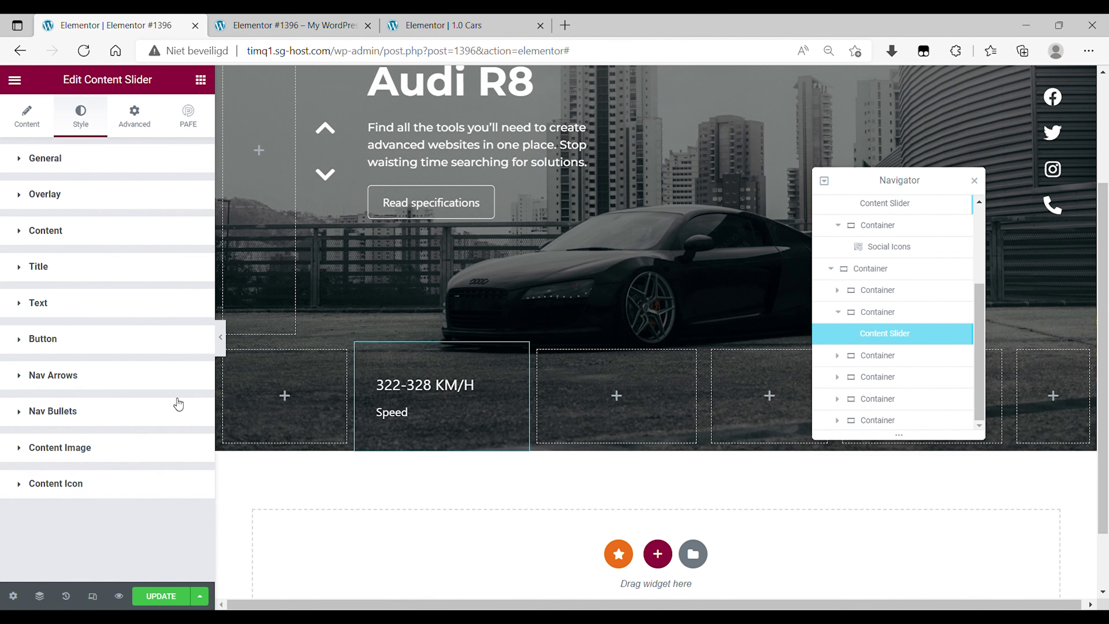
- Set the speed slider's title typography to a size of 1.5 EM and a weight of 700
click(149, 472)
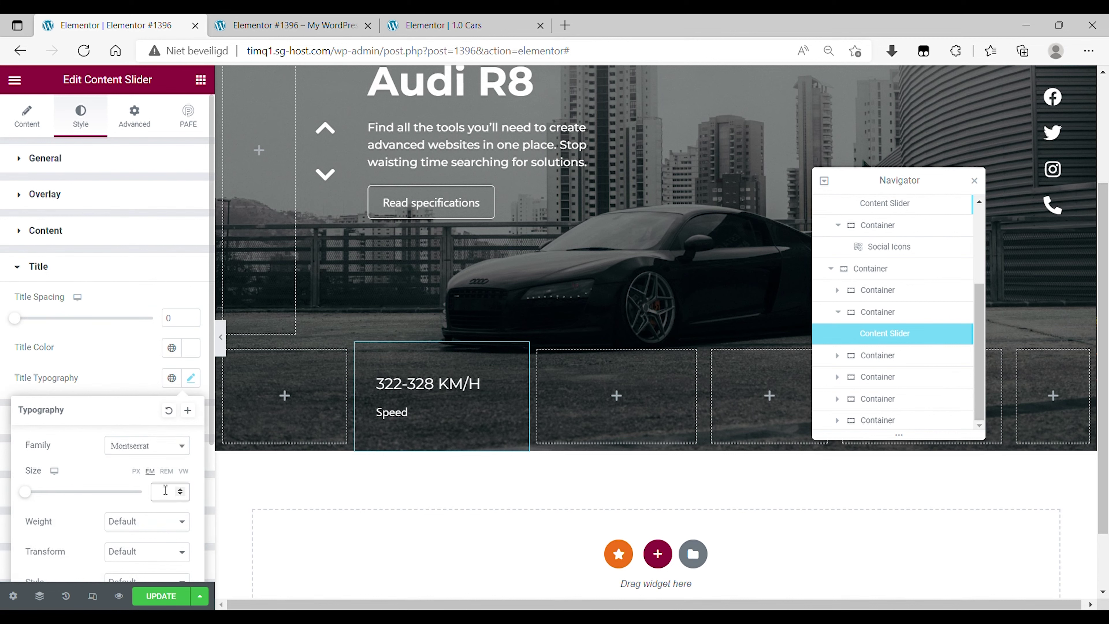
text(1.5)
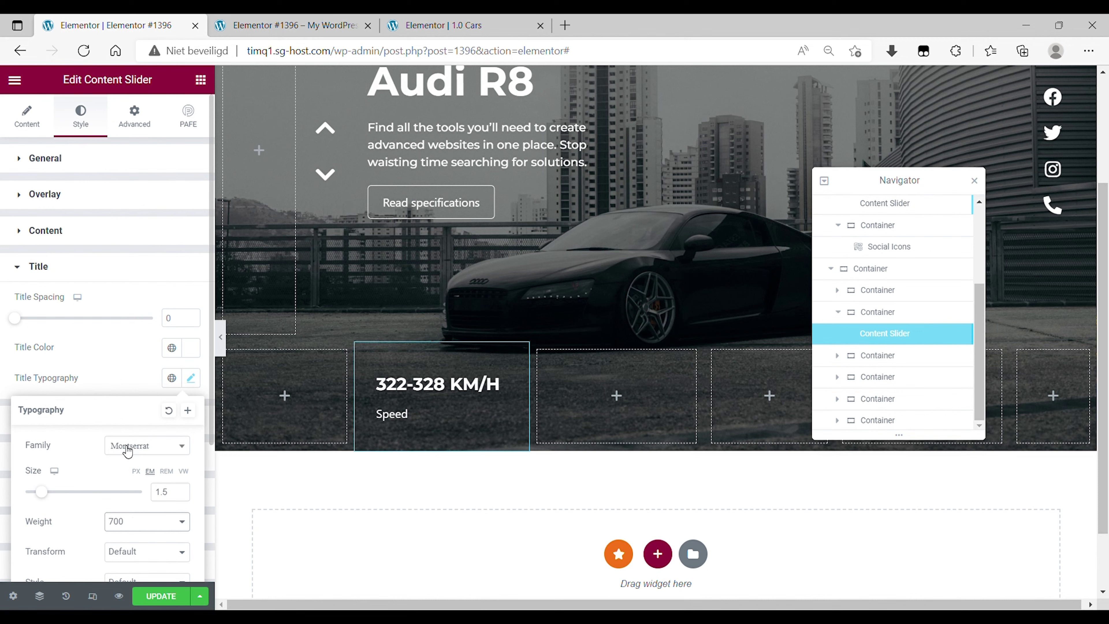
scroll(115, 399, down, 4)
click(122, 205)
- Set the speed slider's text typography to the Montserrat family with a heavier weight
click(86, 244)
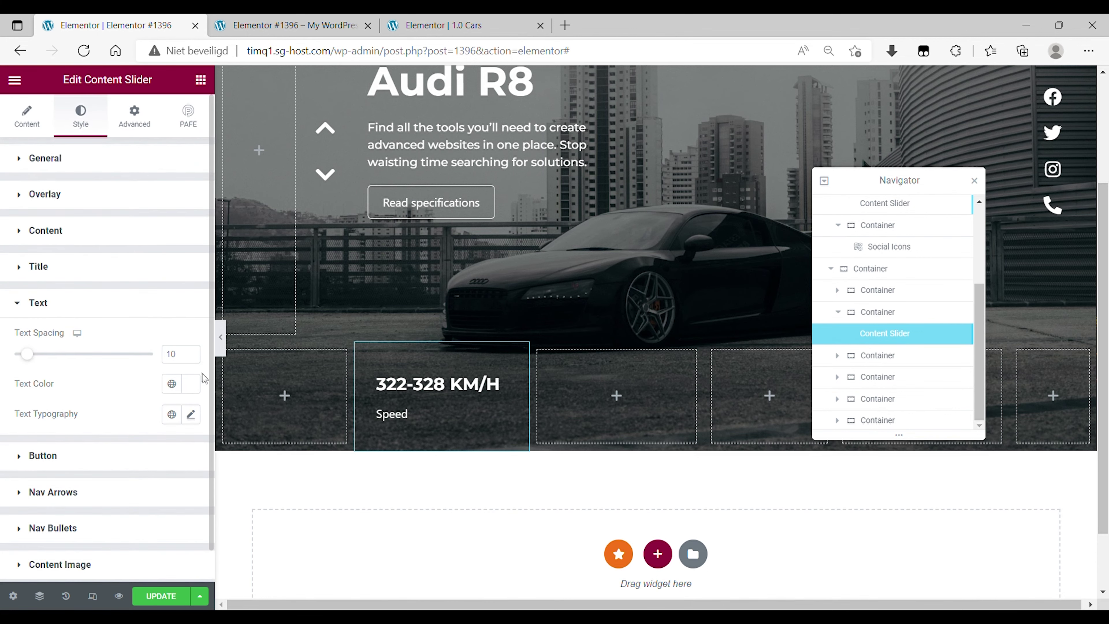
click(191, 414)
click(150, 480)
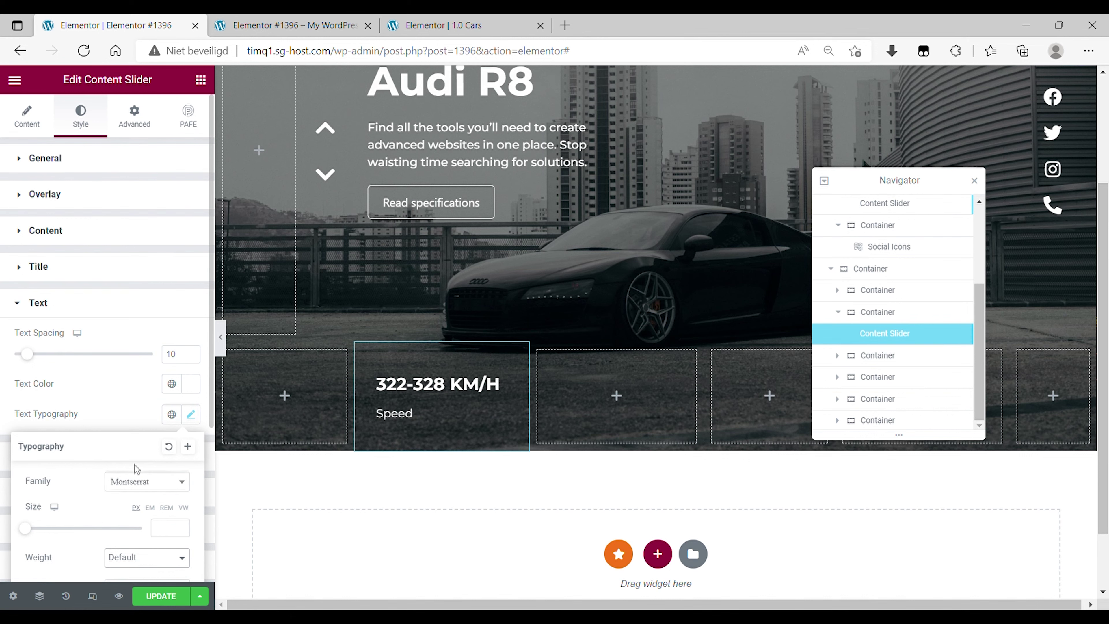
click(138, 410)
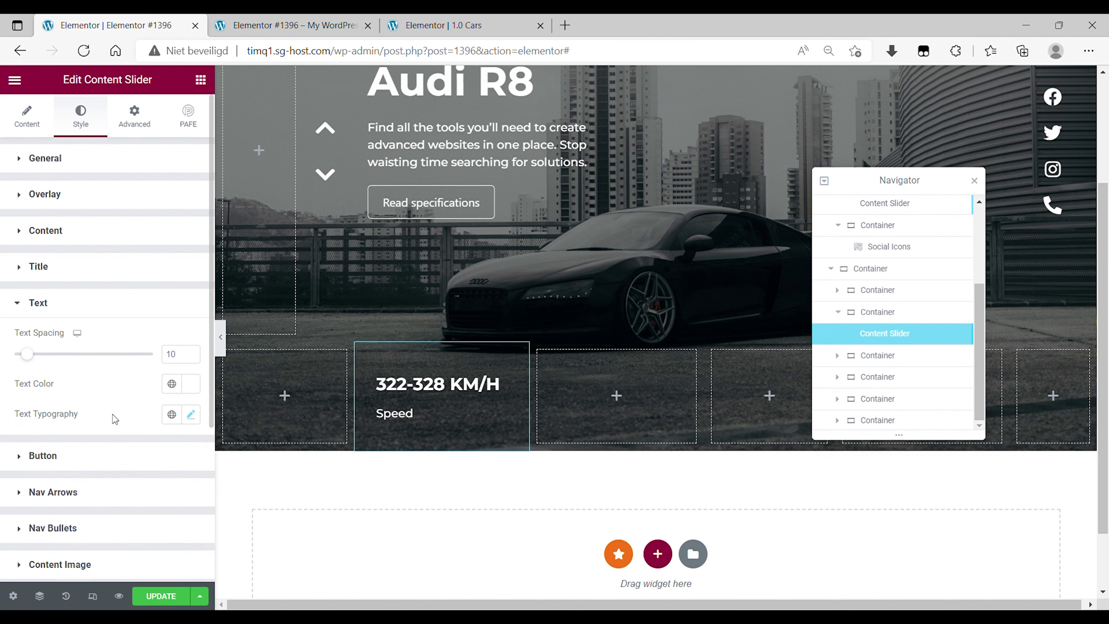
scroll(115, 419, down, 1)
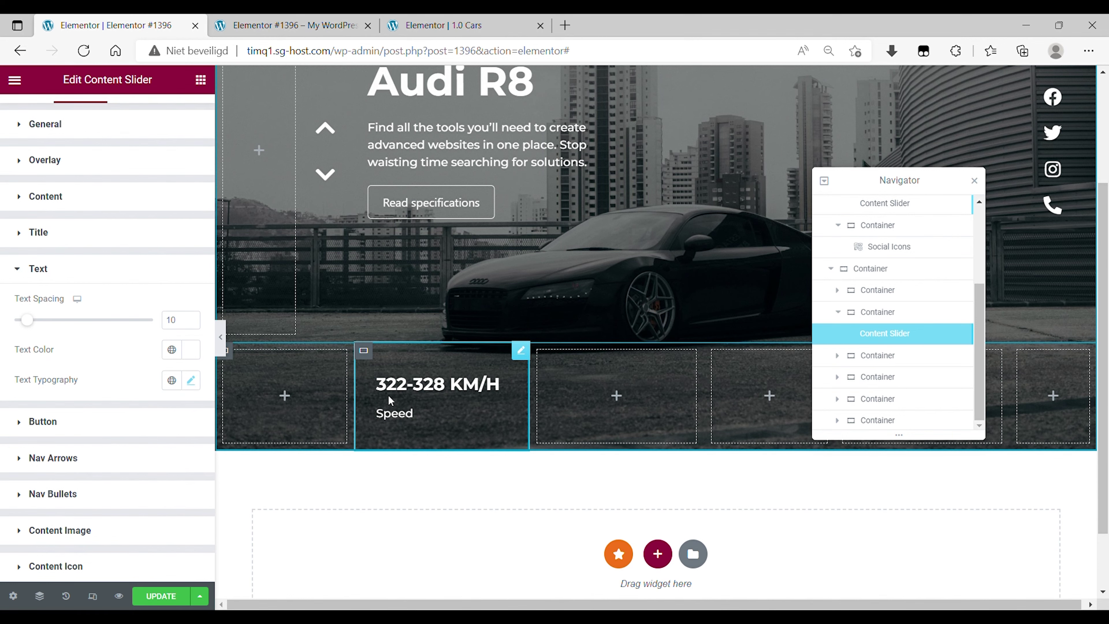
- Save the page and switch through the car slides in the preview to check the synced speed values
key(ctrl+s)
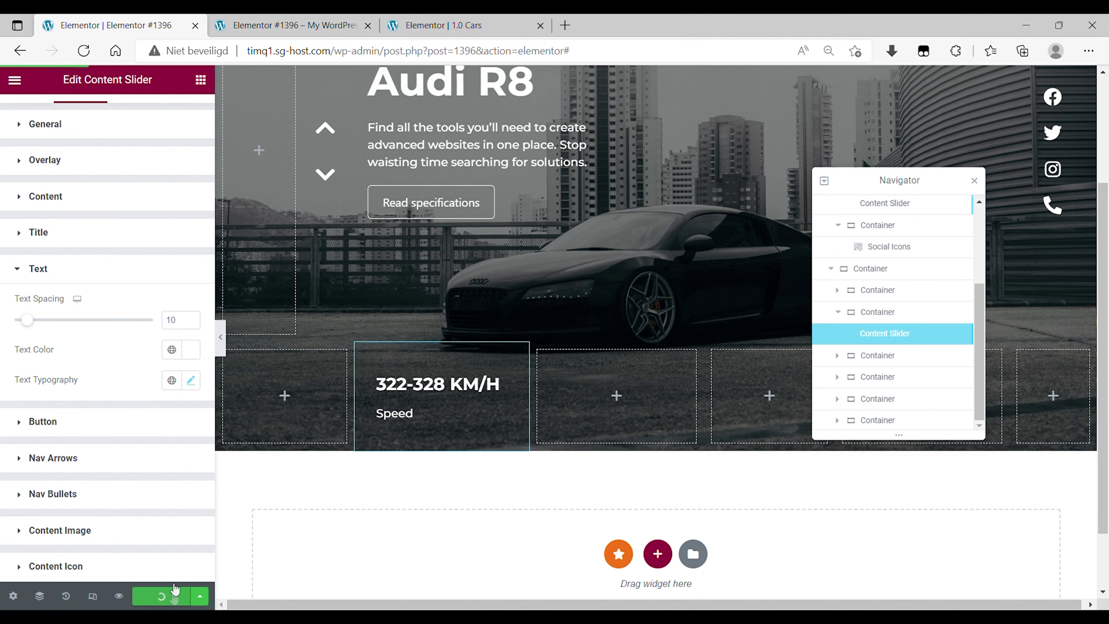
key(ctrl+Tab)
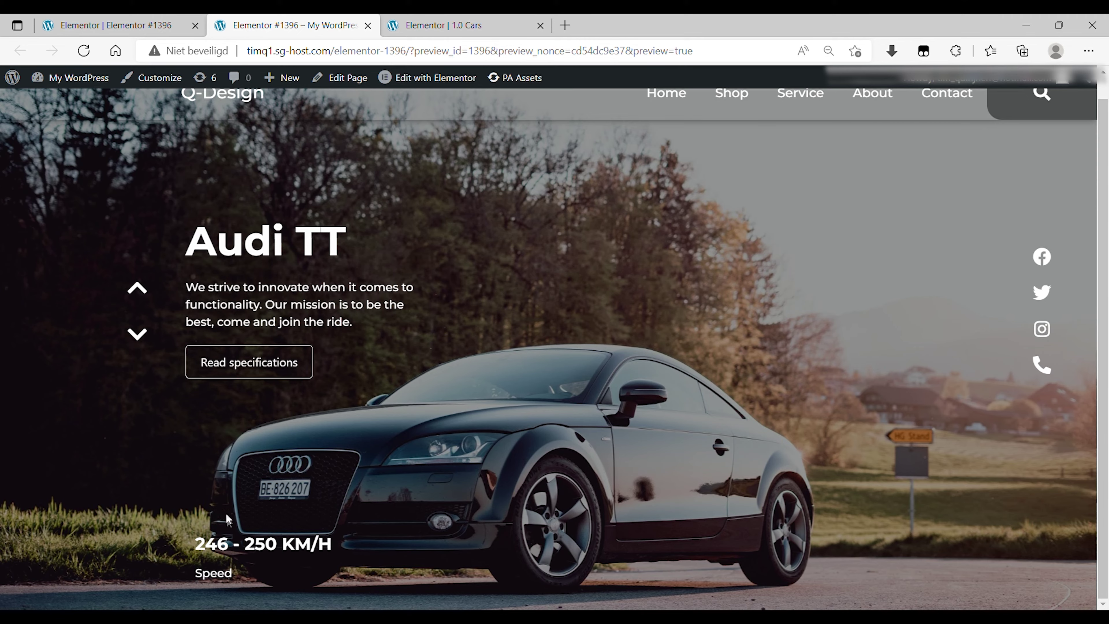
click(136, 335)
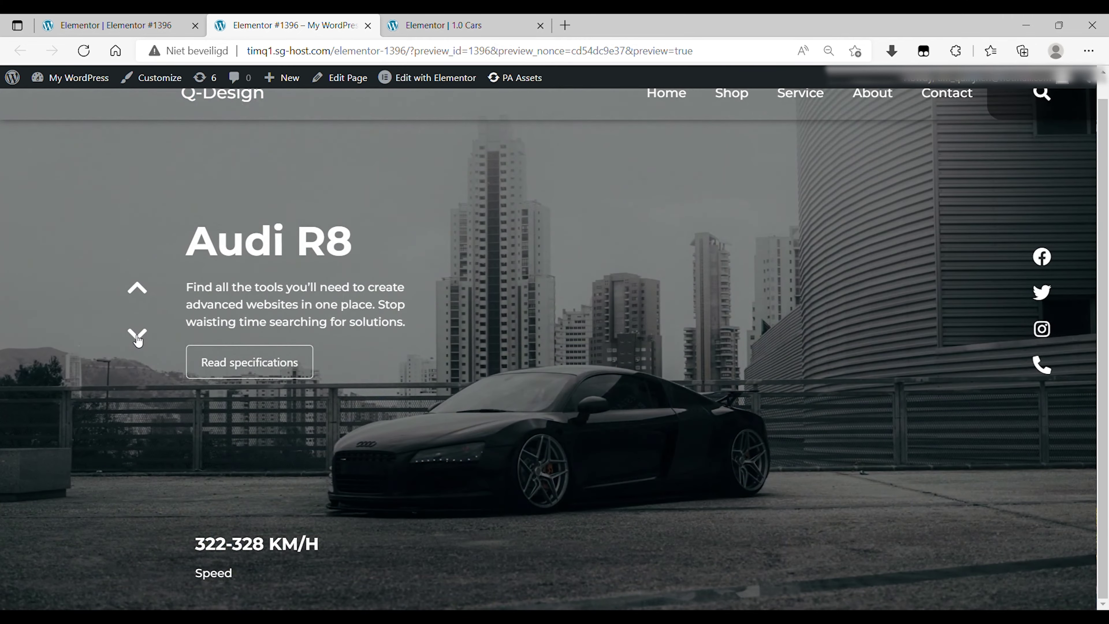
click(138, 337)
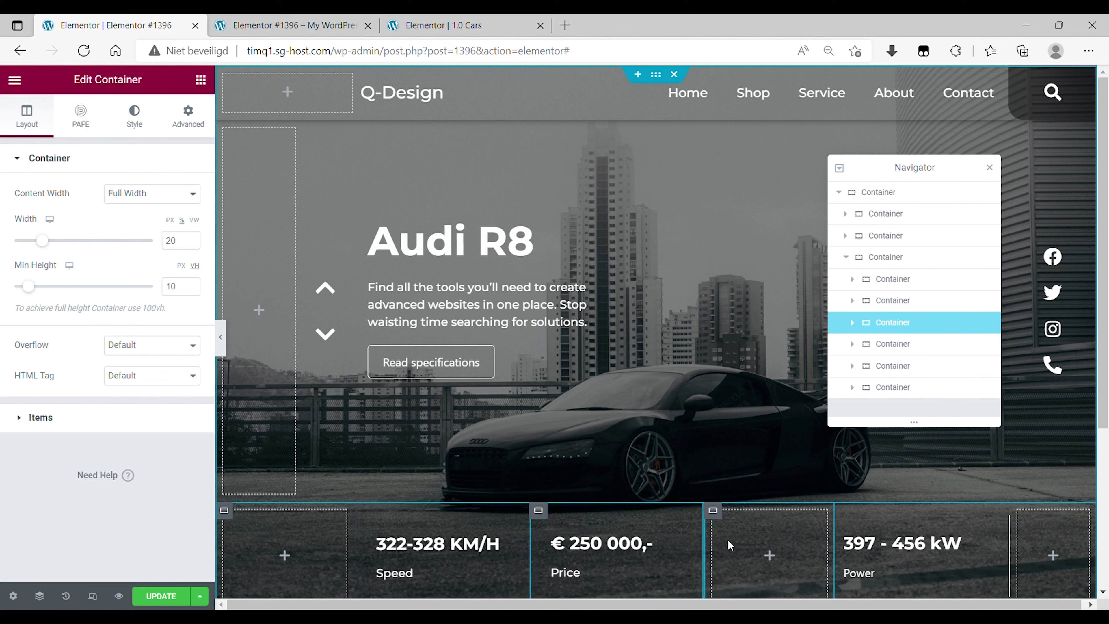
- Set the Unlimited Background of the empty container between Price and Power to Background Slider
click(767, 533)
click(135, 117)
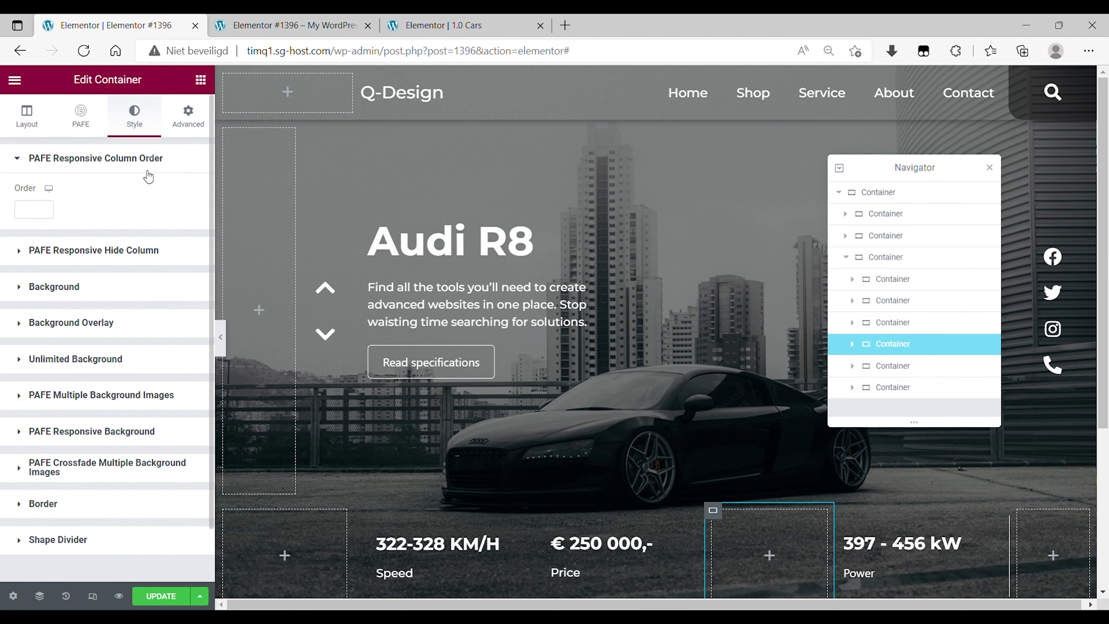
click(84, 363)
click(139, 344)
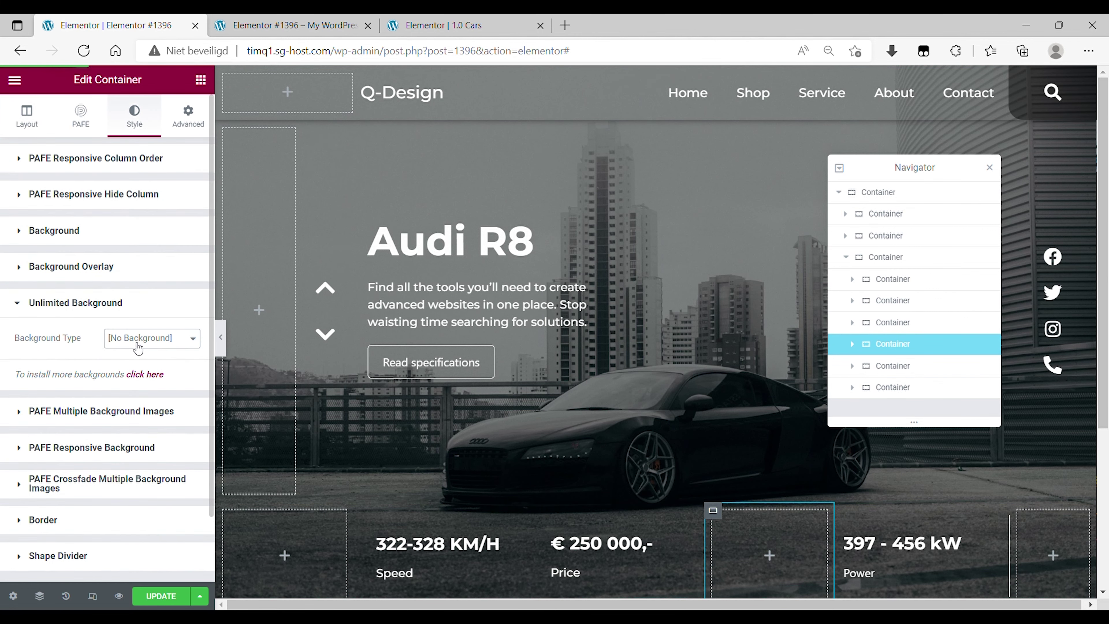
click(131, 370)
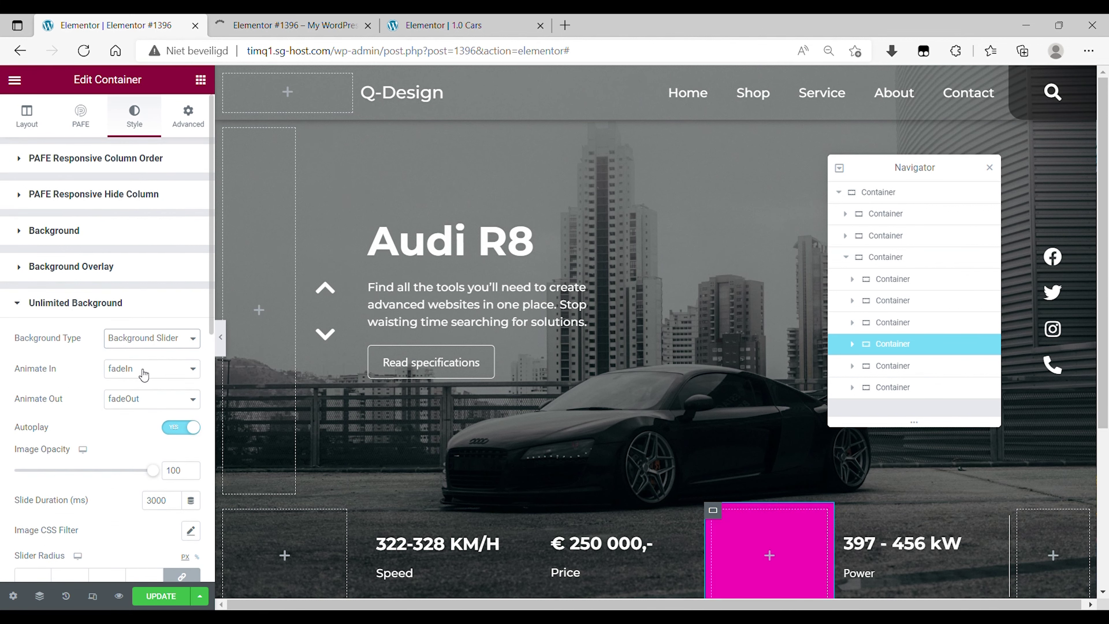
- Turn off autoplay and enable Sync and Remote for the container's background slider
scroll(140, 373, down, 2)
click(183, 344)
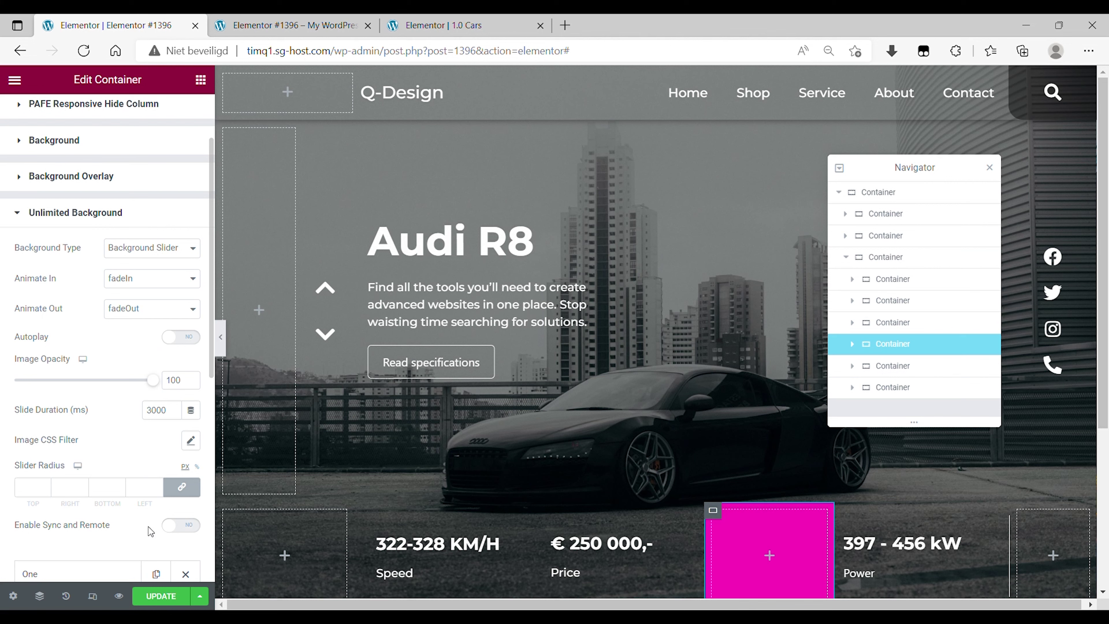
click(181, 525)
- Clear the background color of slide One, set its source to Image and insert the first black Audi R8 photo from the media library
scroll(140, 498, down, 4)
click(143, 494)
click(183, 542)
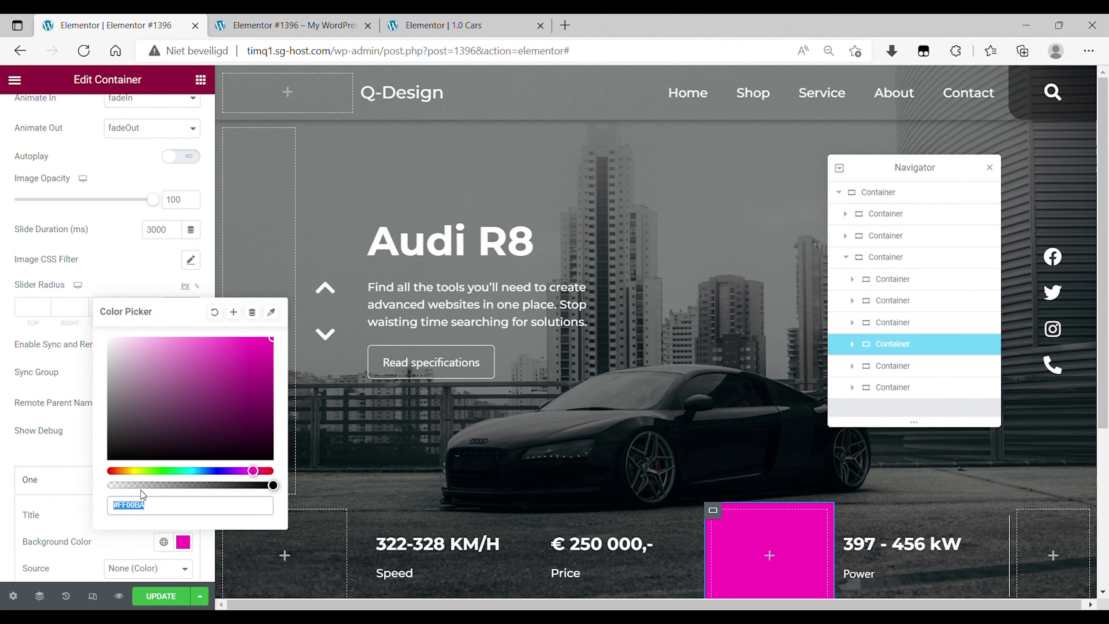
click(214, 311)
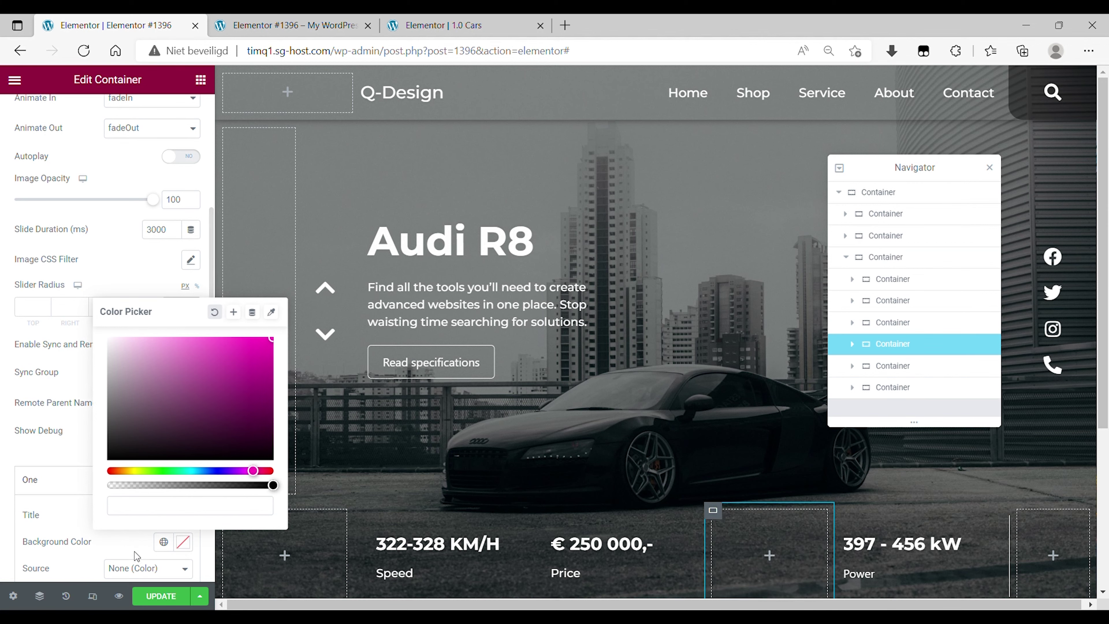
click(137, 565)
click(105, 497)
scroll(106, 496, down, 3)
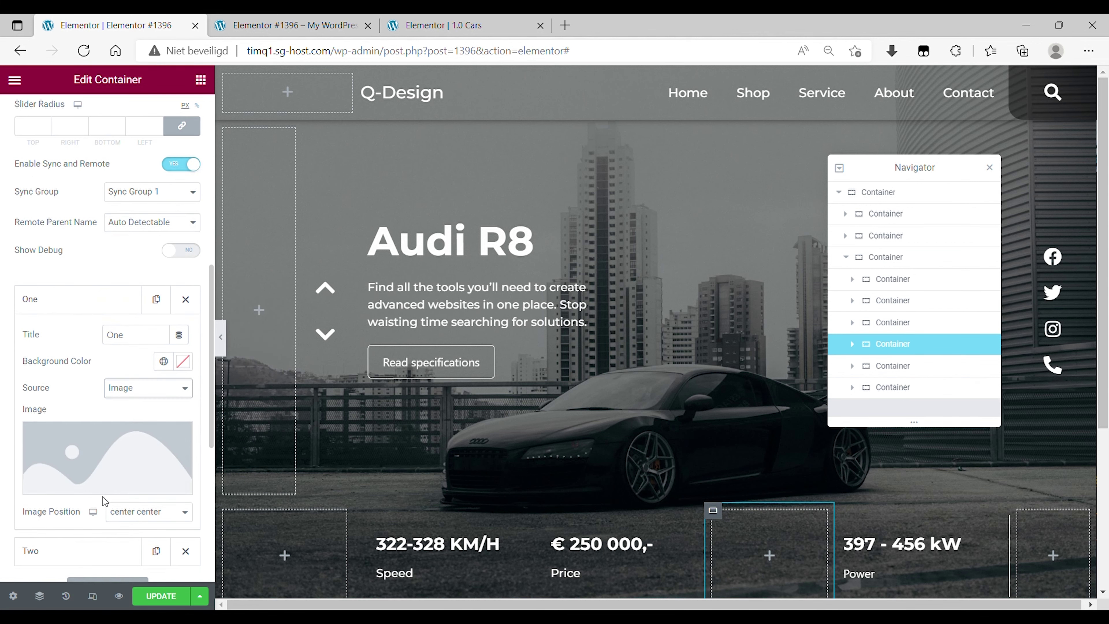
click(102, 496)
click(253, 266)
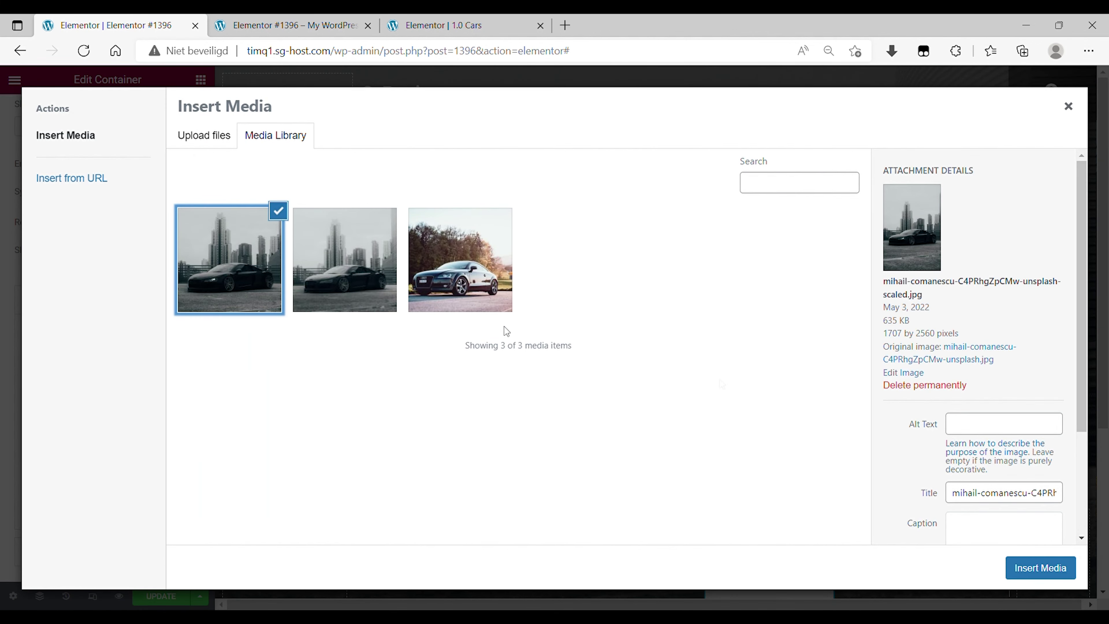
click(1019, 567)
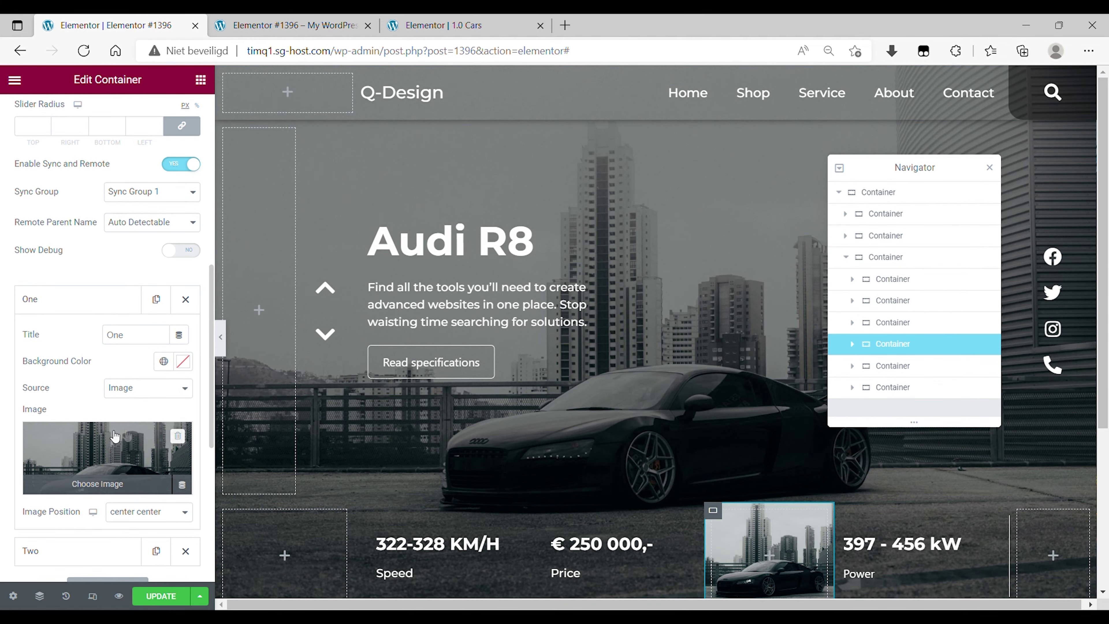
- Clear the background color of slide Two, set its source to Image and insert the Audi TT photo from the media library
scroll(140, 443, down, 4)
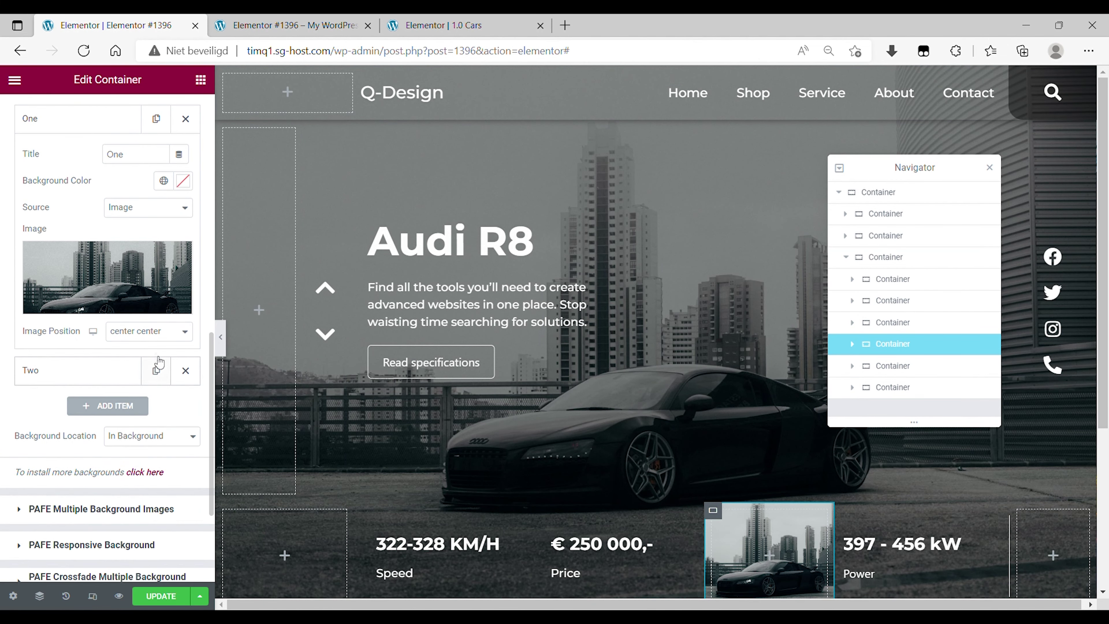
click(106, 368)
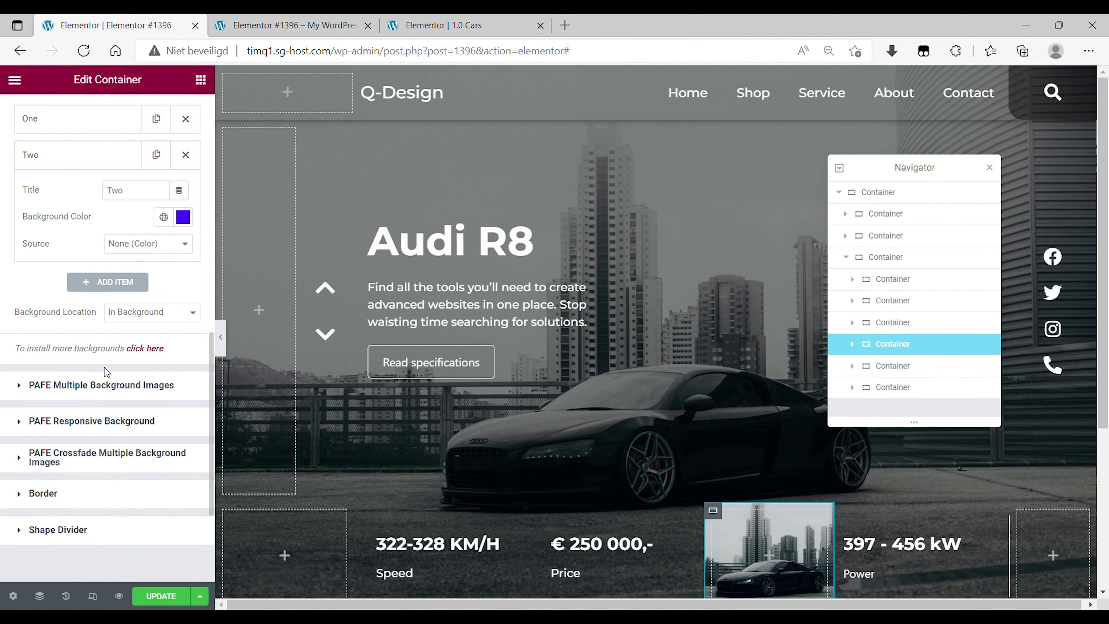
click(183, 217)
click(215, 244)
click(80, 237)
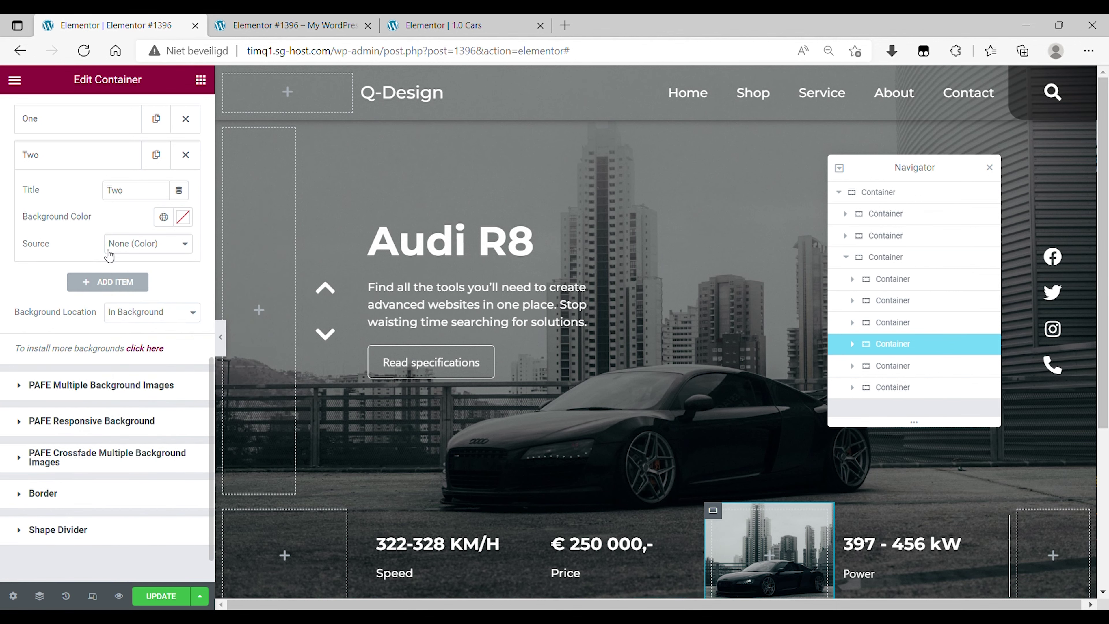
click(140, 249)
click(139, 277)
click(124, 292)
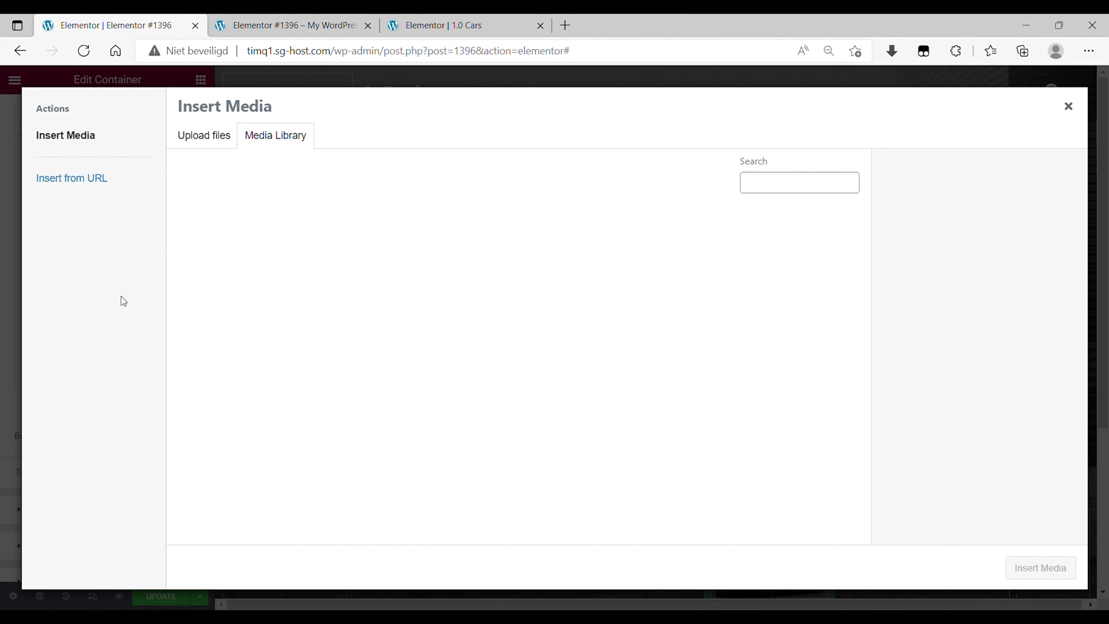
click(480, 302)
click(1038, 567)
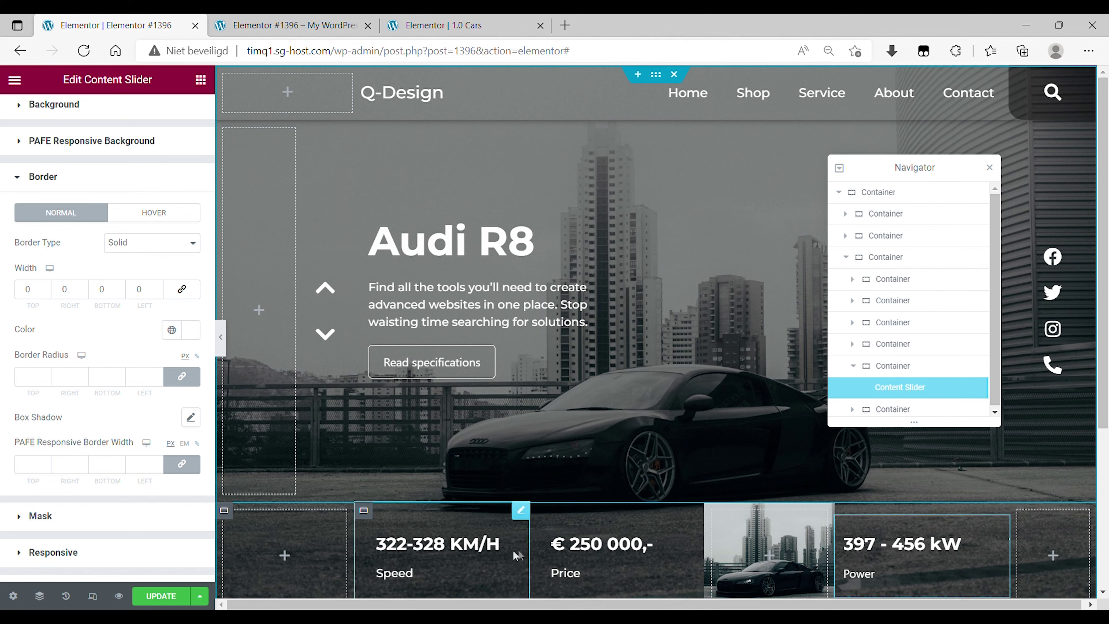
- Give the speed Content Slider a border of type Solid
click(363, 512)
click(149, 123)
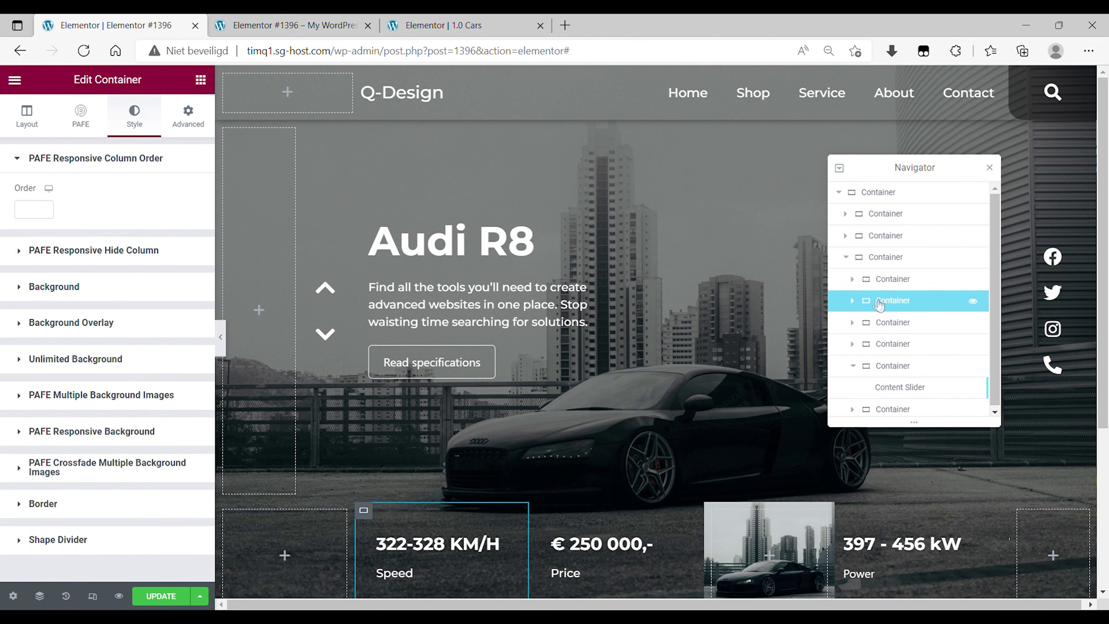
click(852, 300)
click(888, 328)
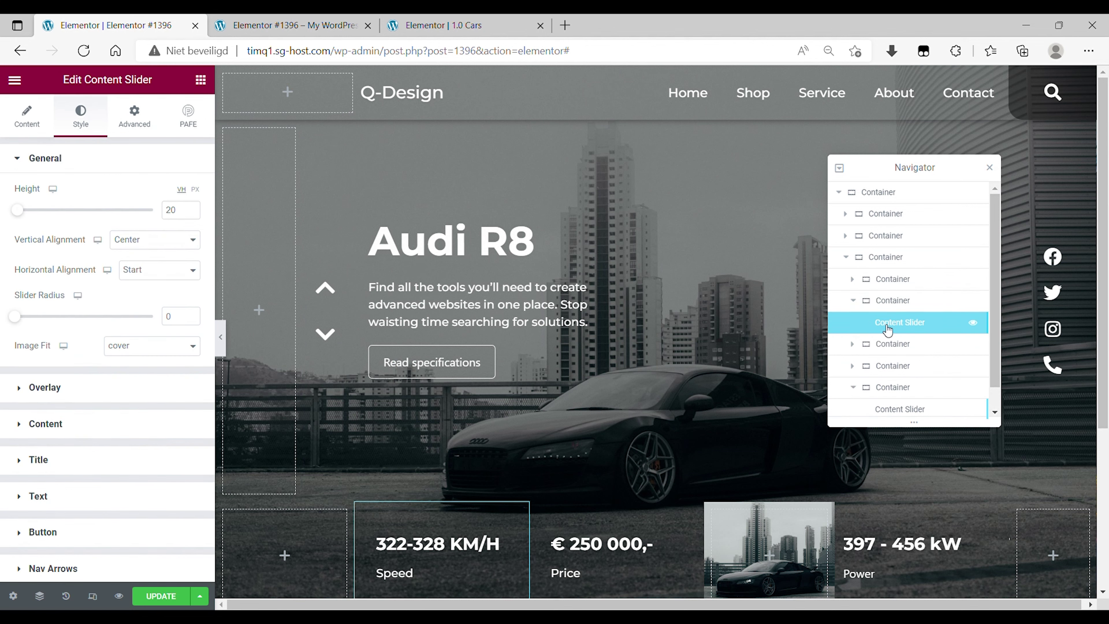
click(154, 127)
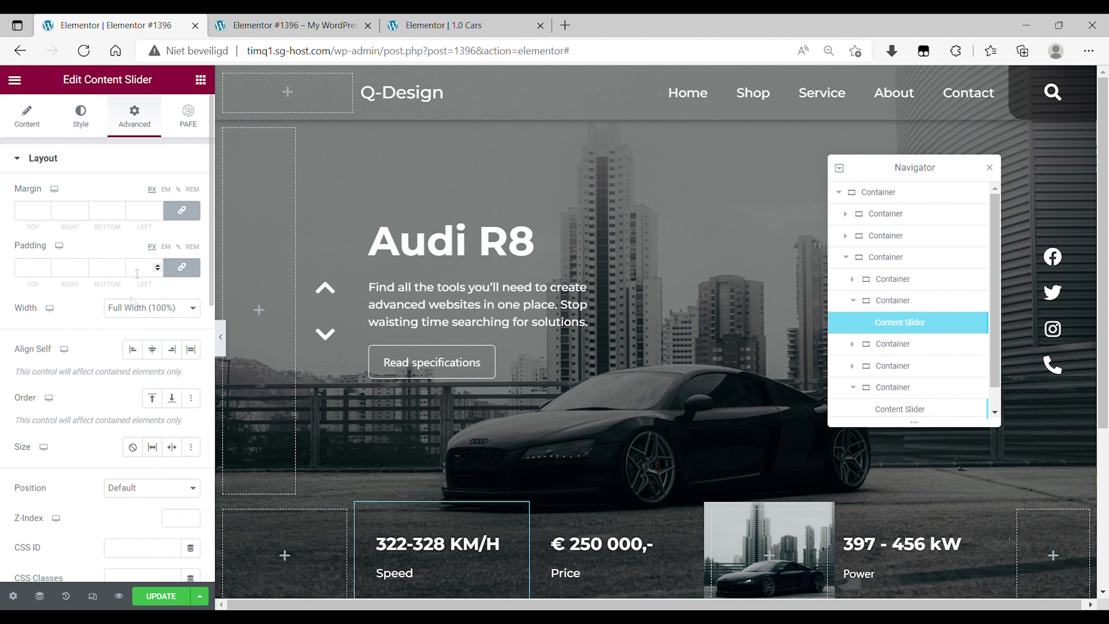
scroll(131, 306, down, 10)
click(70, 427)
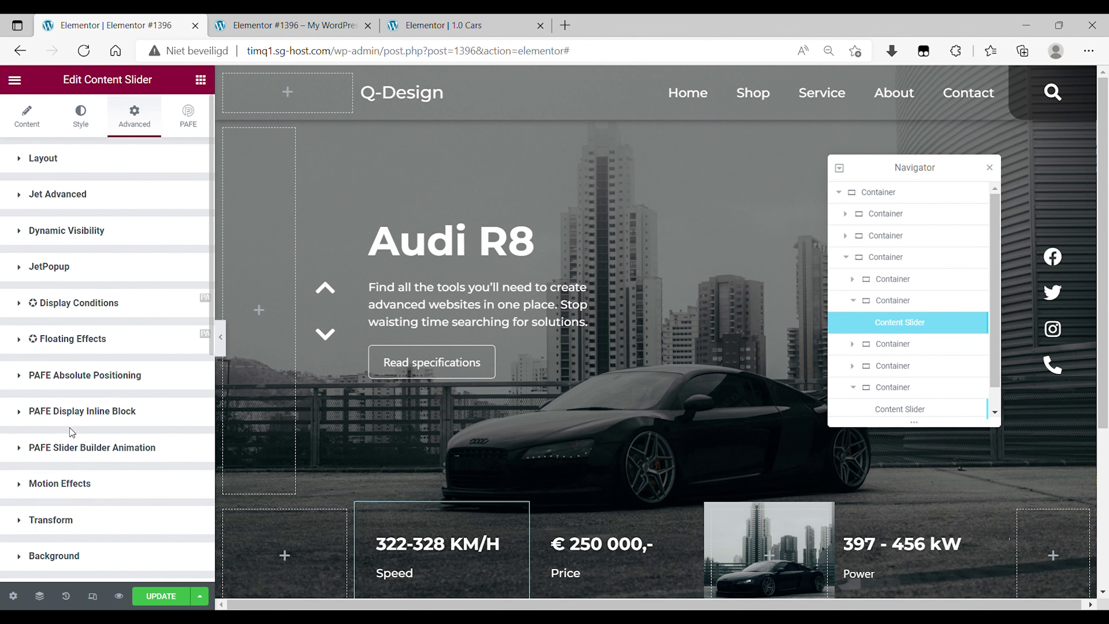
scroll(69, 427, down, 8)
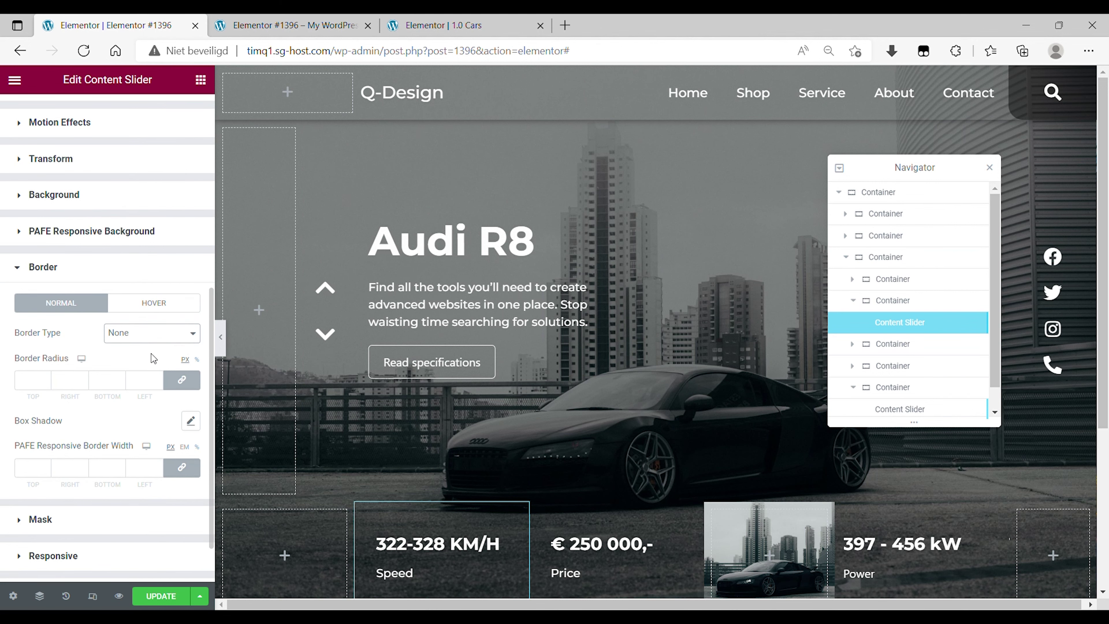
click(152, 333)
click(131, 362)
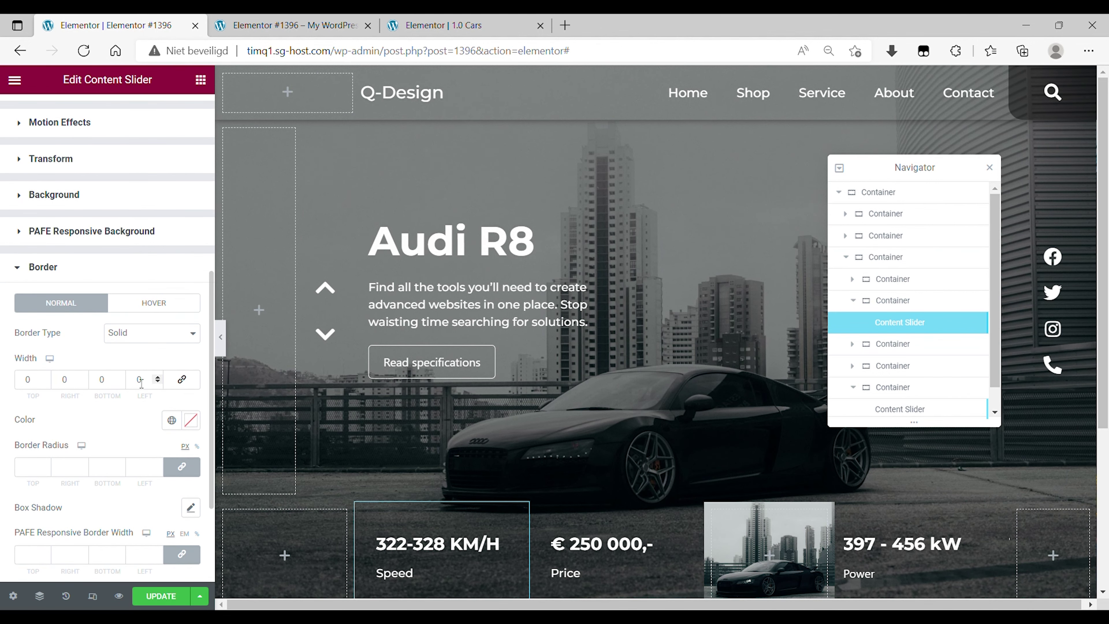
- Set the border's right width to 1 px and its color to white #FFFFFF, and check the divider without the editing panel
click(82, 378)
click(190, 420)
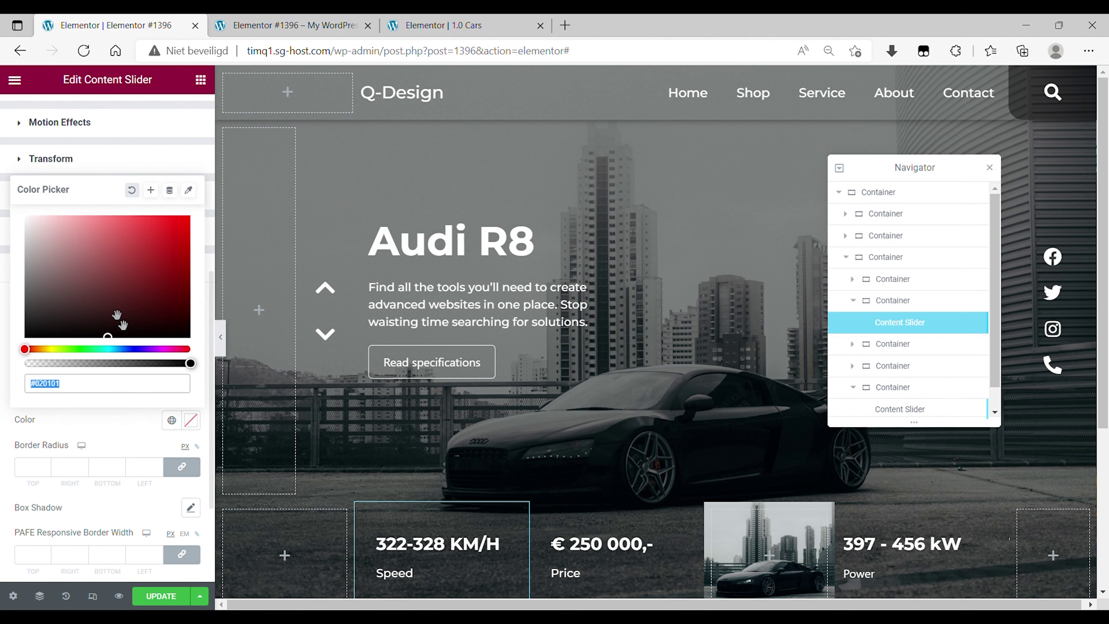
drag(113, 316, 26, 217)
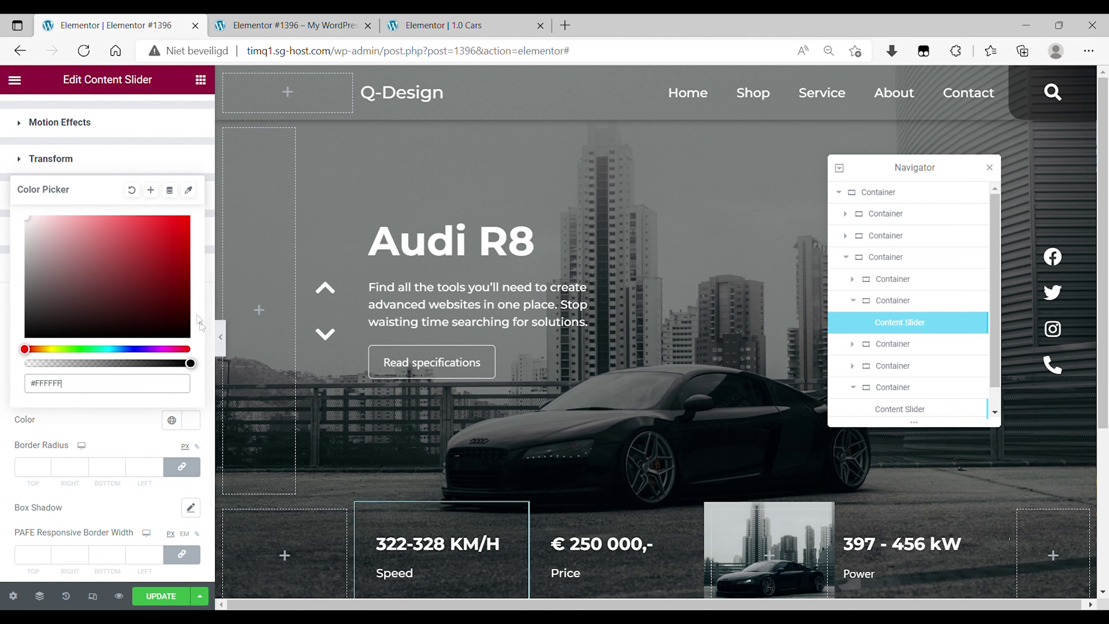
click(220, 337)
scroll(285, 377, down, 1)
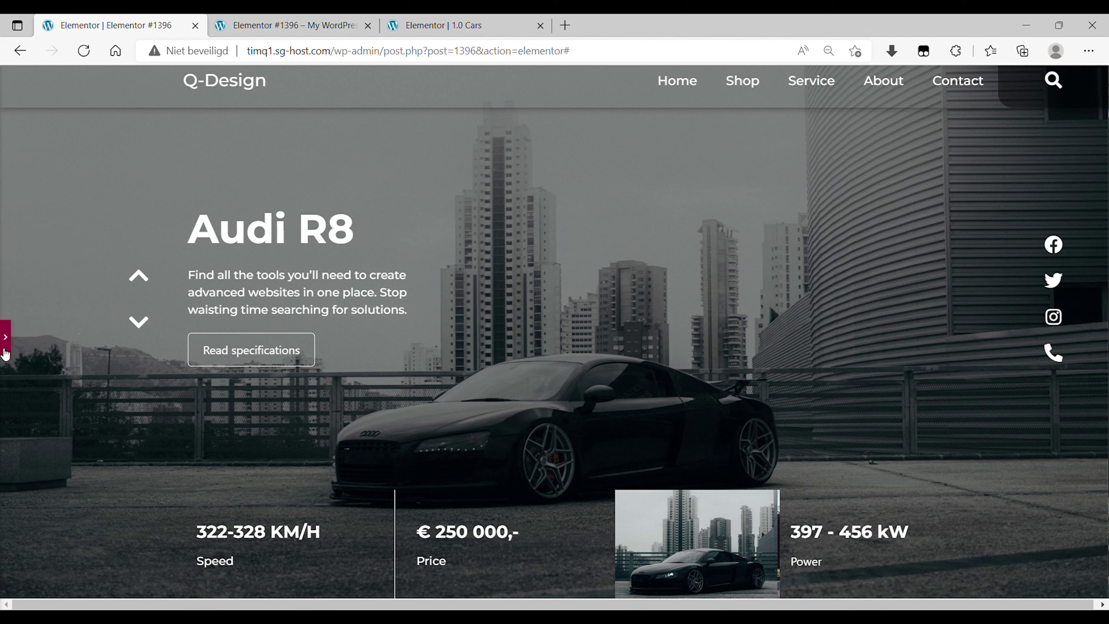
click(5, 338)
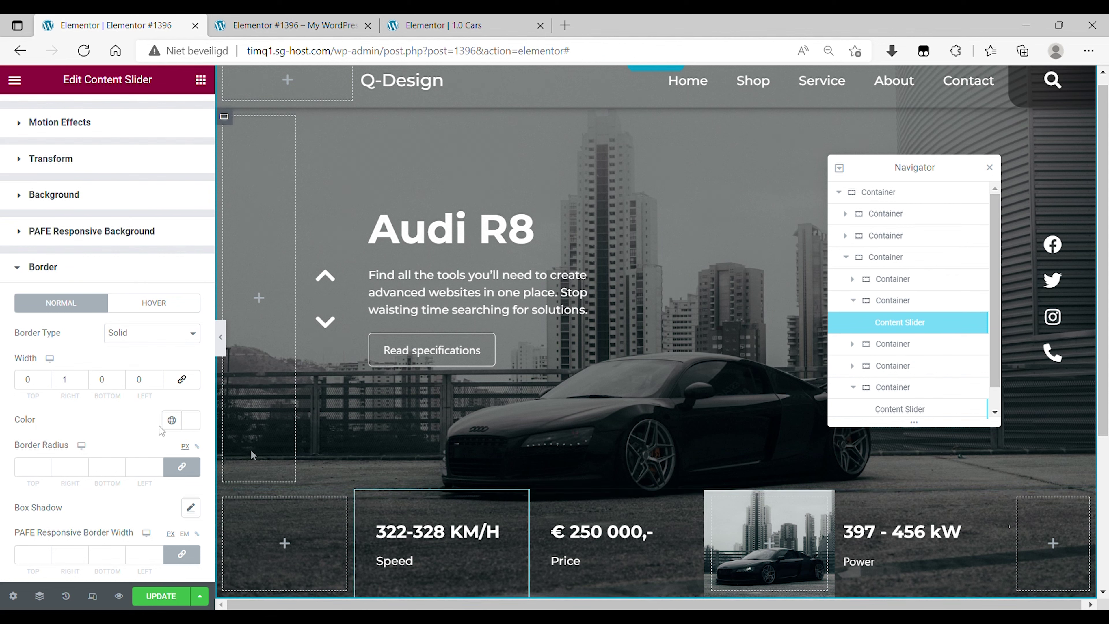
- Set the speed Content Slider's height to 15 VH
scroll(93, 414, up, 10)
click(81, 116)
click(186, 214)
text(15)
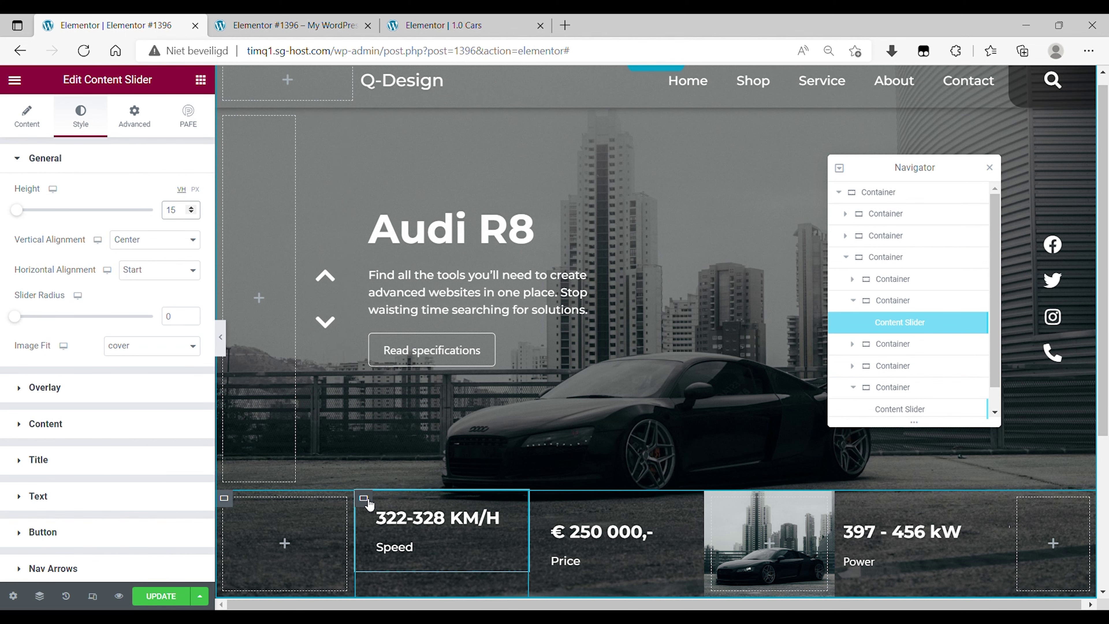
- Set the speed slider's parent container to justify its content to the center and check the row without the editing panel
click(367, 502)
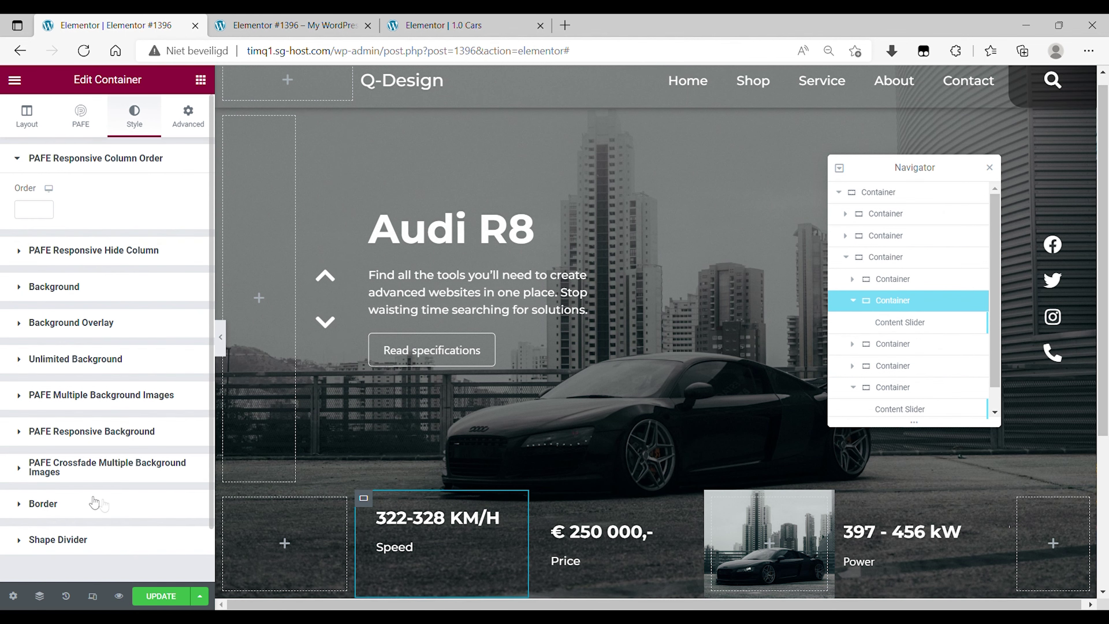
click(38, 122)
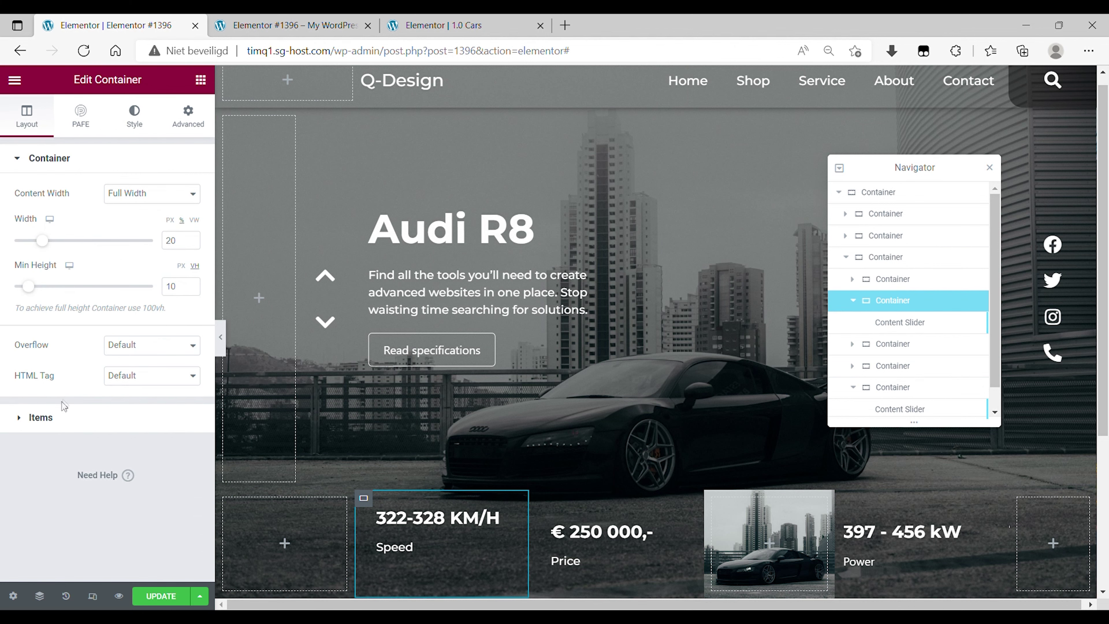
click(63, 415)
click(52, 309)
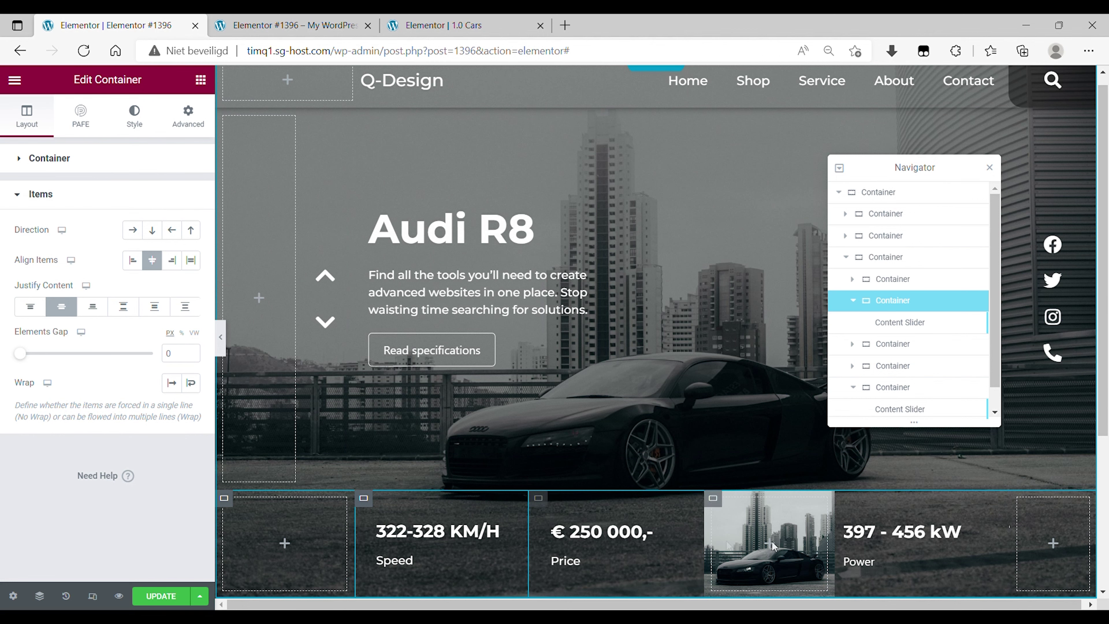
key(ctrl+p)
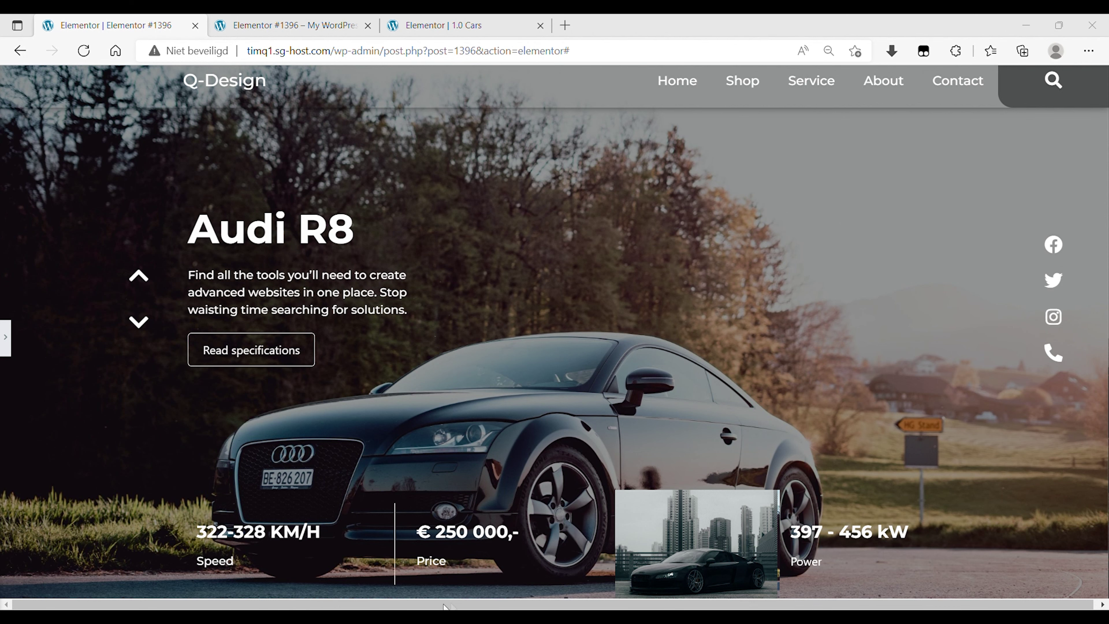
- Open google.nl in a new browser tab and search for CSS glassmorphism
click(566, 26)
text(google.nl)
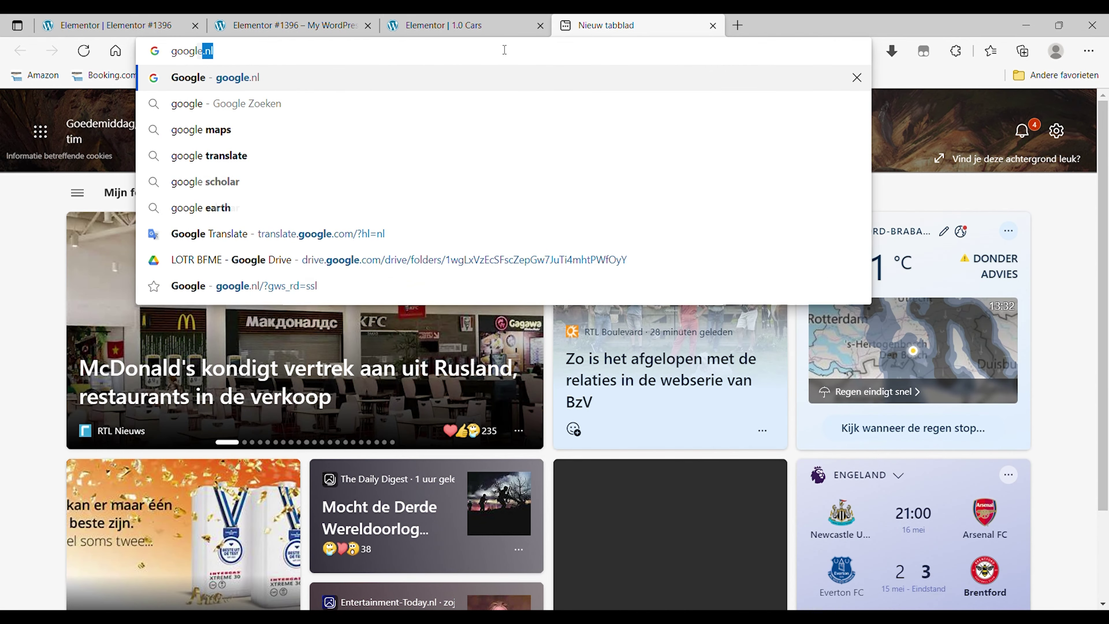
key(Return)
text(css)
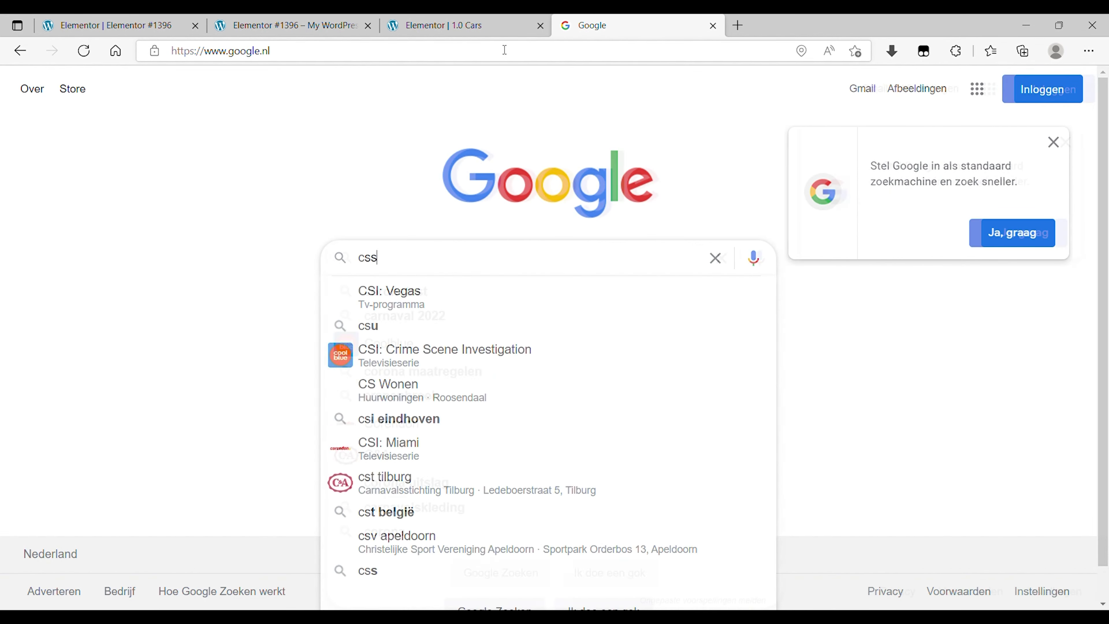
text( galss morphism)
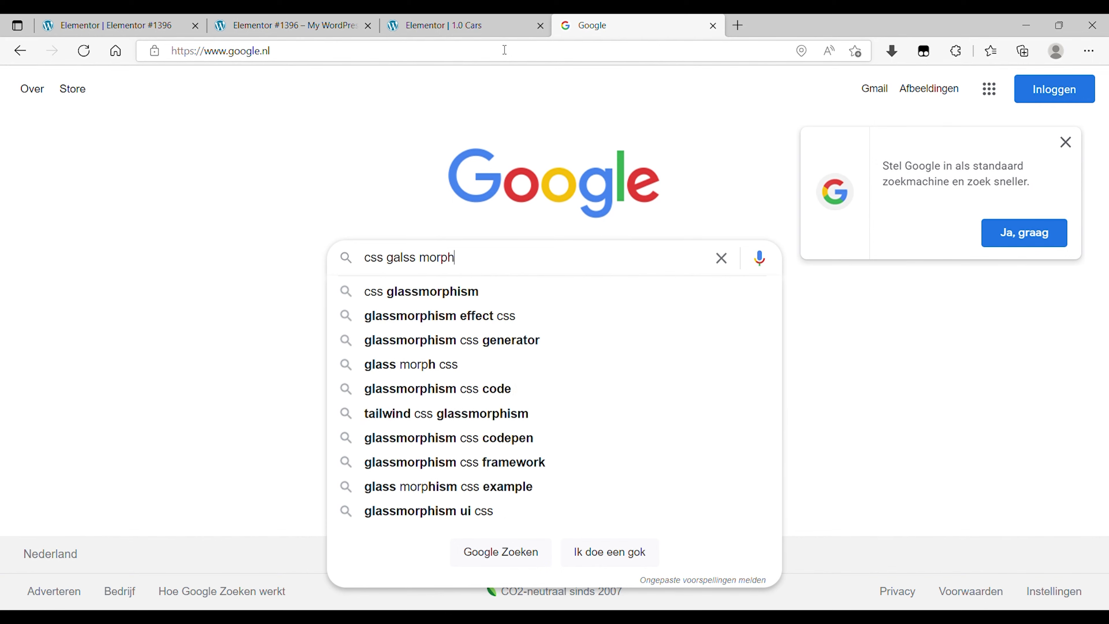
key(Return)
- Open the hype4.academy Glassmorphism CSS Generator from the search results and copy its default CSS
click(210, 295)
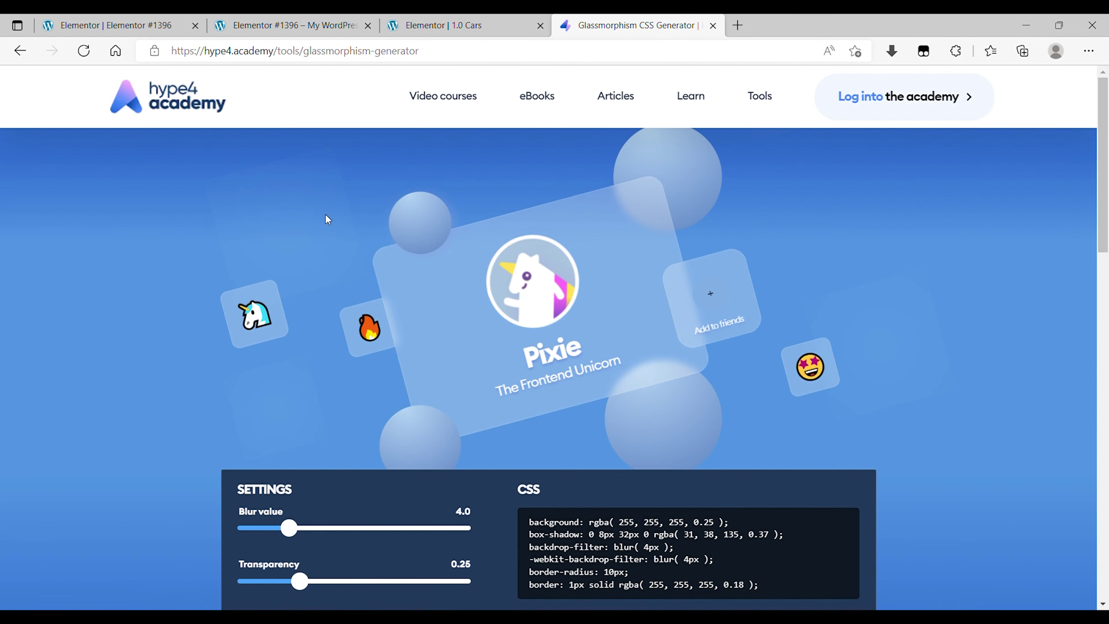
scroll(348, 432, down, 3)
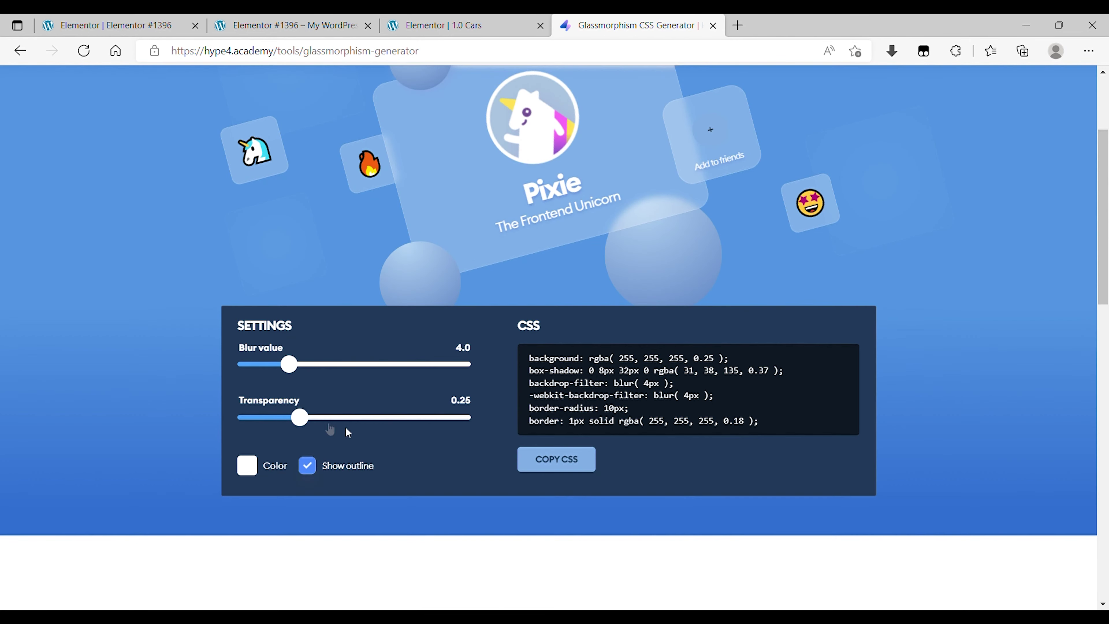
click(567, 464)
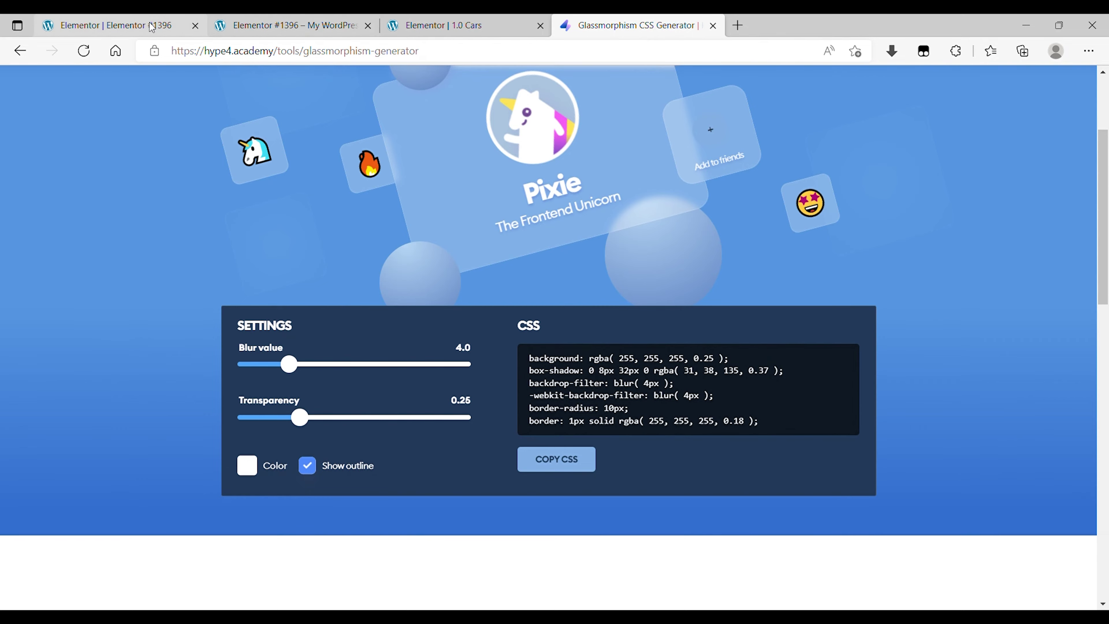
- Return to the Elementor editor of page #1396, restore the editing panel and select the container holding the whole specifications row
click(151, 26)
click(254, 25)
click(122, 26)
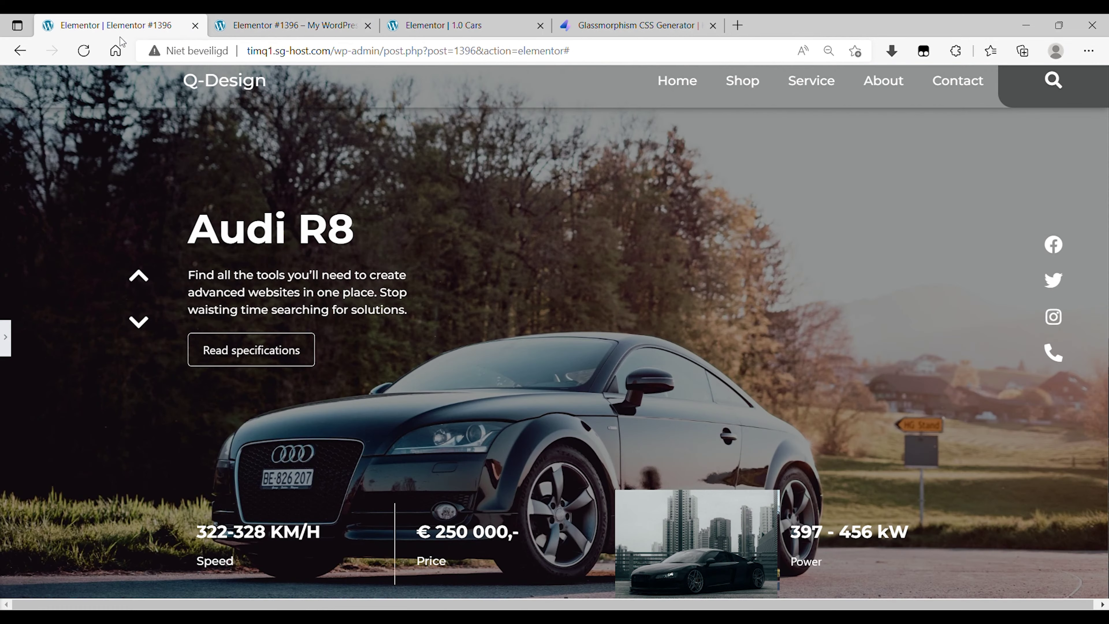
click(5, 337)
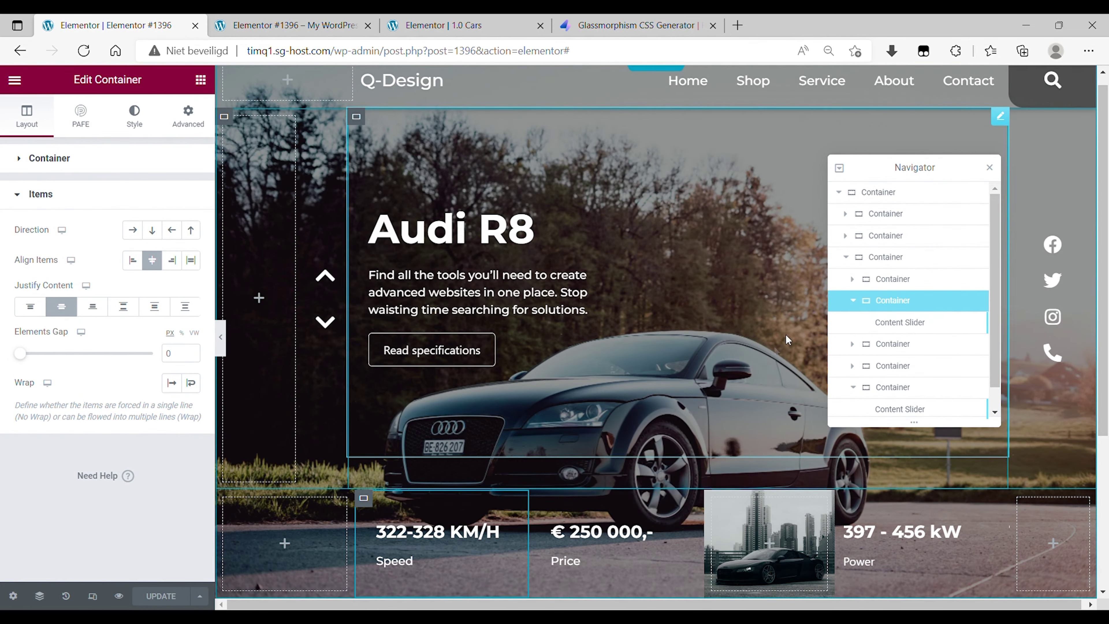
click(851, 263)
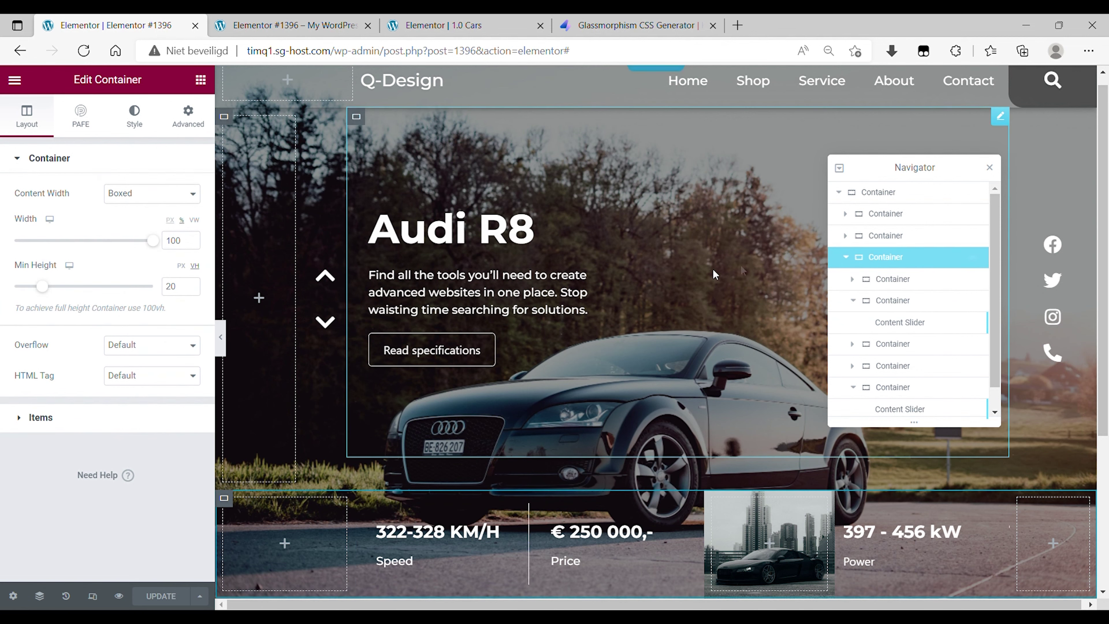
- Paste the copied glassmorphism code into the Custom CSS of the specifications row container
click(188, 117)
scroll(107, 404, down, 10)
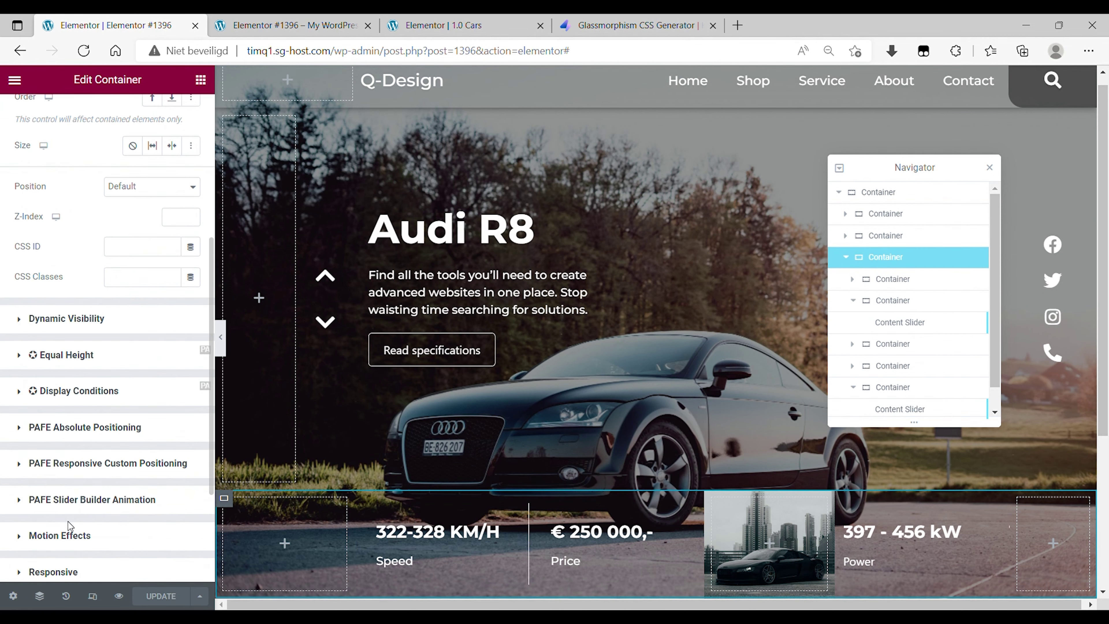
scroll(48, 522, up, 10)
scroll(61, 376, down, 10)
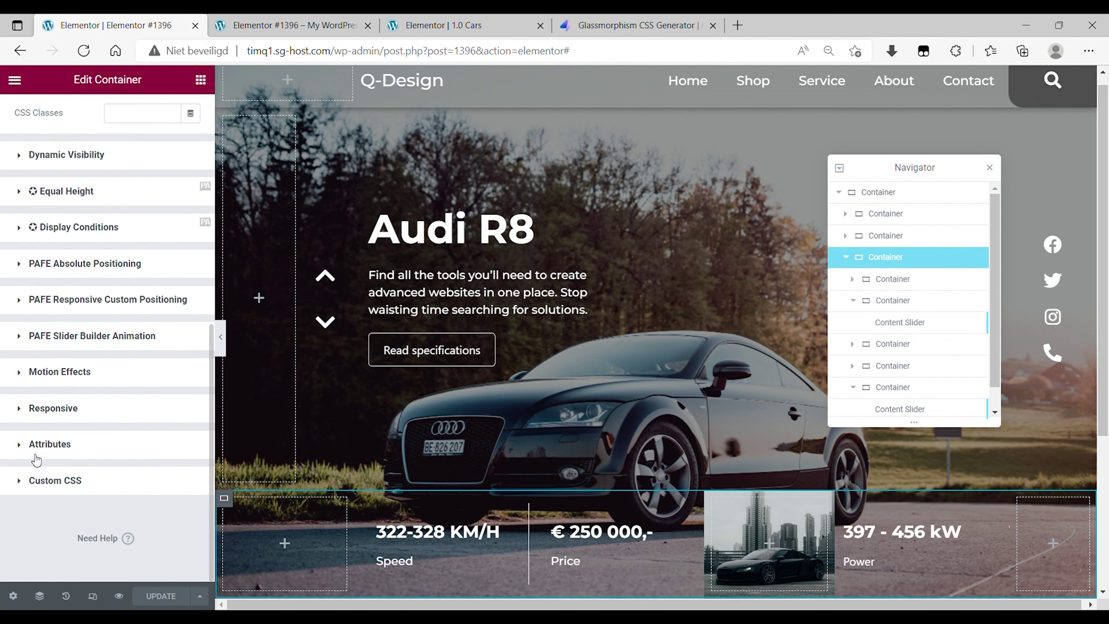
click(82, 480)
scroll(91, 381, down, 5)
key(ctrl+v)
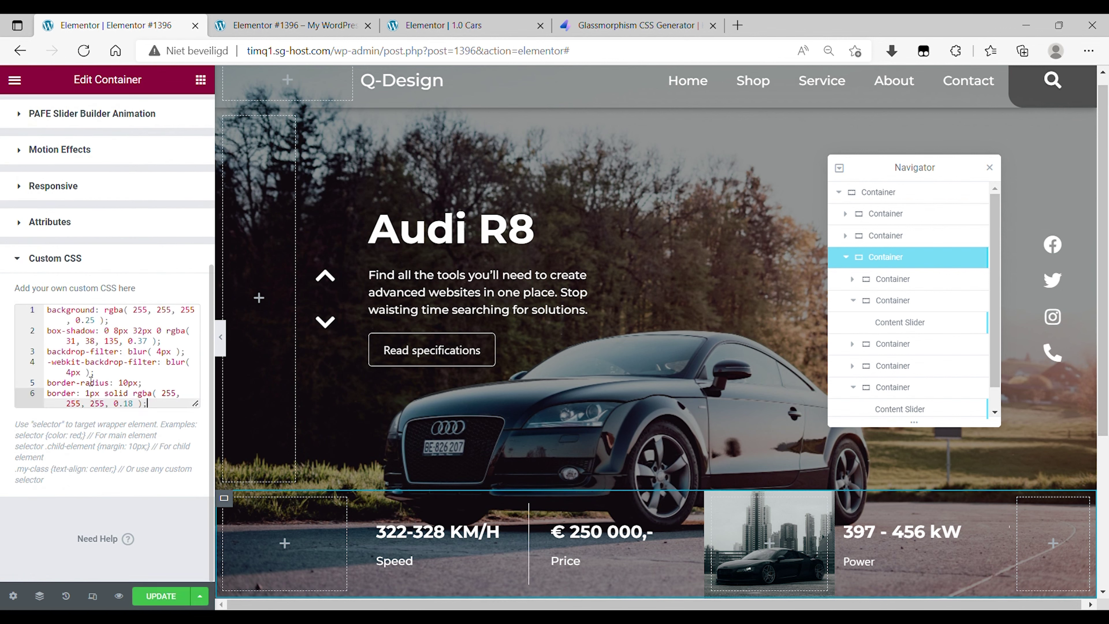
- Replace the custom CSS with a "selector { }" rule and paste the copied glassmorphism declarations inside its braces
key(ctrl+a)
text(se)
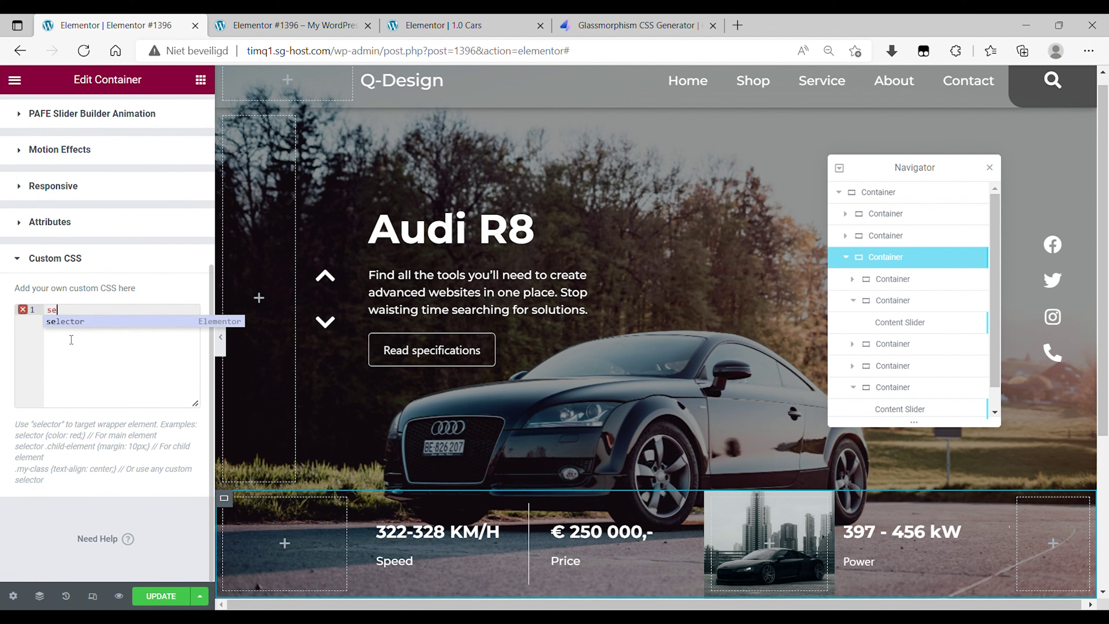
text(lector {)
key(Return)
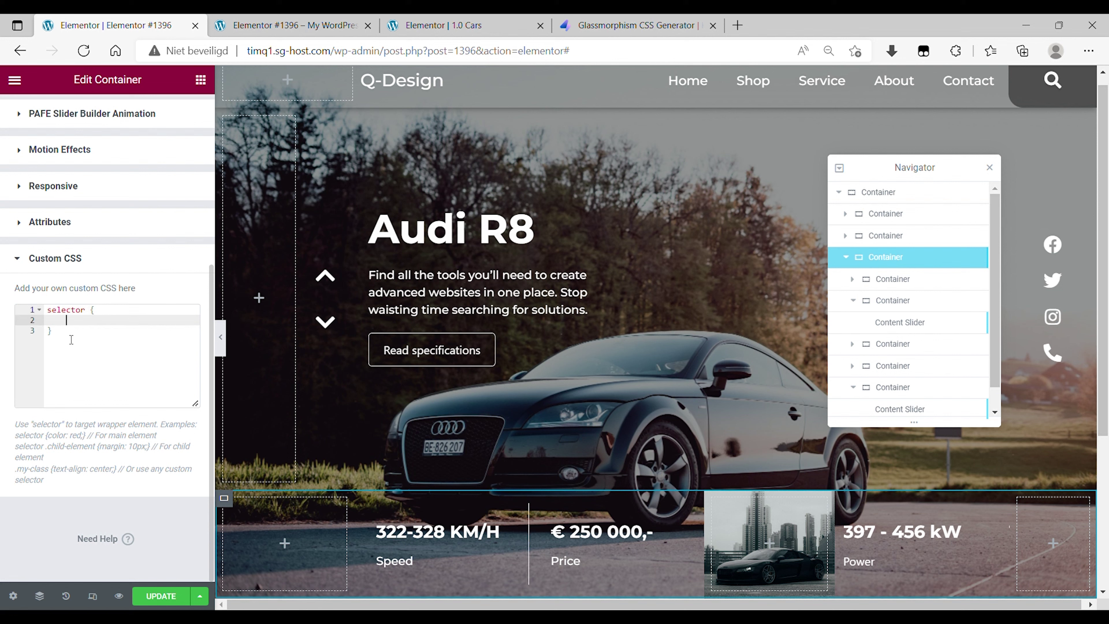
key(ctrl+v)
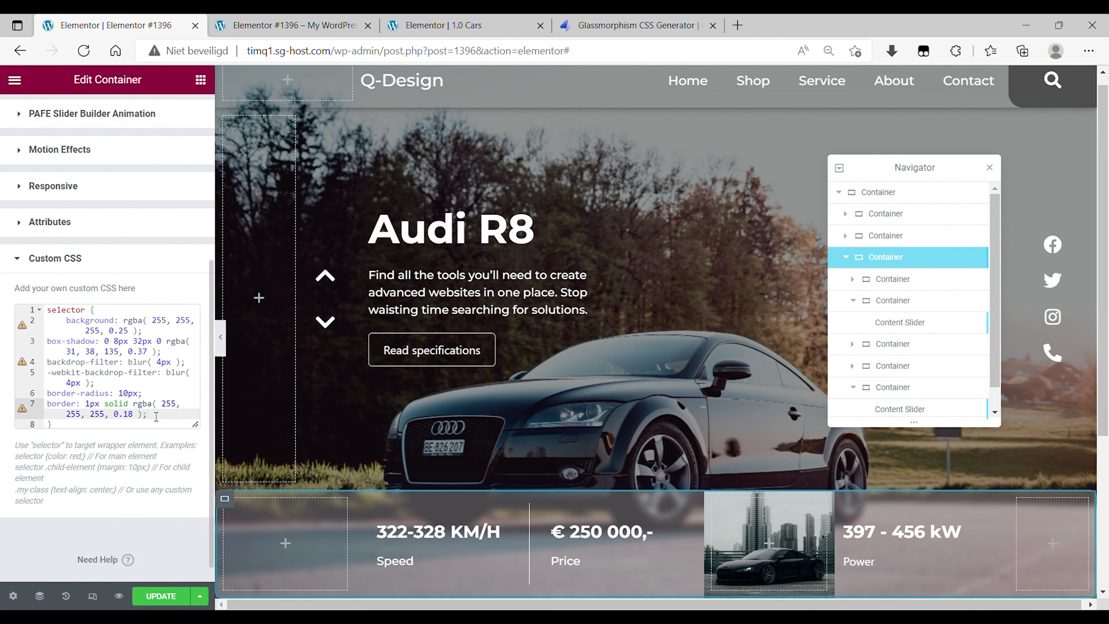
- Delete the border-radius and border declarations from the custom CSS and check the row without the editing panel
drag(151, 414, 50, 398)
key(BackSpace)
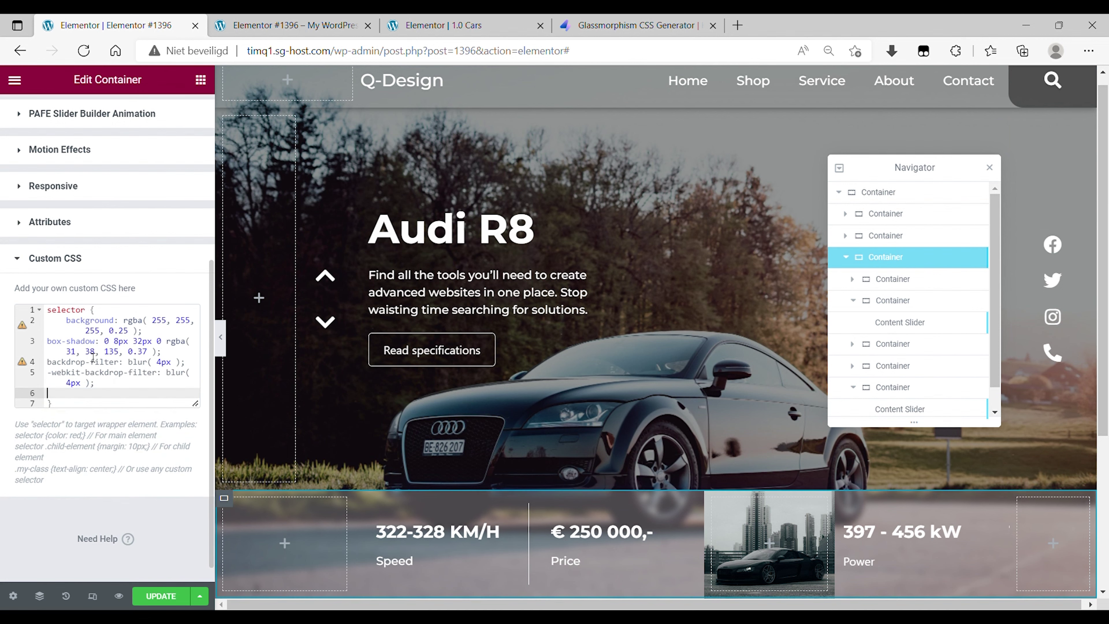
click(223, 337)
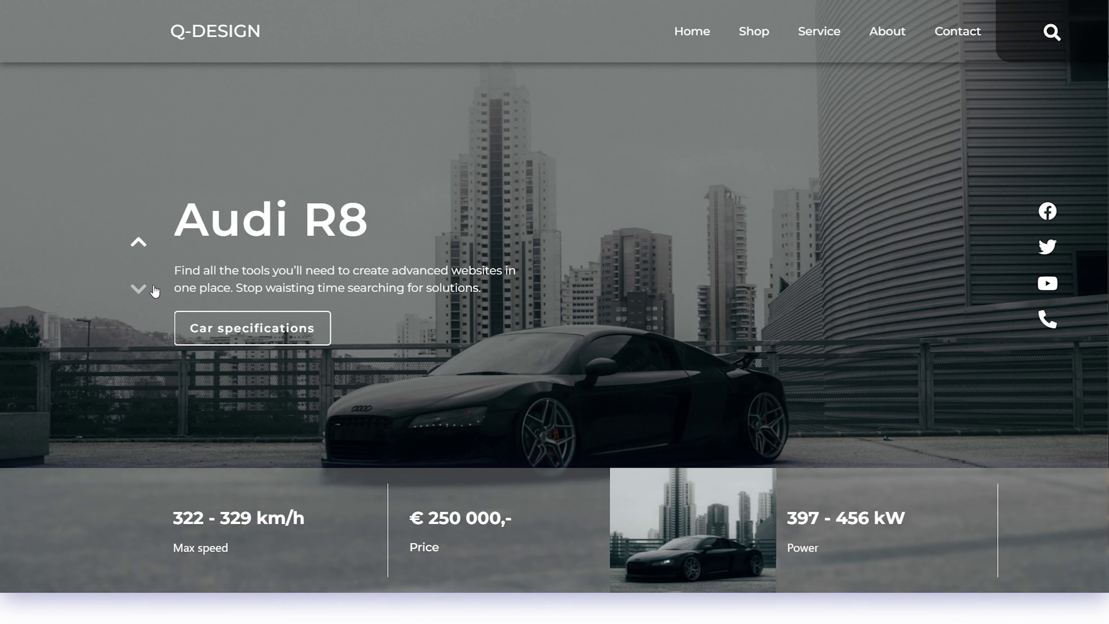
- Advance the finished car page's slider three times to check that the background, text and specifications change together
click(154, 288)
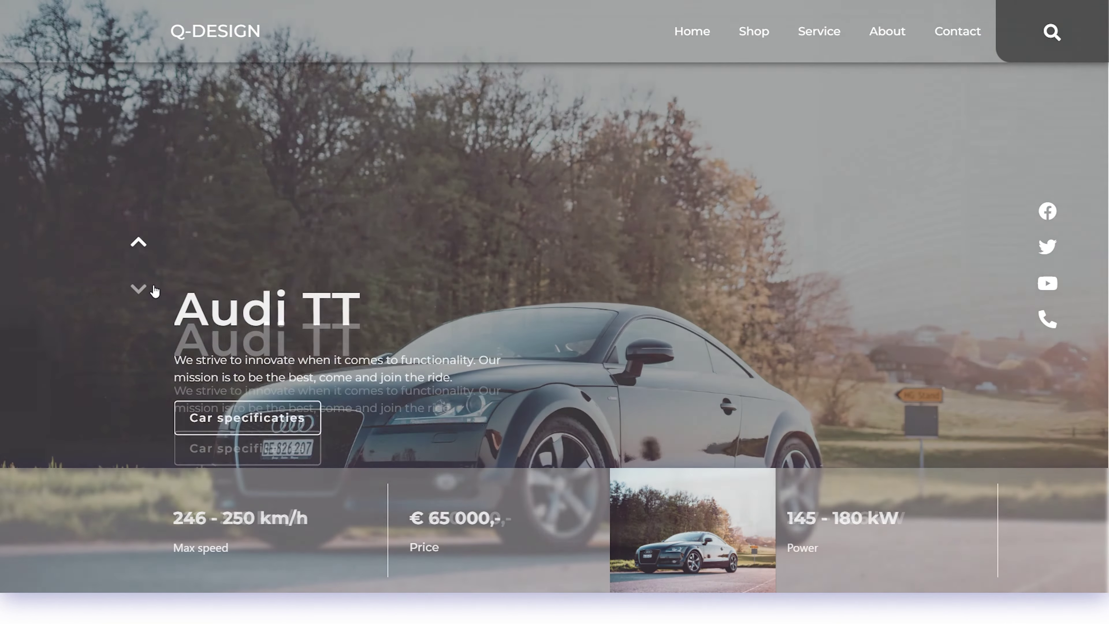
click(154, 289)
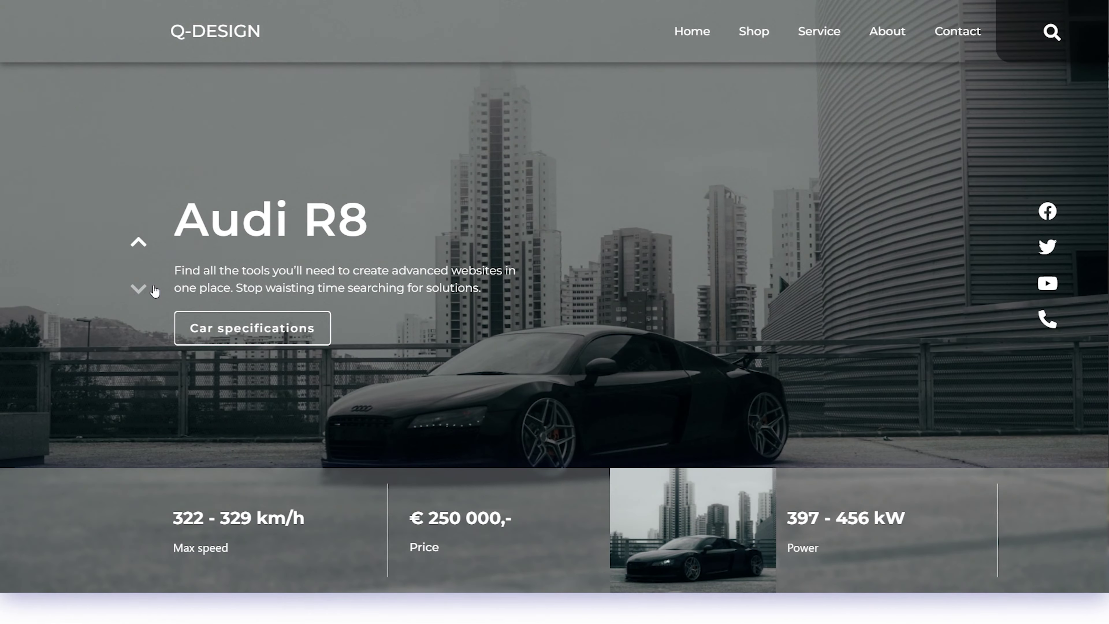
click(155, 289)
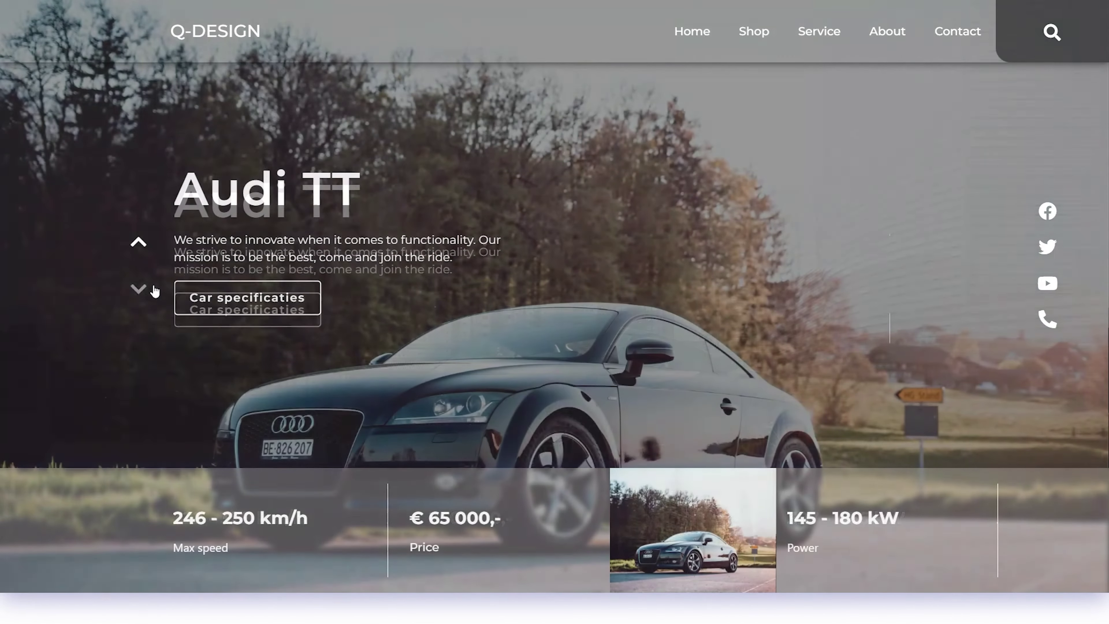